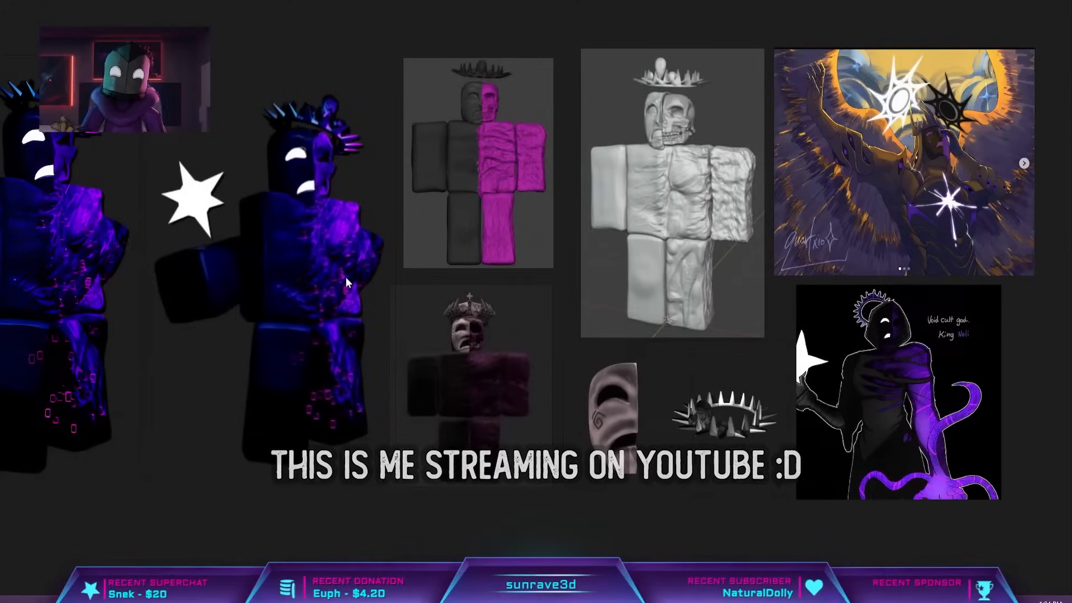
Examine the reference board: the dark purple block figures, the grey half-skull sculpt, the mask and crown, and the winged painting.
{"action": "middle_click_drag", "start_coordinate": [346, 277], "coordinate": [546, 266]}
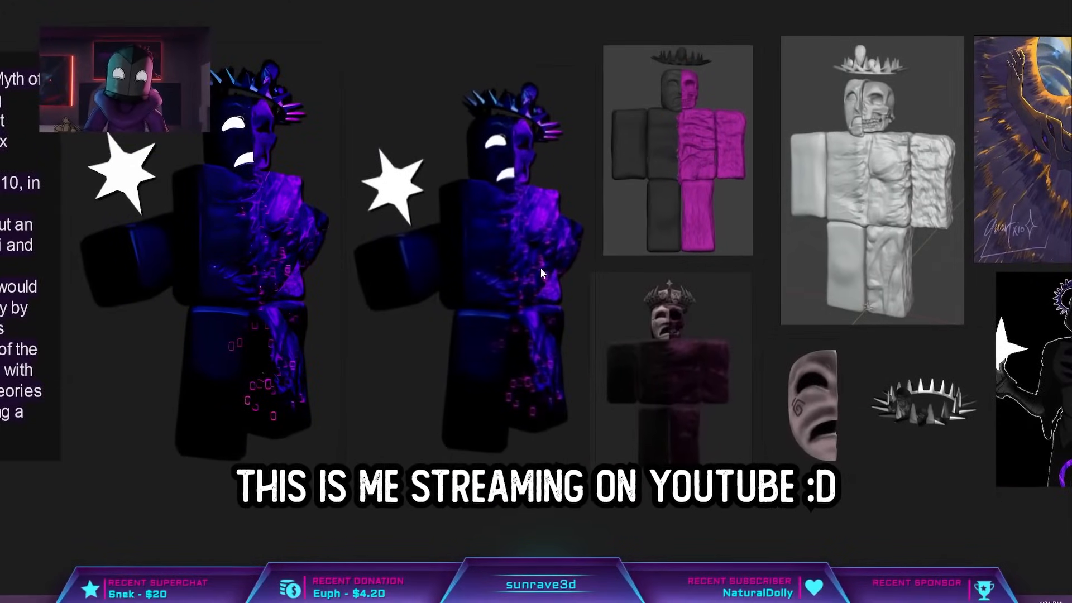
{"action": "middle_click_drag", "start_coordinate": [469, 317], "coordinate": [369, 361]}
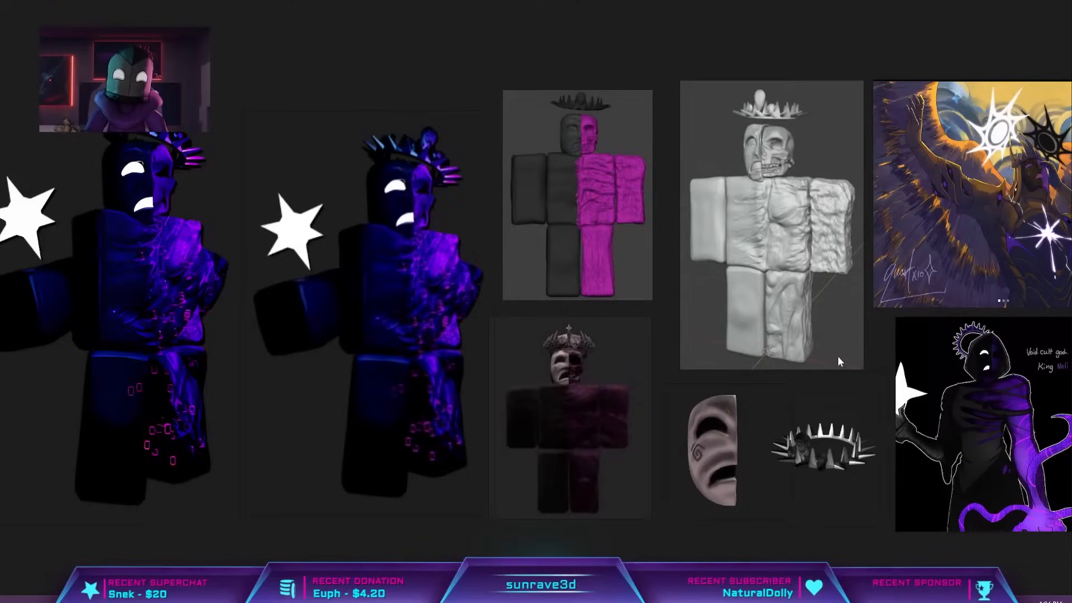
{"action": "scroll", "coordinate": [635, 332], "scroll_direction": "up", "scroll_amount": 2}
{"action": "middle_click_drag", "start_coordinate": [635, 332], "coordinate": [463, 397]}
{"action": "scroll", "coordinate": [700, 246], "scroll_direction": "up", "scroll_amount": 4}
{"action": "middle_click_drag", "start_coordinate": [700, 246], "coordinate": [500, 399]}
{"action": "scroll", "coordinate": [506, 257], "scroll_direction": "down", "scroll_amount": 3}
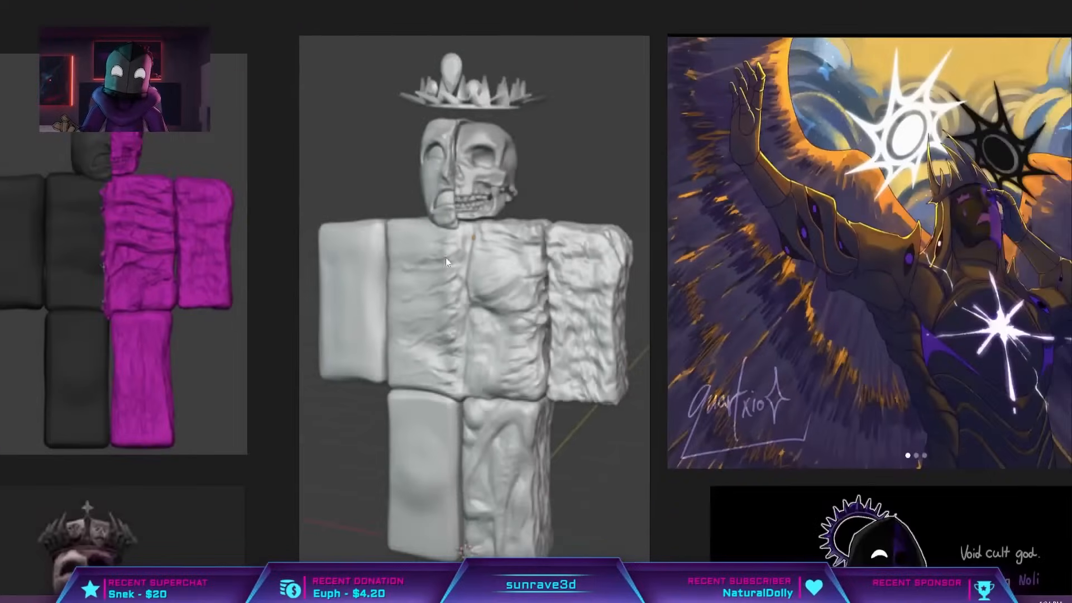
{"action": "middle_click_drag", "start_coordinate": [481, 304], "coordinate": [489, 236]}
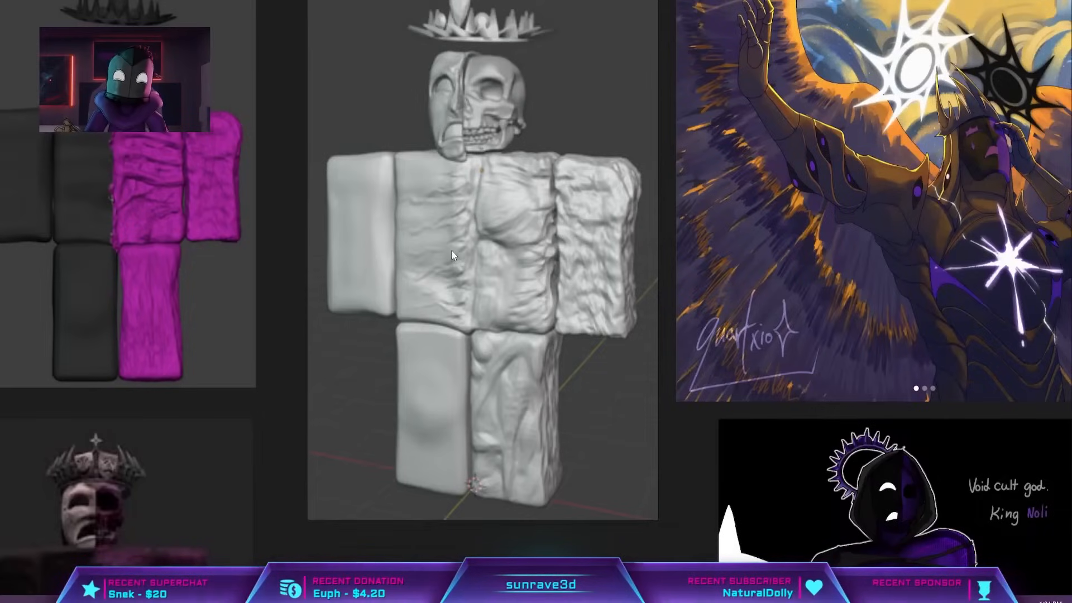
{"action": "scroll", "coordinate": [451, 250], "scroll_direction": "down", "scroll_amount": 3}
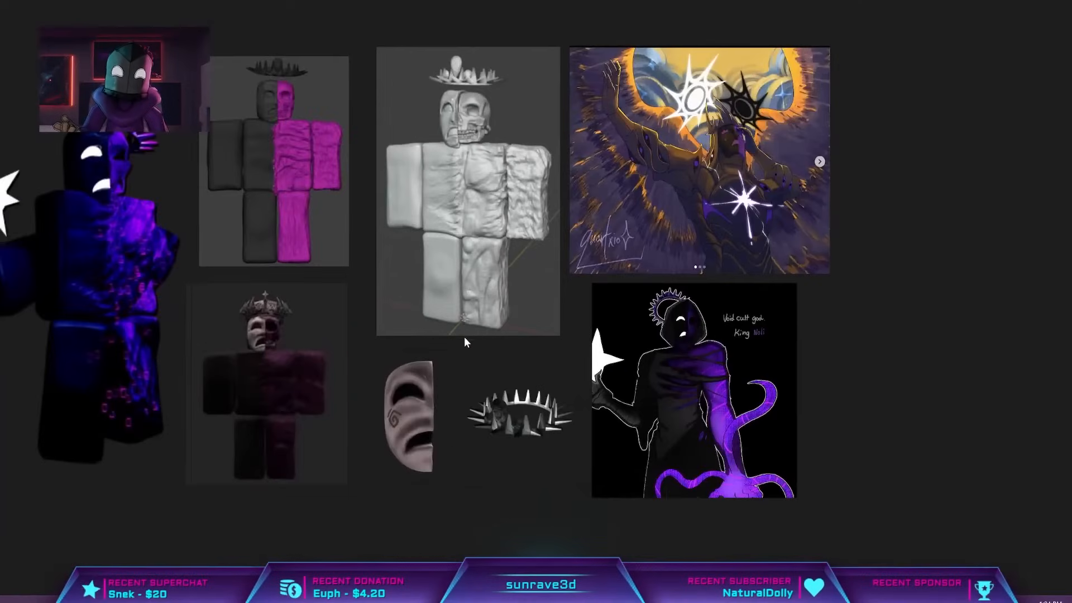
{"action": "scroll", "coordinate": [469, 333], "scroll_direction": "up", "scroll_amount": 2}
{"action": "scroll", "coordinate": [210, 380], "scroll_direction": "down", "scroll_amount": 3}
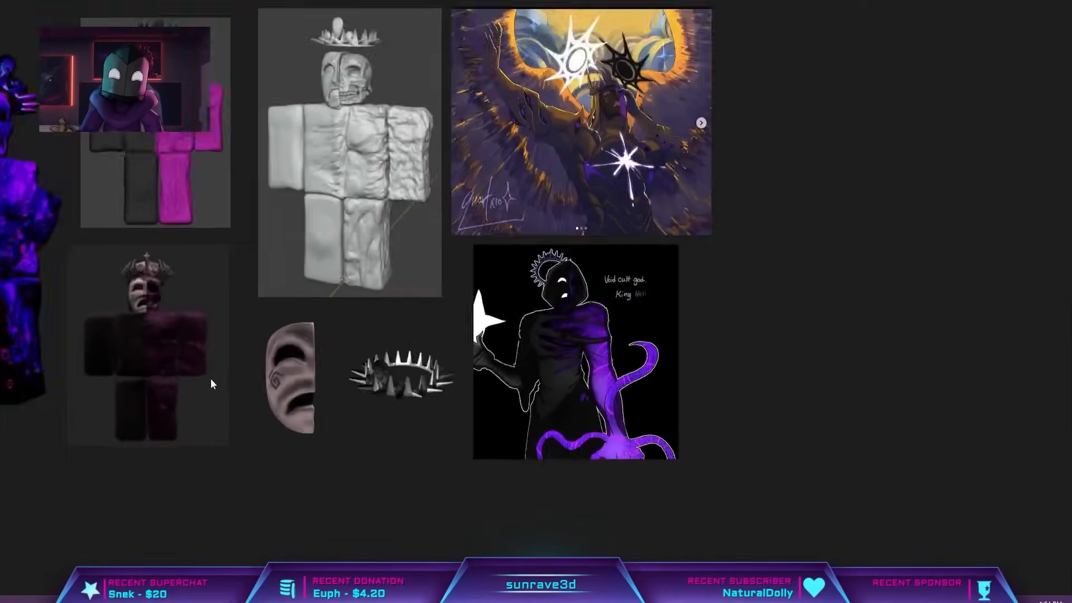
{"action": "scroll", "coordinate": [474, 394], "scroll_direction": "up", "scroll_amount": 3}
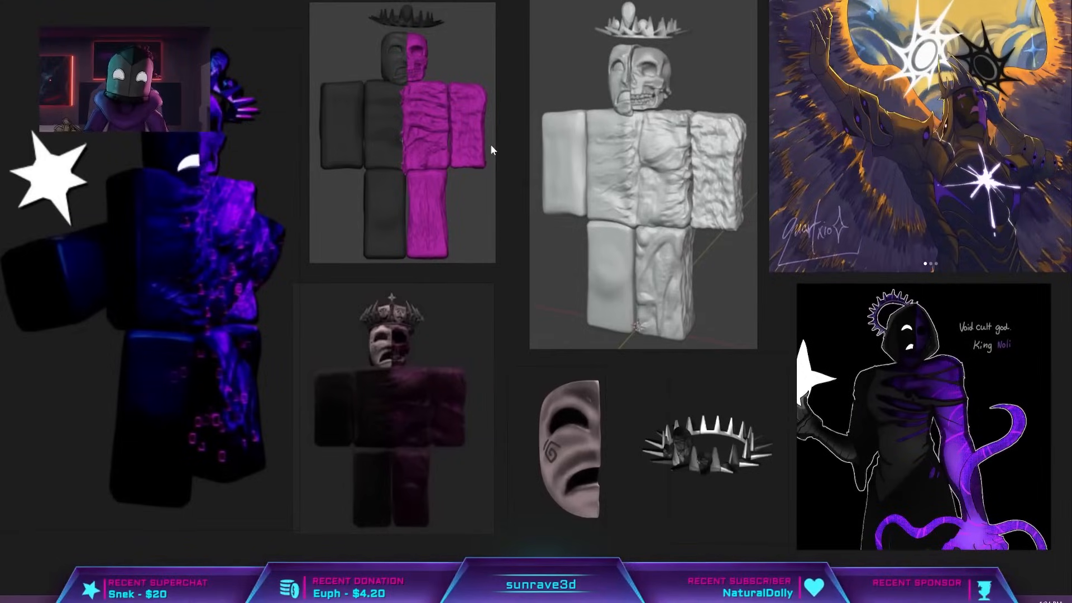
{"action": "middle_click_drag", "start_coordinate": [1007, 131], "coordinate": [501, 261]}
{"action": "scroll", "coordinate": [427, 268], "scroll_direction": "up", "scroll_amount": 2}
{"action": "middle_click_drag", "start_coordinate": [204, 313], "coordinate": [766, 245]}
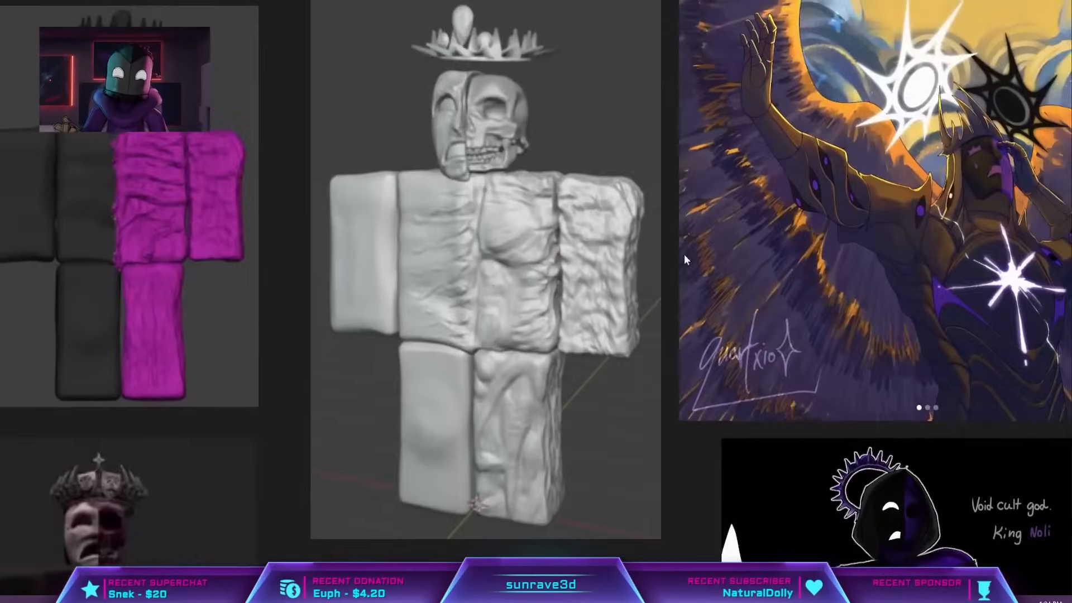
{"action": "scroll", "coordinate": [541, 273], "scroll_direction": "down", "scroll_amount": 5}
{"action": "scroll", "coordinate": [696, 279], "scroll_direction": "up", "scroll_amount": 5}
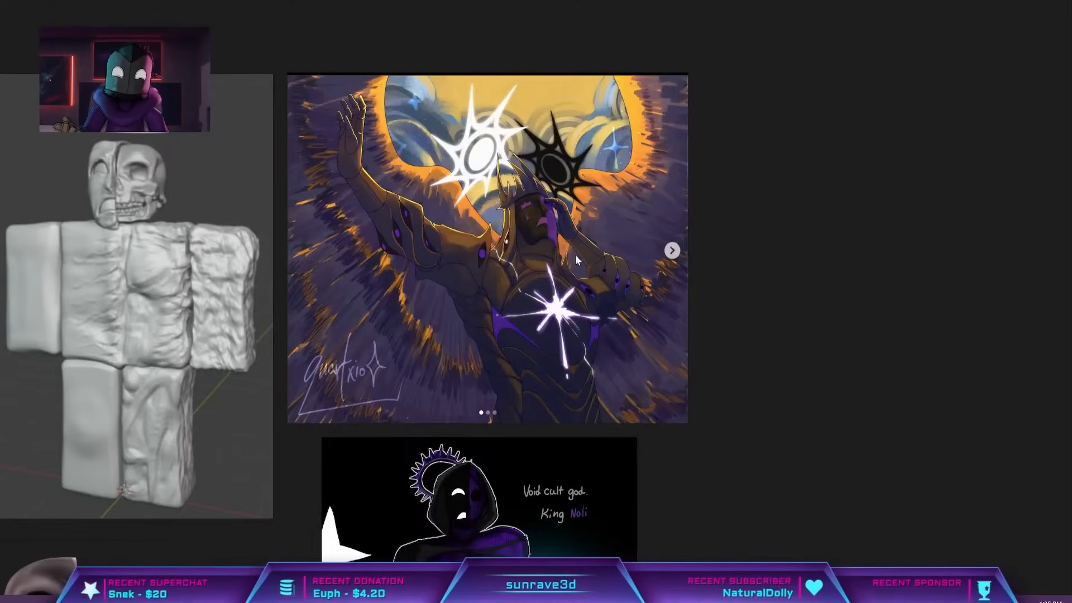
{"action": "middle_click_drag", "start_coordinate": [250, 308], "coordinate": [451, 325]}
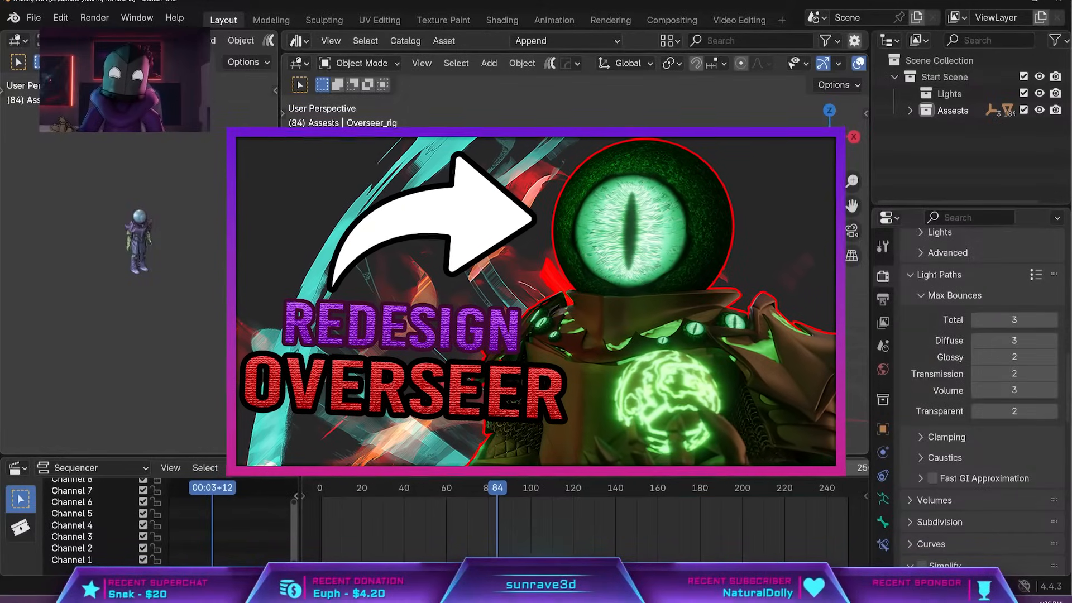
Place the reference board over the Blender scene and shrink it to a small window beside the Overseer rig.
{"action": "middle_click_drag", "start_coordinate": [621, 318], "coordinate": [653, 315]}
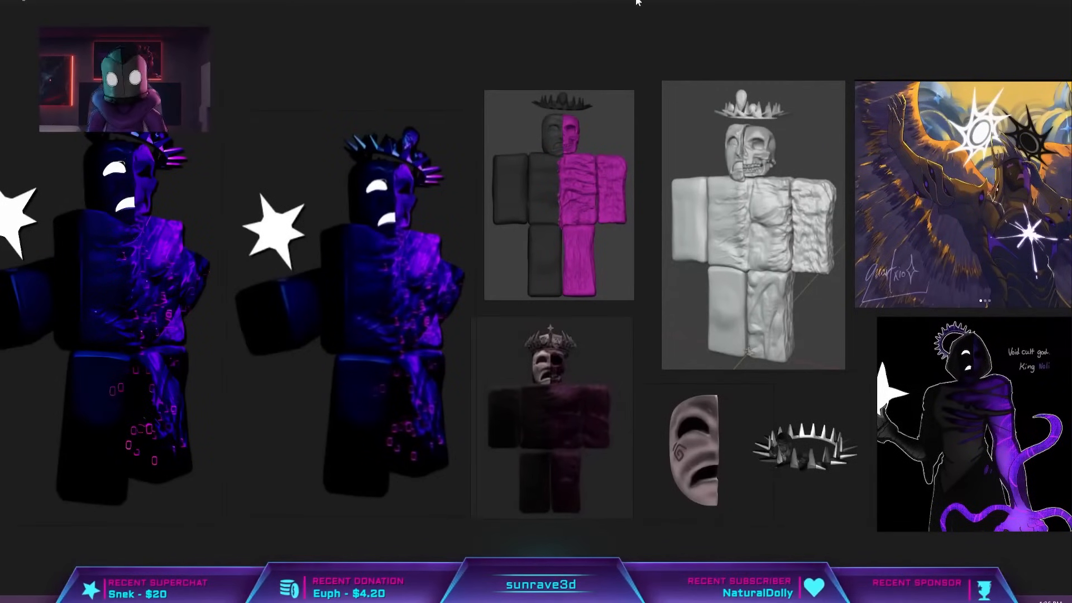
{"action": "left_click_drag", "start_coordinate": [637, 1], "coordinate": [427, 31]}
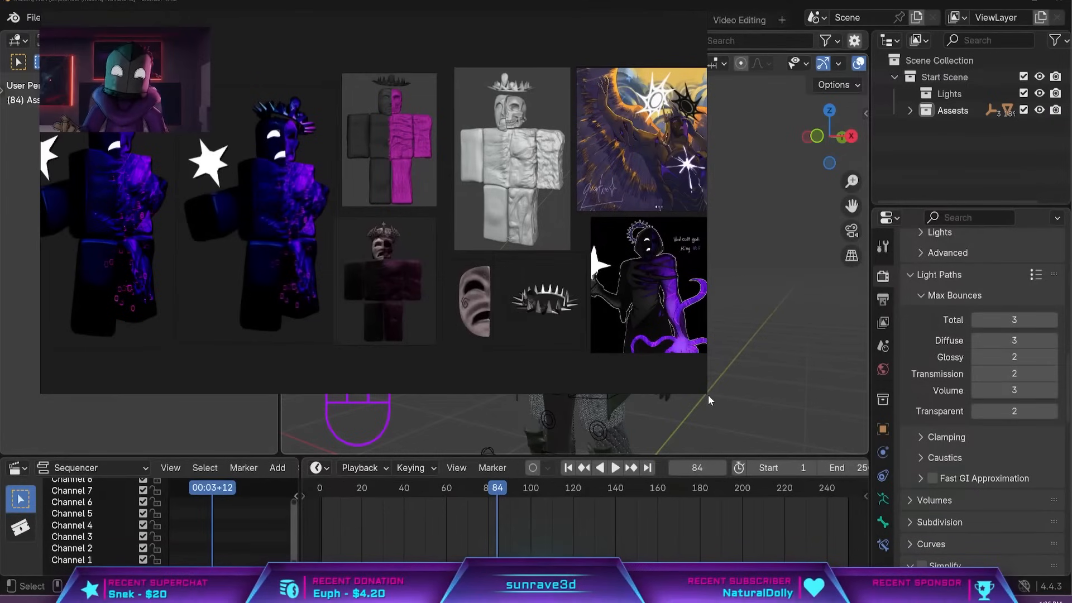
{"action": "left_click_drag", "start_coordinate": [707, 394], "coordinate": [350, 324]}
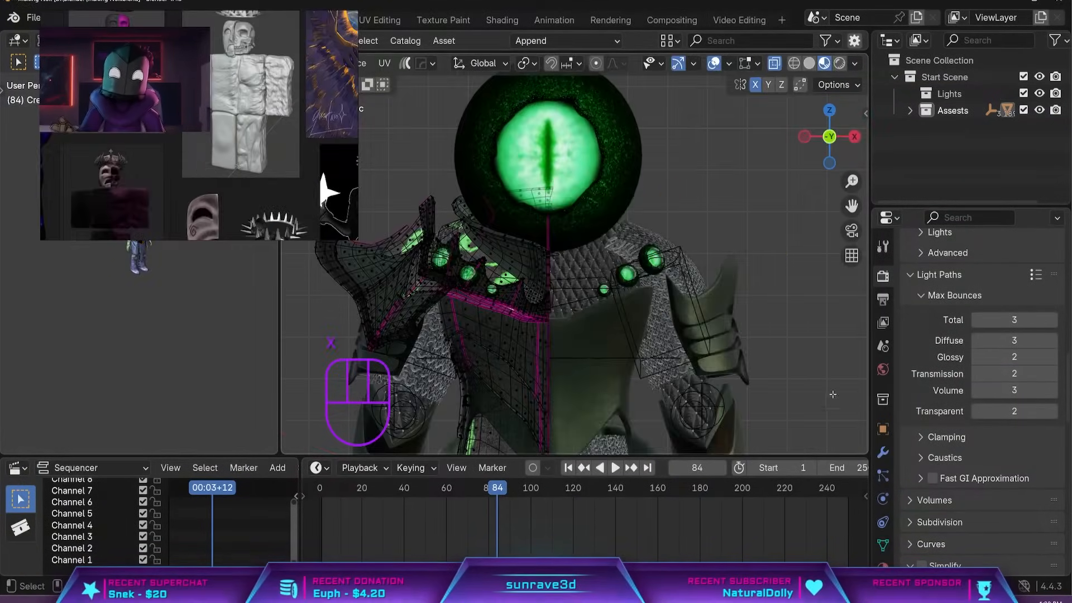
Delete the chest plate mesh on the +X half of the Overseer's torso.
{"action": "key", "text": "Tab"}
{"action": "left_click_drag", "start_coordinate": [698, 381], "coordinate": [559, 202]}
{"action": "left_click_drag", "start_coordinate": [612, 408], "coordinate": [562, 232], "text": "shift"}
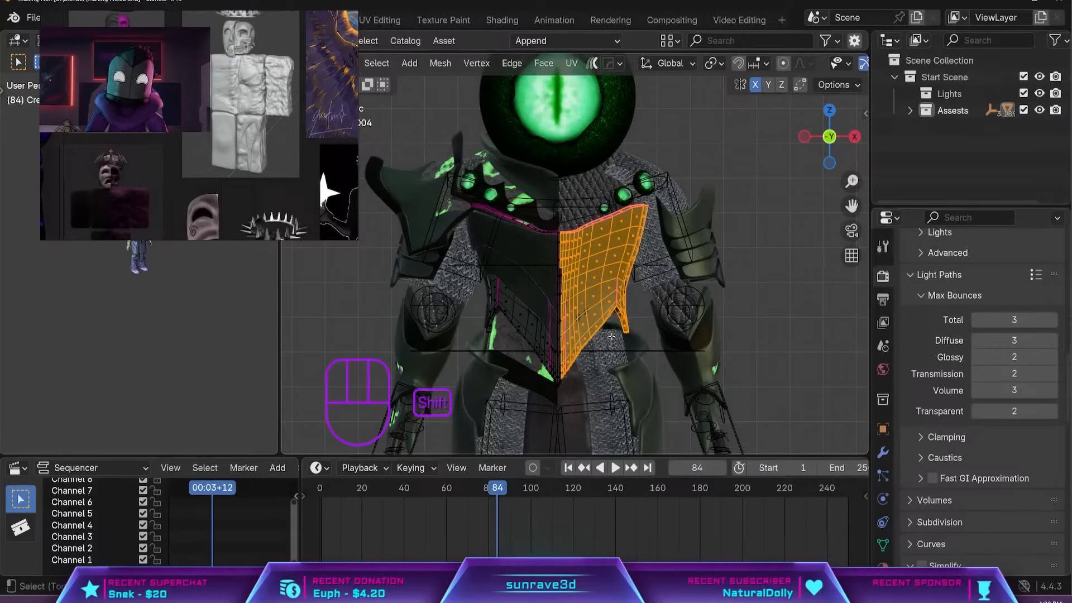
{"action": "key", "text": "x"}
{"action": "left_click", "coordinate": [625, 300]}
{"action": "key", "text": "Tab"}
{"action": "middle_click_drag", "start_coordinate": [625, 301], "coordinate": [612, 326], "text": "shift"}
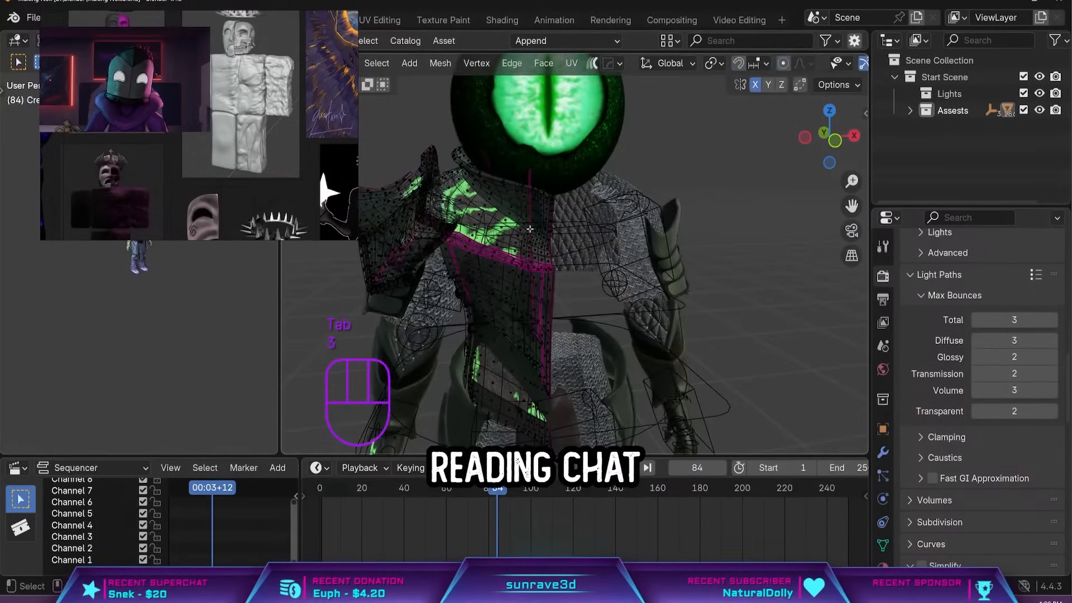
{"action": "key", "text": "3"}
{"action": "key", "text": "2"}
{"action": "key", "text": "3"}
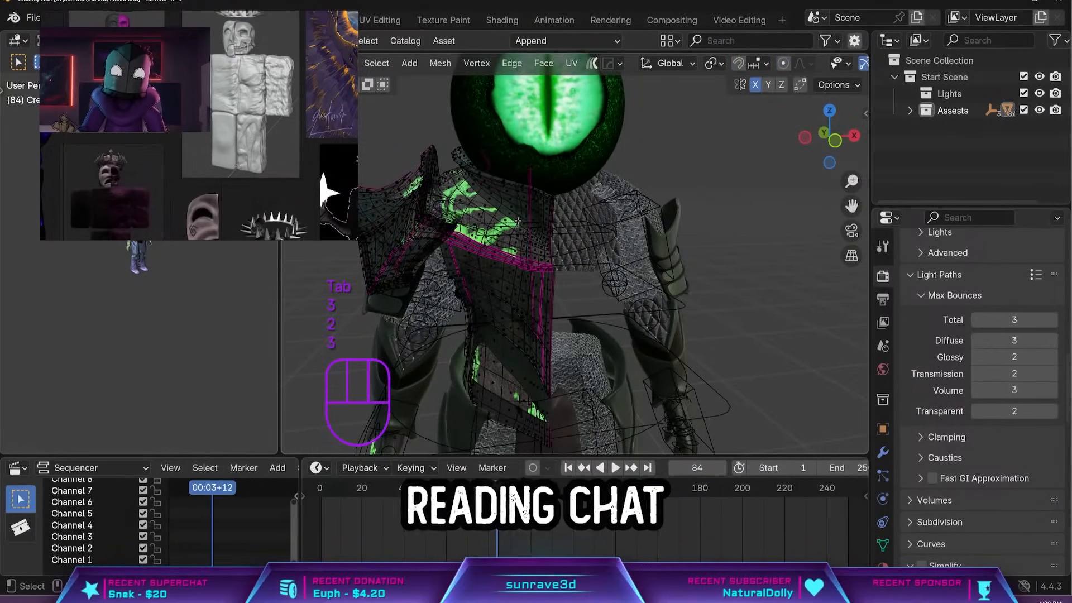
{"action": "scroll", "coordinate": [577, 313], "scroll_direction": "up", "scroll_amount": 4}
{"action": "middle_click_drag", "start_coordinate": [576, 313], "coordinate": [591, 305]}
{"action": "left_click", "coordinate": [654, 297], "text": "alt+shift"}
{"action": "left_click", "coordinate": [658, 278], "text": "alt+shift"}
{"action": "left_click", "coordinate": [671, 264], "text": "alt+shift"}
{"action": "left_click", "coordinate": [669, 253], "text": "alt+shift"}
{"action": "key", "text": "ctrl+z"}
Delete the large green eyeball that forms the Overseer's head.
{"action": "middle_click_drag", "start_coordinate": [675, 259], "coordinate": [425, 279]}
{"action": "key", "text": "Tab"}
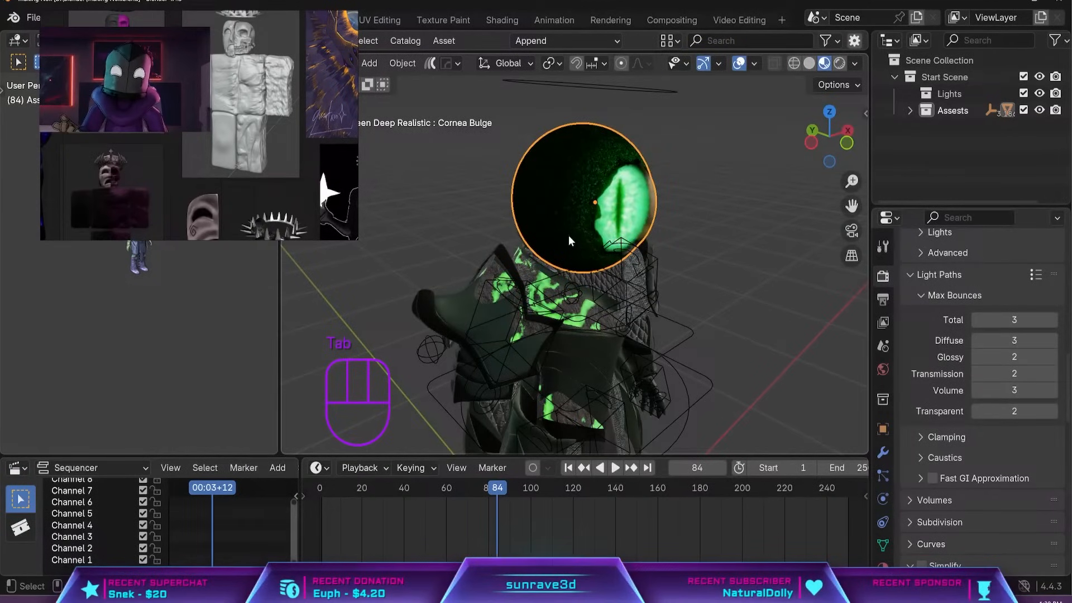
{"action": "key", "text": "Delete"}
{"action": "middle_click_drag", "start_coordinate": [569, 240], "coordinate": [379, 252]}
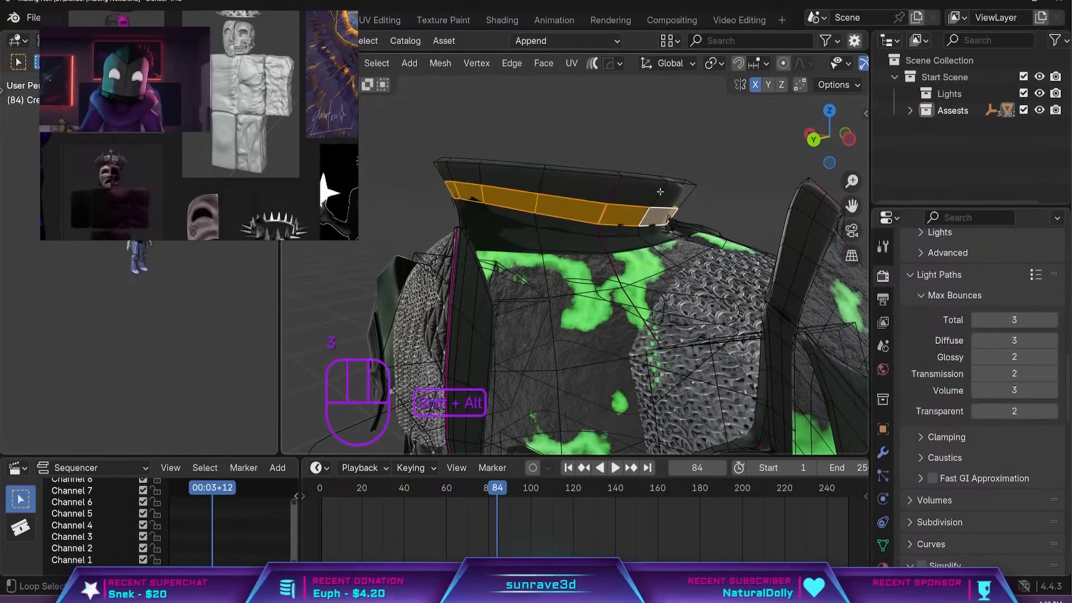
{"action": "key", "text": "a"}
{"action": "middle_click_drag", "start_coordinate": [558, 234], "coordinate": [620, 229]}
{"action": "key", "text": "ctrl+z"}
Delete the leftover collar geometry, including the linked narrow strip floating above the neck opening.
{"action": "key", "text": "x"}
{"action": "left_click", "coordinate": [571, 280]}
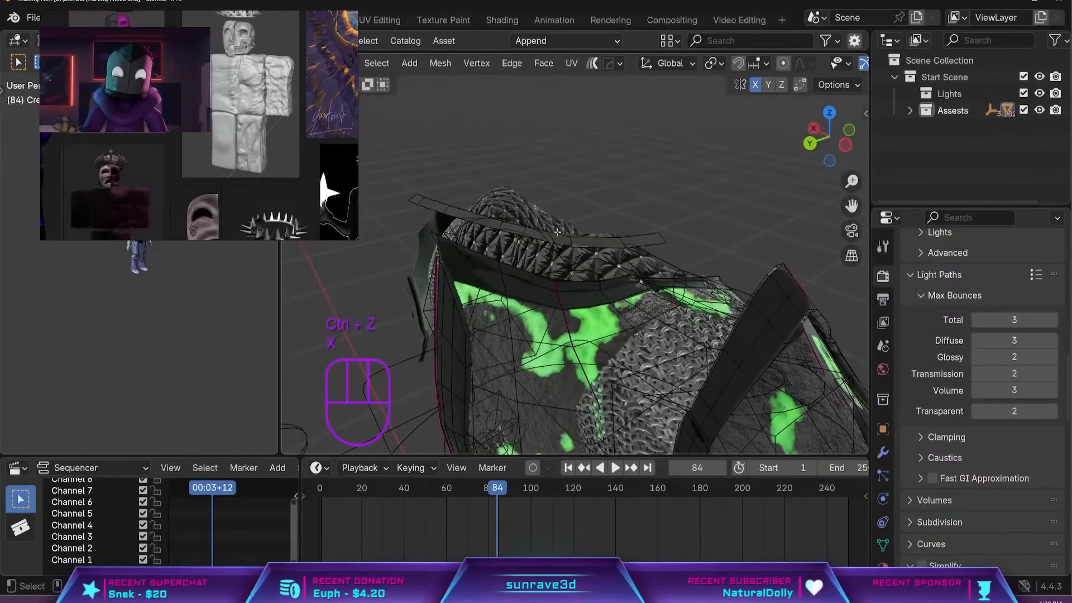
{"action": "key", "text": "l"}
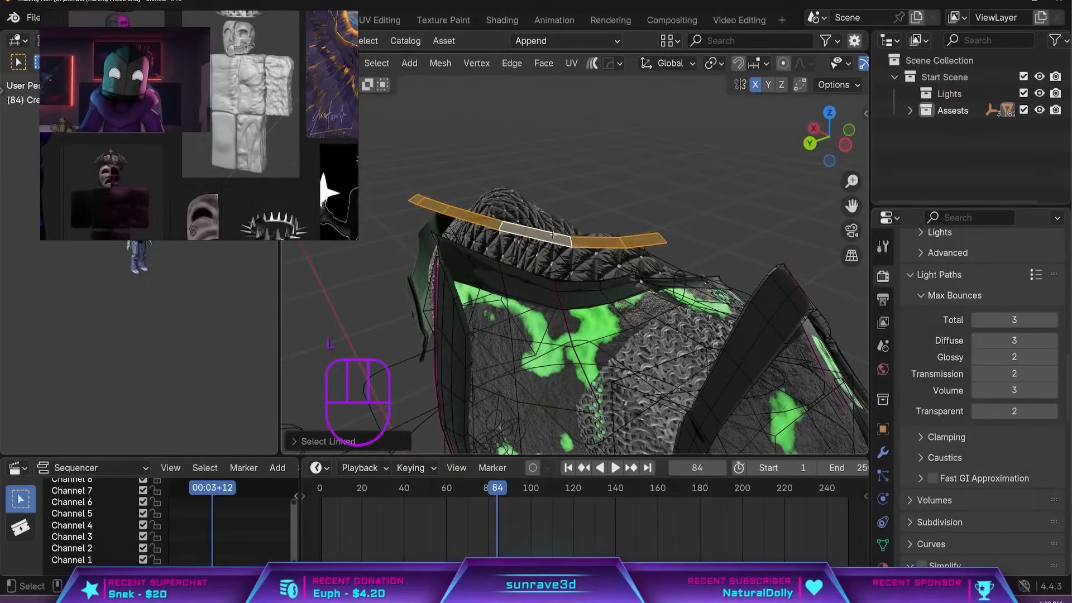
{"action": "key", "text": "x"}
{"action": "left_click", "coordinate": [552, 234]}
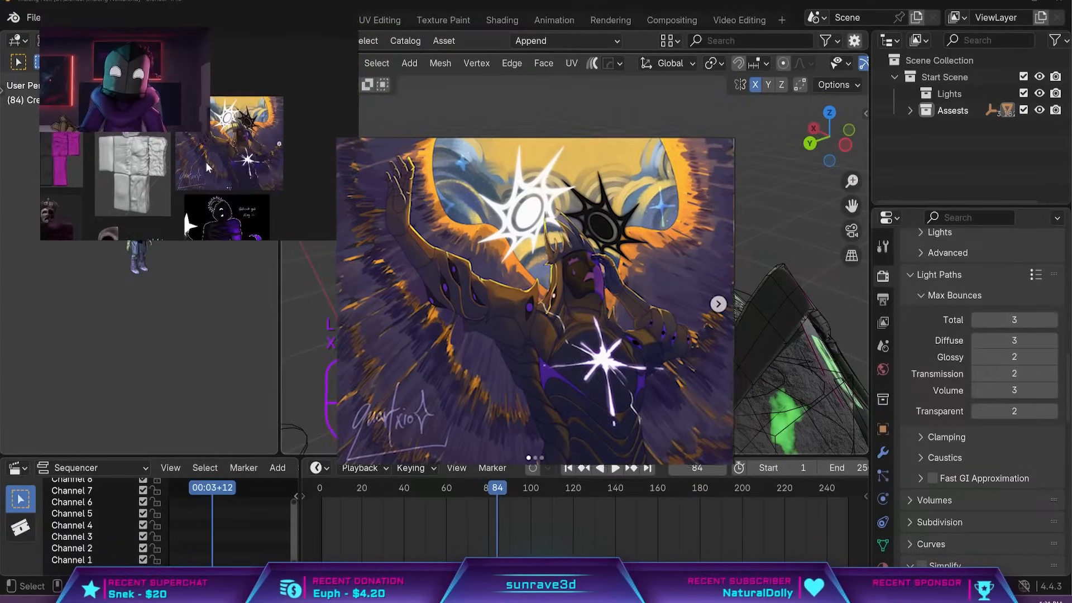
Delete the faces of the layered shoulder guard on the +X arm.
{"action": "middle_click_drag", "start_coordinate": [558, 279], "coordinate": [614, 279]}
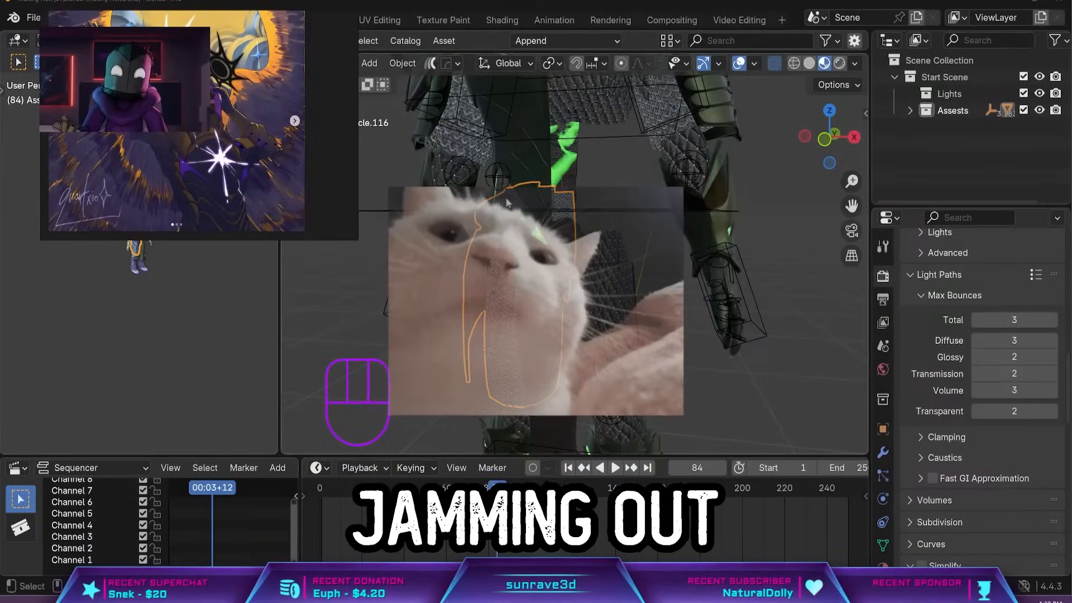
{"action": "scroll", "coordinate": [558, 279], "scroll_direction": "down", "scroll_amount": 4}
{"action": "mouse_move", "coordinate": [559, 279]}
{"action": "middle_mouse_down"}
{"action": "mouse_move", "coordinate": [575, 274]}
{"action": "mouse_move", "coordinate": [563, 273]}
{"action": "middle_mouse_up"}
{"action": "scroll", "coordinate": [558, 279], "scroll_direction": "up", "scroll_amount": 4}
{"action": "middle_click_drag", "start_coordinate": [586, 313], "coordinate": [586, 245], "text": "shift"}
{"action": "left_click", "coordinate": [621, 242]}
{"action": "middle_click_drag", "start_coordinate": [651, 333], "coordinate": [651, 307], "text": "shift"}
{"action": "middle_click_drag", "start_coordinate": [644, 318], "coordinate": [645, 241], "text": "shift"}
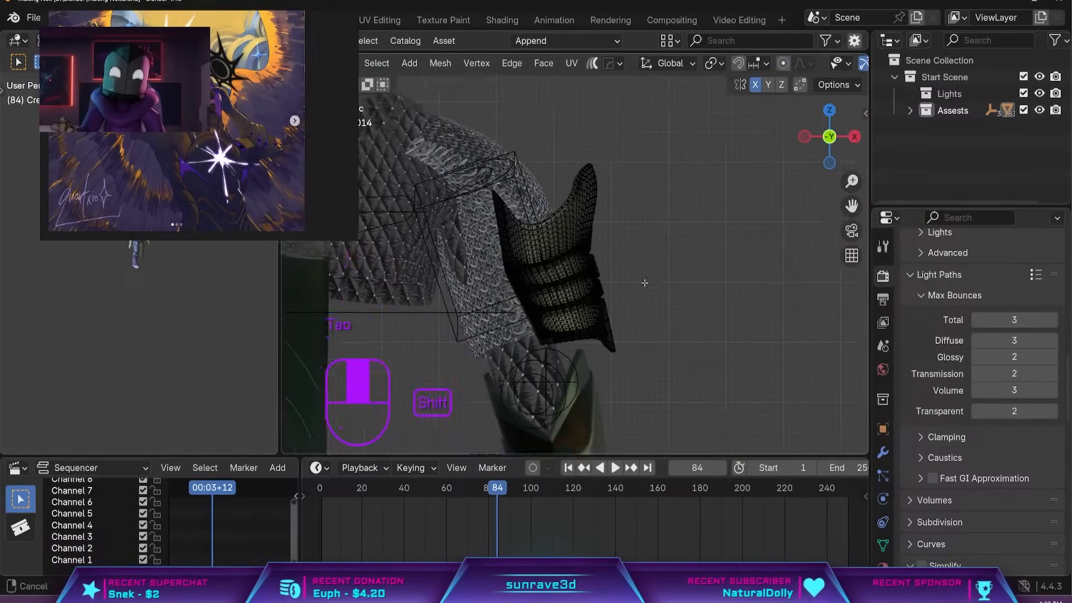
{"action": "left_click_drag", "start_coordinate": [677, 344], "coordinate": [478, 101]}
{"action": "key", "text": "x"}
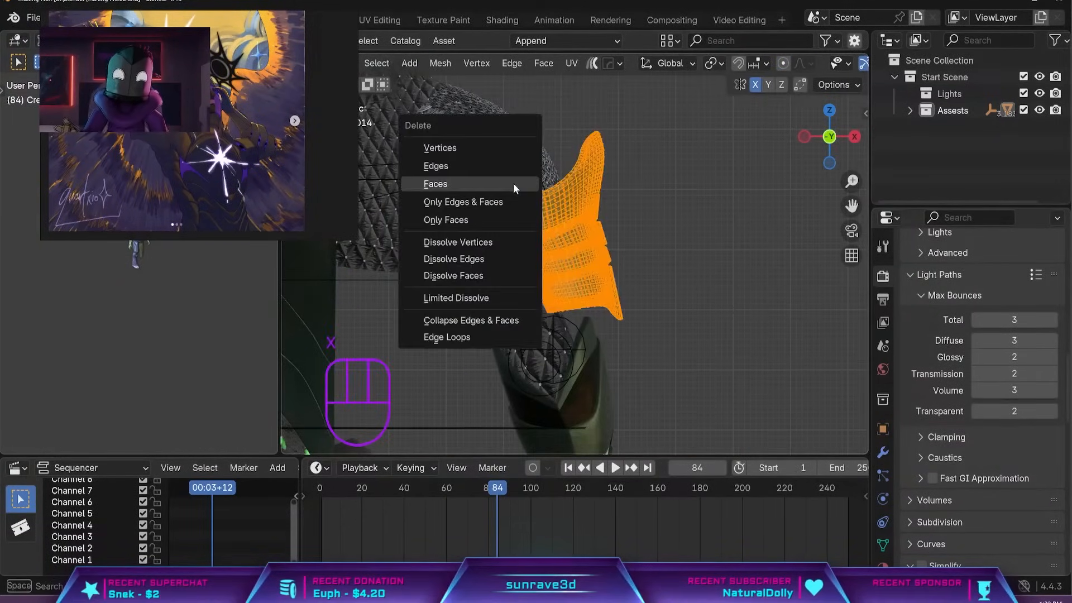
{"action": "left_click", "coordinate": [513, 183]}
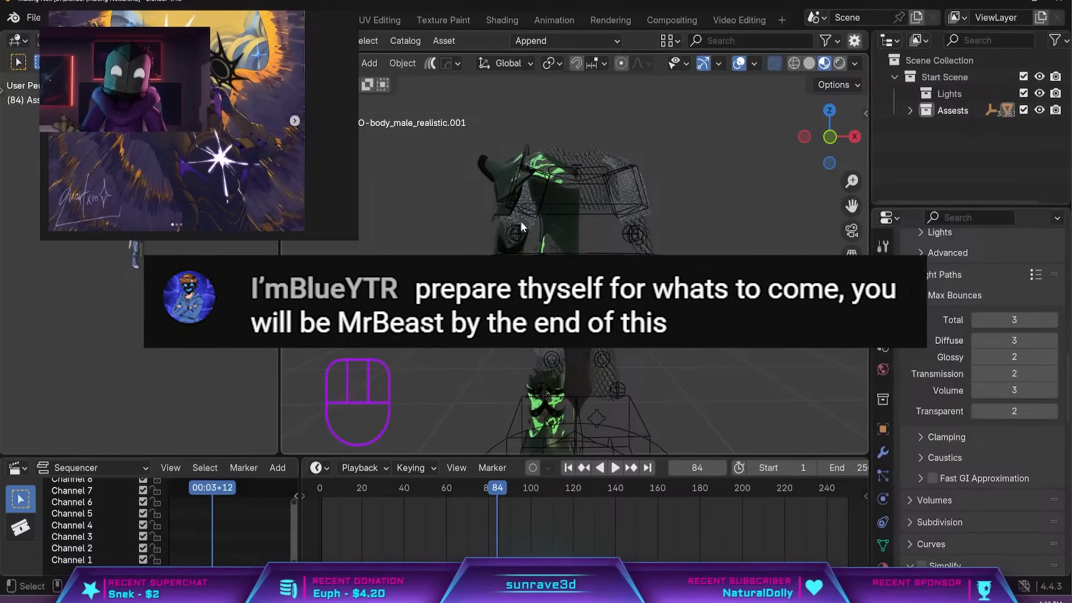
Add the Body Male - Realistic asset from the asset library to the scene beside the armoured rig.
{"action": "scroll", "coordinate": [564, 172], "scroll_direction": "up", "scroll_amount": 10}
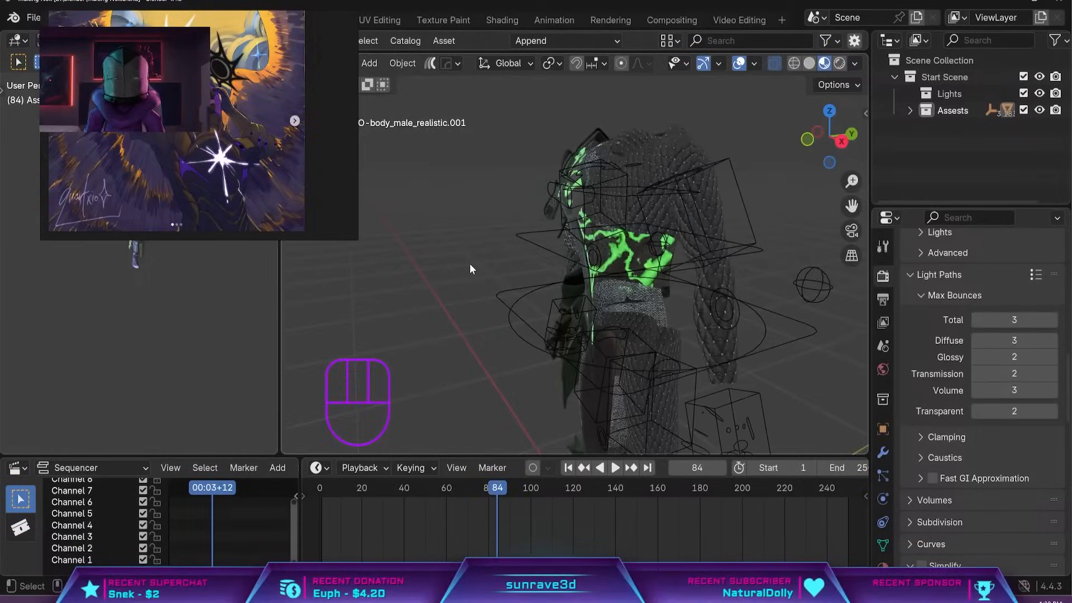
{"action": "scroll", "coordinate": [470, 264], "scroll_direction": "down", "scroll_amount": 4}
{"action": "middle_click_drag", "start_coordinate": [493, 286], "coordinate": [643, 202]}
{"action": "key", "text": "shift+a"}
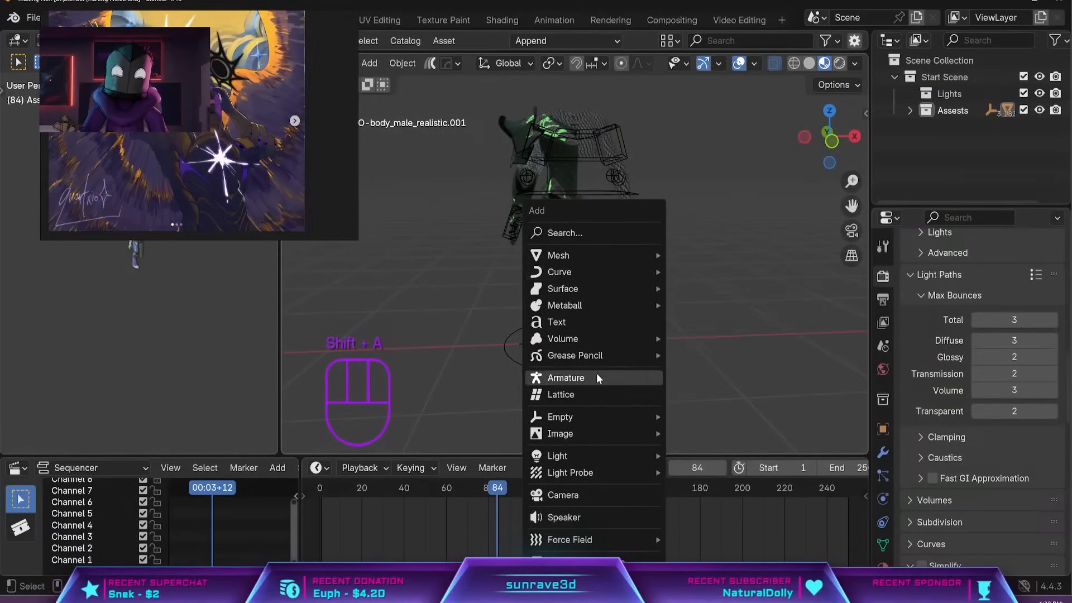
{"action": "left_click_drag", "start_coordinate": [588, 49], "coordinate": [614, 219]}
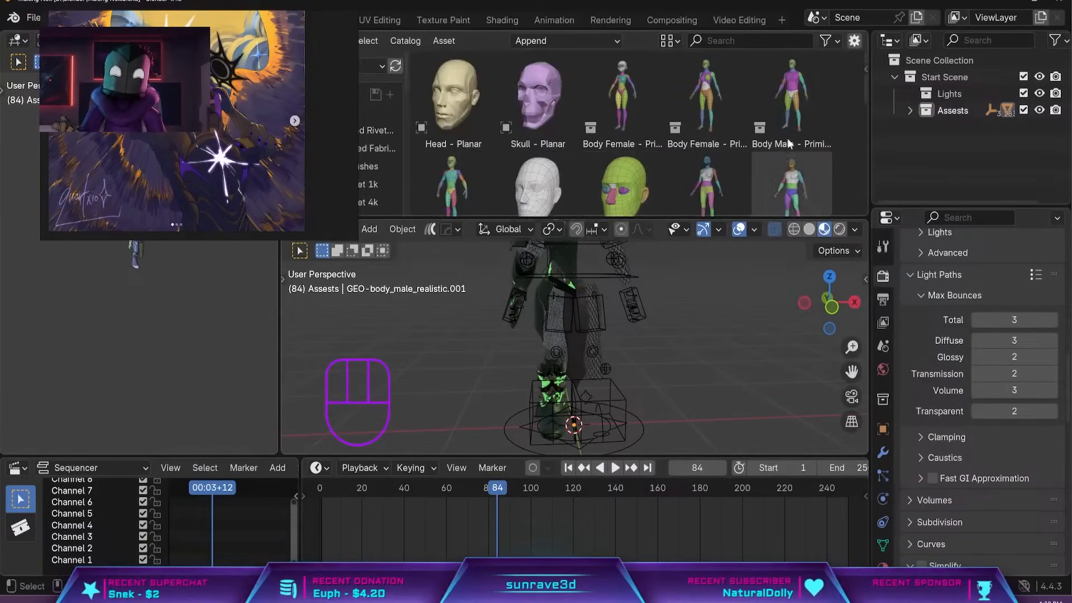
{"action": "scroll", "coordinate": [806, 162], "scroll_direction": "down", "scroll_amount": 3}
{"action": "left_click_drag", "start_coordinate": [793, 95], "coordinate": [667, 391]}
{"action": "left_click_drag", "start_coordinate": [720, 218], "coordinate": [725, 52]}
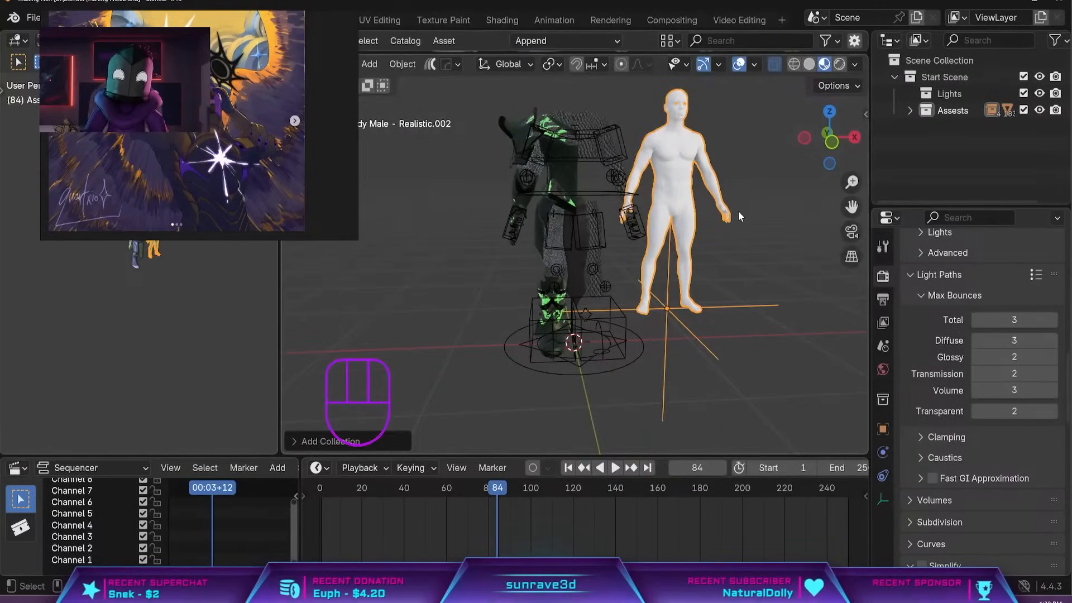
Turn the added male body from a collection instance into editable objects and delete its separate eyes.
{"action": "key", "text": "n"}
{"action": "key", "text": "n"}
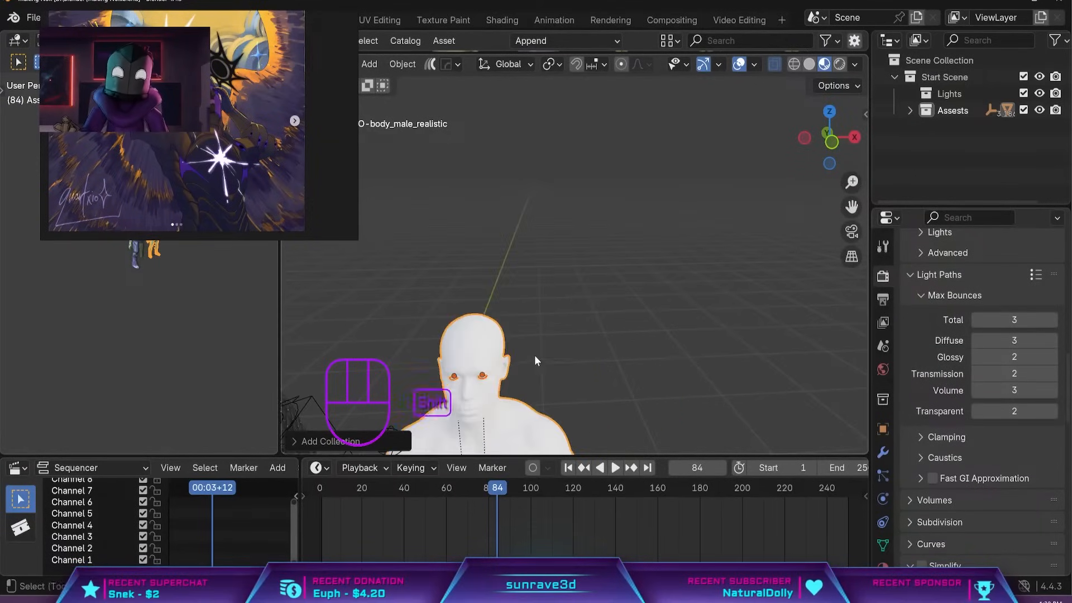
{"action": "scroll", "coordinate": [503, 304], "scroll_direction": "up", "scroll_amount": 3}
{"action": "middle_click_drag", "start_coordinate": [534, 357], "coordinate": [573, 145], "text": "shift"}
{"action": "left_click", "coordinate": [490, 313]}
{"action": "left_click", "coordinate": [434, 309], "text": "shift"}
{"action": "key", "text": "x"}
{"action": "left_click", "coordinate": [434, 307]}
{"action": "scroll", "coordinate": [537, 270], "scroll_direction": "down", "scroll_amount": 8}
Set the male body's X, Y and Z location to 0 m.
{"action": "left_click", "coordinate": [599, 169]}
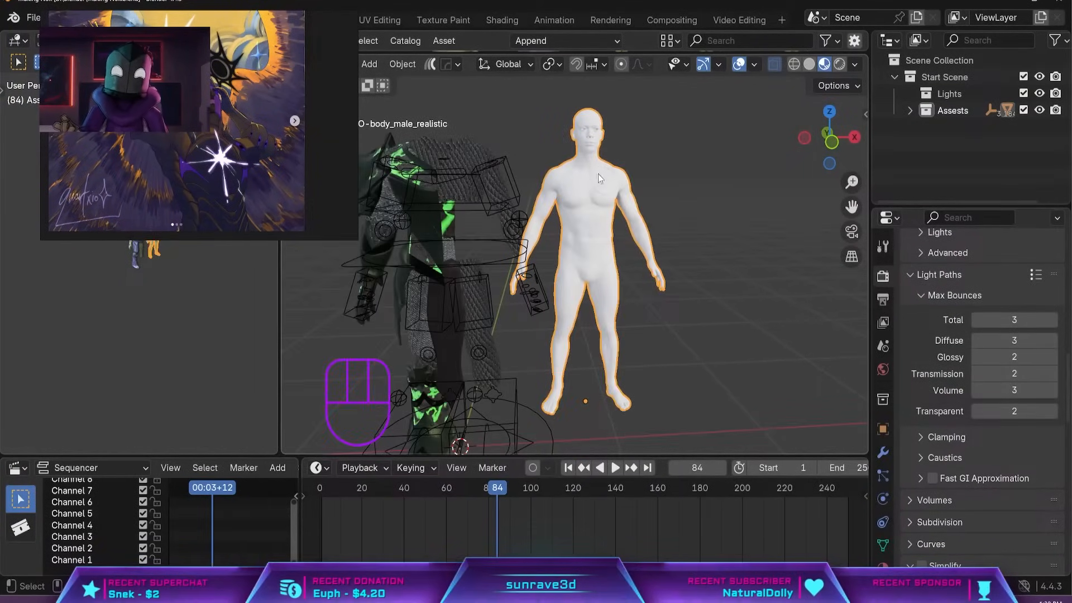
{"action": "scroll", "coordinate": [595, 192], "scroll_direction": "down", "scroll_amount": 1}
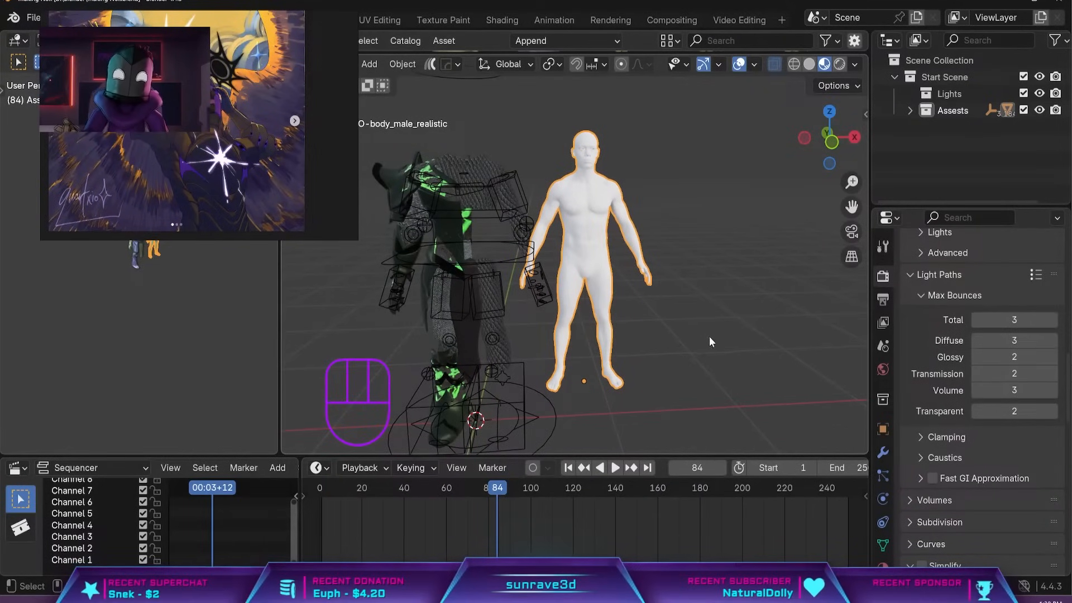
{"action": "key", "text": "n"}
{"action": "left_click", "coordinate": [859, 117]}
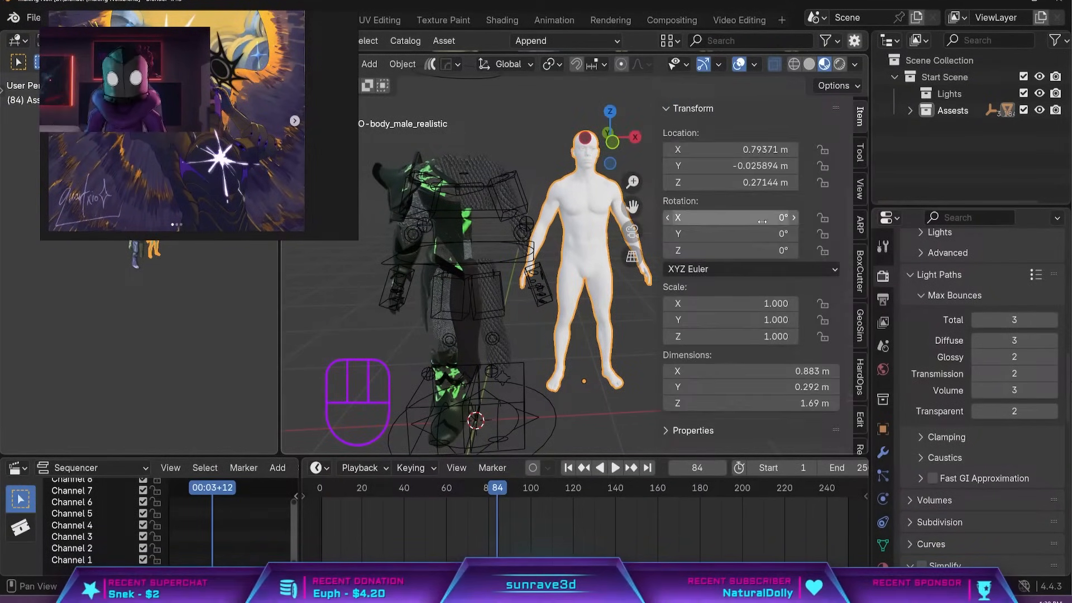
{"action": "left_click_drag", "start_coordinate": [764, 154], "coordinate": [764, 182]}
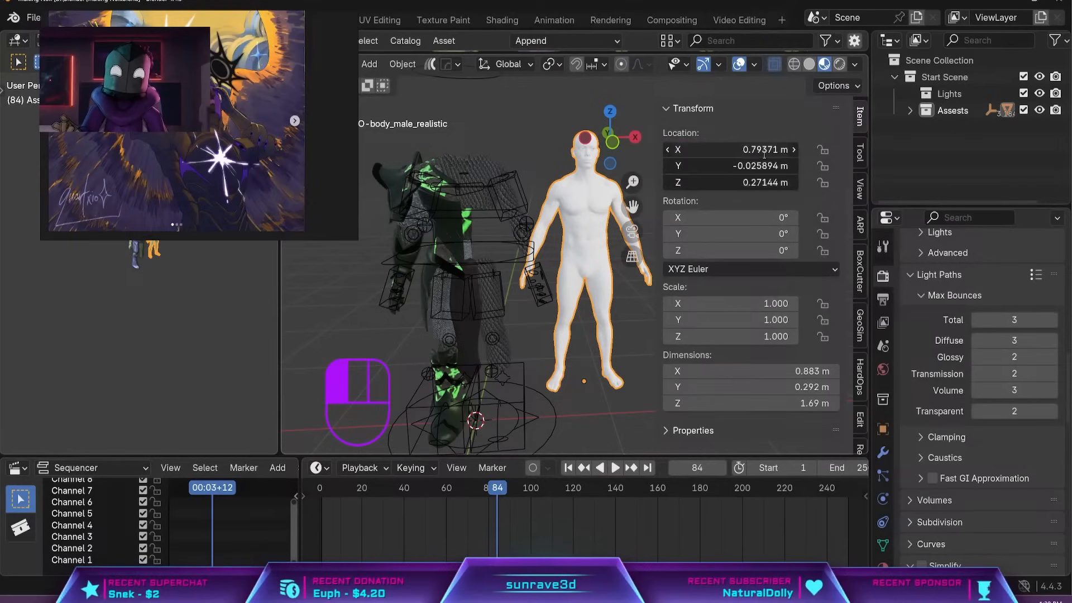
{"action": "type", "text": "0"}
{"action": "key", "text": "Return"}
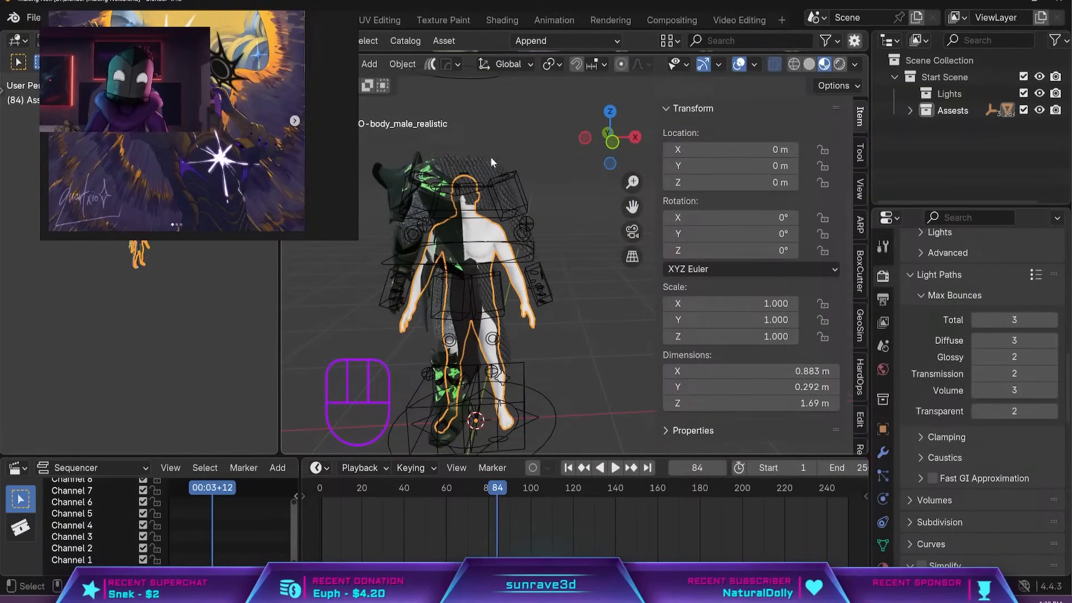
Scale the male body up uniformly to about 1.28 so it roughly matches the armoured rig's height.
{"action": "key", "text": "s"}
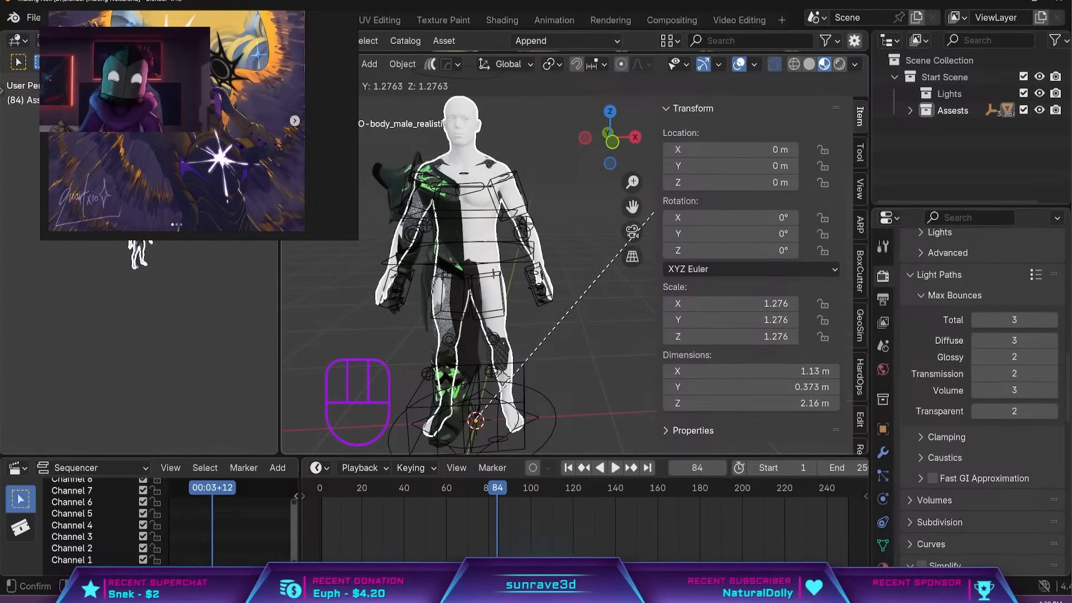
{"action": "left_click", "coordinate": [616, 213]}
{"action": "key", "text": "n"}
{"action": "scroll", "coordinate": [569, 223], "scroll_direction": "up", "scroll_amount": 5}
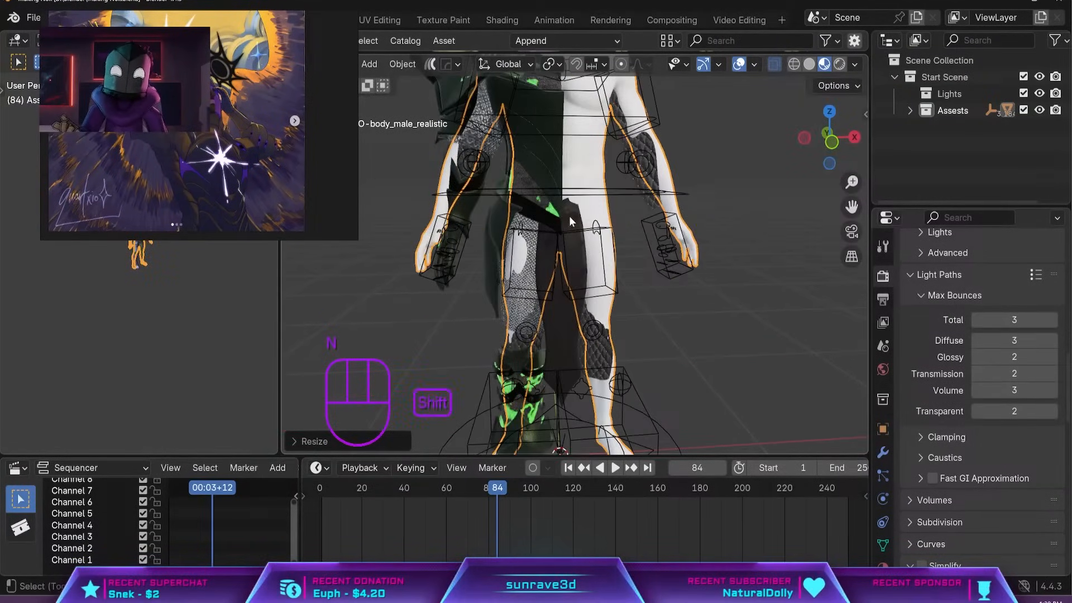
{"action": "key", "text": "ctrl+z"}
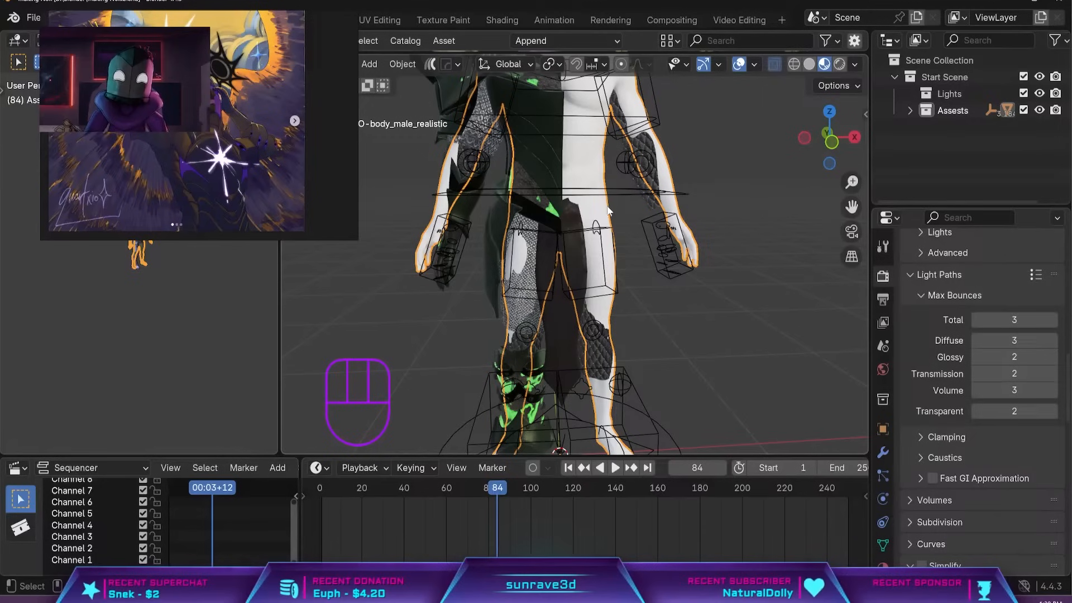
{"action": "key", "text": "x"}
{"action": "left_click", "coordinate": [619, 269]}
{"action": "scroll", "coordinate": [640, 223], "scroll_direction": "up", "scroll_amount": 3}
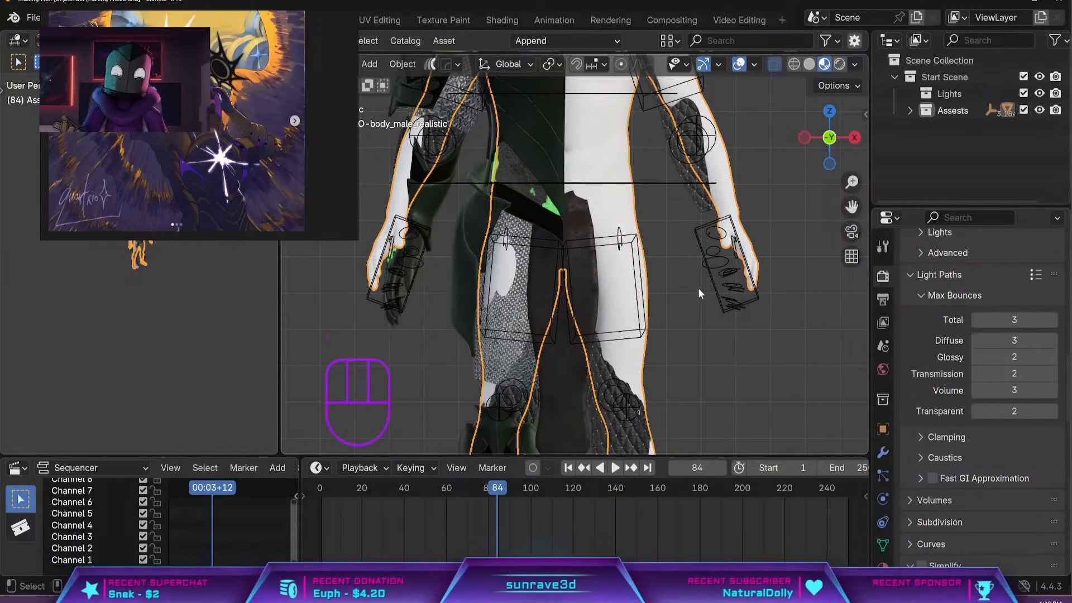
Fine-tune the male body's uniform scale and try a Z-only scale to line its arms and hands up with the rig.
{"action": "key", "text": "s"}
{"action": "right_click", "coordinate": [798, 262]}
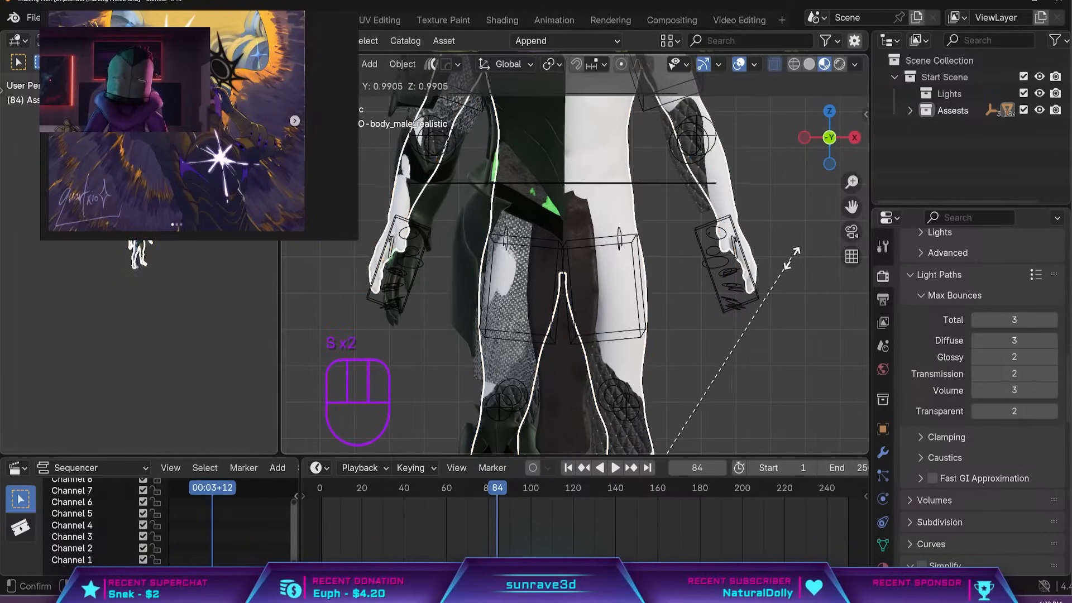
{"action": "left_click", "coordinate": [528, 295]}
{"action": "key", "text": "s"}
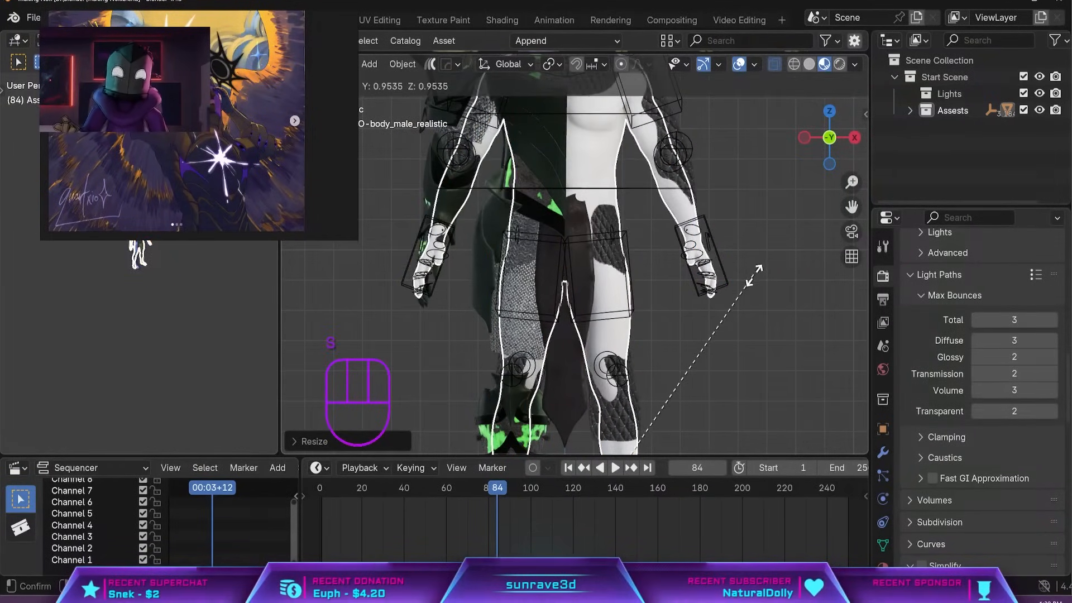
{"action": "left_click", "coordinate": [760, 277]}
{"action": "middle_click_drag", "start_coordinate": [760, 277], "coordinate": [779, 377], "text": "shift"}
{"action": "key", "text": "s"}
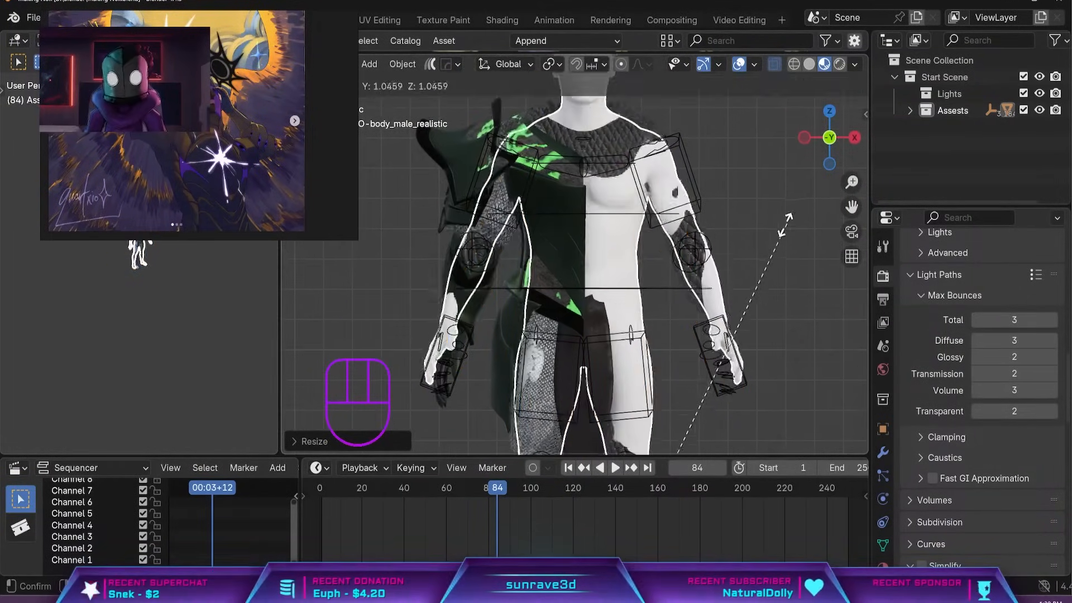
{"action": "right_click", "coordinate": [761, 232]}
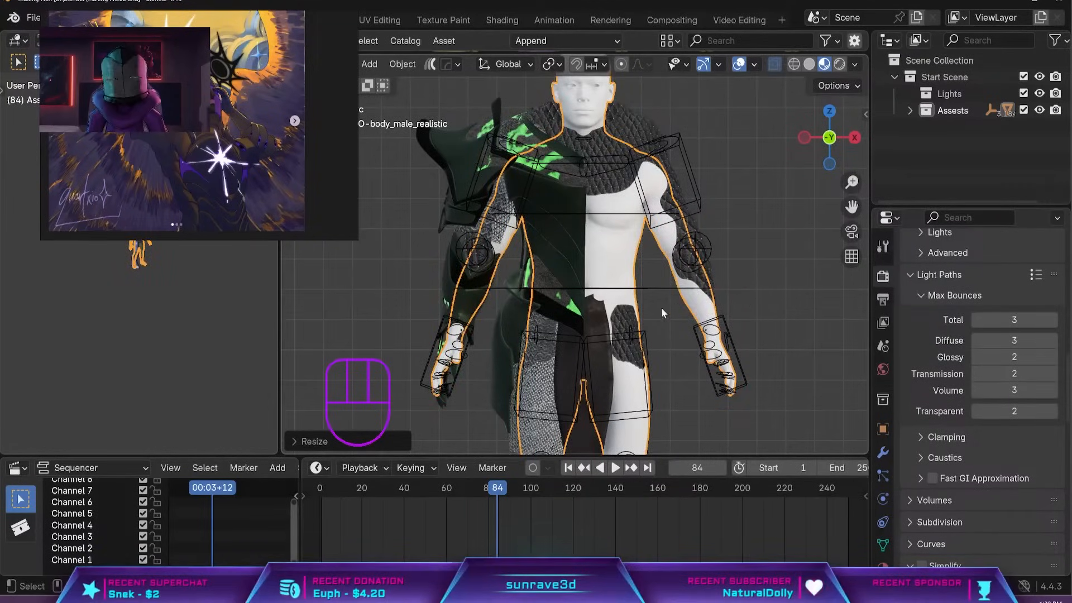
{"action": "key", "text": "s"}
{"action": "key", "text": "z"}
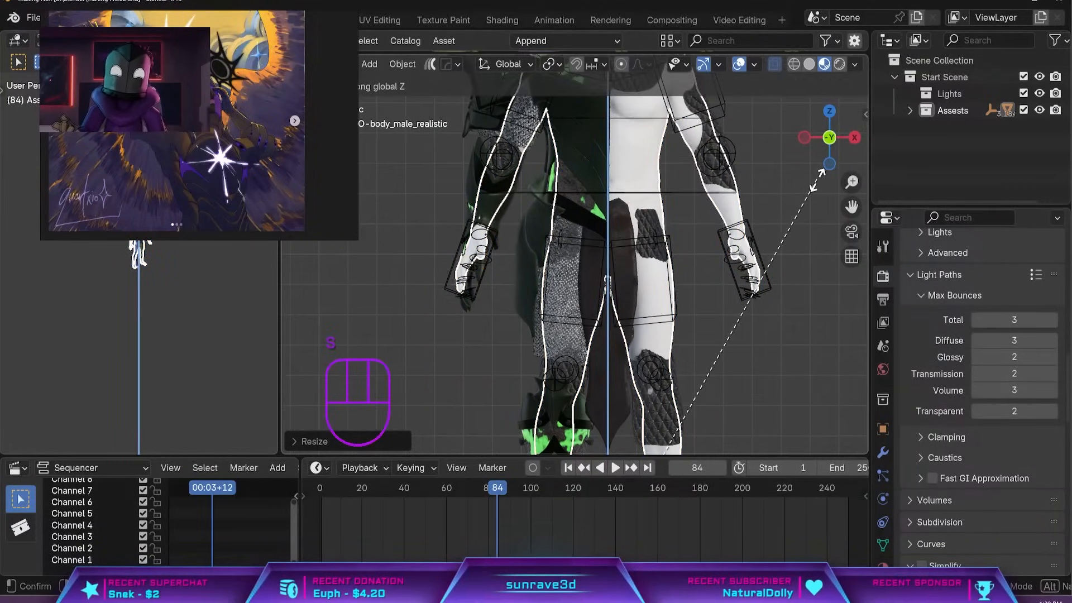
{"action": "right_click", "coordinate": [821, 179]}
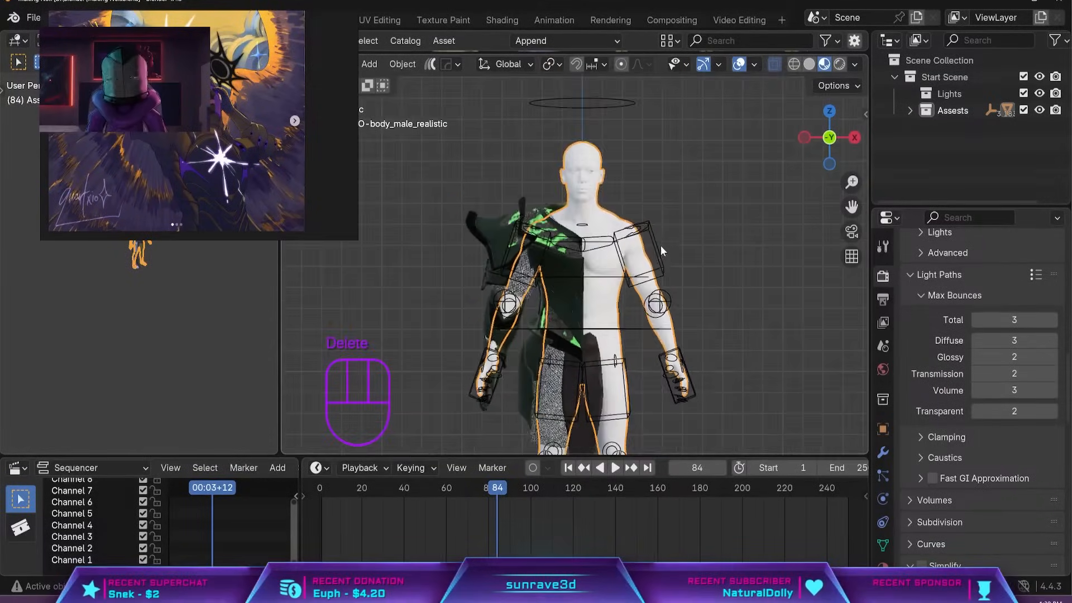
Try to delete the half of the male body mesh beneath the armour, undo the deletion and clear the selection.
{"action": "middle_click_drag", "start_coordinate": [658, 249], "coordinate": [605, 254]}
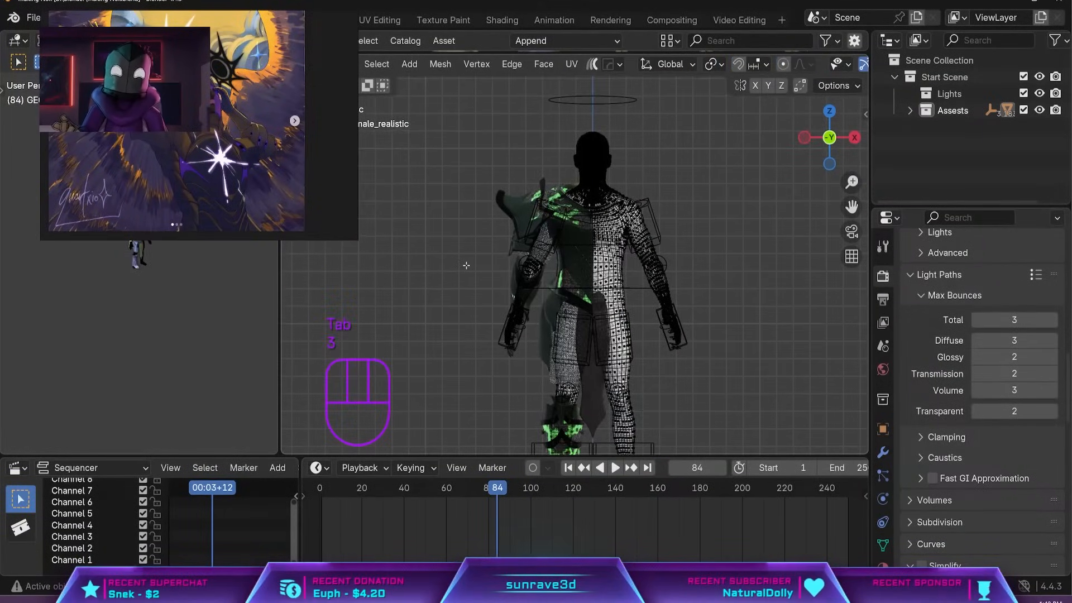
{"action": "scroll", "coordinate": [466, 265], "scroll_direction": "down", "scroll_amount": 3}
{"action": "left_click_drag", "start_coordinate": [456, 122], "coordinate": [575, 450]}
{"action": "scroll", "coordinate": [566, 223], "scroll_direction": "up", "scroll_amount": 8}
{"action": "middle_click_drag", "start_coordinate": [563, 89], "coordinate": [540, 260], "text": "shift"}
{"action": "key", "text": "x"}
{"action": "left_click", "coordinate": [540, 260]}
{"action": "key", "text": "ctrl+z"}
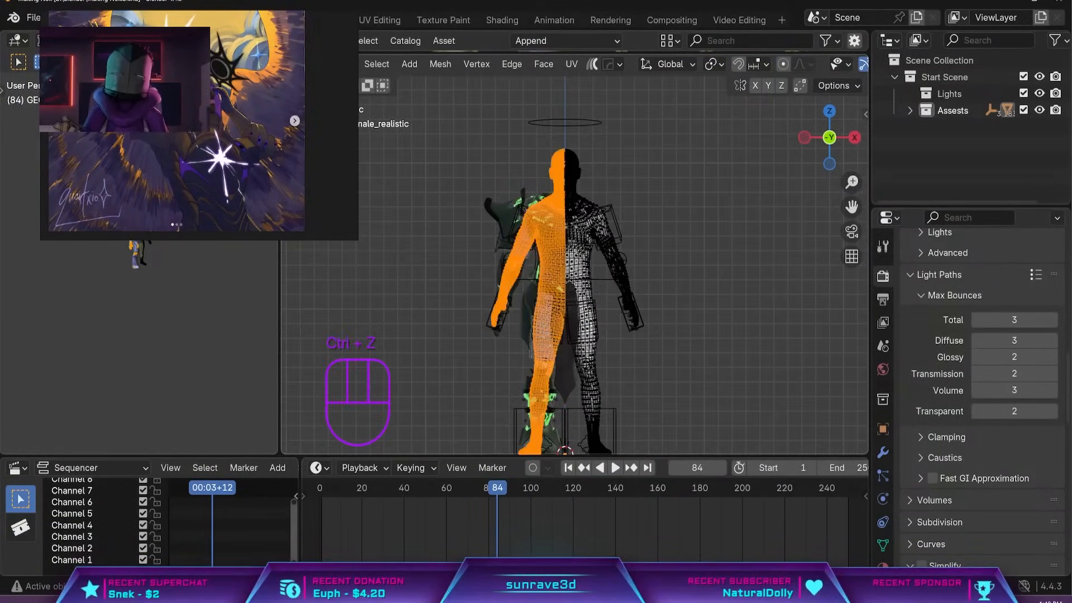
{"action": "scroll", "coordinate": [550, 268], "scroll_direction": "up", "scroll_amount": 5}
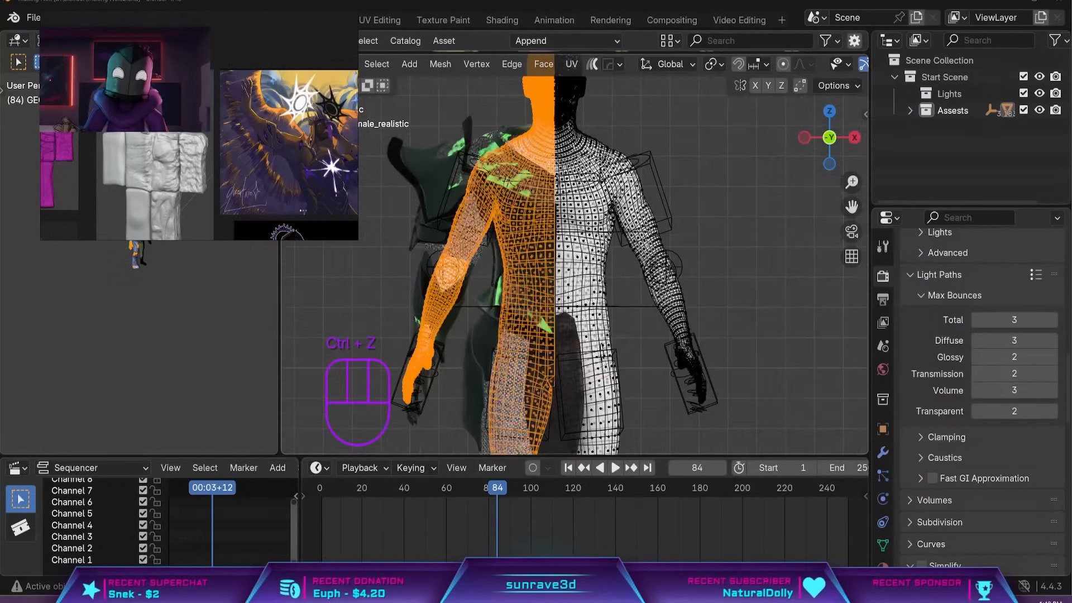
{"action": "scroll", "coordinate": [550, 268], "scroll_direction": "up", "scroll_amount": 1}
{"action": "middle_click_drag", "start_coordinate": [549, 268], "coordinate": [564, 385], "text": "shift"}
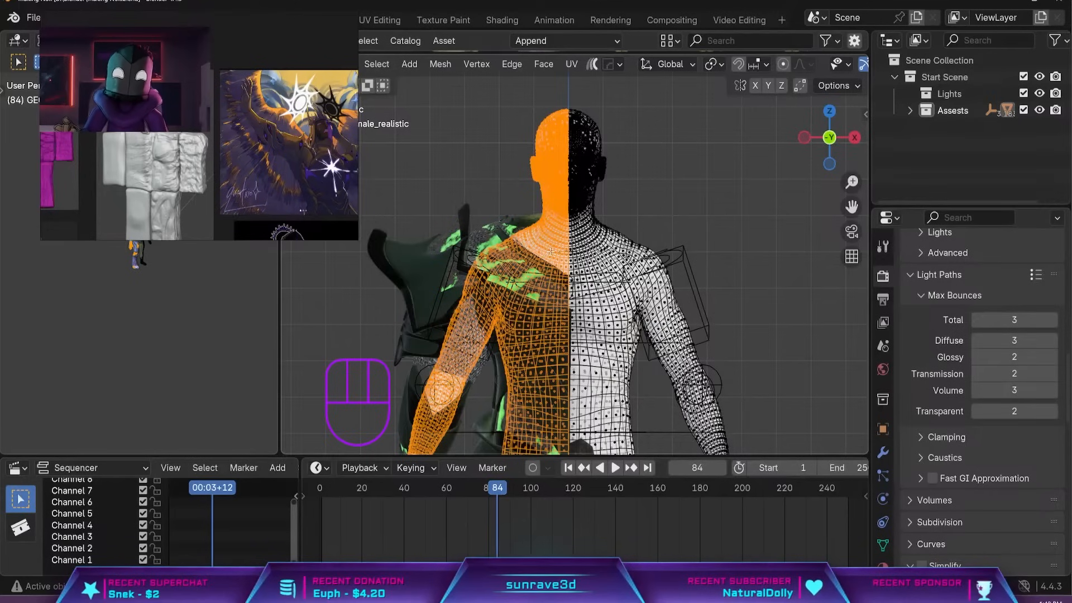
{"action": "middle_click_drag", "start_coordinate": [550, 252], "coordinate": [562, 219], "text": "shift"}
{"action": "left_click", "coordinate": [566, 100]}
{"action": "scroll", "coordinate": [529, 271], "scroll_direction": "down", "scroll_amount": 1}
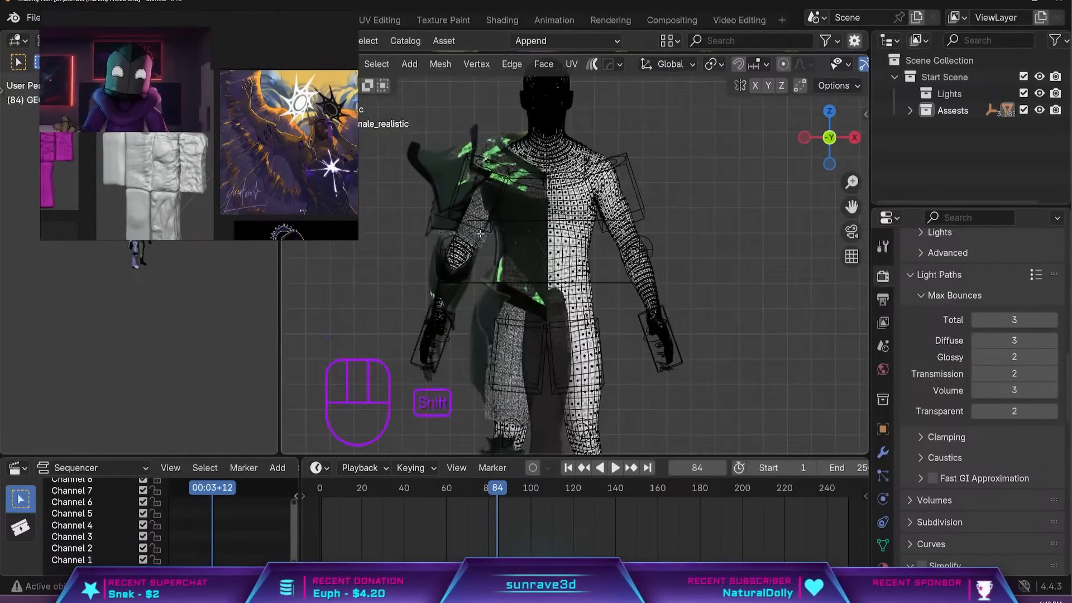
Delete the male body's head faces above the neck, save the file and return to Object Mode.
{"action": "scroll", "coordinate": [525, 224], "scroll_direction": "up", "scroll_amount": 4}
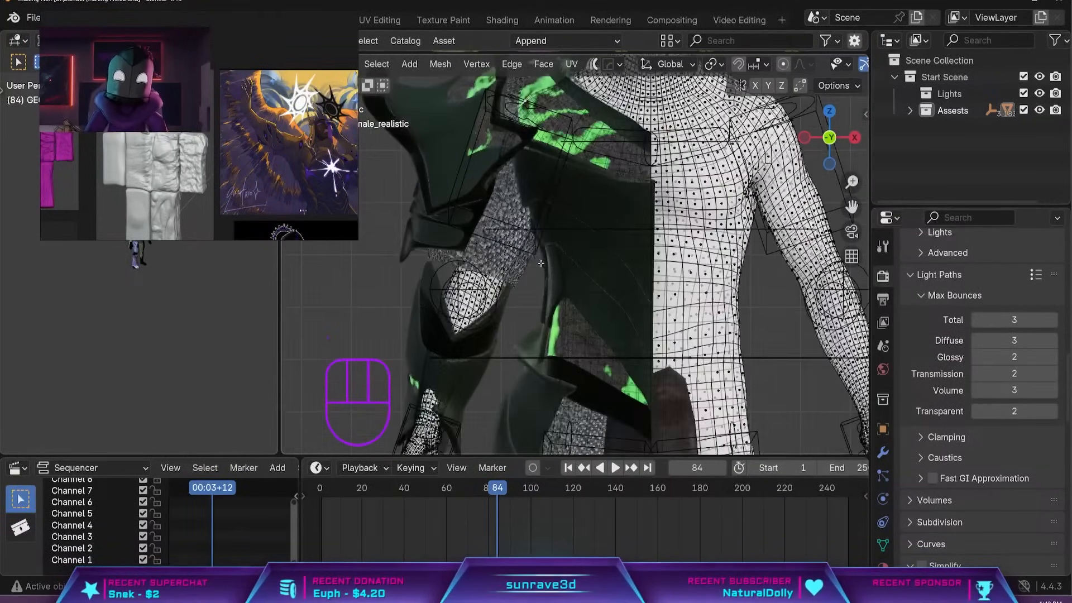
{"action": "key", "text": "x"}
{"action": "left_click", "coordinate": [510, 184]}
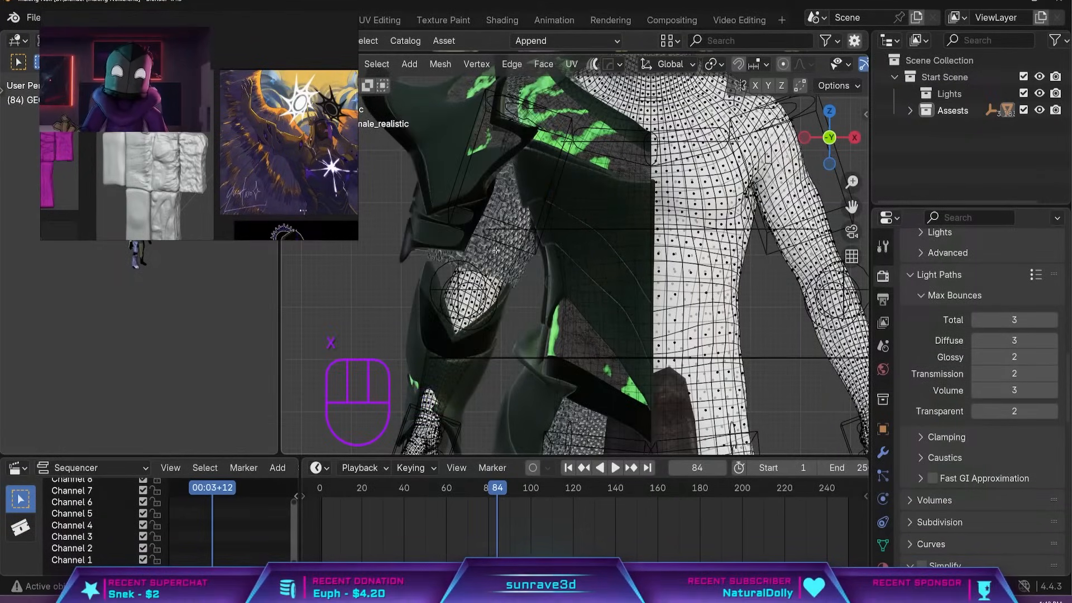
{"action": "key", "text": "l"}
{"action": "key", "text": "Tab"}
{"action": "key", "text": "Tab"}
{"action": "key", "text": "Tab"}
{"action": "scroll", "coordinate": [495, 250], "scroll_direction": "down", "scroll_amount": 2}
{"action": "middle_click_drag", "start_coordinate": [519, 335], "coordinate": [489, 122], "text": "shift"}
{"action": "left_click", "coordinate": [523, 337]}
{"action": "middle_click_drag", "start_coordinate": [540, 334], "coordinate": [516, 324], "text": "shift"}
{"action": "left_click", "coordinate": [539, 313]}
{"action": "key", "text": "Tab"}
{"action": "middle_click_drag", "start_coordinate": [525, 224], "coordinate": [502, 313], "text": "shift"}
{"action": "scroll", "coordinate": [530, 335], "scroll_direction": "up", "scroll_amount": 4}
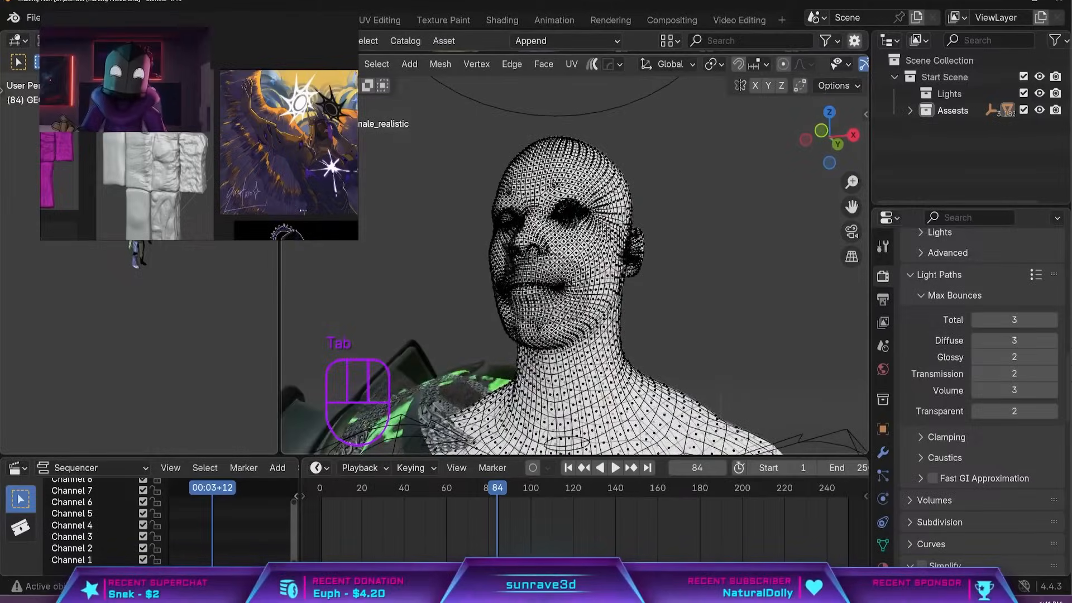
{"action": "key", "text": "2"}
{"action": "key", "text": "Tab"}
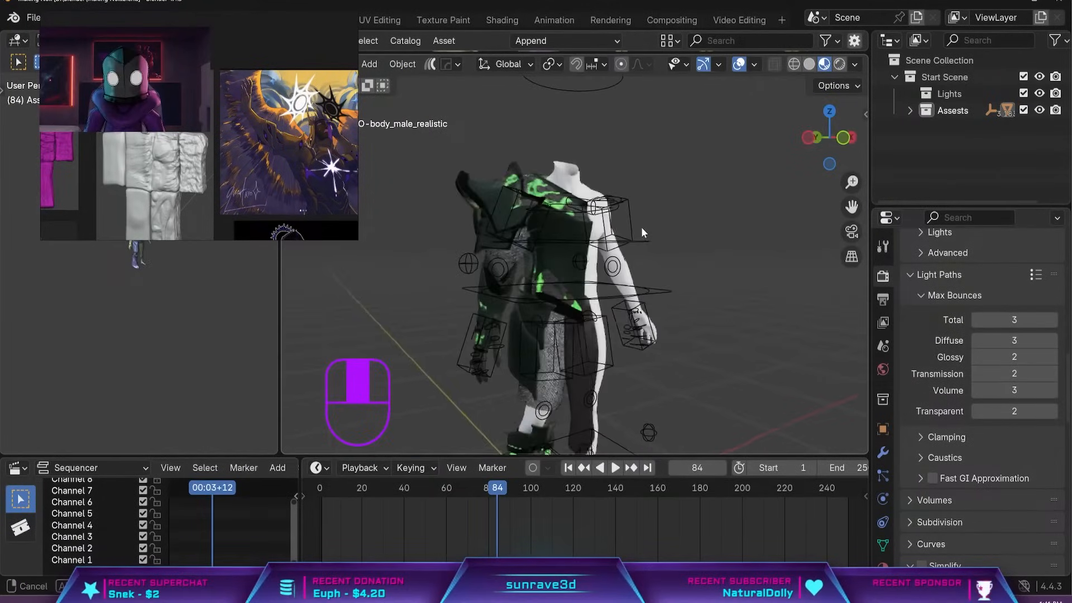
{"action": "middle_click_drag", "start_coordinate": [641, 226], "coordinate": [672, 233]}
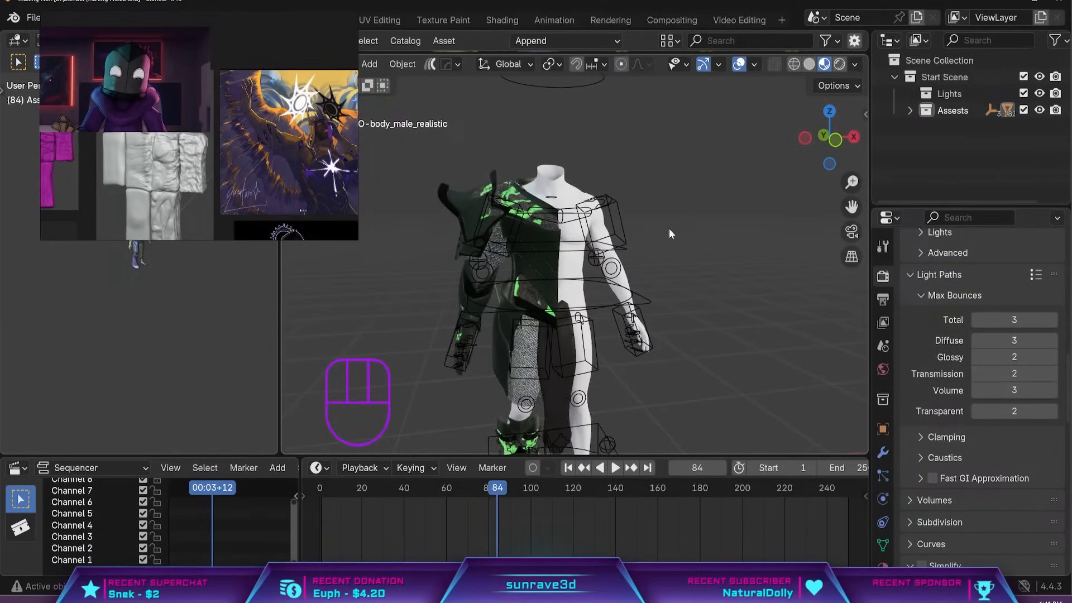
Add the Skull - Realistic asset from the asset library to the scene beside the rig.
{"action": "key", "text": "shift+a"}
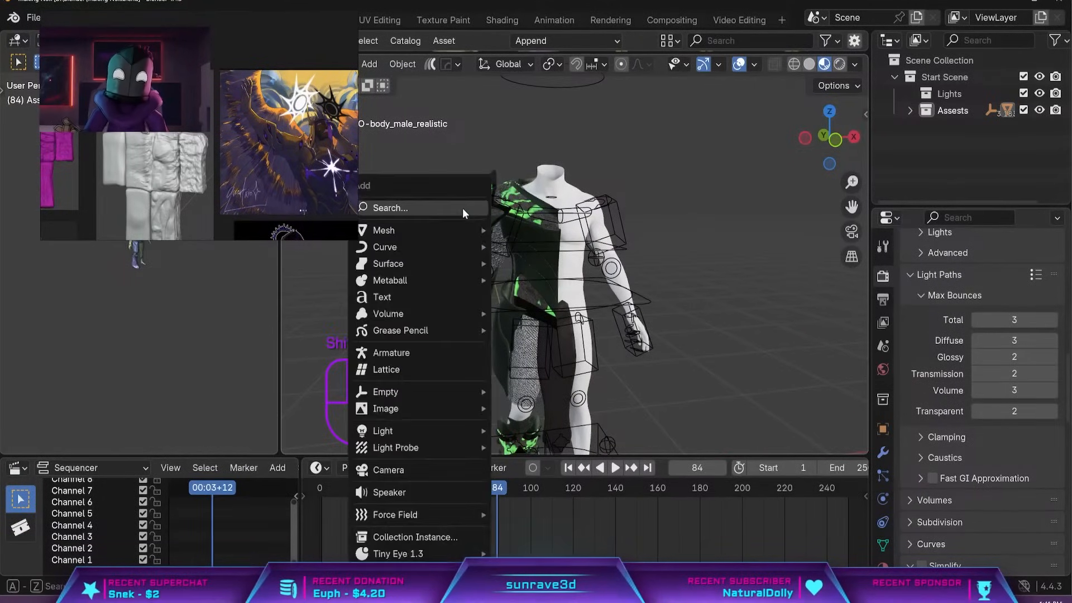
{"action": "left_click_drag", "start_coordinate": [606, 52], "coordinate": [606, 279]}
{"action": "scroll", "coordinate": [698, 223], "scroll_direction": "down", "scroll_amount": 5}
{"action": "scroll", "coordinate": [629, 308], "scroll_direction": "down", "scroll_amount": 5}
{"action": "left_click_drag", "start_coordinate": [538, 229], "coordinate": [682, 412]}
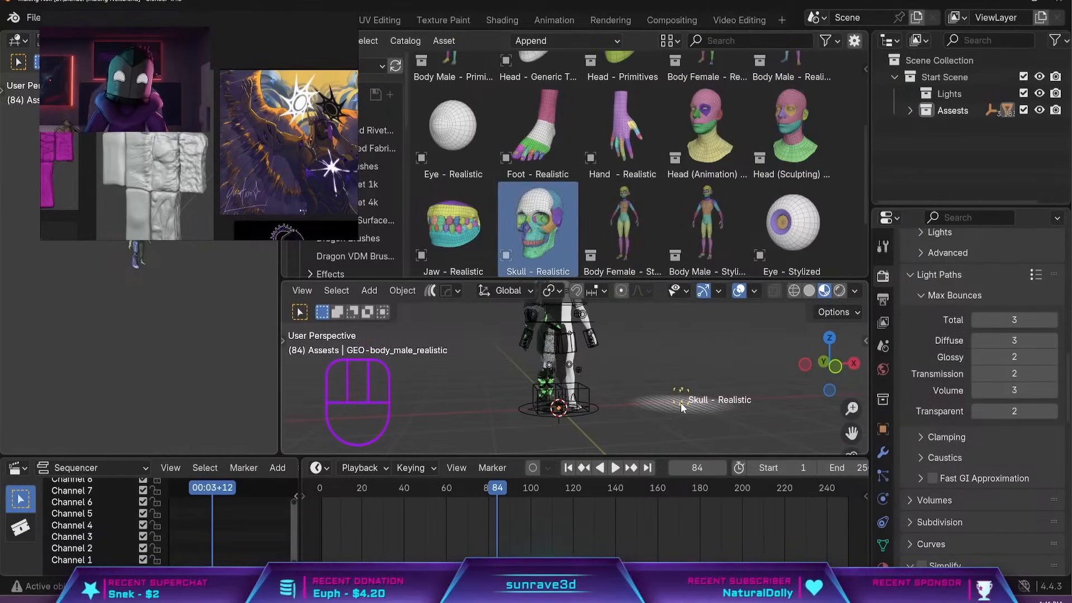
{"action": "left_click_drag", "start_coordinate": [708, 279], "coordinate": [708, 53]}
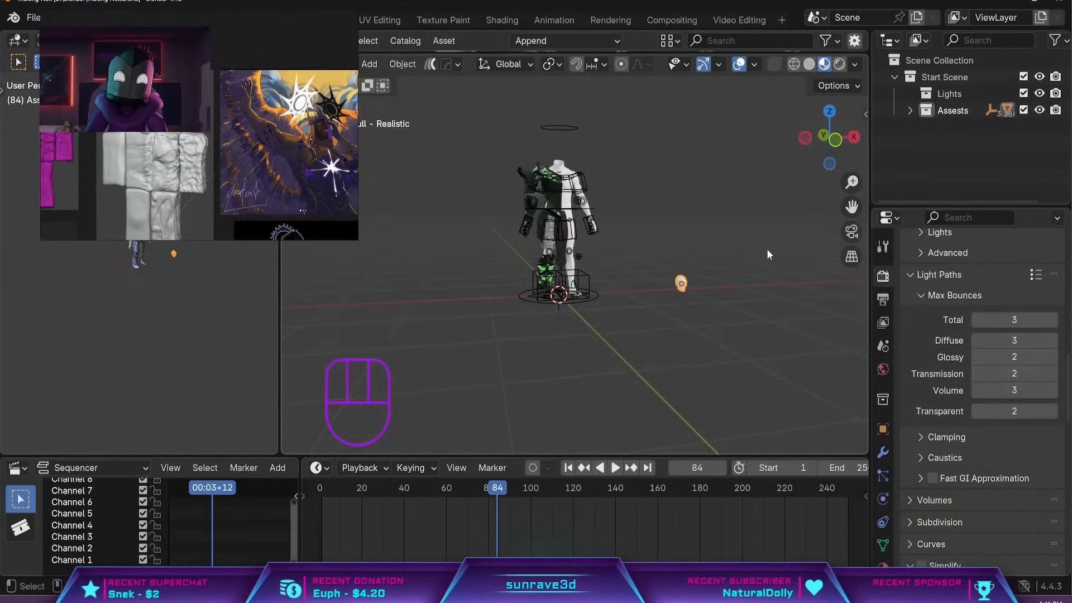
Move the skull onto the male body's neck and scale it up by about 1.2.
{"action": "key", "text": "KP_1"}
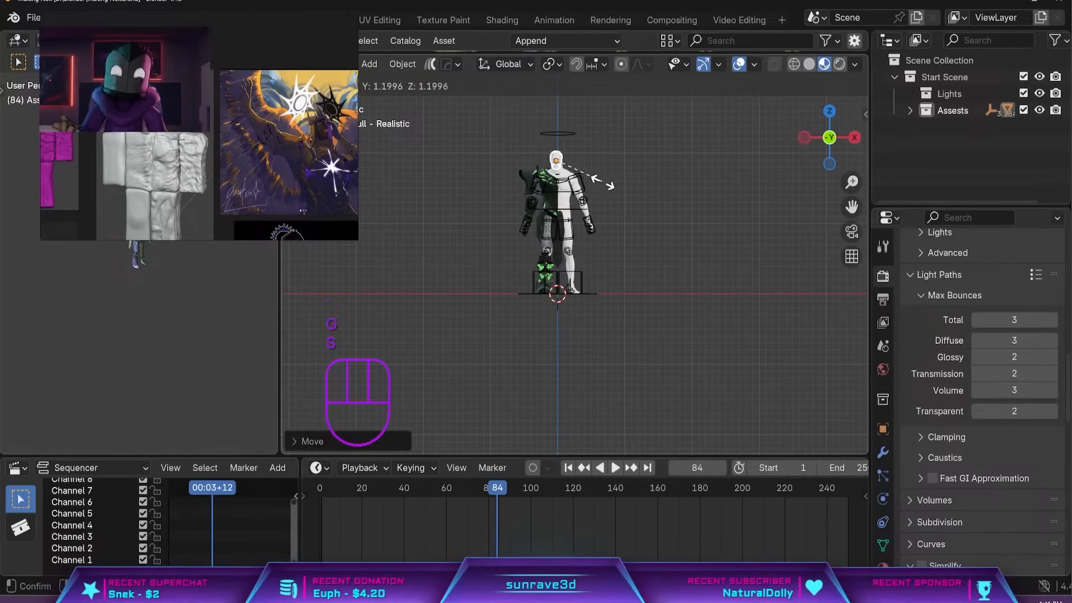
{"action": "left_click", "coordinate": [604, 183]}
{"action": "key", "text": "KP_Decimal"}
{"action": "middle_click_drag", "start_coordinate": [680, 274], "coordinate": [621, 270]}
{"action": "scroll", "coordinate": [494, 240], "scroll_direction": "down", "scroll_amount": 4}
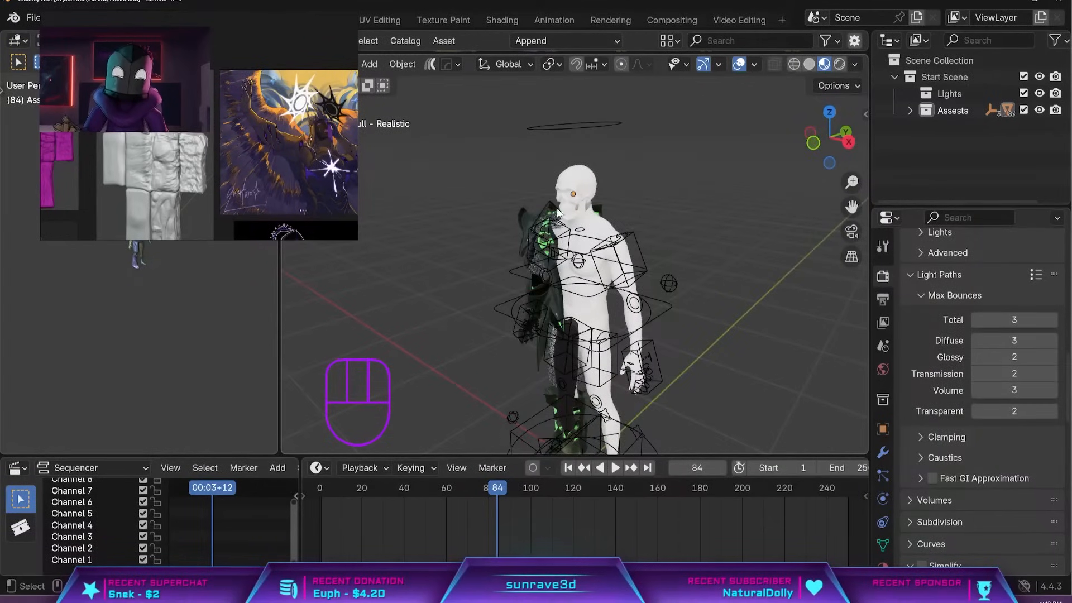
{"action": "scroll", "coordinate": [554, 211], "scroll_direction": "up", "scroll_amount": 5}
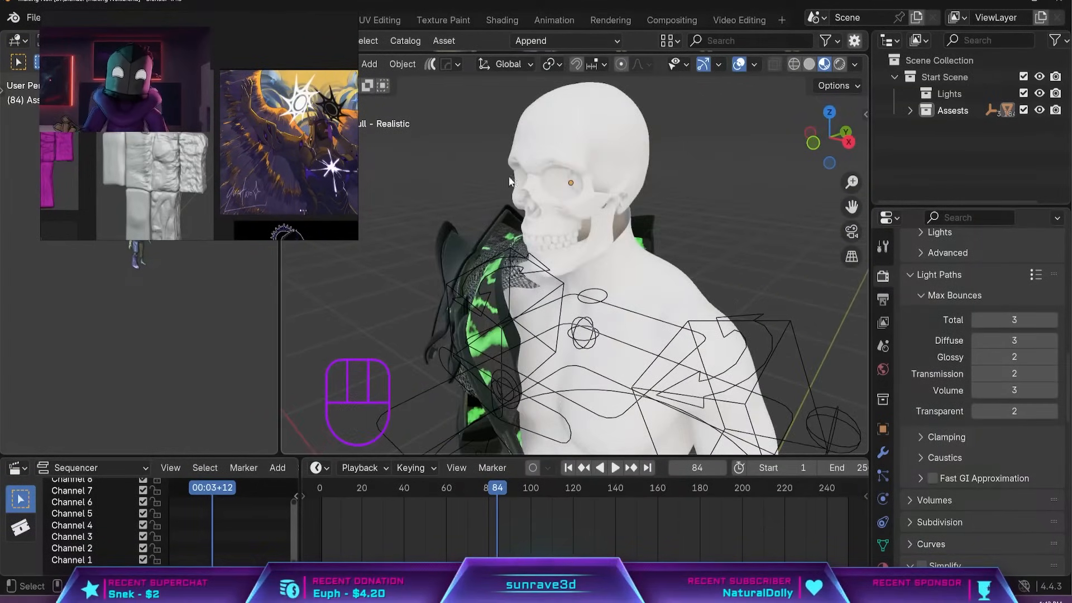
Try to delete the male body's neck faces below the skull and undo the deletion.
{"action": "left_click", "coordinate": [624, 279]}
{"action": "key", "text": "Tab"}
{"action": "key", "text": "2"}
{"action": "key", "text": "3"}
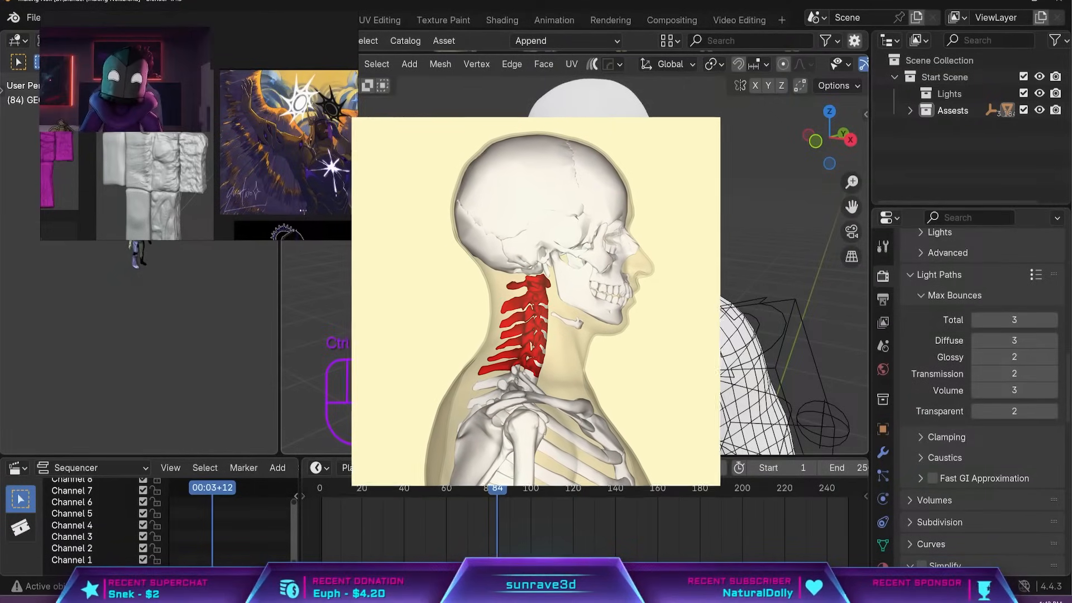
{"action": "key", "text": "x"}
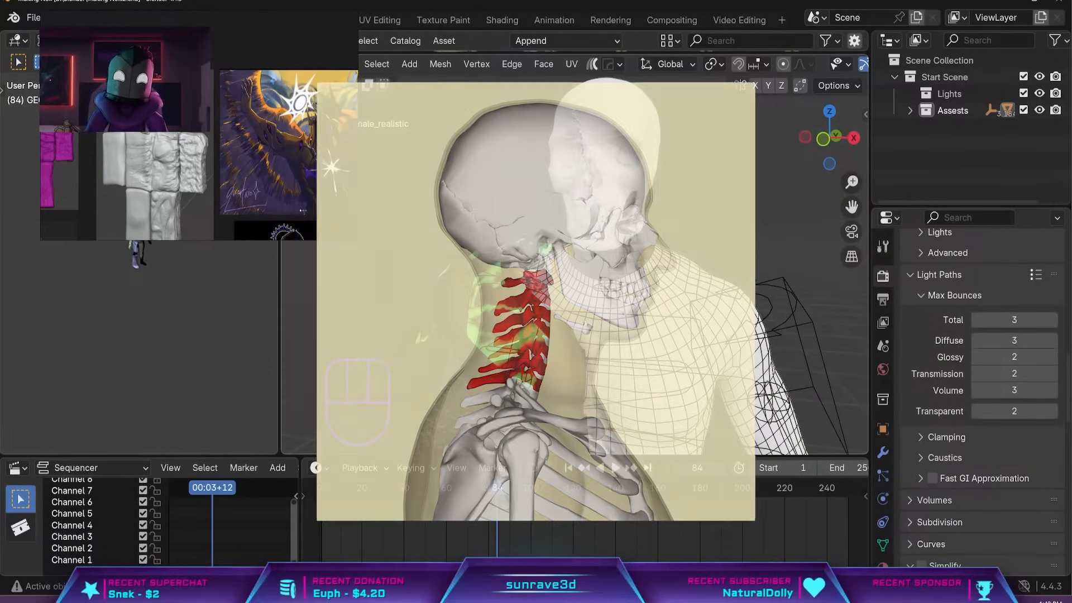
{"action": "middle_click_drag", "start_coordinate": [620, 209], "coordinate": [665, 211]}
{"action": "key", "text": "ctrl+z"}
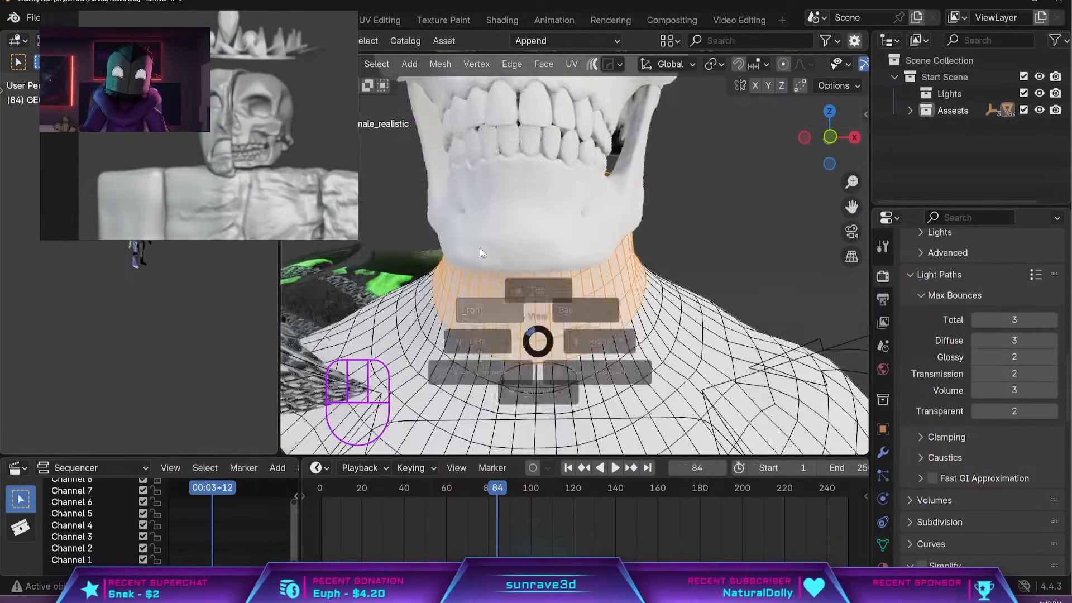
Delete the male body's neck faces on the +X side and fill the opening with new faces.
{"action": "scroll", "coordinate": [539, 340], "scroll_direction": "down", "scroll_amount": 7}
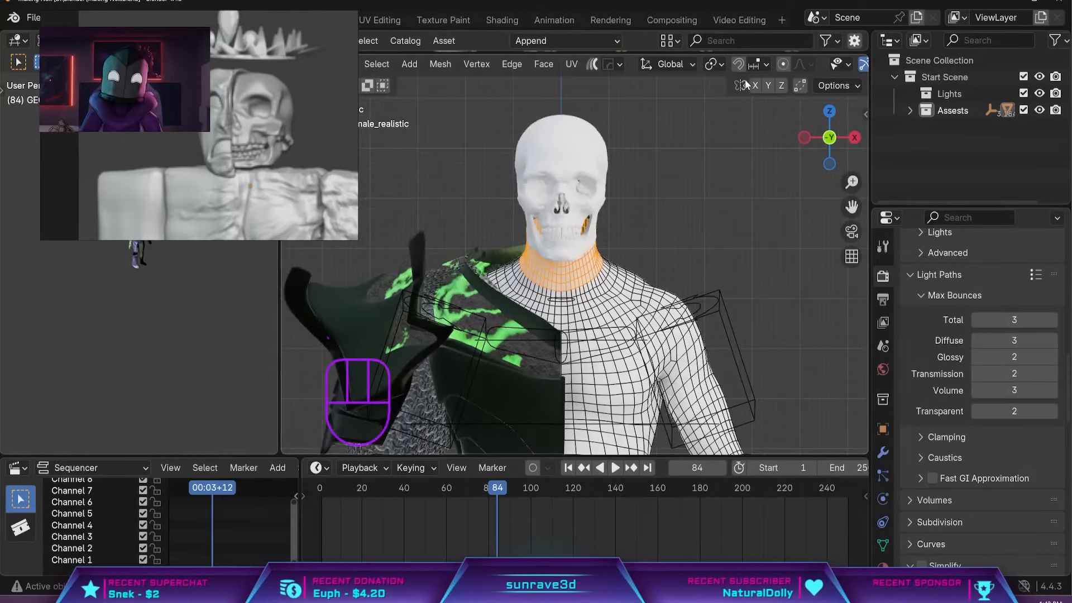
{"action": "scroll", "coordinate": [747, 66], "scroll_direction": "down", "scroll_amount": 5}
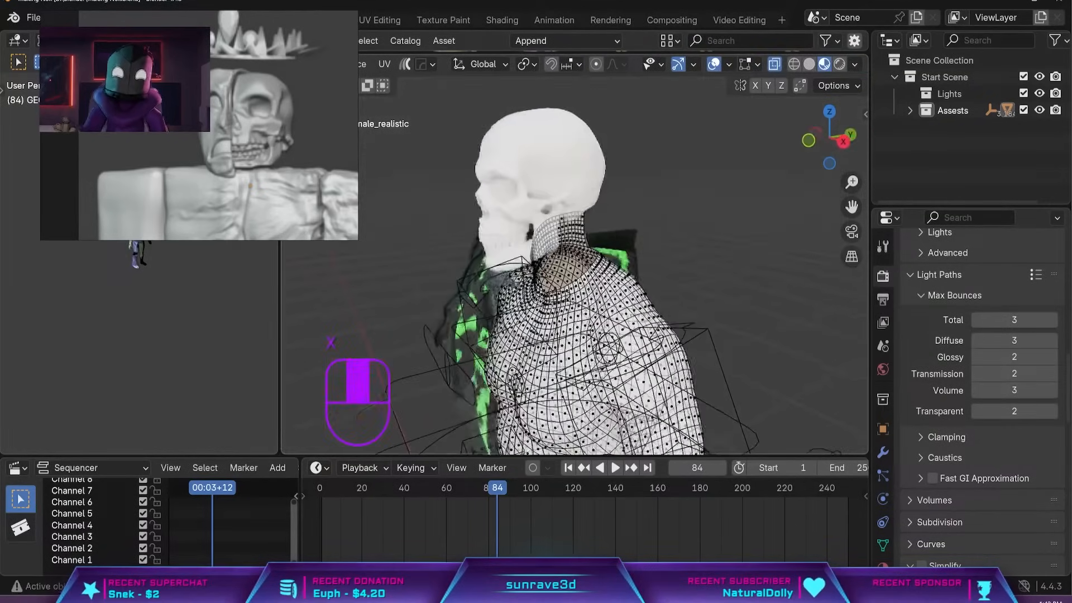
{"action": "scroll", "coordinate": [345, 323], "scroll_direction": "up", "scroll_amount": 3}
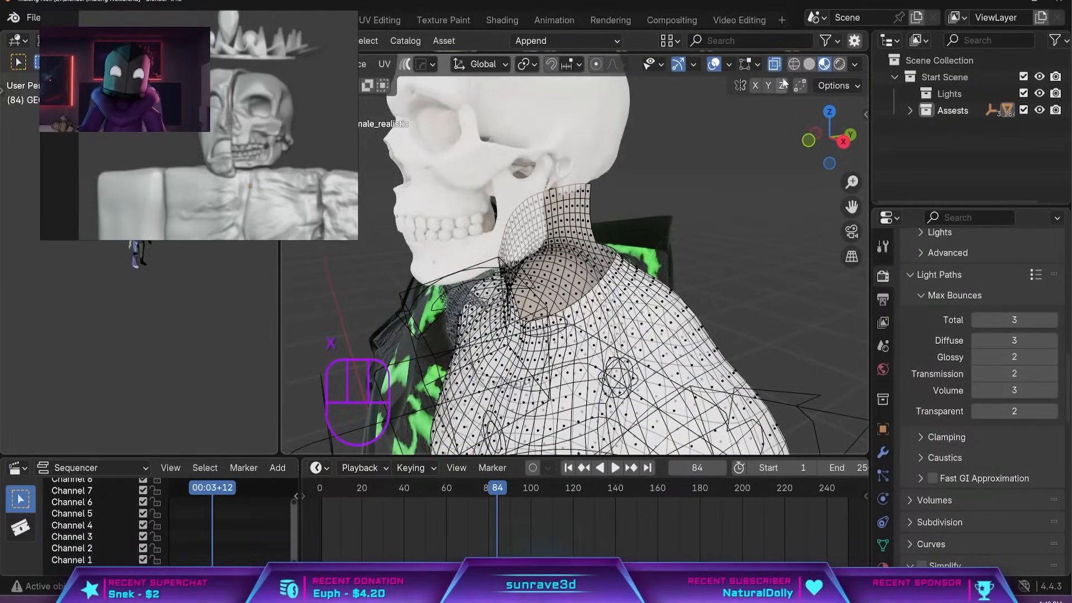
{"action": "left_click", "coordinate": [774, 64]}
{"action": "middle_click_drag", "start_coordinate": [564, 267], "coordinate": [586, 235]}
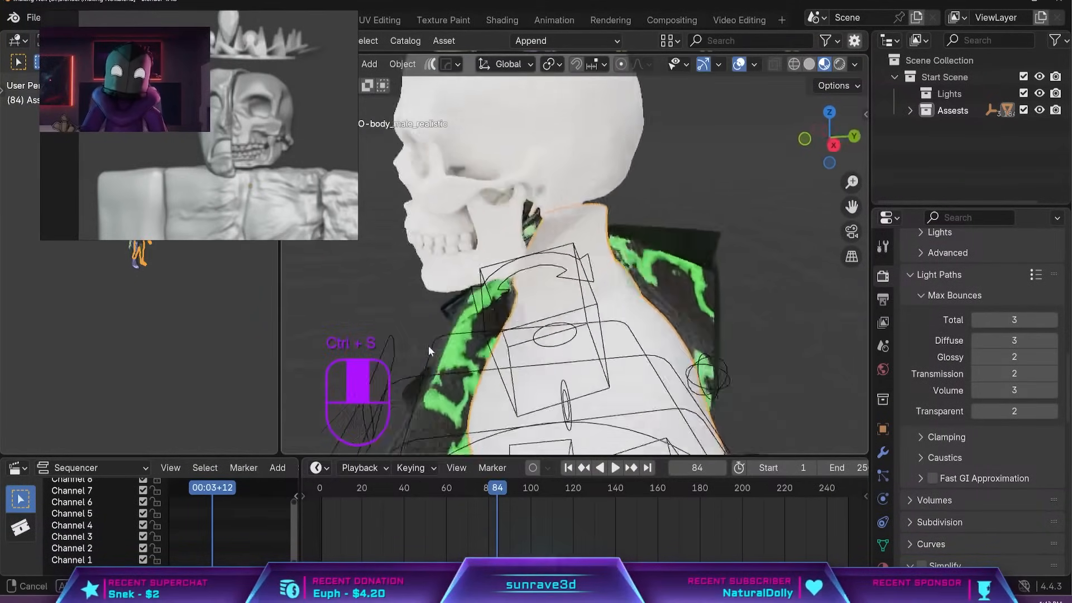
{"action": "middle_click_drag", "start_coordinate": [428, 346], "coordinate": [434, 273]}
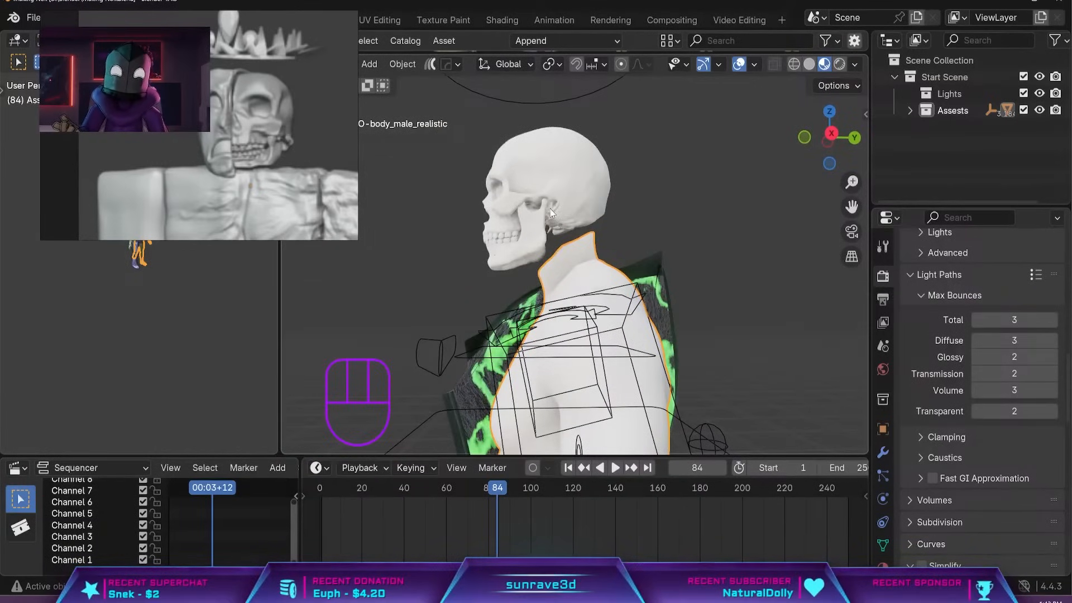
Check the skull and half neck from several sides, switch the viewport to solid shading and save the file.
{"action": "middle_click_drag", "start_coordinate": [561, 252], "coordinate": [642, 278]}
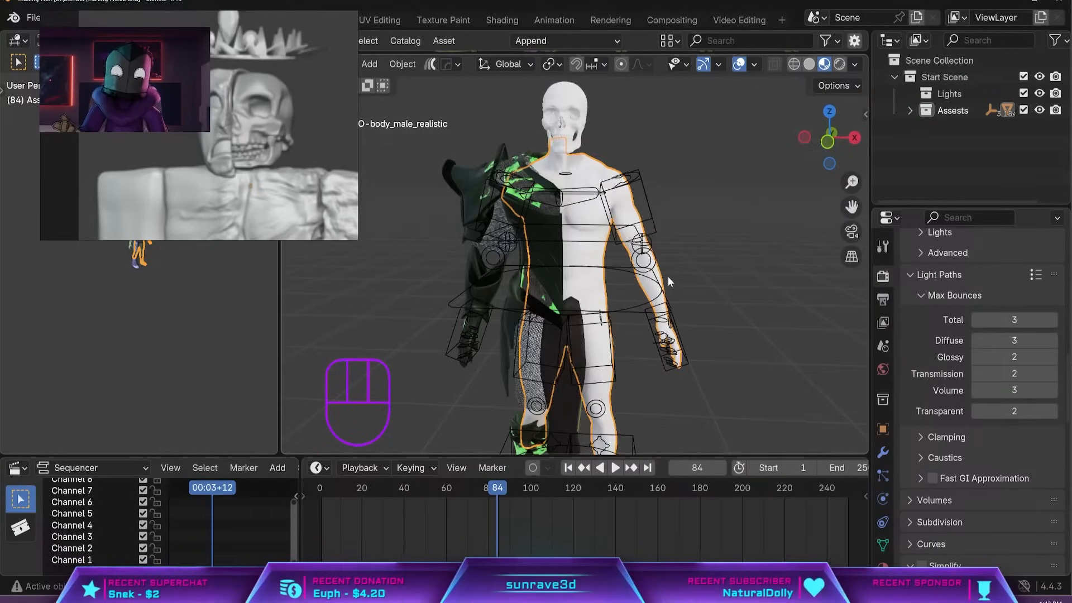
{"action": "middle_click_drag", "start_coordinate": [668, 277], "coordinate": [598, 286]}
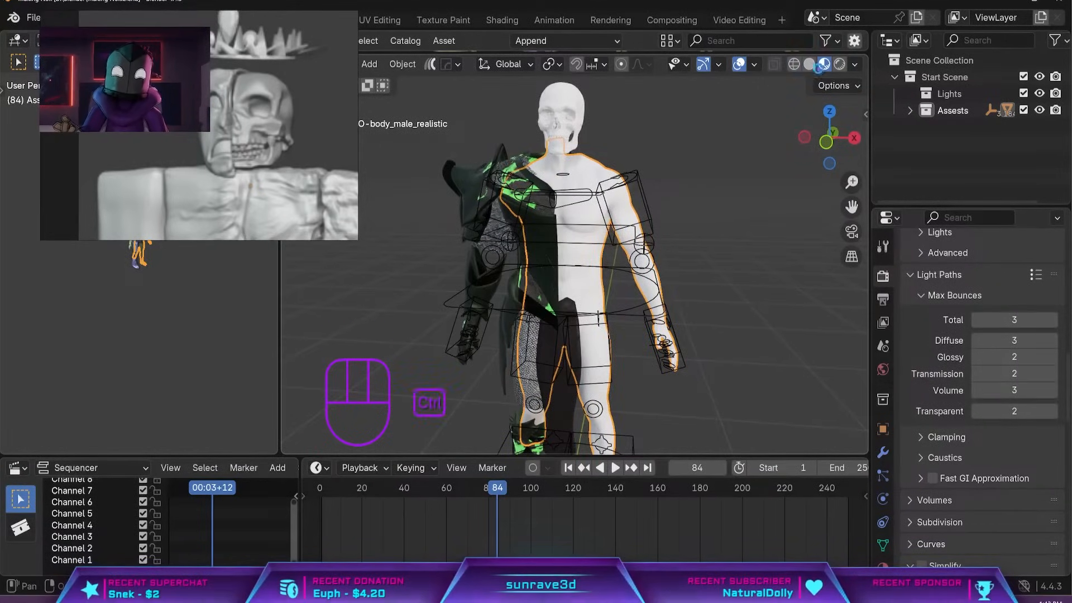
{"action": "left_click", "coordinate": [809, 64]}
{"action": "key", "text": "ctrl+s"}
Open the chest armour's material slots and remove its glowing green material.
{"action": "left_click", "coordinate": [574, 236]}
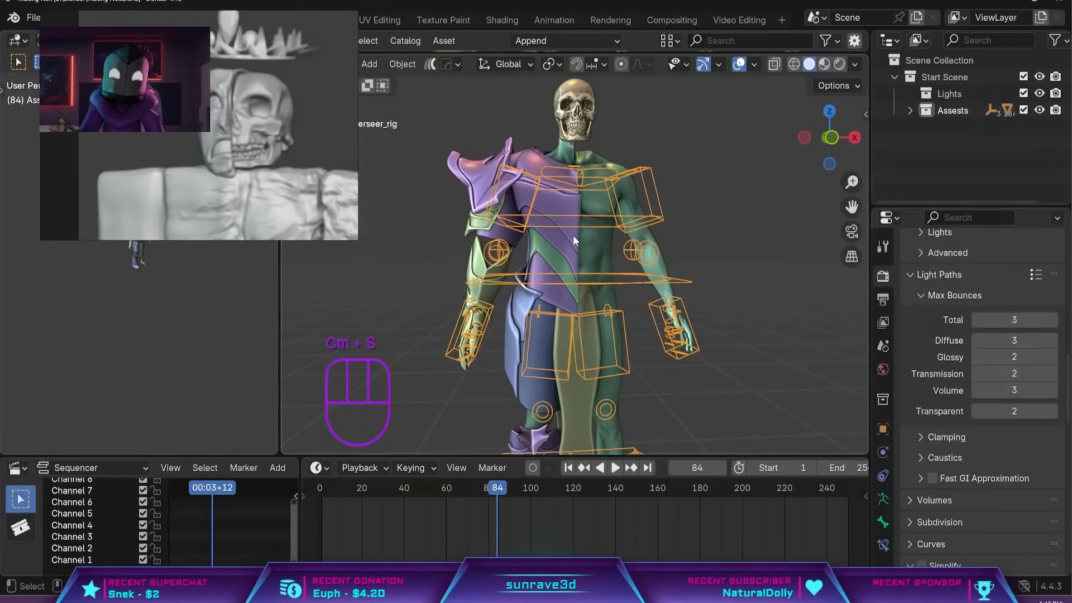
{"action": "left_click", "coordinate": [572, 234]}
{"action": "left_click", "coordinate": [883, 566]}
{"action": "scroll", "coordinate": [976, 273], "scroll_direction": "up", "scroll_amount": 6}
{"action": "scroll", "coordinate": [975, 269], "scroll_direction": "up", "scroll_amount": 3}
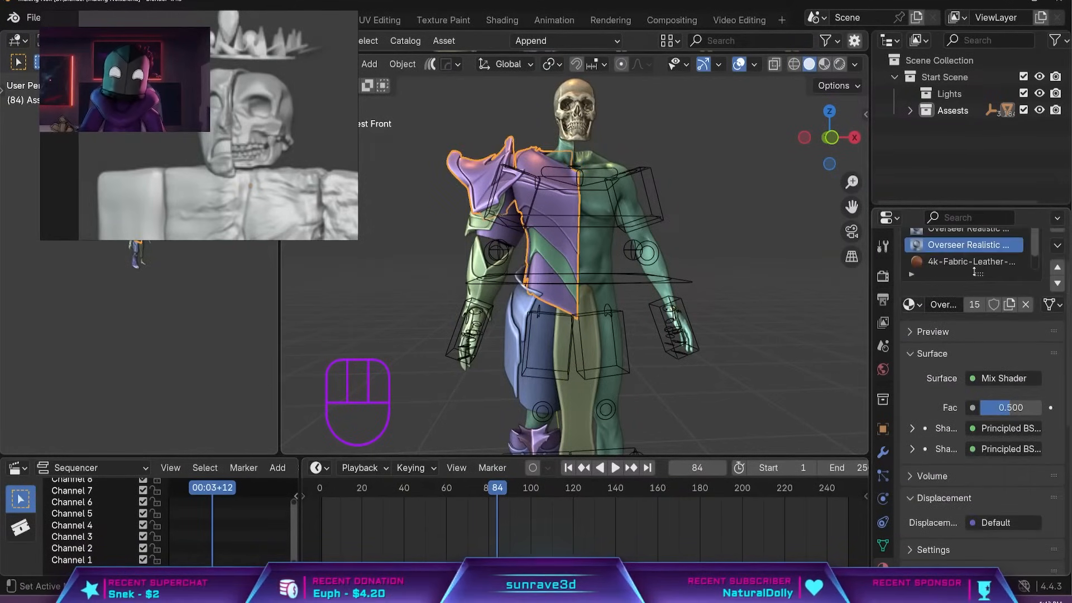
{"action": "left_click", "coordinate": [963, 262]}
{"action": "scroll", "coordinate": [728, 282], "scroll_direction": "up", "scroll_amount": 4}
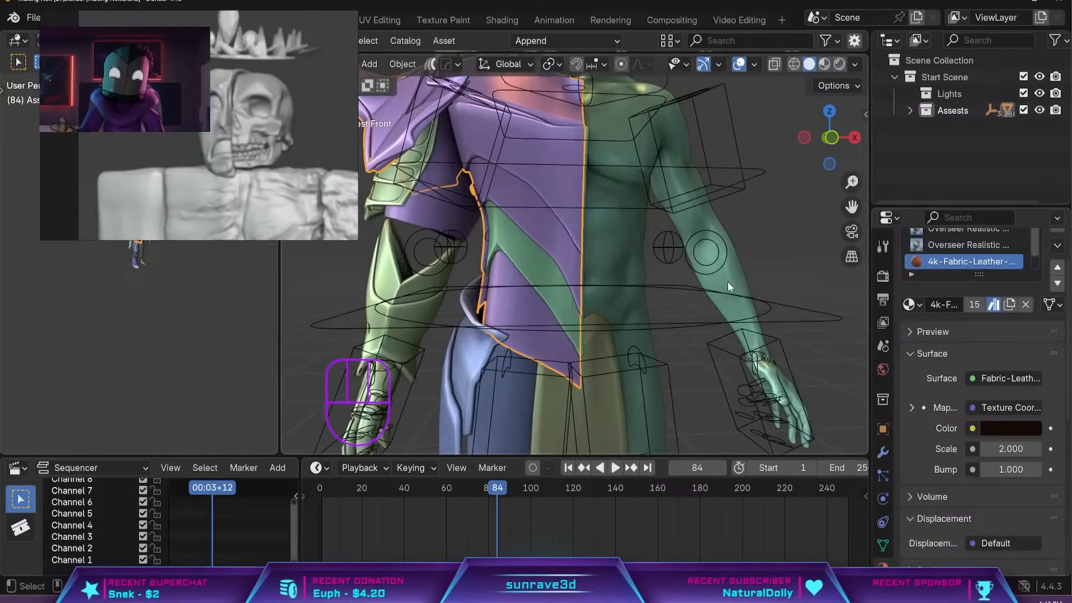
{"action": "left_click_drag", "start_coordinate": [975, 208], "coordinate": [976, 171]}
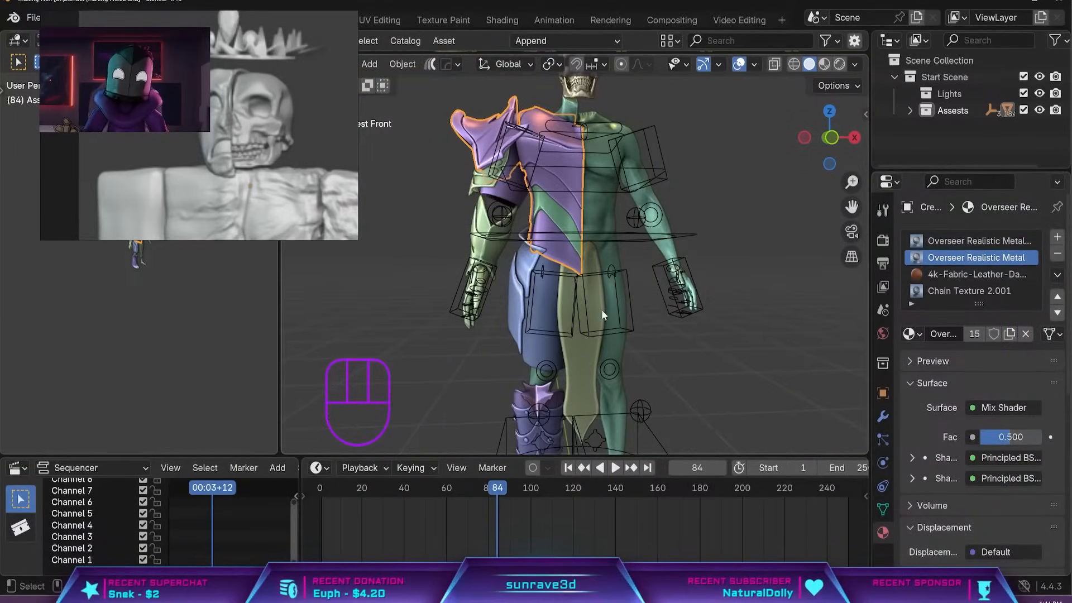
Remove the glowing green material slots from the arm armour and the boot, with the viewport in Material Preview shading.
{"action": "left_click", "coordinate": [488, 240]}
{"action": "left_click", "coordinate": [1057, 254]}
{"action": "left_click", "coordinate": [825, 67]}
{"action": "mouse_move", "coordinate": [809, 167]}
{"action": "middle_mouse_down"}
{"action": "mouse_move", "coordinate": [806, 223]}
{"action": "mouse_move", "coordinate": [637, 236]}
{"action": "mouse_move", "coordinate": [698, 255]}
{"action": "mouse_move", "coordinate": [600, 296]}
{"action": "middle_mouse_up"}
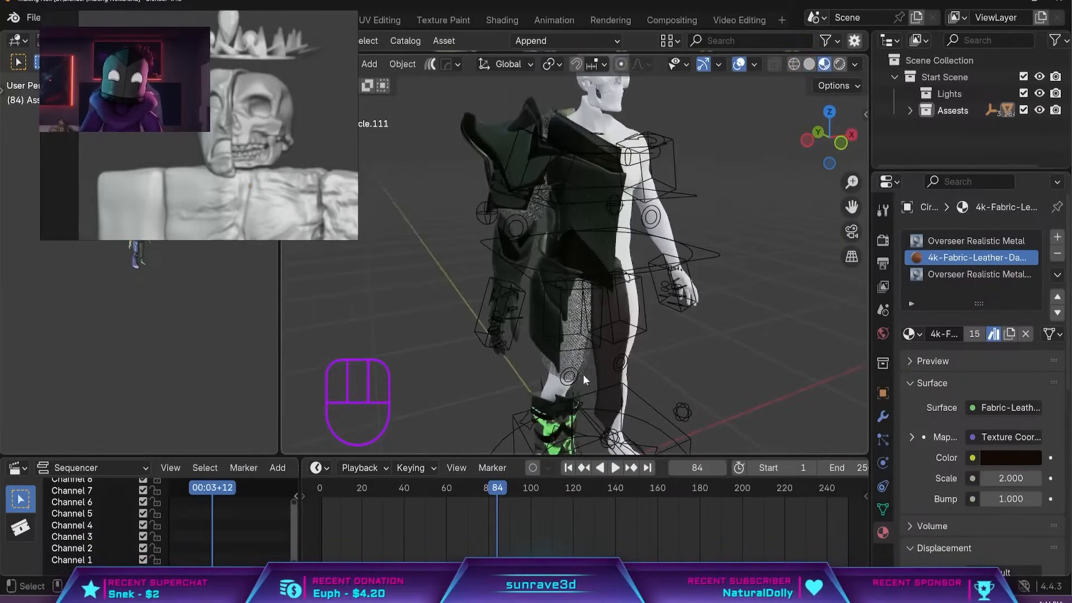
{"action": "middle_click_drag", "start_coordinate": [590, 351], "coordinate": [626, 187], "text": "shift"}
{"action": "left_click", "coordinate": [590, 263]}
{"action": "left_click", "coordinate": [979, 241]}
{"action": "left_click", "coordinate": [1056, 254]}
{"action": "mouse_move", "coordinate": [748, 245]}
{"action": "middle_mouse_down"}
{"action": "mouse_move", "coordinate": [685, 244]}
{"action": "mouse_move", "coordinate": [763, 254]}
{"action": "middle_mouse_up"}
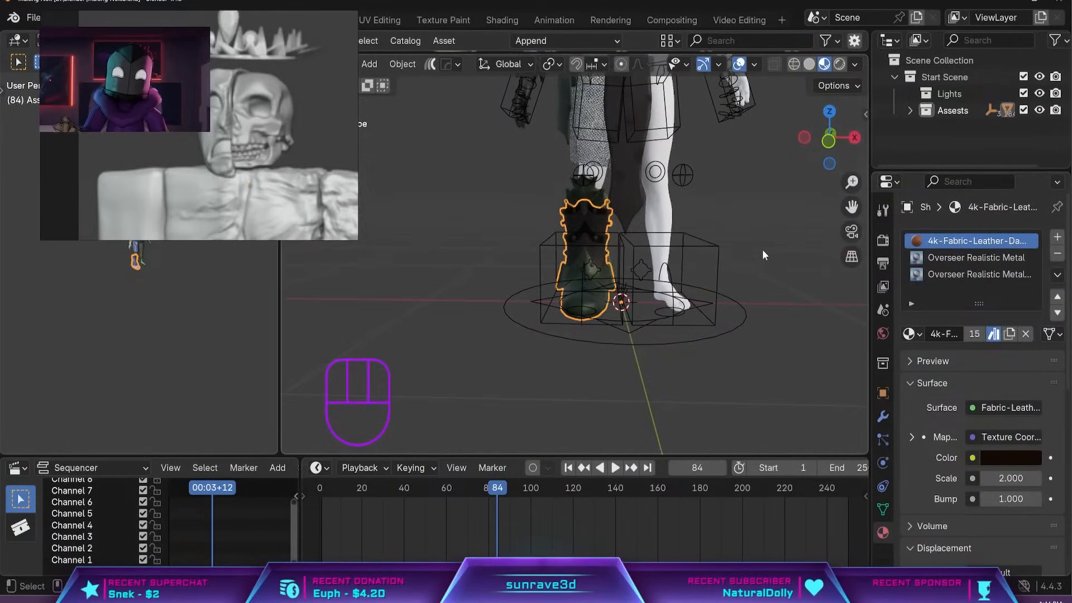
Inspect the armoured body from several sides and compare it with the Noli images on the reference board.
{"action": "middle_click_drag", "start_coordinate": [835, 219], "coordinate": [619, 252]}
{"action": "scroll", "coordinate": [293, 183], "scroll_direction": "down", "scroll_amount": 4}
{"action": "scroll", "coordinate": [266, 132], "scroll_direction": "down", "scroll_amount": 2}
{"action": "scroll", "coordinate": [591, 234], "scroll_direction": "down", "scroll_amount": 2}
{"action": "middle_click_drag", "start_coordinate": [558, 234], "coordinate": [670, 232]}
{"action": "middle_click_drag", "start_coordinate": [580, 168], "coordinate": [564, 324], "text": "shift"}
{"action": "left_click", "coordinate": [563, 260]}
{"action": "scroll", "coordinate": [209, 146], "scroll_direction": "down", "scroll_amount": 3}
{"action": "middle_click_drag", "start_coordinate": [152, 201], "coordinate": [148, 137]}
{"action": "middle_click_drag", "start_coordinate": [536, 234], "coordinate": [564, 235]}
{"action": "middle_click_drag", "start_coordinate": [61, 54], "coordinate": [196, 129]}
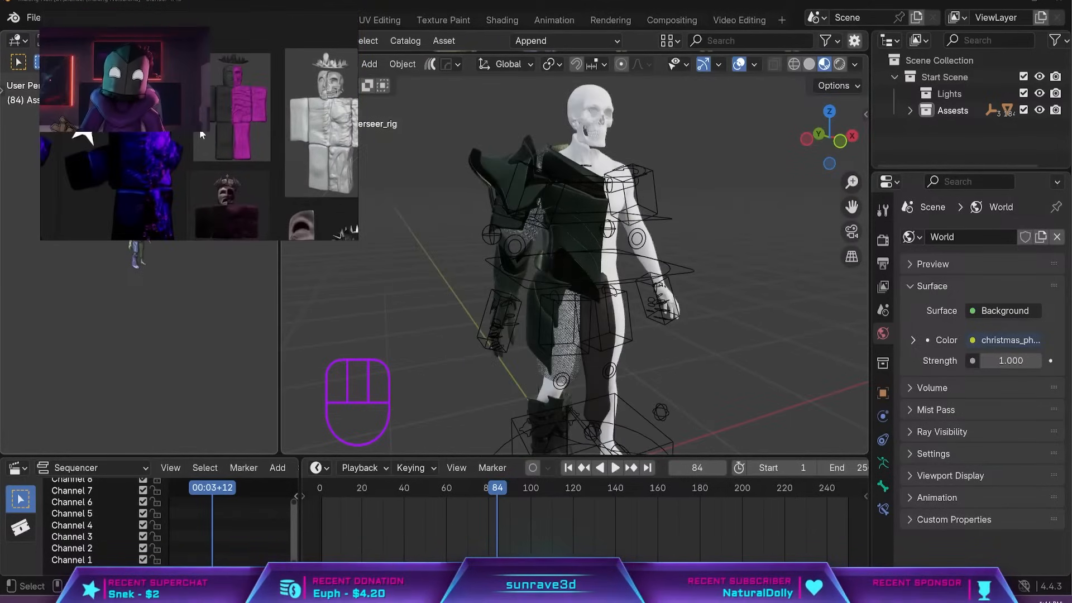
{"action": "scroll", "coordinate": [186, 137], "scroll_direction": "up", "scroll_amount": 4}
{"action": "scroll", "coordinate": [184, 144], "scroll_direction": "down", "scroll_amount": 5}
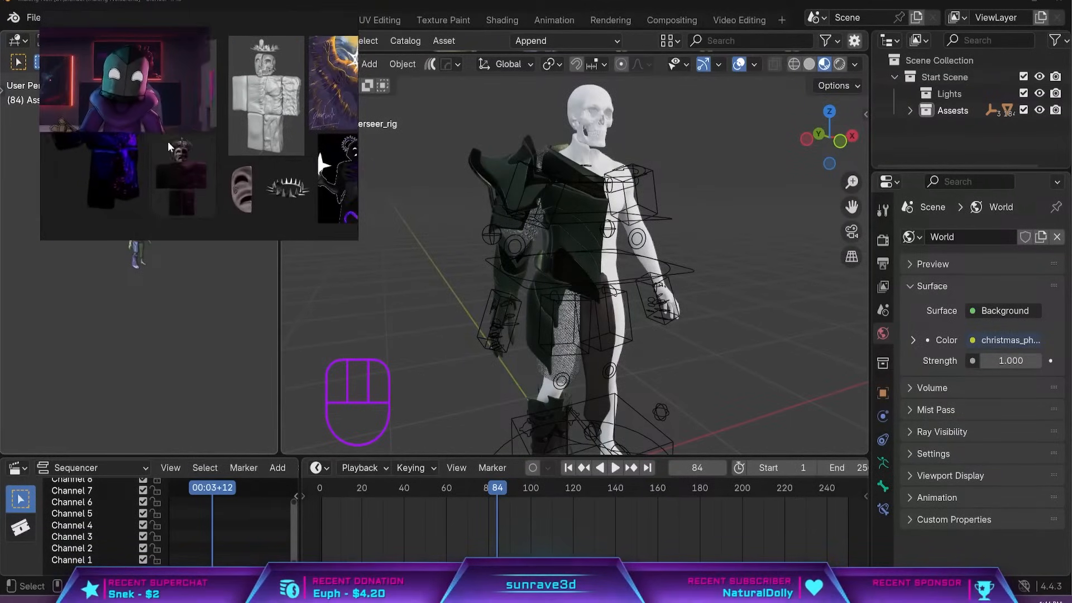
{"action": "middle_click_drag", "start_coordinate": [252, 119], "coordinate": [153, 151]}
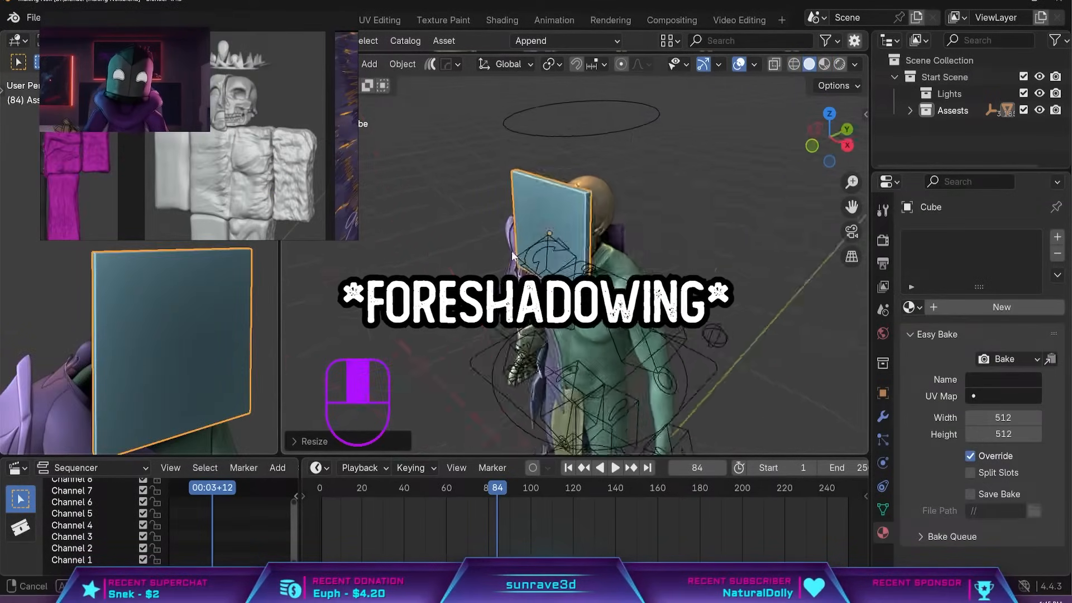
Scale the flat cube in front of the skull along X to fit the face and check its fit.
{"action": "middle_click_drag", "start_coordinate": [502, 251], "coordinate": [692, 212]}
{"action": "key", "text": "s"}
{"action": "key", "text": "x"}
{"action": "left_click", "coordinate": [577, 200]}
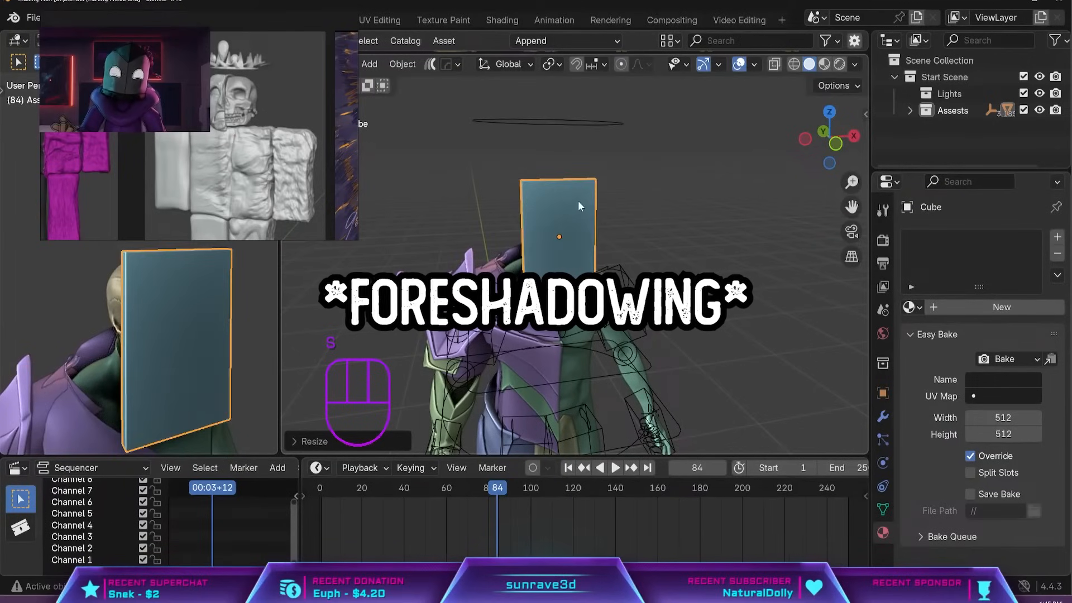
{"action": "middle_click_drag", "start_coordinate": [577, 200], "coordinate": [584, 164]}
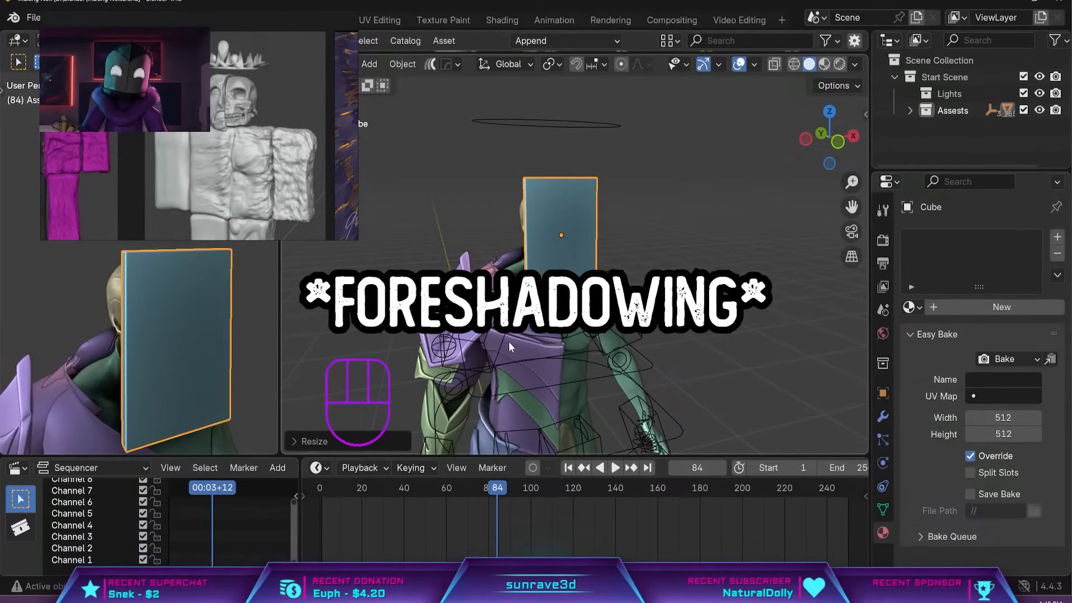
{"action": "scroll", "coordinate": [530, 360], "scroll_direction": "up", "scroll_amount": 2}
{"action": "middle_click_drag", "start_coordinate": [545, 371], "coordinate": [454, 396]}
{"action": "scroll", "coordinate": [568, 385], "scroll_direction": "up", "scroll_amount": 3}
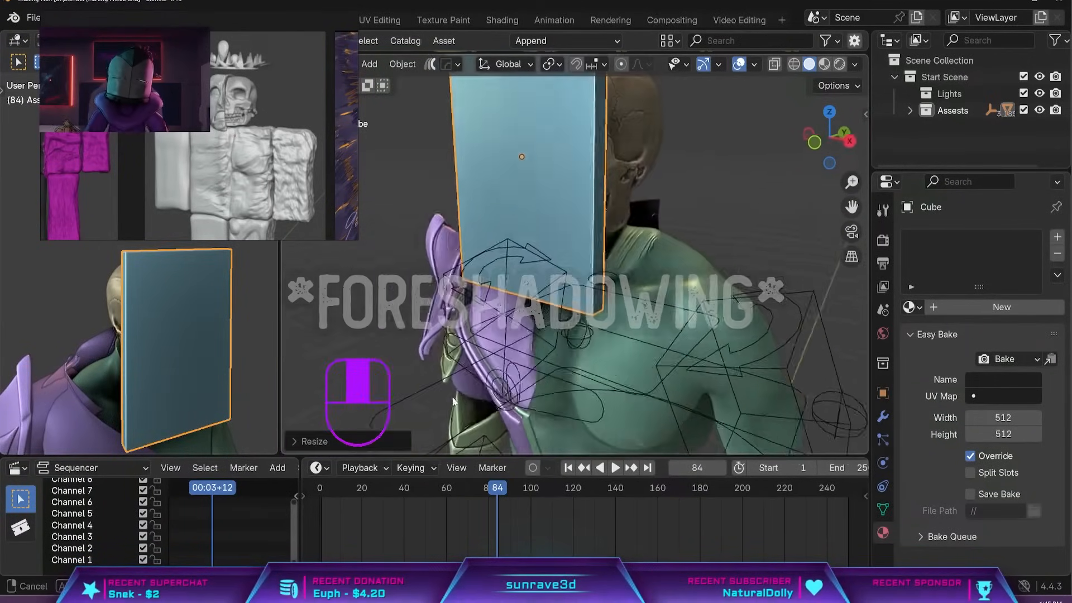
Undo the stray selections around the torso and show the mask cube straight from the front.
{"action": "key", "text": "ctrl+z"}
{"action": "left_click", "coordinate": [650, 275]}
{"action": "key", "text": "ctrl+z"}
{"action": "middle_click_drag", "start_coordinate": [651, 287], "coordinate": [531, 273]}
{"action": "key", "text": "ctrl+z"}
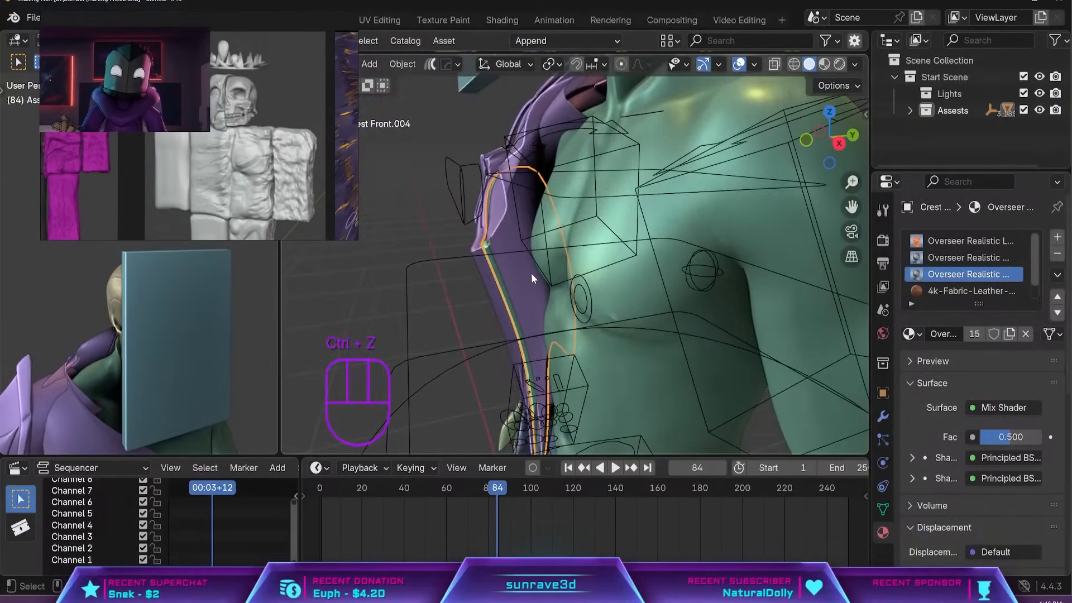
{"action": "key", "text": "grave"}
{"action": "left_click", "coordinate": [656, 304]}
{"action": "key", "text": "grave"}
{"action": "left_click", "coordinate": [531, 176]}
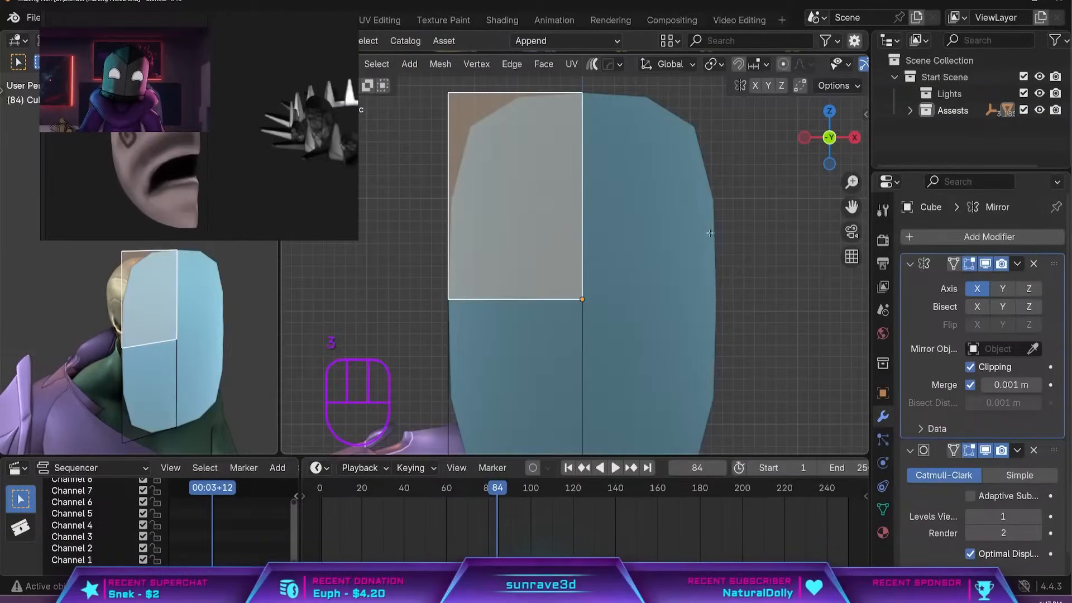
Inset the upper front face of the mirrored, subdivided mask cube and undo the changes made after the inset.
{"action": "key", "text": "i"}
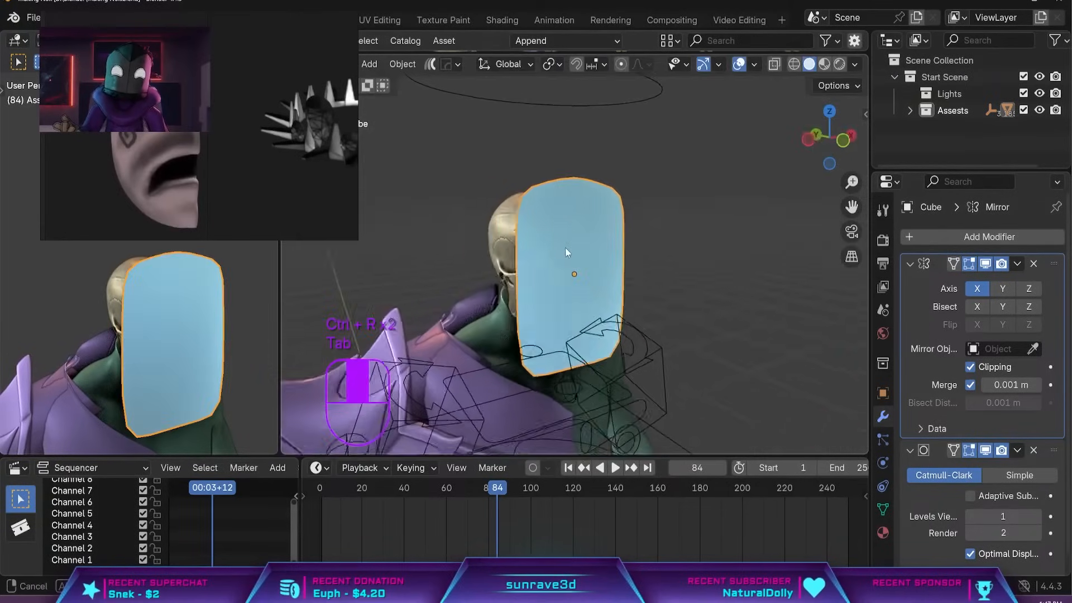
{"action": "middle_click_drag", "start_coordinate": [566, 251], "coordinate": [631, 299]}
{"action": "scroll", "coordinate": [513, 251], "scroll_direction": "up", "scroll_amount": 3}
{"action": "key", "text": "Tab"}
{"action": "key", "text": "ctrl+z"}
{"action": "key", "text": "ctrl+z"}
{"action": "key", "text": "ctrl+z"}
{"action": "key", "text": "ctrl+z"}
{"action": "key", "text": "ctrl+z"}
{"action": "key", "text": "ctrl+z"}
{"action": "key", "text": "ctrl+z"}
{"action": "key", "text": "ctrl+z"}
{"action": "key", "text": "ctrl+z"}
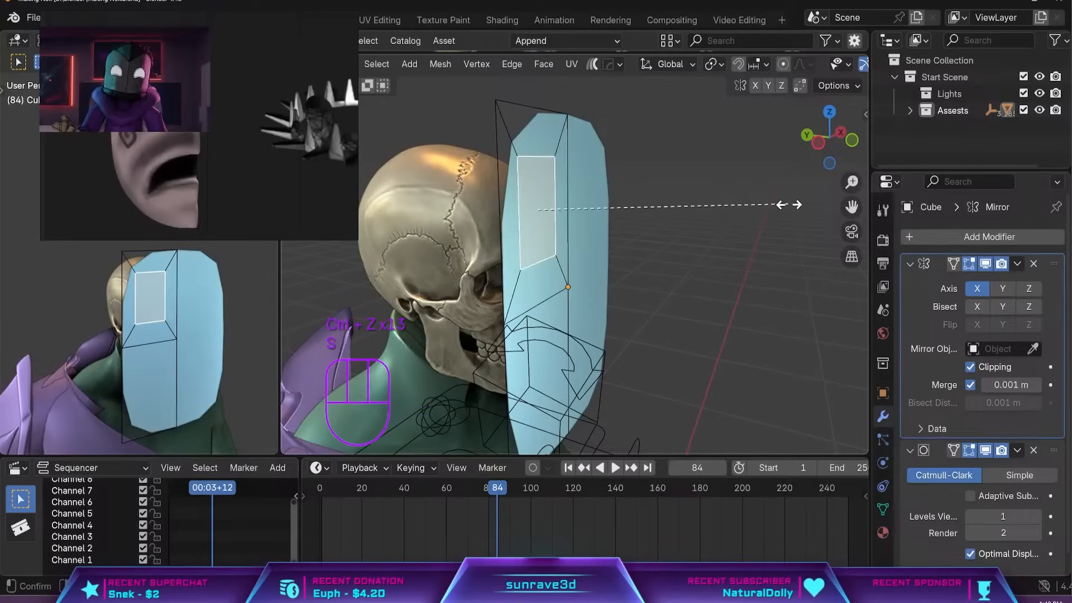
Scale the inset face along Z and lower it to eye level on the mask.
{"action": "left_click", "coordinate": [751, 214]}
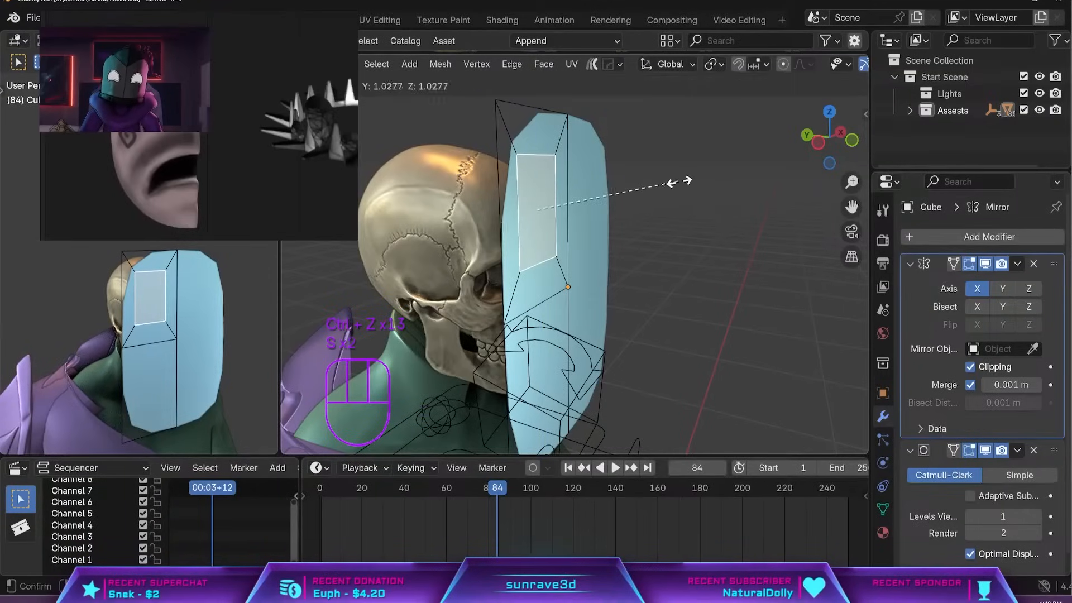
{"action": "key", "text": "s"}
{"action": "key", "text": "z"}
{"action": "left_click", "coordinate": [611, 187]}
{"action": "key", "text": "g"}
{"action": "key", "text": "z"}
{"action": "left_click", "coordinate": [581, 223]}
{"action": "middle_click_drag", "start_coordinate": [536, 233], "coordinate": [546, 263]}
{"action": "key", "text": "g"}
{"action": "key", "text": "z"}
{"action": "left_click", "coordinate": [586, 255]}
Undo the eye inset and add a vertical loop cut beside the mask's centre line, checking the half-mask reference.
{"action": "key", "text": "2"}
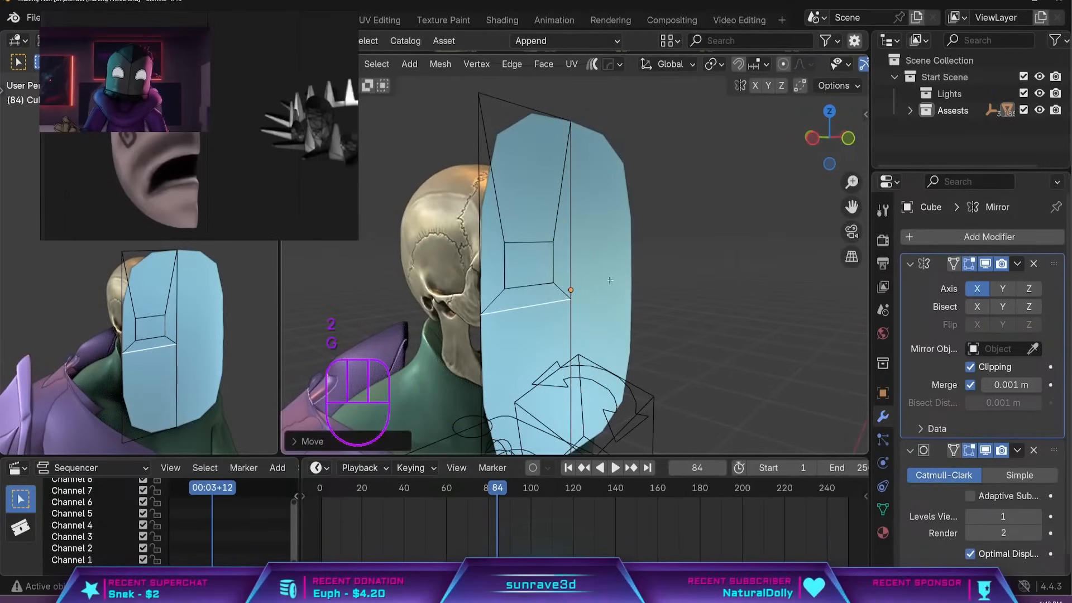
{"action": "middle_click_drag", "start_coordinate": [602, 294], "coordinate": [568, 297]}
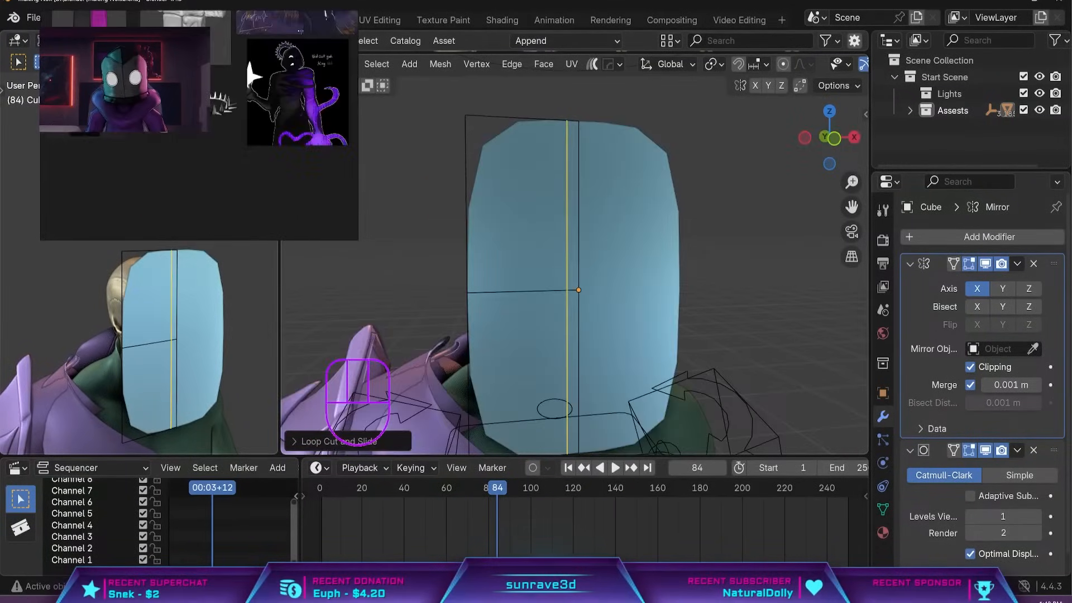
{"action": "scroll", "coordinate": [247, 123], "scroll_direction": "down", "scroll_amount": 3}
{"action": "scroll", "coordinate": [247, 123], "scroll_direction": "up", "scroll_amount": 5}
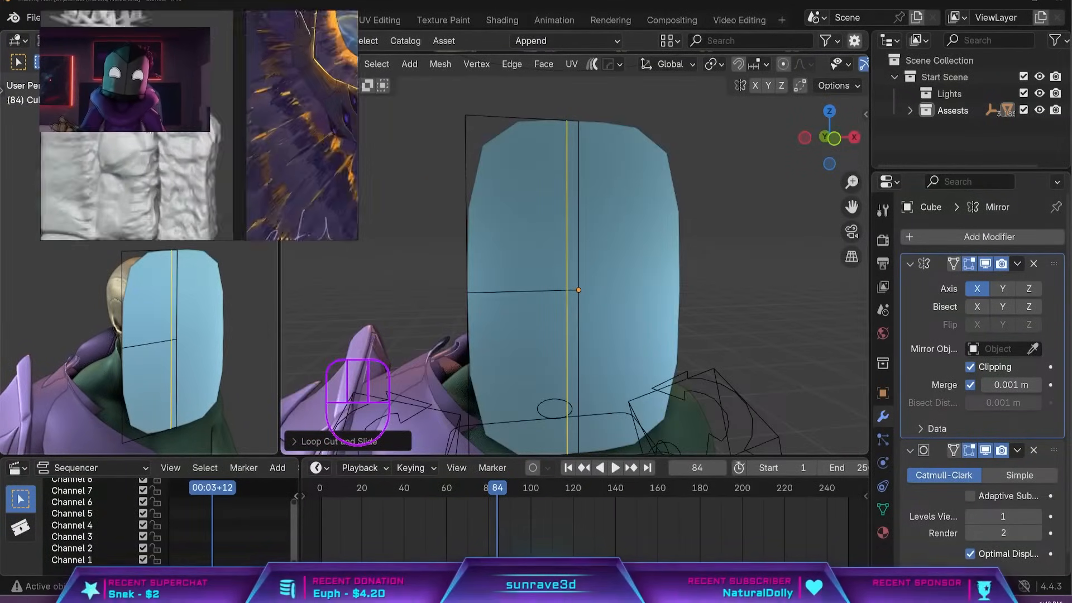
{"action": "scroll", "coordinate": [249, 89], "scroll_direction": "down", "scroll_amount": 5}
{"action": "middle_click_drag", "start_coordinate": [140, 176], "coordinate": [154, 84]}
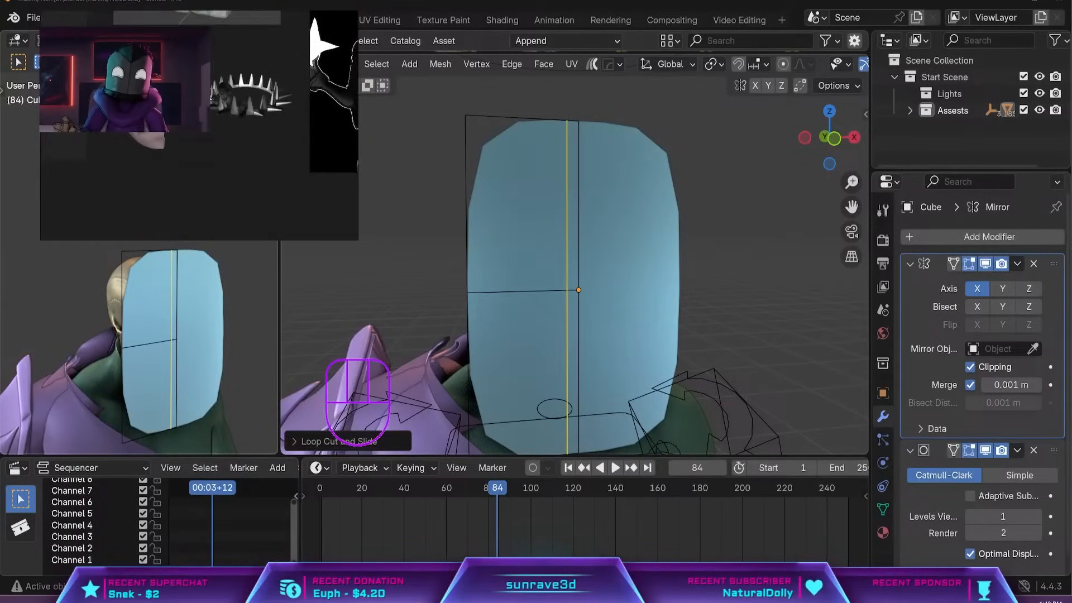
{"action": "scroll", "coordinate": [151, 100], "scroll_direction": "up", "scroll_amount": 3}
{"action": "middle_click_drag", "start_coordinate": [618, 282], "coordinate": [600, 296]}
{"action": "scroll", "coordinate": [600, 296], "scroll_direction": "up", "scroll_amount": 3}
{"action": "middle_click_drag", "start_coordinate": [514, 287], "coordinate": [594, 303], "text": "shift"}
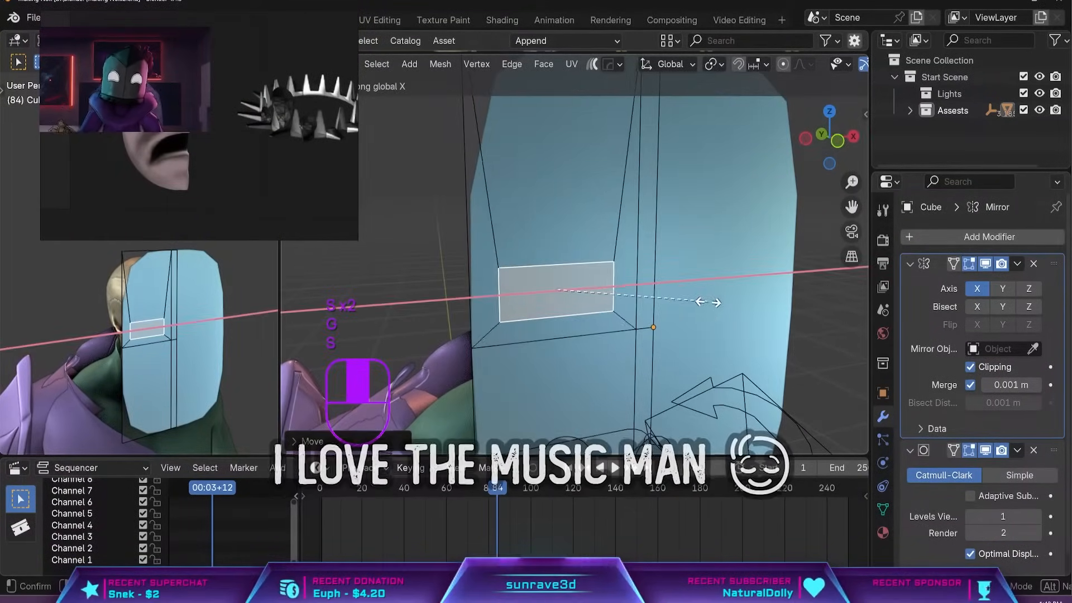
Inset the mask's upper front face again and move the inset down along Z.
{"action": "left_click", "coordinate": [707, 302]}
{"action": "middle_click_drag", "start_coordinate": [708, 302], "coordinate": [612, 295]}
{"action": "key", "text": "g"}
{"action": "key", "text": "z"}
{"action": "left_click", "coordinate": [720, 292]}
Undo the wrong edge selection and slide the mask's horizontal middle edges down below the eye inset.
{"action": "key", "text": "2"}
{"action": "left_click", "coordinate": [608, 335]}
{"action": "key", "text": "ctrl+z"}
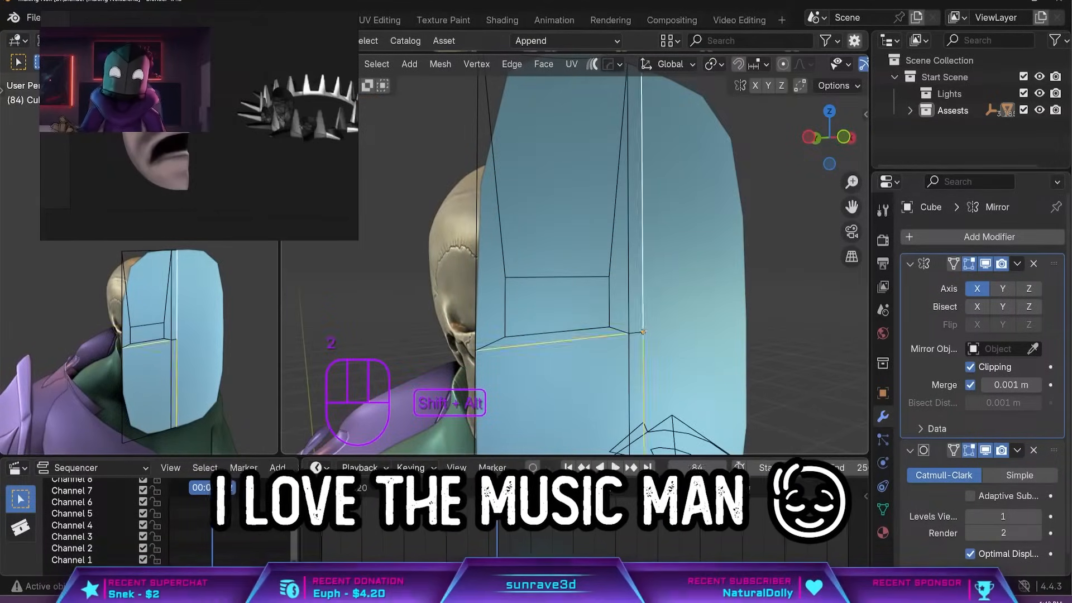
{"action": "key", "text": "g"}
{"action": "key", "text": "g"}
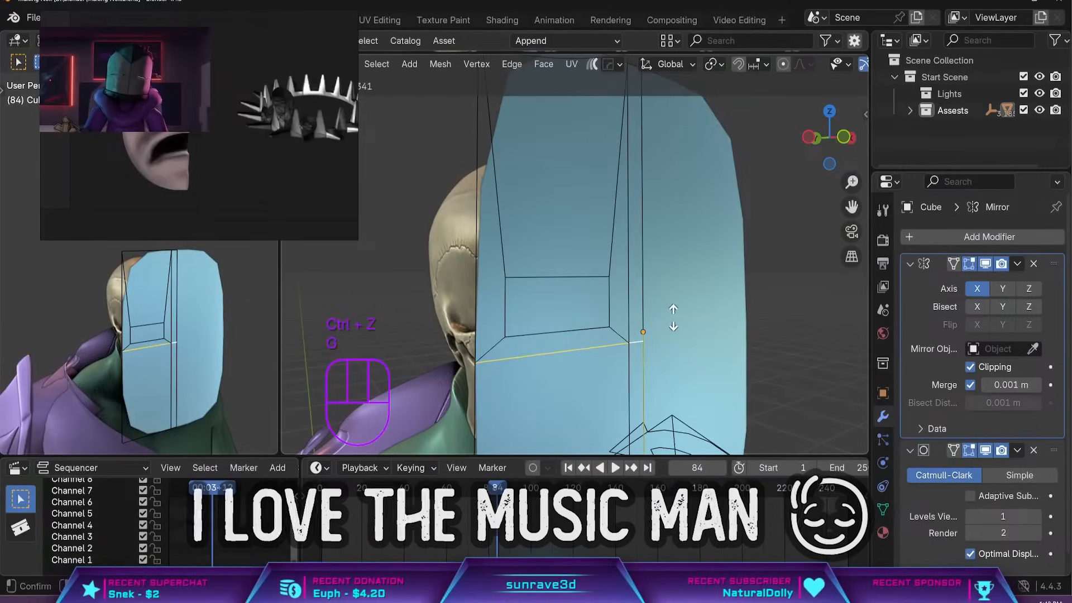
{"action": "left_click", "coordinate": [575, 309]}
Reposition the inset eye face along Z and adjust its height by scaling it along Z.
{"action": "key", "text": "3"}
{"action": "left_click", "coordinate": [575, 309]}
{"action": "key", "text": "g"}
{"action": "key", "text": "z"}
{"action": "middle_click_drag", "start_coordinate": [575, 309], "coordinate": [591, 296]}
{"action": "left_click", "coordinate": [658, 302]}
{"action": "key", "text": "s"}
{"action": "key", "text": "z"}
{"action": "left_click", "coordinate": [703, 275]}
Scale the inset eye face along X and extrude it into the mask as an eye socket.
{"action": "middle_click_drag", "start_coordinate": [702, 275], "coordinate": [642, 291]}
{"action": "key", "text": "s"}
{"action": "key", "text": "x"}
{"action": "left_click", "coordinate": [597, 286]}
{"action": "key", "text": "e"}
{"action": "left_click", "coordinate": [619, 290]}
{"action": "scroll", "coordinate": [620, 290], "scroll_direction": "down", "scroll_amount": 4}
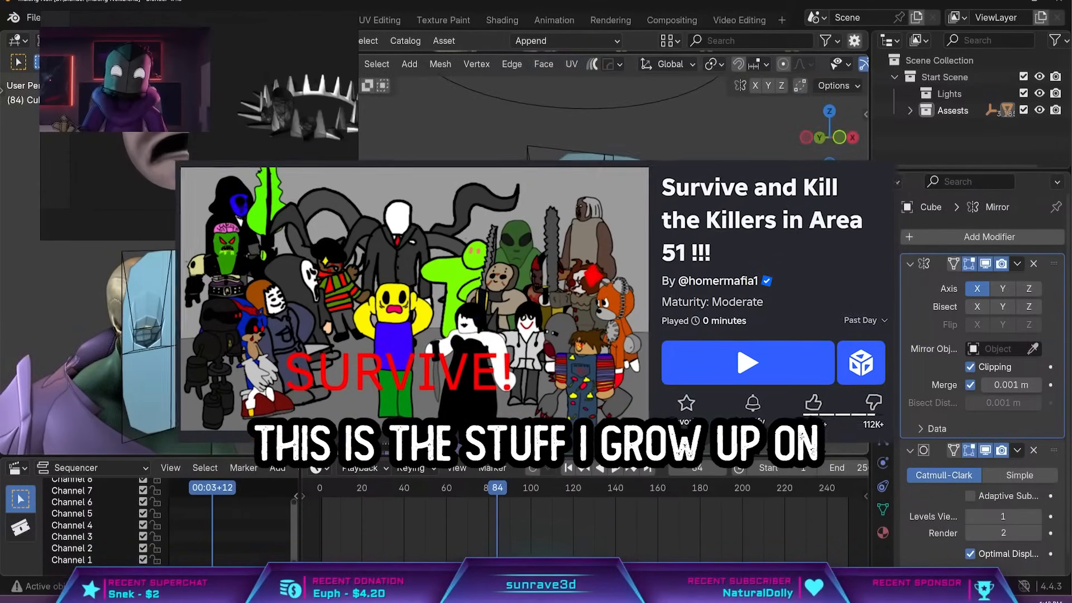
Check the mask outside Edit Mode and select the upper edge of the eye socket.
{"action": "middle_click_drag", "start_coordinate": [570, 280], "coordinate": [541, 278]}
{"action": "scroll", "coordinate": [540, 278], "scroll_direction": "up", "scroll_amount": 4}
{"action": "key", "text": "Tab"}
{"action": "key", "text": "Tab"}
{"action": "key", "text": "2"}
{"action": "left_click", "coordinate": [540, 278]}
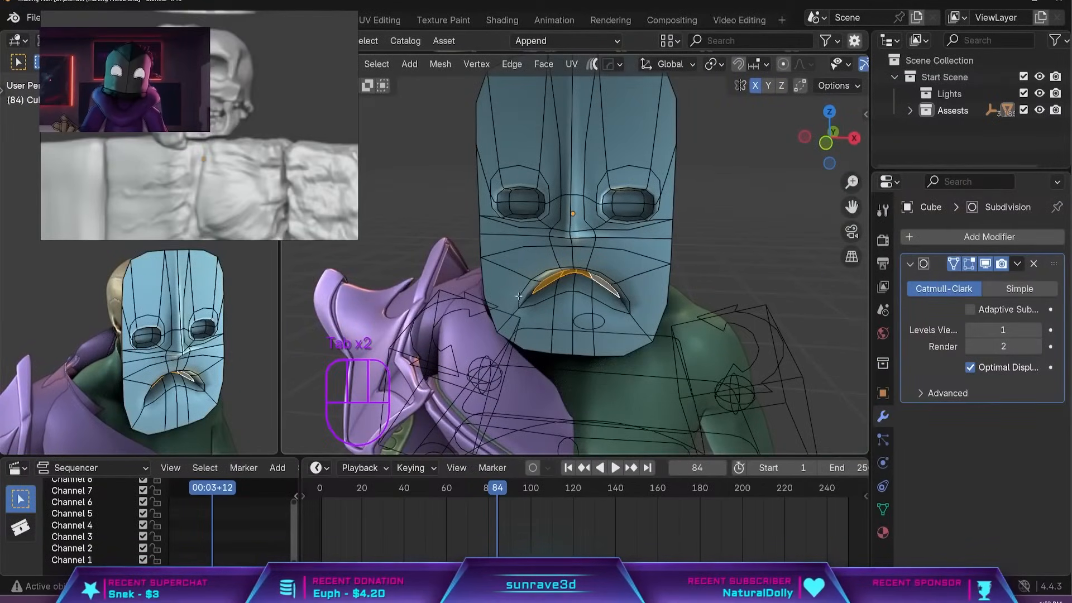
Add a loop cut around the mask's mouth and move the mask's outer edges along Y with smooth proportional editing.
{"action": "key", "text": "ctrl+r"}
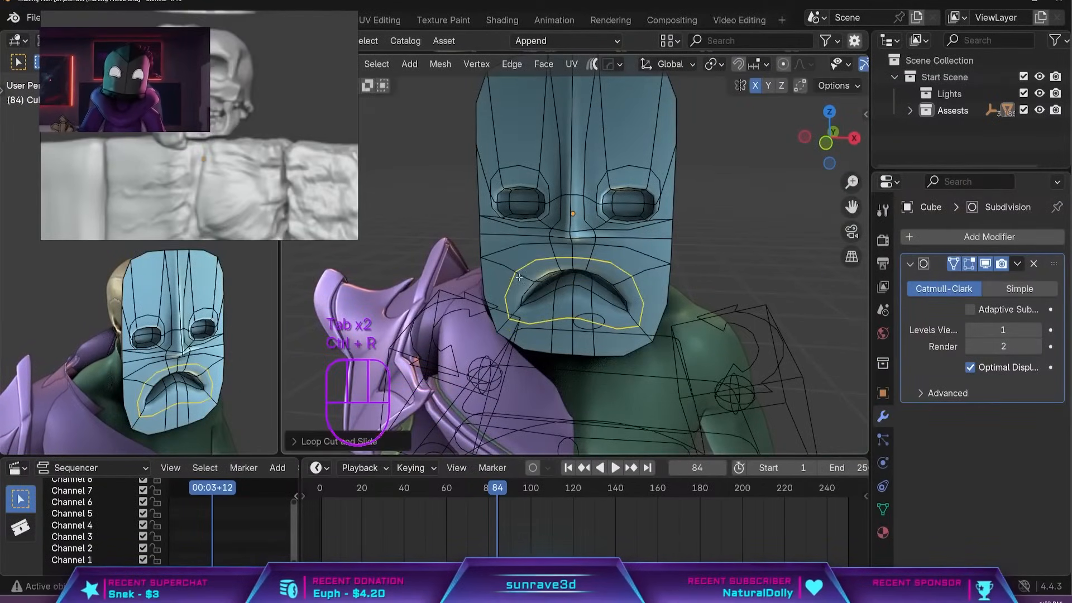
{"action": "key", "text": "Tab"}
{"action": "middle_click_drag", "start_coordinate": [553, 304], "coordinate": [583, 257]}
{"action": "key", "text": "Tab"}
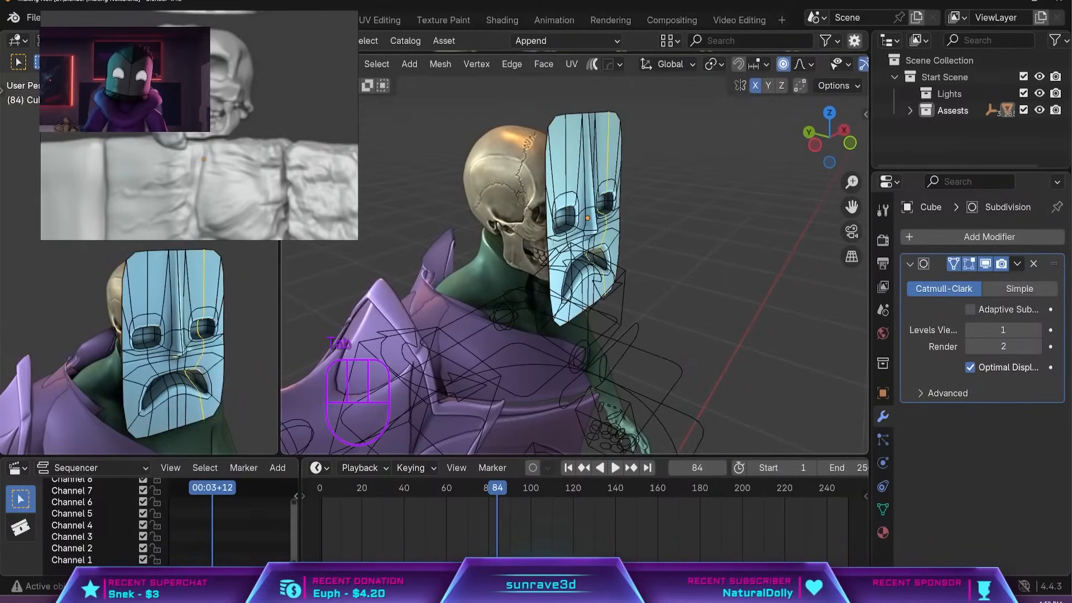
{"action": "key", "text": "y"}
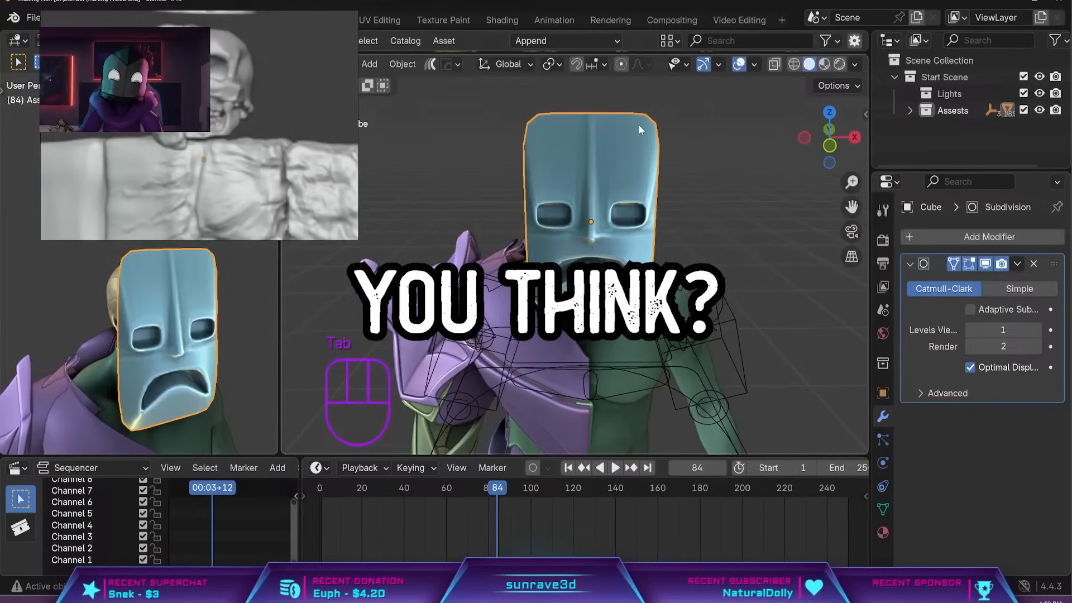
{"action": "key", "text": "Tab"}
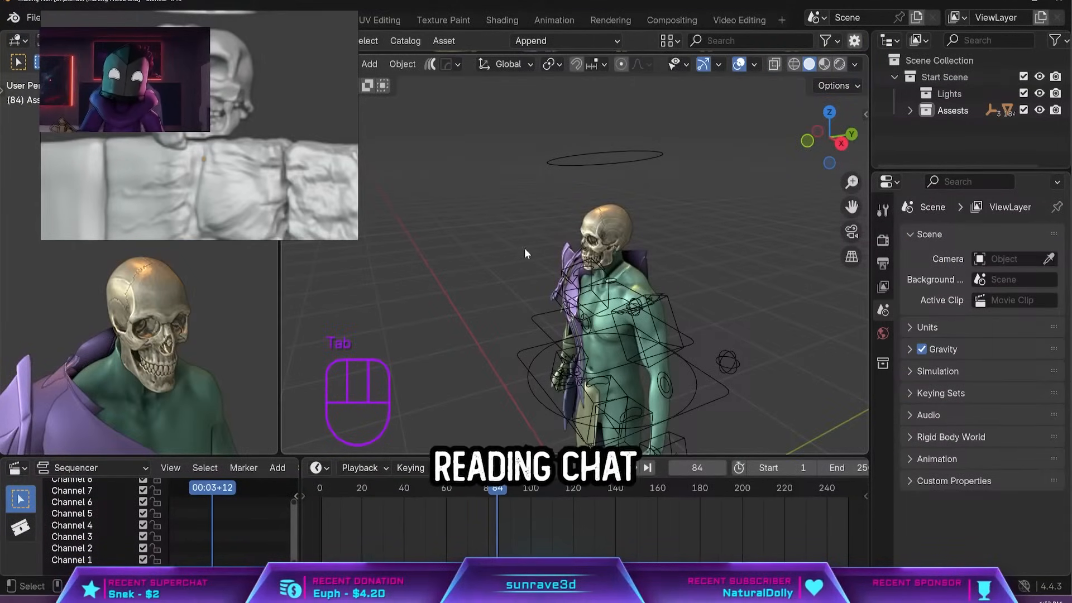
Add a plane upright in front of the skull, rotated about X, and thicken it with a 0.18 m Solidify modifier.
{"action": "middle_click_drag", "start_coordinate": [487, 260], "coordinate": [601, 186]}
{"action": "key", "text": "shift+a"}
{"action": "mouse_move", "coordinate": [577, 189]}
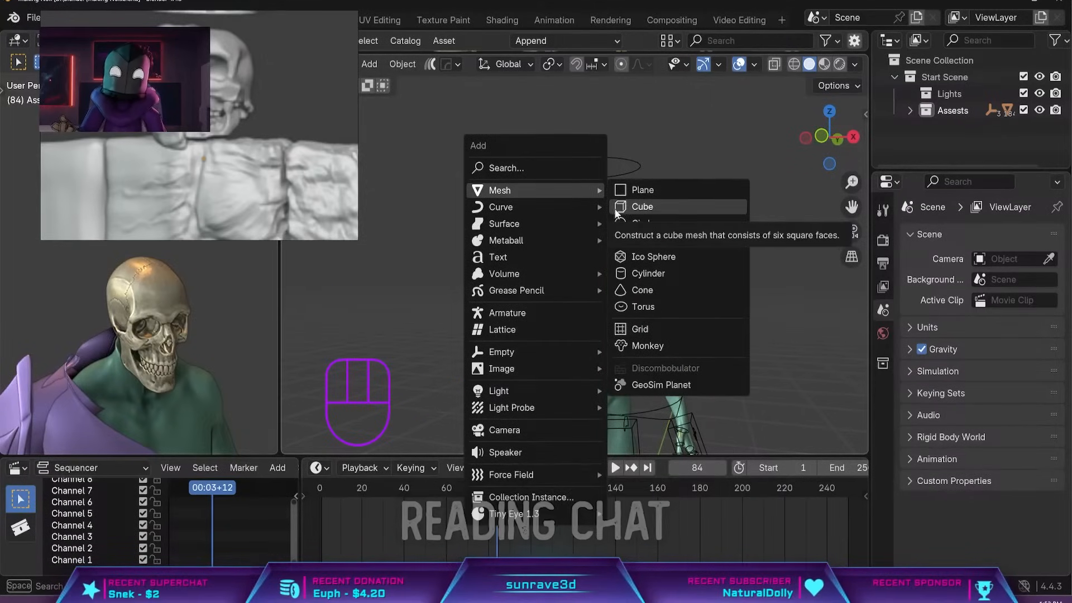
{"action": "left_click", "coordinate": [625, 191]}
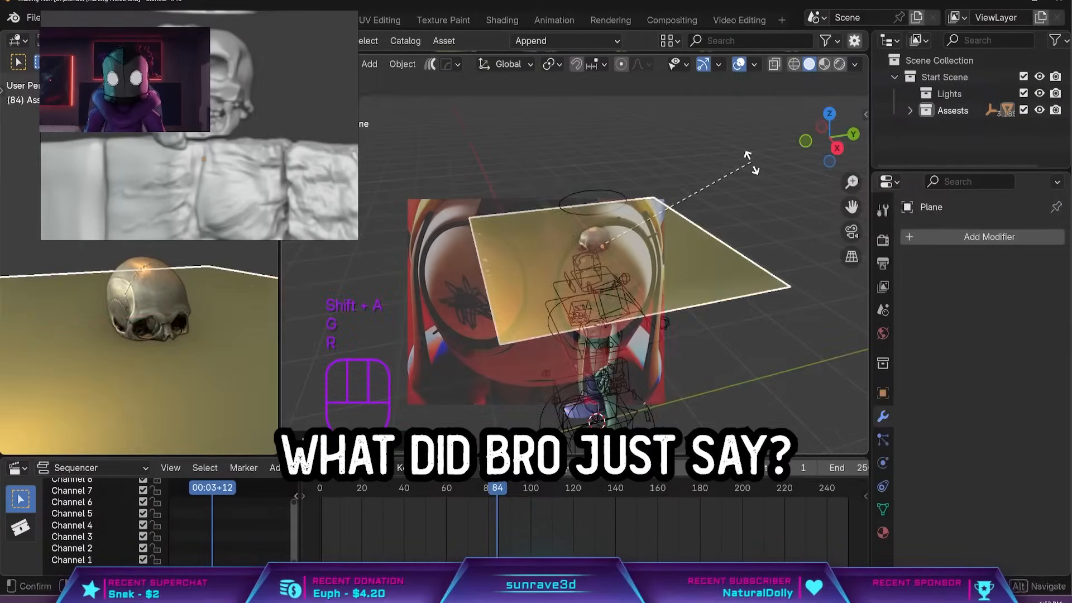
{"action": "key", "text": "x"}
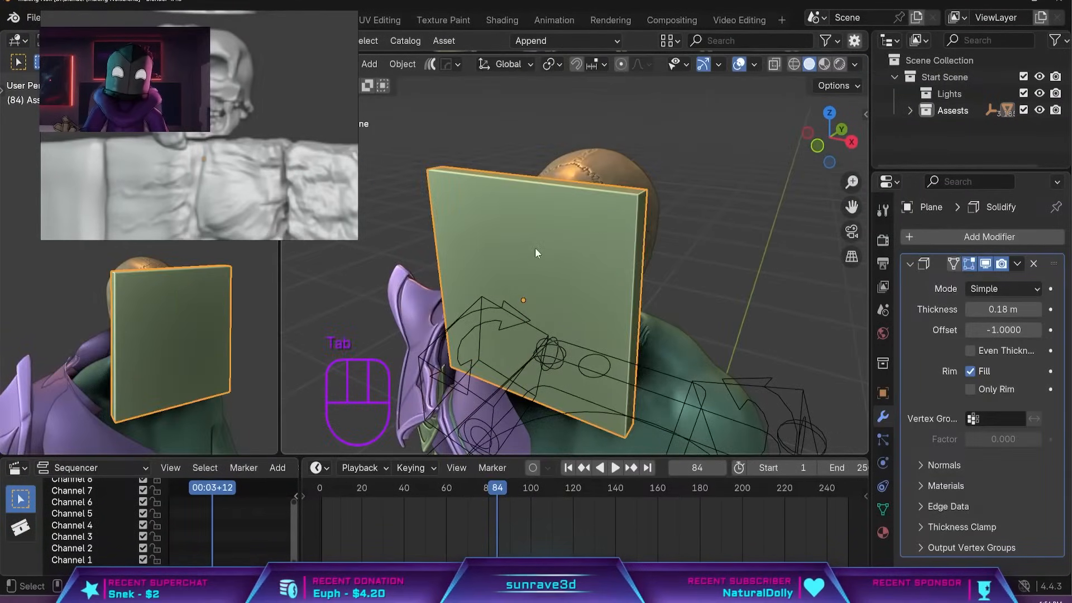
{"action": "middle_click_drag", "start_coordinate": [535, 247], "coordinate": [671, 281]}
{"action": "key", "text": "Tab"}
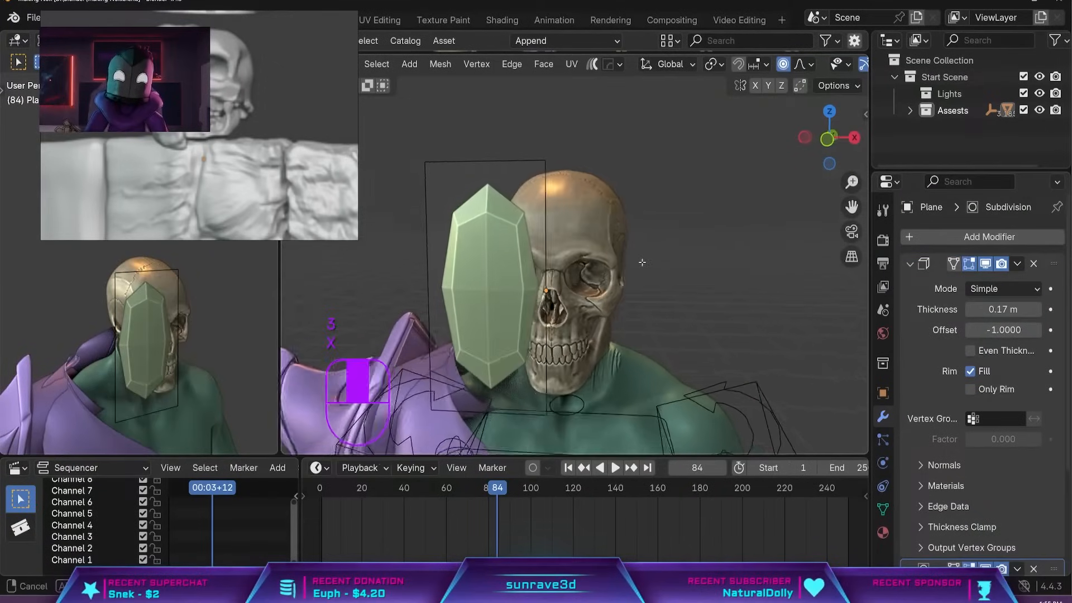
Move the half mask's bottom edge along global Y toward the skull's chin with smooth proportional editing.
{"action": "middle_click_drag", "start_coordinate": [642, 261], "coordinate": [655, 246]}
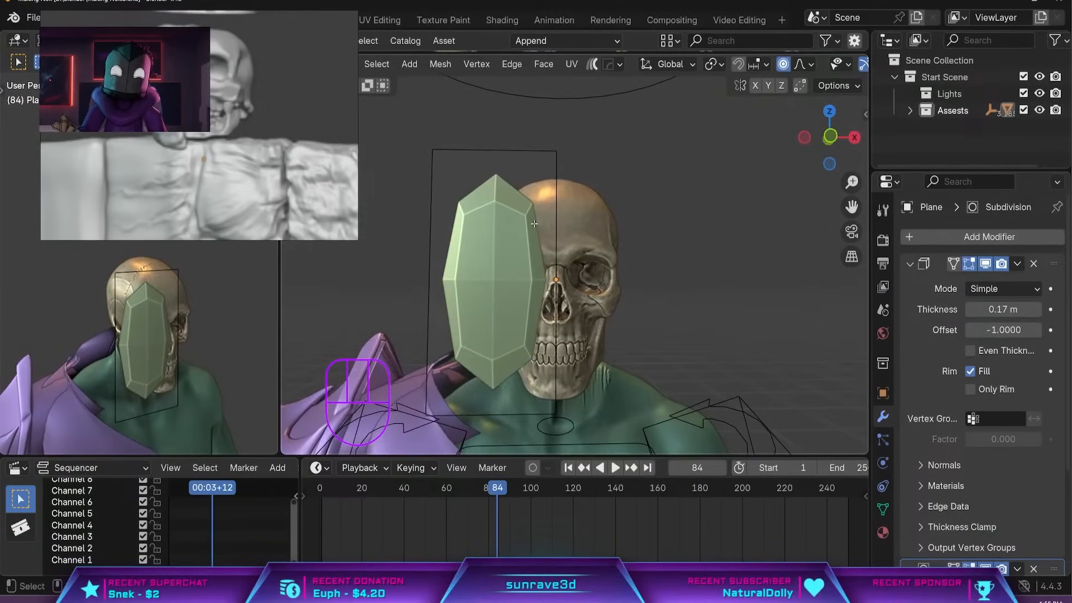
{"action": "left_click", "coordinate": [528, 159]}
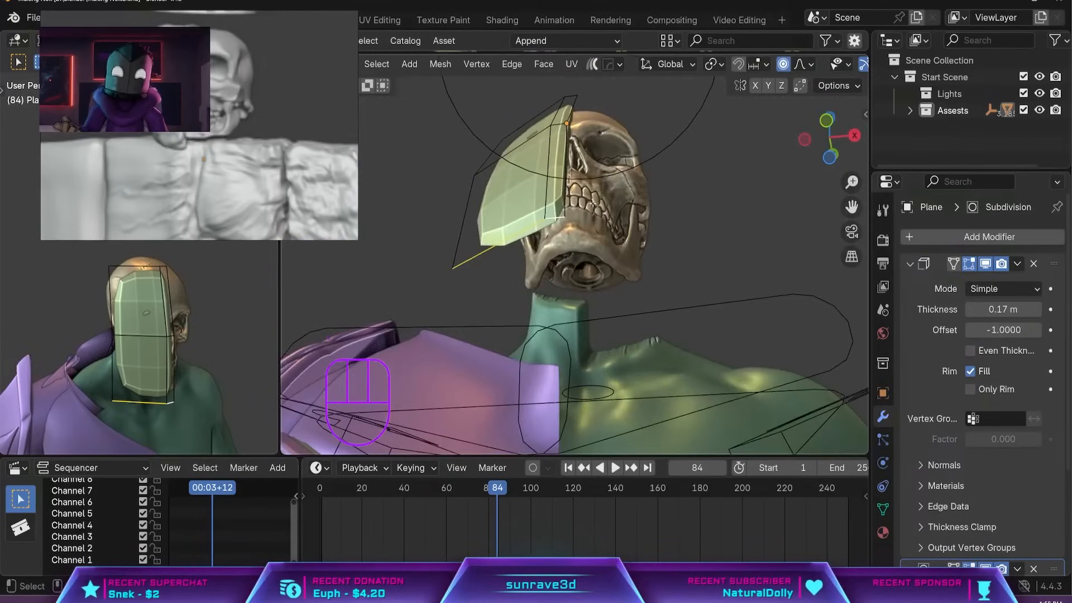
{"action": "middle_click_drag", "start_coordinate": [592, 262], "coordinate": [539, 284]}
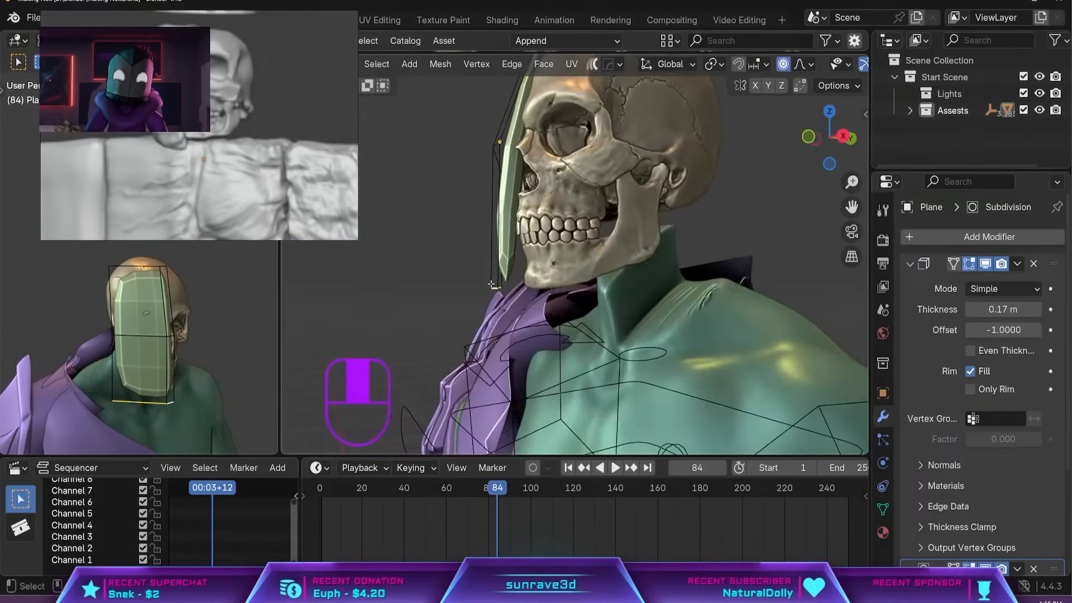
{"action": "key", "text": "g"}
{"action": "right_click", "coordinate": [539, 283]}
{"action": "key", "text": "g"}
{"action": "middle_click", "coordinate": [539, 291]}
{"action": "left_click", "coordinate": [538, 304]}
{"action": "key", "text": "g"}
{"action": "middle_click", "coordinate": [543, 304]}
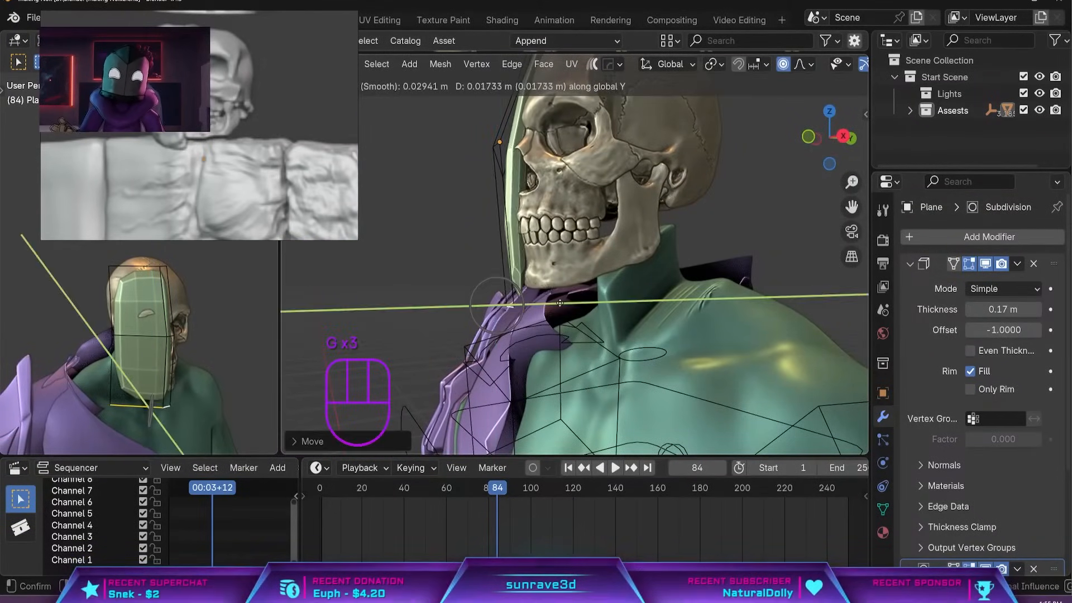
{"action": "left_click", "coordinate": [548, 304]}
{"action": "middle_click_drag", "start_coordinate": [491, 296], "coordinate": [539, 290]}
{"action": "middle_click_drag", "start_coordinate": [517, 295], "coordinate": [520, 333], "text": "shift"}
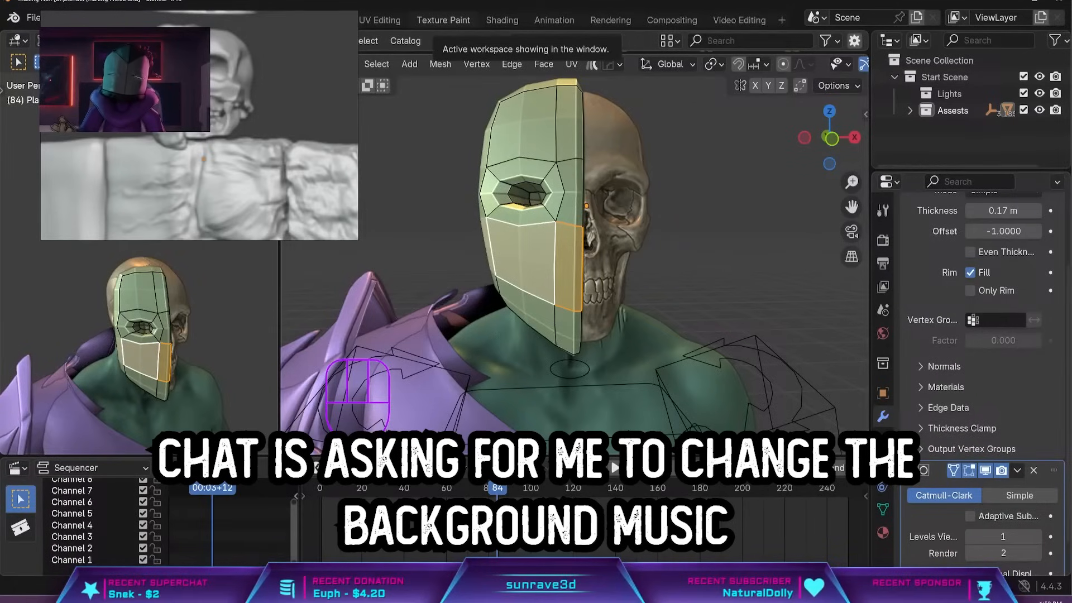
{"action": "middle_click_drag", "start_coordinate": [731, 258], "coordinate": [804, 261]}
{"action": "key", "text": "s"}
{"action": "key", "text": "z"}
{"action": "right_click", "coordinate": [698, 274]}
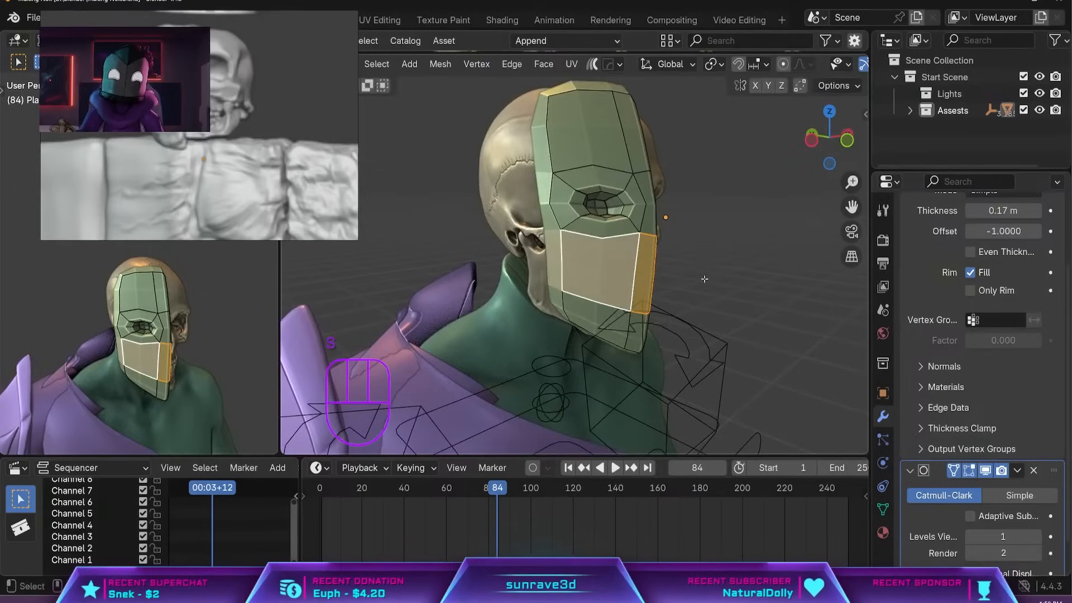
{"action": "middle_click_drag", "start_coordinate": [698, 276], "coordinate": [784, 265]}
{"action": "key", "text": "s"}
{"action": "key", "text": "z"}
{"action": "right_click", "coordinate": [648, 270]}
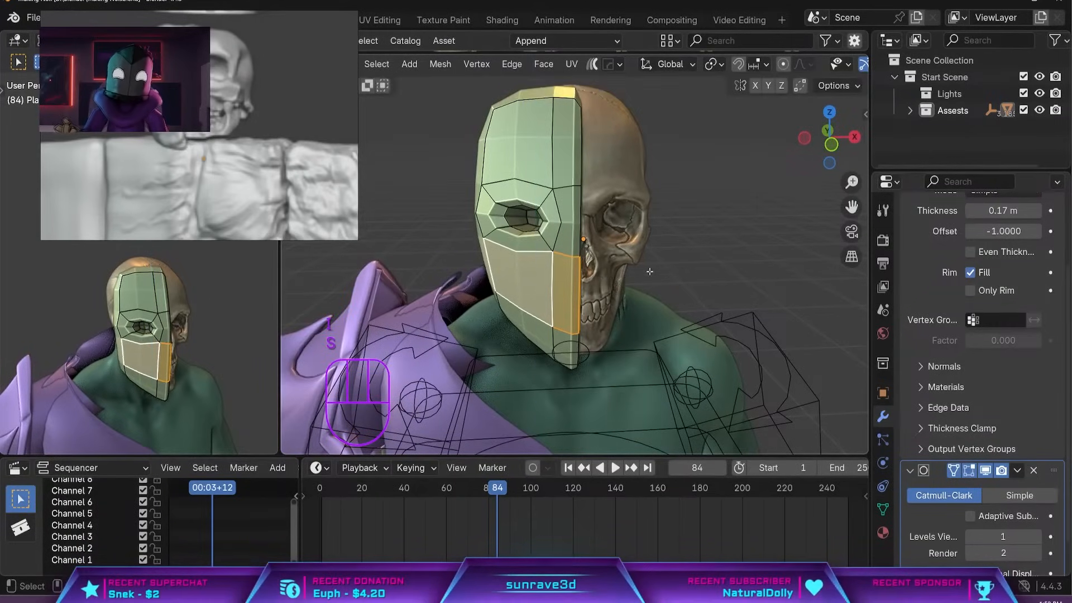
{"action": "key", "text": "ctrl+z"}
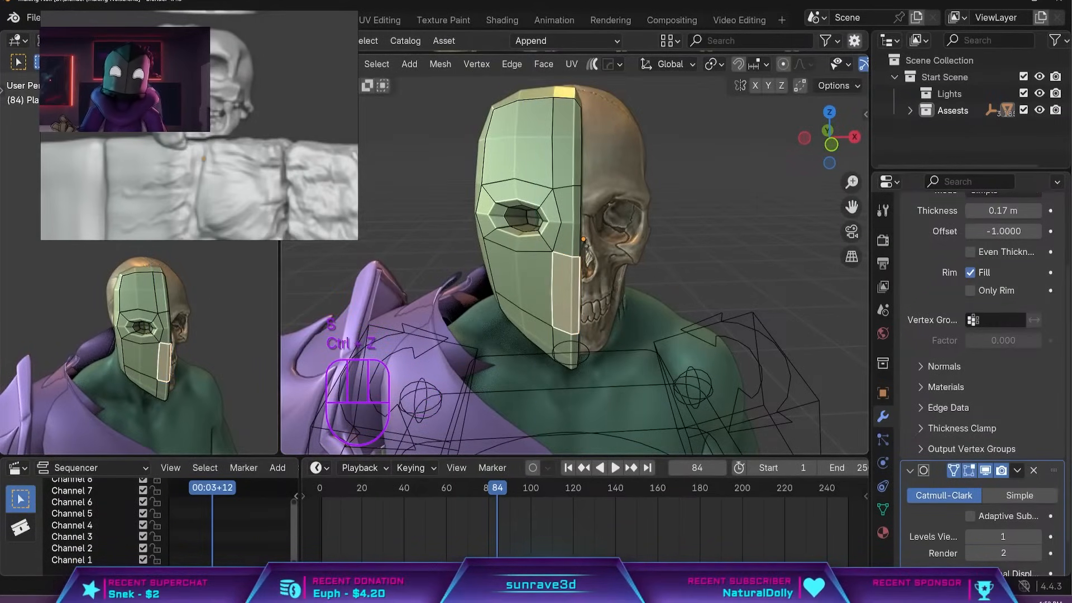
Try to cut a new edge across the mask beside the teeth with the Knife tool.
{"action": "middle_click_drag", "start_coordinate": [515, 332], "coordinate": [572, 263]}
{"action": "left_click", "coordinate": [572, 263]}
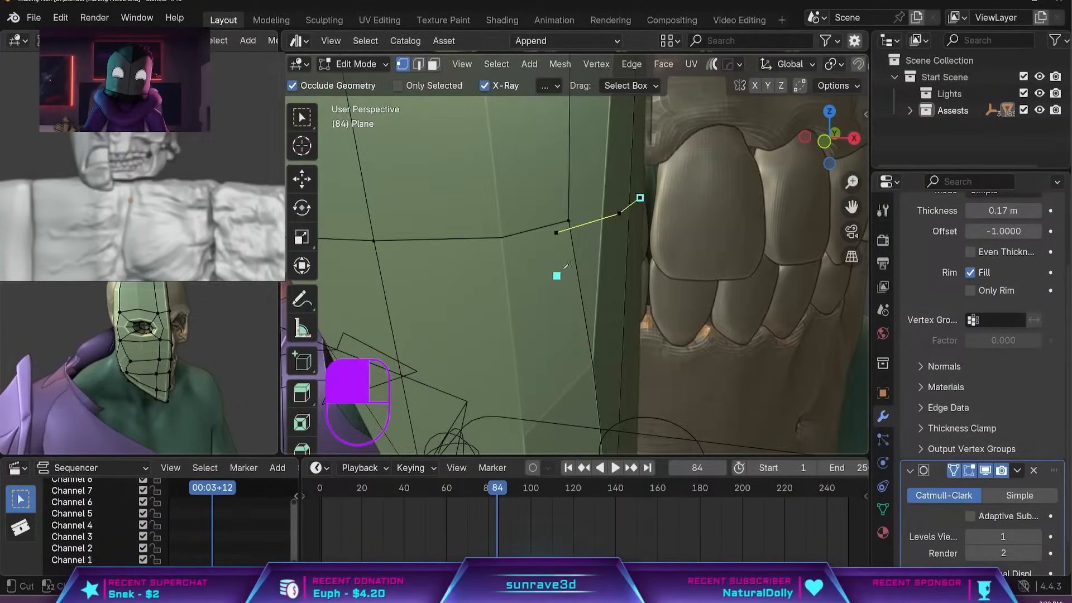
{"action": "middle_click_drag", "start_coordinate": [569, 220], "coordinate": [734, 160]}
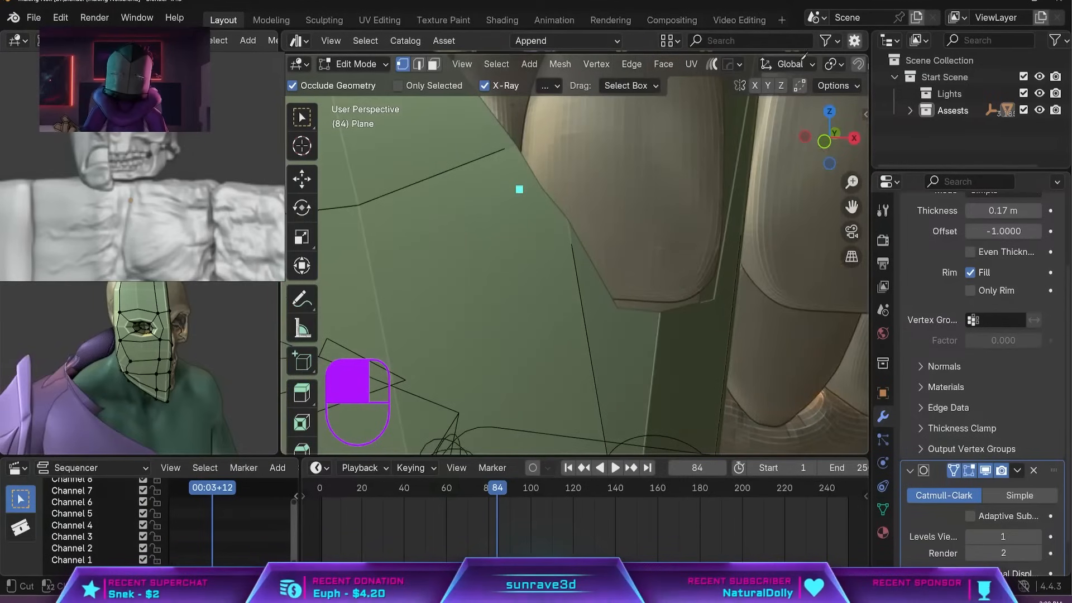
{"action": "scroll", "coordinate": [804, 55], "scroll_direction": "down", "scroll_amount": 12}
{"action": "middle_click_drag", "start_coordinate": [642, 223], "coordinate": [581, 212]}
{"action": "scroll", "coordinate": [834, 362], "scroll_direction": "up", "scroll_amount": 4}
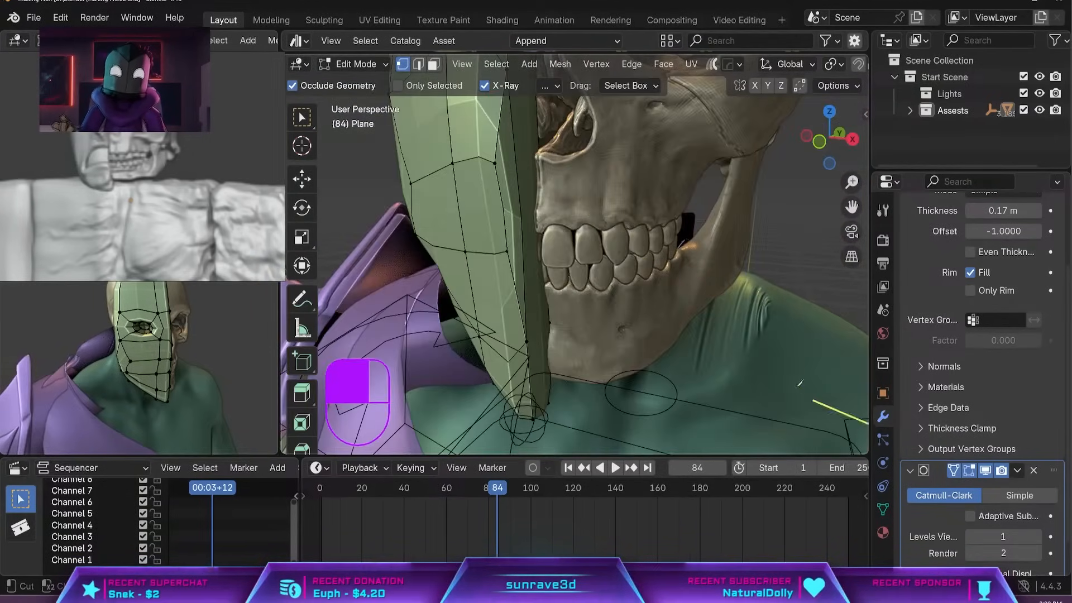
Hide the mask's Subdivision modifier in the viewport and knife-cut a short edge across its inner rim above the mouth.
{"action": "left_click", "coordinate": [984, 471]}
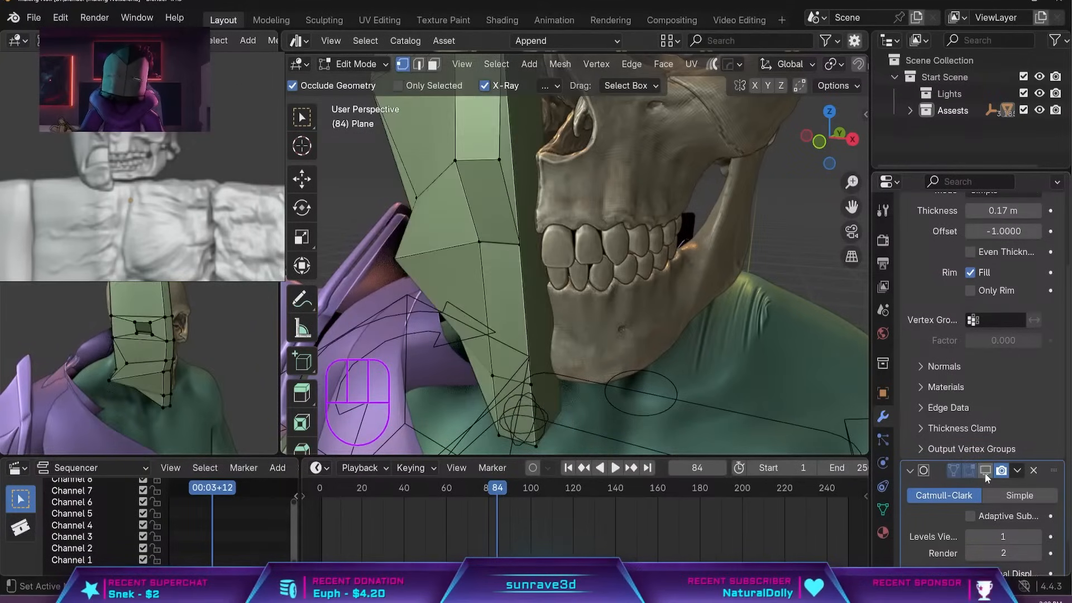
{"action": "middle_click_drag", "start_coordinate": [585, 290], "coordinate": [557, 297]}
{"action": "scroll", "coordinate": [541, 380], "scroll_direction": "up", "scroll_amount": 2}
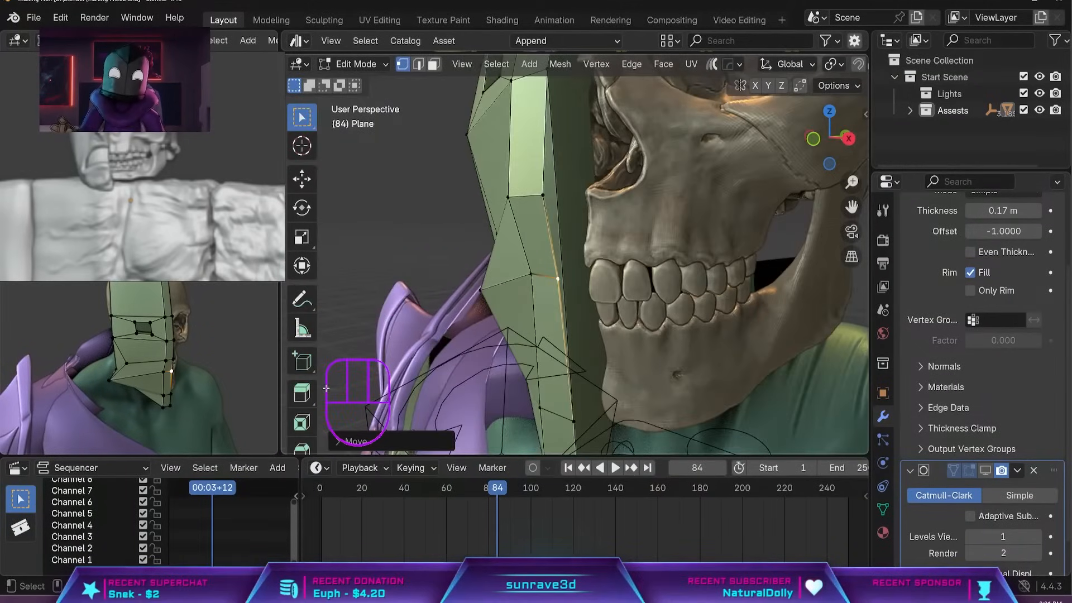
{"action": "scroll", "coordinate": [308, 418], "scroll_direction": "down", "scroll_amount": 4}
{"action": "left_click", "coordinate": [304, 413]}
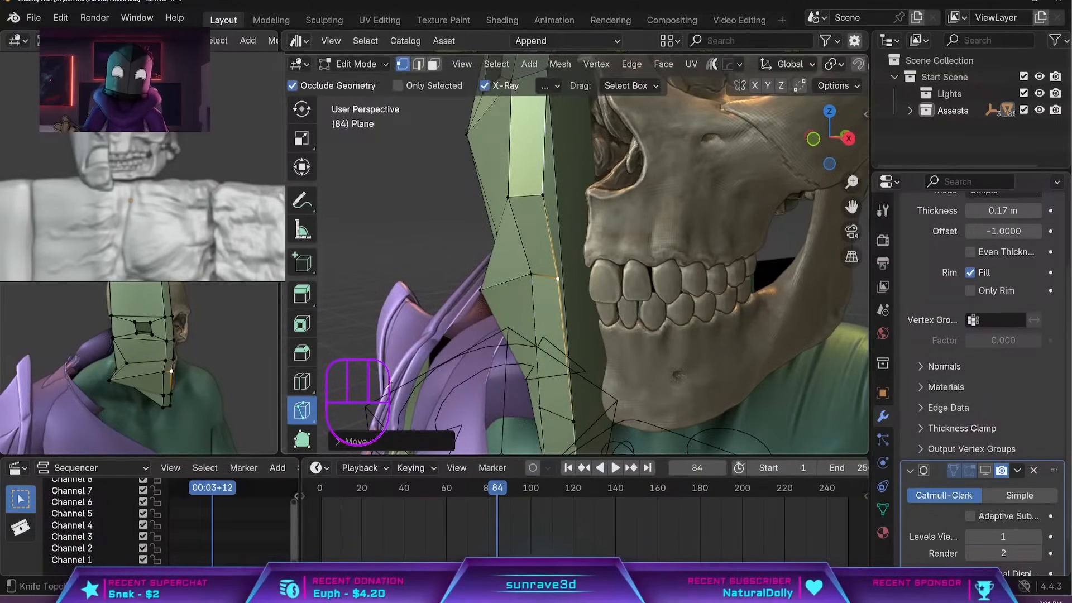
{"action": "scroll", "coordinate": [572, 317], "scroll_direction": "up", "scroll_amount": 2}
{"action": "left_click", "coordinate": [550, 288]}
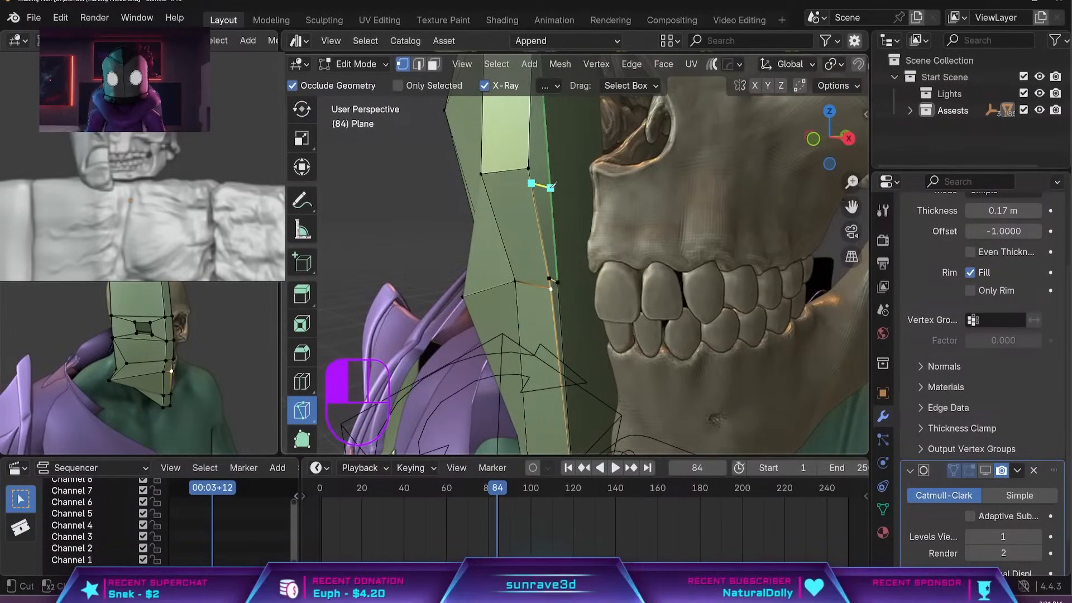
{"action": "key", "text": "Return"}
{"action": "mouse_move", "coordinate": [593, 282]}
{"action": "middle_mouse_down"}
{"action": "mouse_move", "coordinate": [595, 293]}
{"action": "mouse_move", "coordinate": [589, 276]}
{"action": "middle_mouse_up"}
{"action": "scroll", "coordinate": [588, 276], "scroll_direction": "down", "scroll_amount": 2}
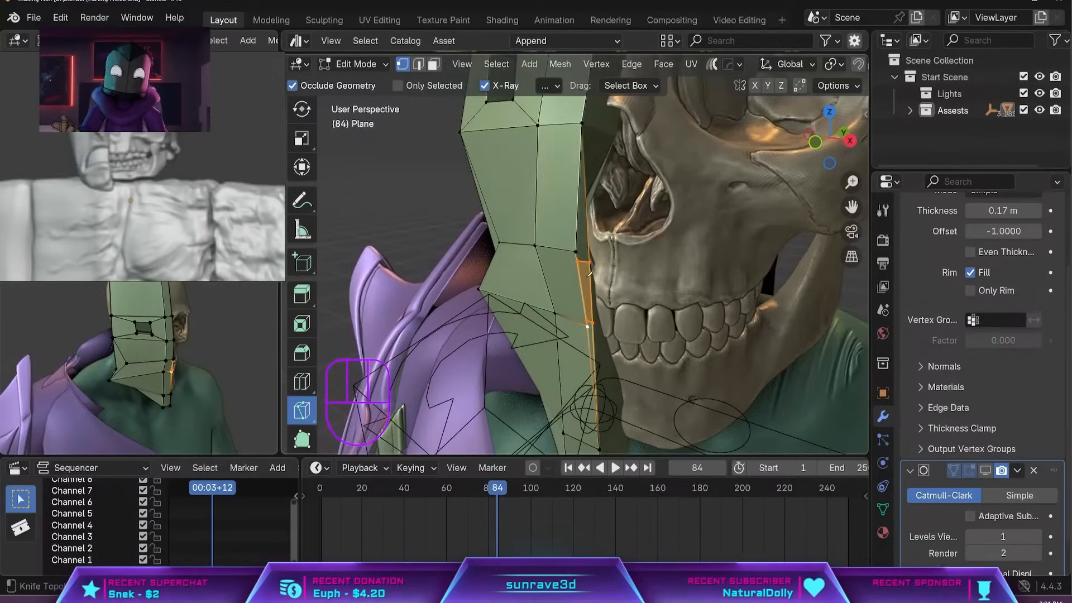
Try to slide the newly cut short edge along the mask's inner rim with Edge Slide.
{"action": "left_click", "coordinate": [353, 65]}
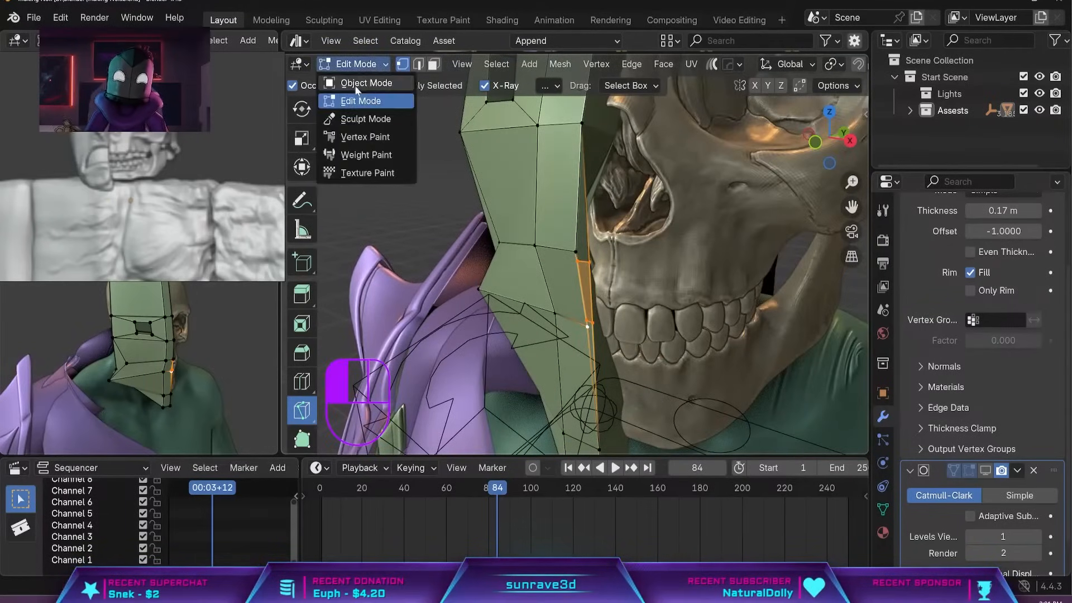
{"action": "left_click", "coordinate": [354, 84]}
{"action": "key", "text": "Tab"}
{"action": "scroll", "coordinate": [595, 272], "scroll_direction": "up", "scroll_amount": 4}
{"action": "left_click", "coordinate": [595, 271]}
{"action": "key", "text": "g"}
{"action": "key", "text": "g"}
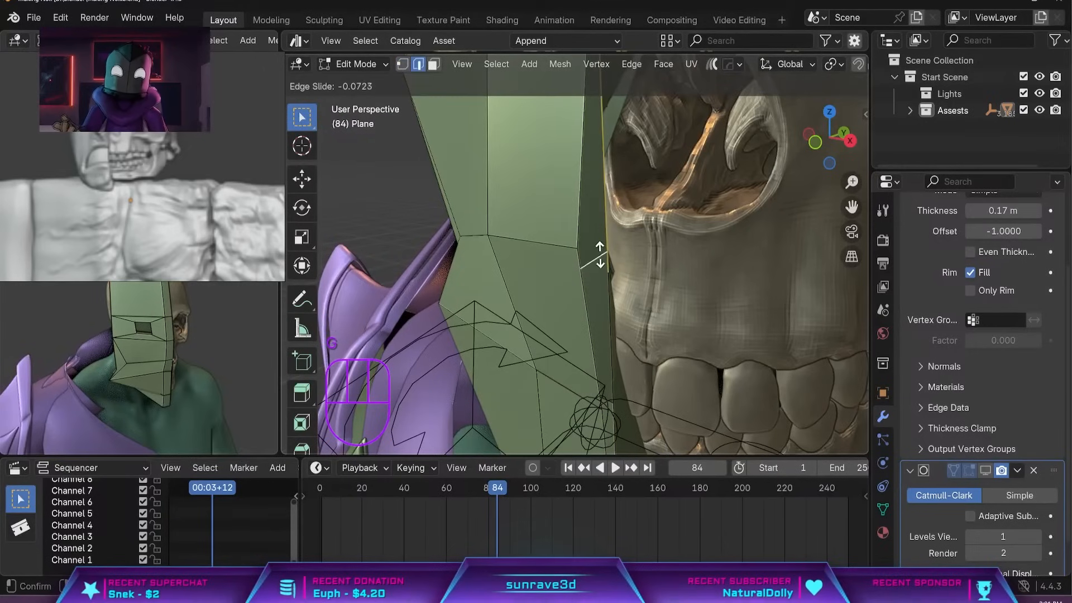
Vertex-slide the ends of the new edge and the nearby mouth vertex along the mask's inner rim.
{"action": "key", "text": "1"}
{"action": "left_click", "coordinate": [582, 269]}
{"action": "key", "text": "g"}
{"action": "key", "text": "g"}
{"action": "left_click", "coordinate": [579, 245]}
{"action": "left_click", "coordinate": [614, 270]}
{"action": "key", "text": "g"}
{"action": "key", "text": "g"}
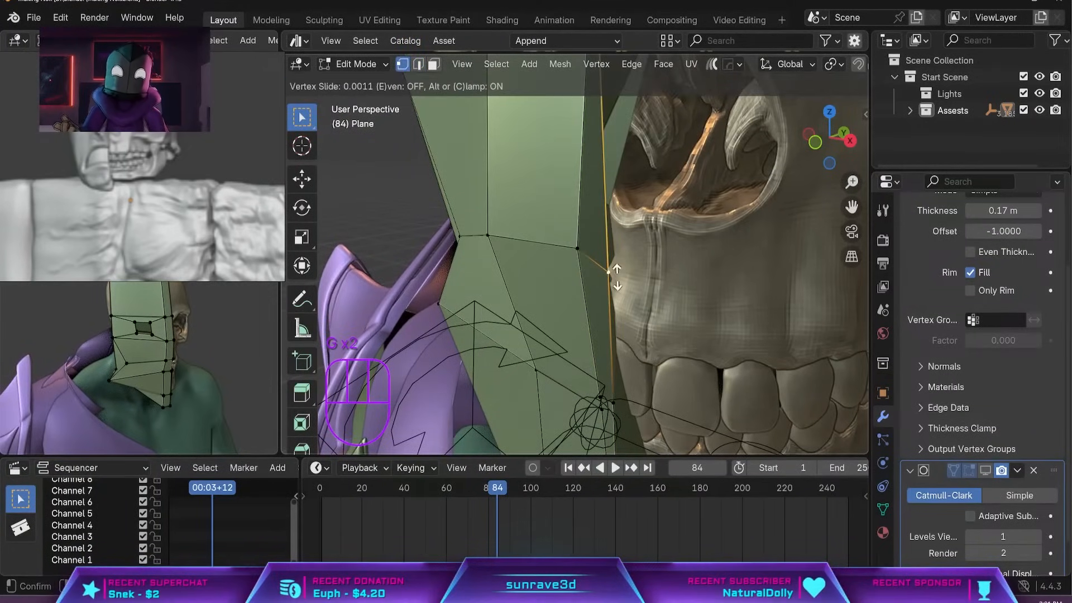
{"action": "scroll", "coordinate": [608, 250], "scroll_direction": "down", "scroll_amount": 4}
{"action": "left_click", "coordinate": [563, 282]}
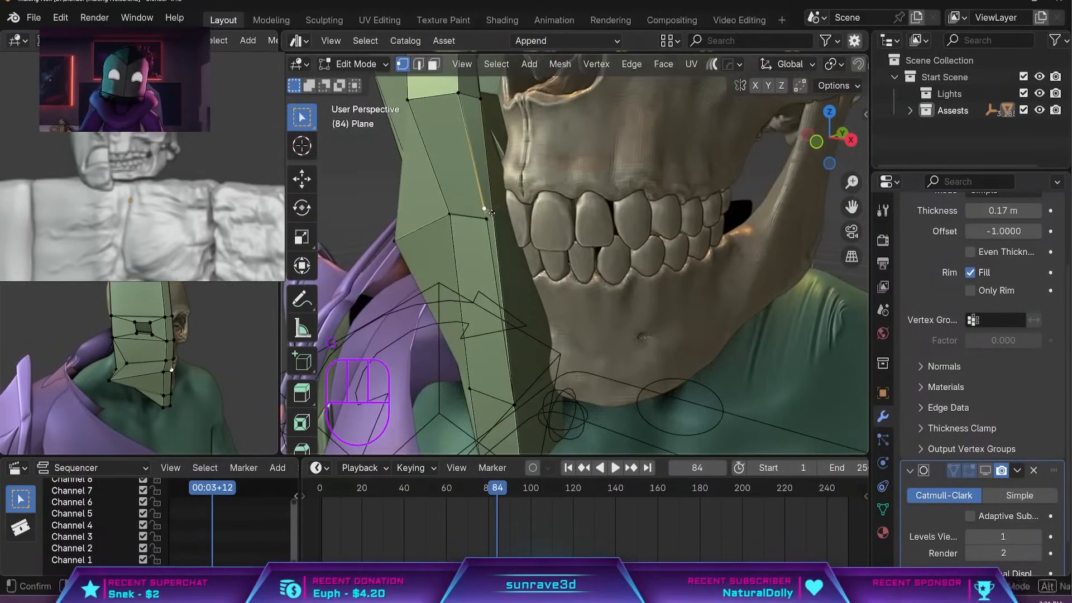
Merge all of the mask's vertices by distance, show the Subdivision modifier in the viewport again and save the file.
{"action": "key", "text": "a"}
{"action": "key", "text": "m"}
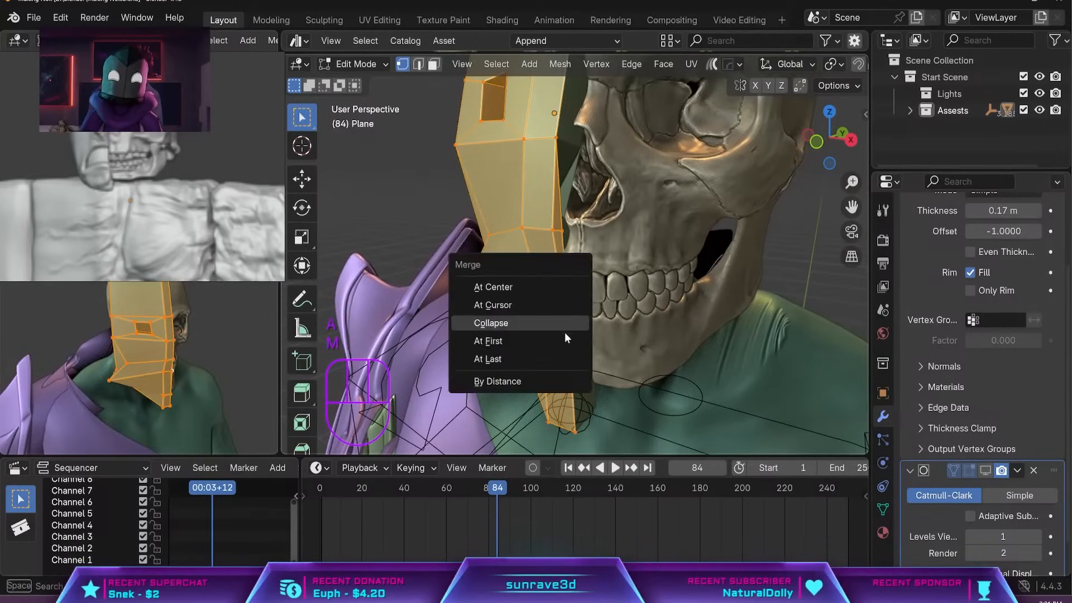
{"action": "left_click", "coordinate": [534, 379]}
{"action": "left_click", "coordinate": [985, 470]}
{"action": "key", "text": "ctrl+s"}
{"action": "key", "text": "Tab"}
{"action": "middle_click_drag", "start_coordinate": [598, 304], "coordinate": [662, 284]}
{"action": "key", "text": "Tab"}
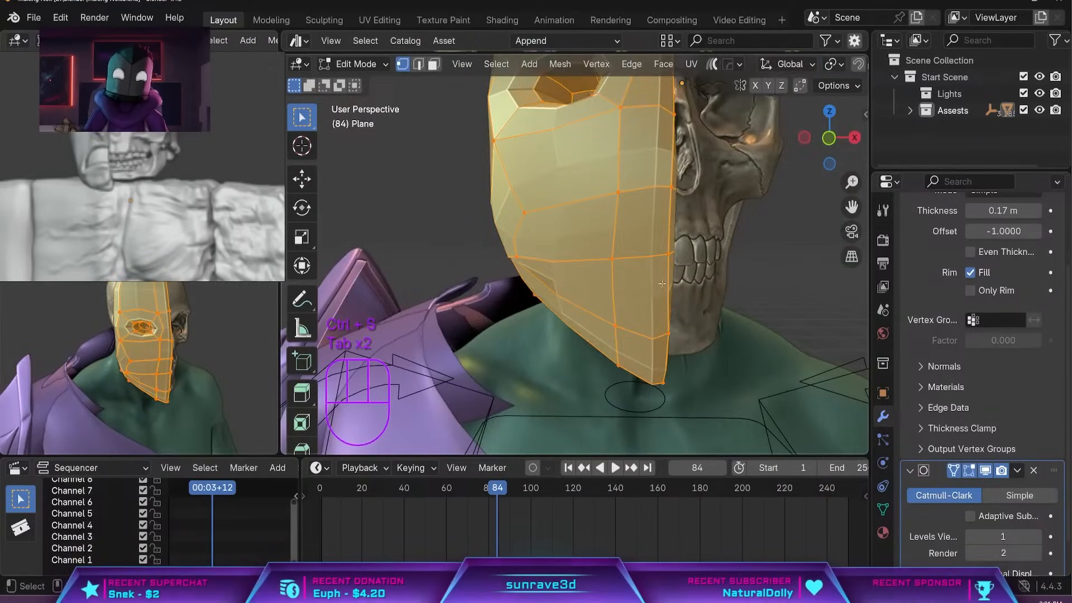
Select the edge loop along the mask's inner centre side and scale it along global X.
{"action": "key", "text": "alt+a"}
{"action": "key", "text": "3"}
{"action": "left_click", "coordinate": [531, 233]}
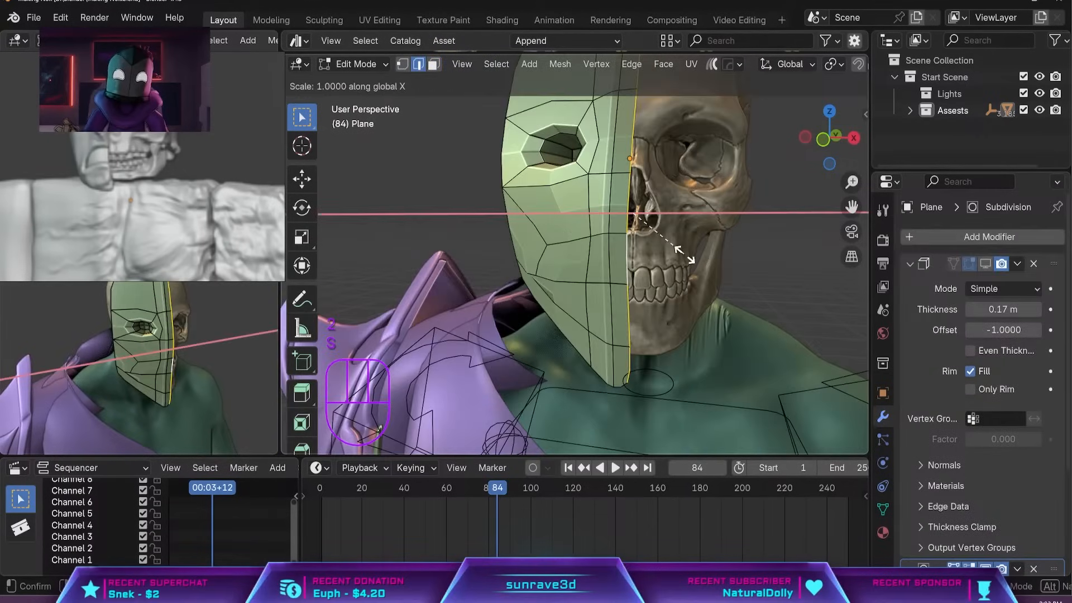
{"action": "left_click", "coordinate": [645, 303]}
{"action": "middle_click_drag", "start_coordinate": [646, 303], "coordinate": [502, 290], "text": "shift"}
Extrude the mask's mouth faces and move the extruded faces along X.
{"action": "key", "text": "Tab"}
{"action": "key", "text": "Tab"}
{"action": "key", "text": "3"}
{"action": "key", "text": "e"}
{"action": "left_click", "coordinate": [564, 303]}
{"action": "key", "text": "g"}
{"action": "key", "text": "x"}
{"action": "key", "text": "Return"}
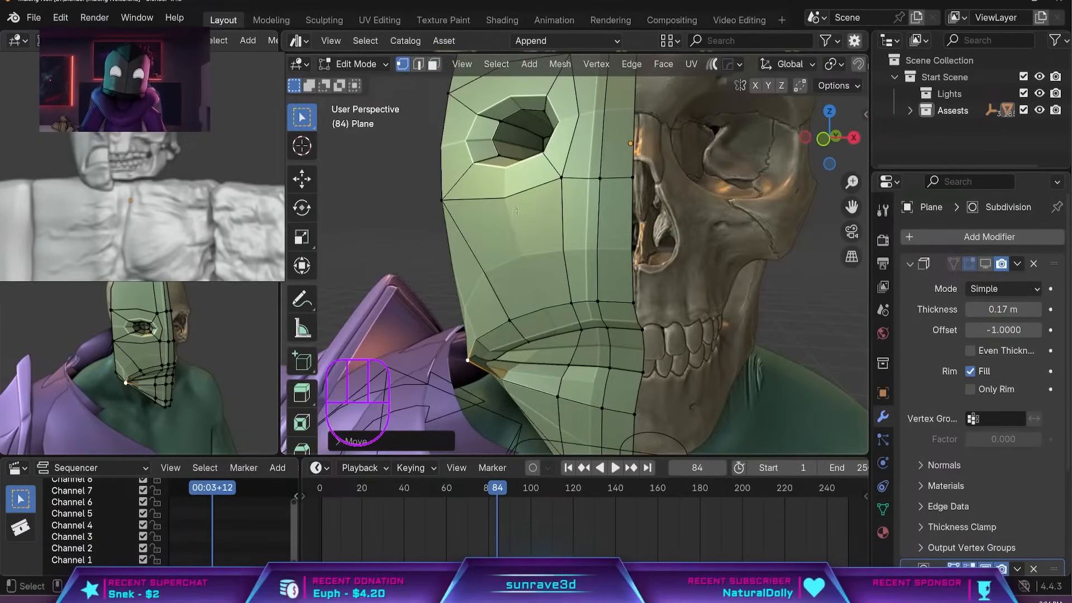
Move the vertices at the outer corner of the mask's mouth to shape the opening.
{"action": "middle_click_drag", "start_coordinate": [518, 210], "coordinate": [609, 235]}
{"action": "scroll", "coordinate": [609, 215], "scroll_direction": "up", "scroll_amount": 3}
{"action": "key", "text": "g"}
{"action": "left_click", "coordinate": [620, 240]}
{"action": "middle_click_drag", "start_coordinate": [697, 245], "coordinate": [645, 290]}
{"action": "key", "text": "g"}
{"action": "left_click", "coordinate": [636, 253]}
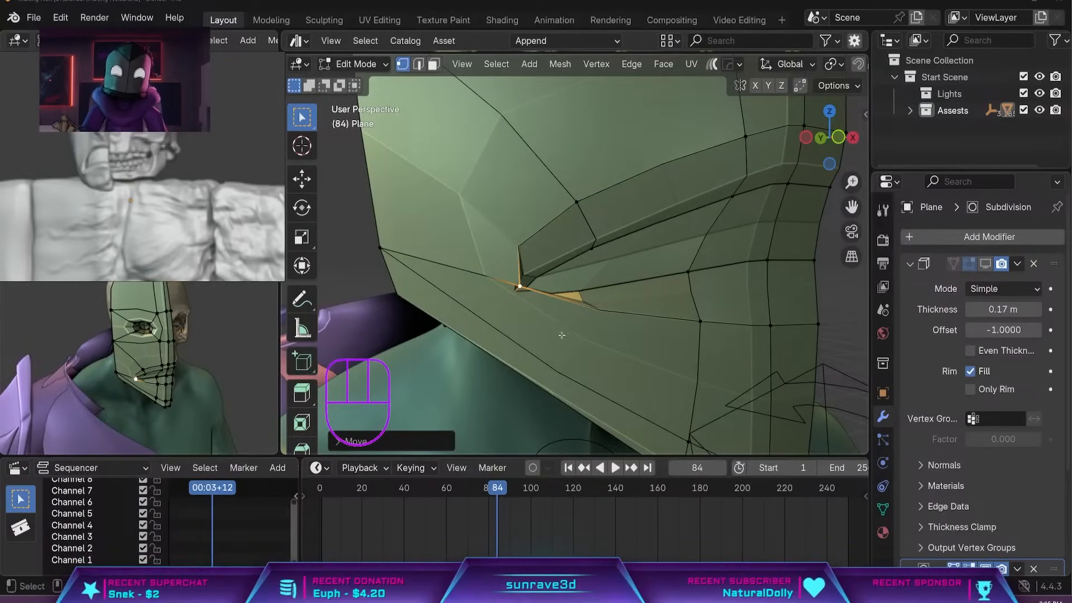
Adjust the remaining mouth-corner vertex and check the mask's shape outside Edit Mode.
{"action": "scroll", "coordinate": [520, 289], "scroll_direction": "down", "scroll_amount": 6}
{"action": "middle_click_drag", "start_coordinate": [521, 289], "coordinate": [590, 267]}
{"action": "scroll", "coordinate": [590, 268], "scroll_direction": "up", "scroll_amount": 4}
{"action": "left_click", "coordinate": [499, 281]}
{"action": "key", "text": "g"}
{"action": "key", "text": "Tab"}
{"action": "key", "text": "Tab"}
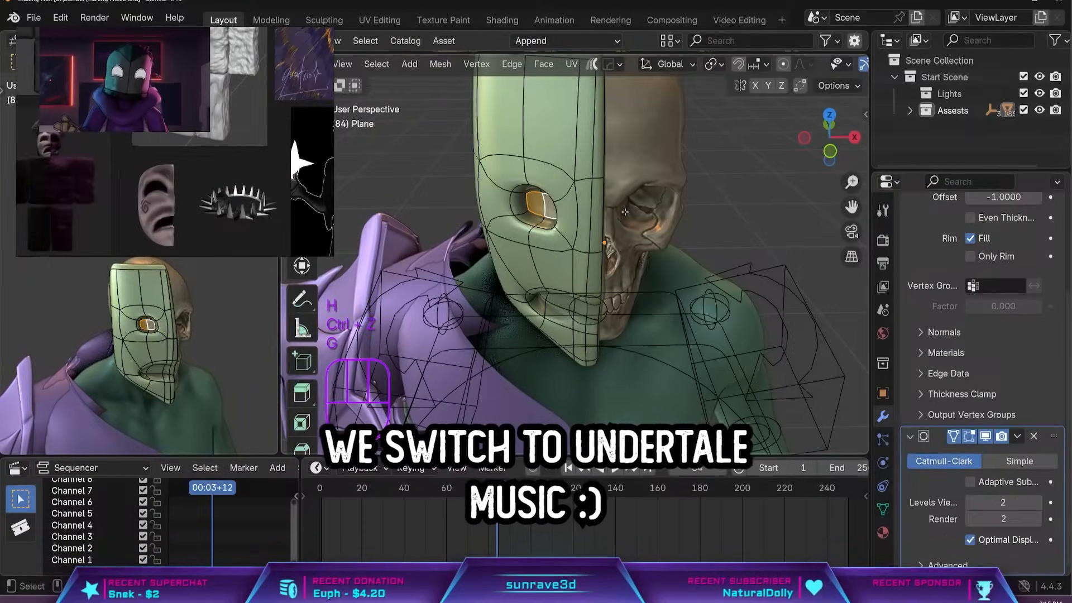
Move the edge loop of the mask's eye socket and its upper rim to reshape the opening.
{"action": "key", "text": "2"}
{"action": "left_click", "coordinate": [556, 215], "text": "alt"}
{"action": "key", "text": "g"}
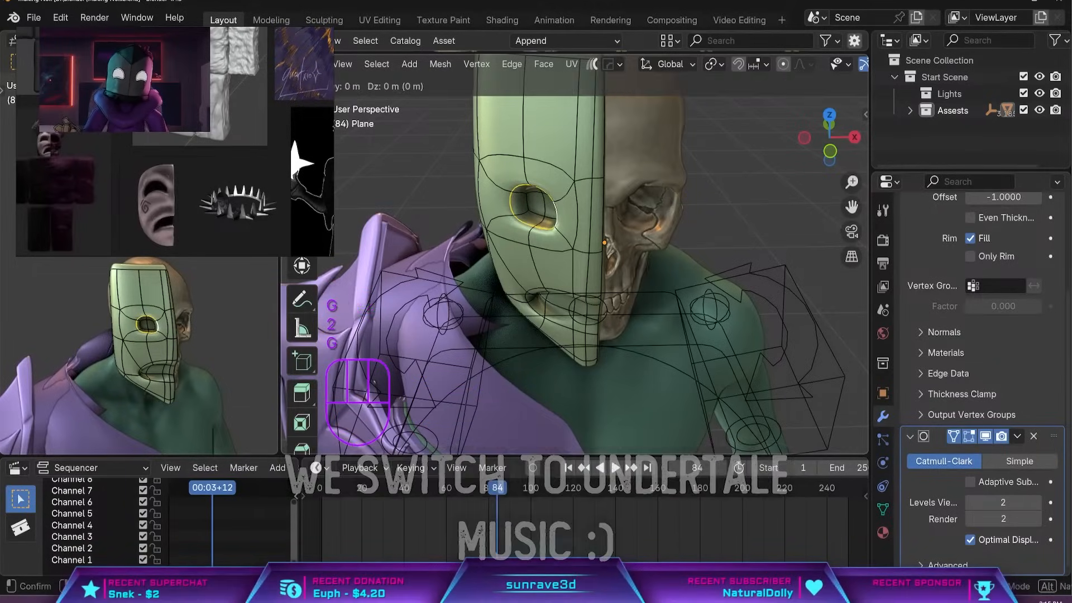
{"action": "middle_click_drag", "start_coordinate": [620, 205], "coordinate": [527, 217]}
{"action": "left_click", "coordinate": [535, 222]}
{"action": "left_click", "coordinate": [522, 167]}
{"action": "key", "text": "g"}
{"action": "left_click", "coordinate": [547, 195]}
Move vertices around the eye socket and brow to match the drooping eye of the reference mask.
{"action": "left_click", "coordinate": [525, 201]}
{"action": "middle_click_drag", "start_coordinate": [527, 201], "coordinate": [609, 188]}
{"action": "key", "text": "g"}
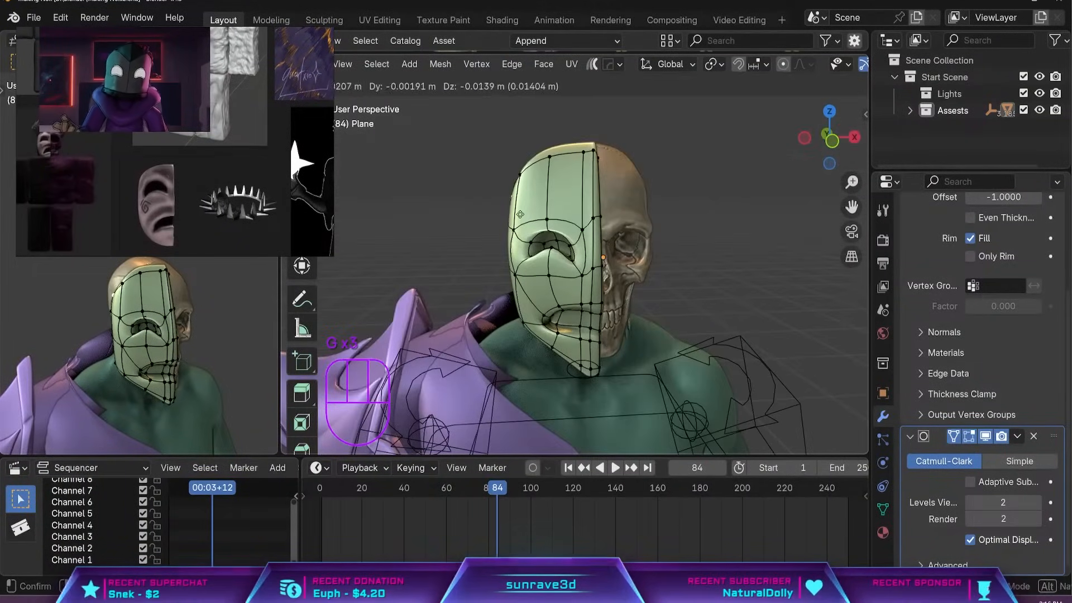
{"action": "left_click", "coordinate": [607, 195]}
{"action": "left_click", "coordinate": [532, 180]}
{"action": "key", "text": "g"}
{"action": "left_click", "coordinate": [537, 182]}
Leave Edit Mode, check the mask from several angles and subdivide it once in its Multires modifier.
{"action": "key", "text": "Tab"}
{"action": "scroll", "coordinate": [545, 167], "scroll_direction": "down", "scroll_amount": 7}
{"action": "middle_click_drag", "start_coordinate": [550, 279], "coordinate": [539, 304]}
{"action": "scroll", "coordinate": [611, 138], "scroll_direction": "up", "scroll_amount": 4}
{"action": "middle_click_drag", "start_coordinate": [612, 139], "coordinate": [544, 252]}
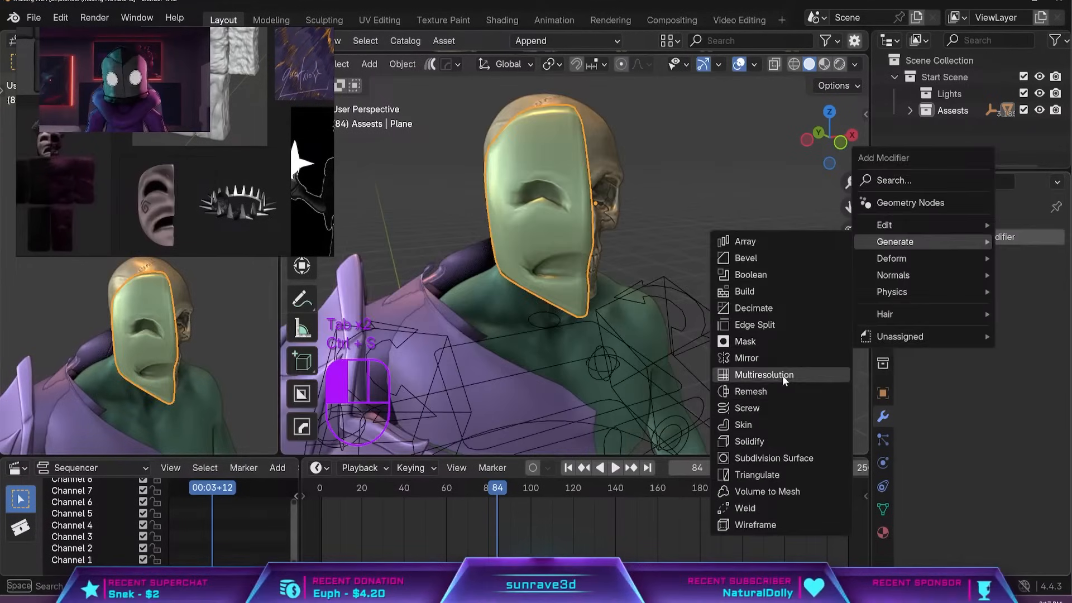
{"action": "left_click", "coordinate": [782, 375]}
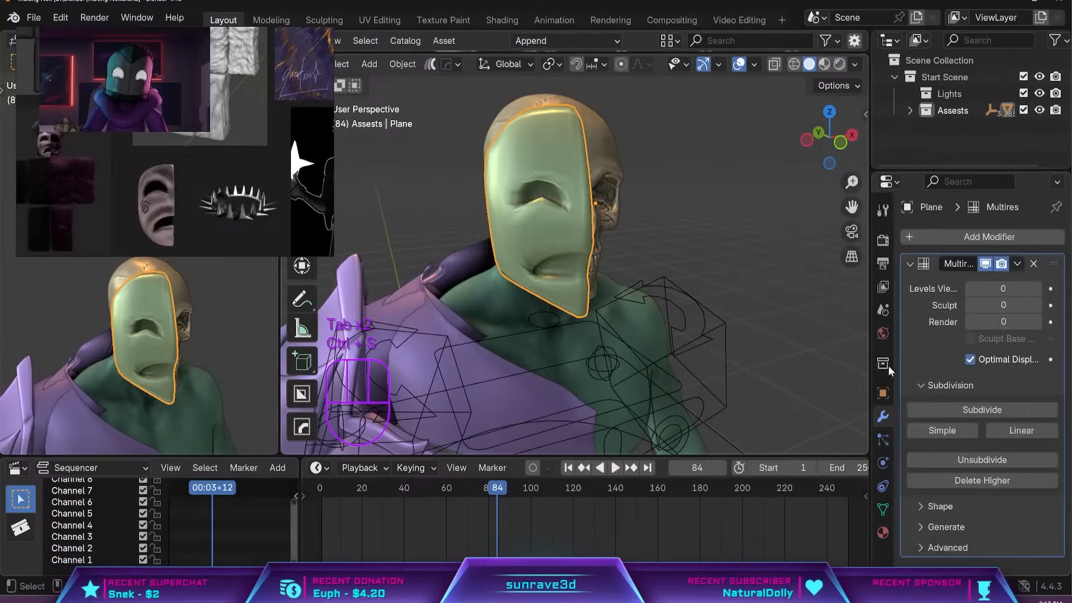
{"action": "left_click", "coordinate": [1015, 406]}
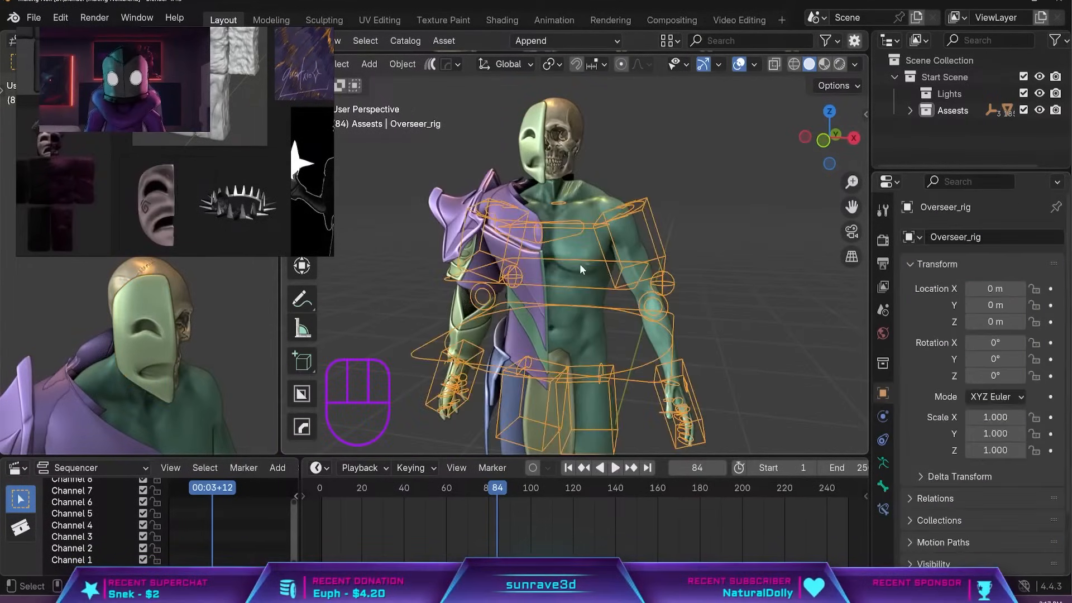
Select the realistic male body mesh and bring its whole figure into view.
{"action": "left_click", "coordinate": [590, 271]}
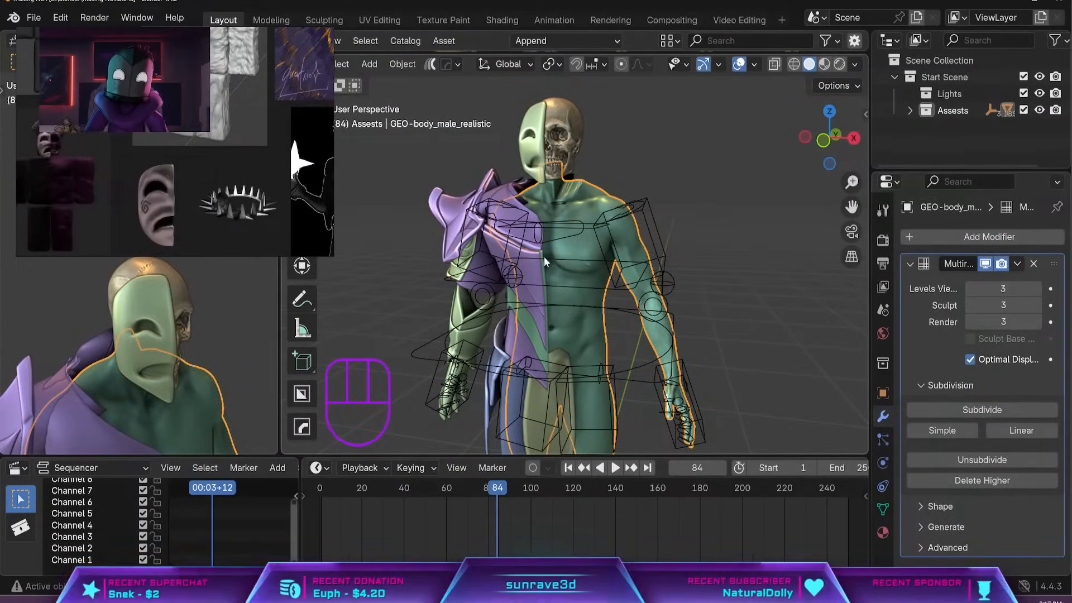
{"action": "scroll", "coordinate": [496, 357], "scroll_direction": "down", "scroll_amount": 6}
{"action": "middle_click_drag", "start_coordinate": [540, 381], "coordinate": [546, 380]}
{"action": "scroll", "coordinate": [558, 295], "scroll_direction": "up", "scroll_amount": 6}
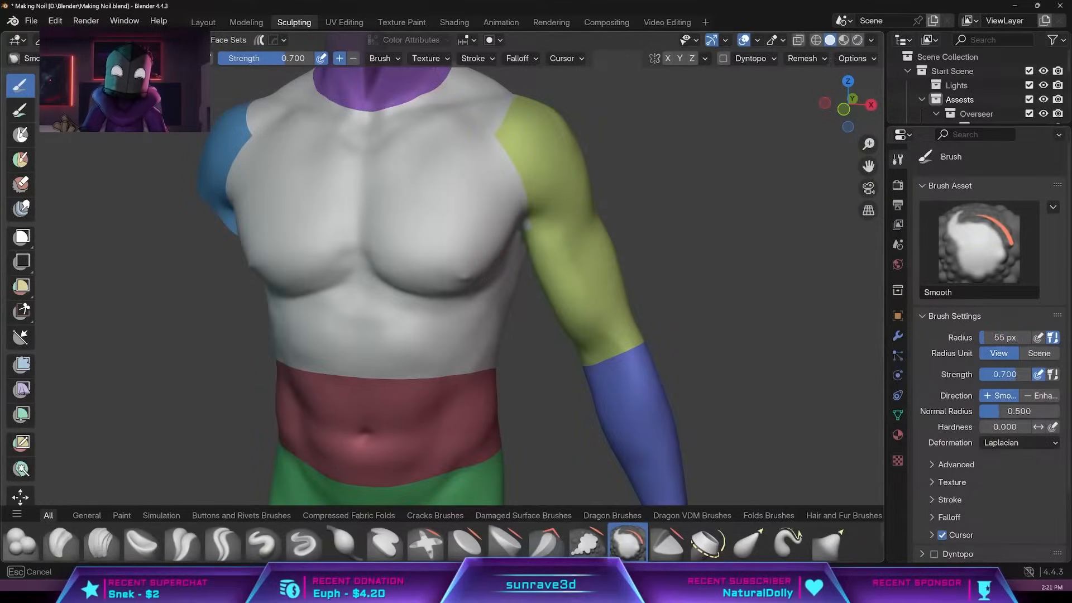
Resize the Smooth brush and sculpt folds into the body's torso with the subtracting Crease Sharp brush at 0.600 strength.
{"action": "left_click_drag", "start_coordinate": [485, 278], "coordinate": [514, 245]}
{"action": "key", "text": "f"}
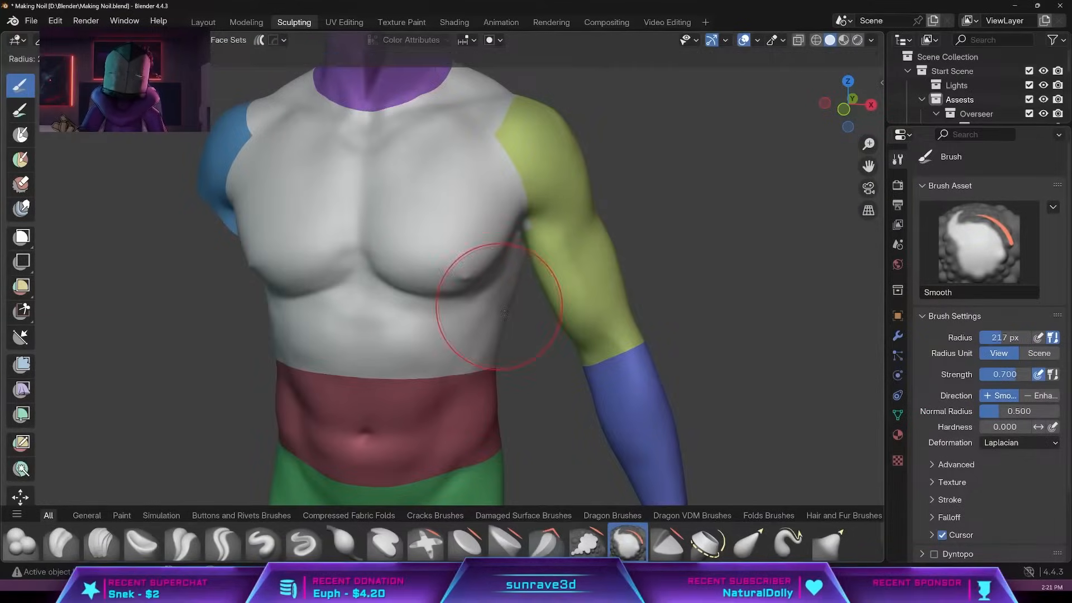
{"action": "left_click", "coordinate": [563, 321]}
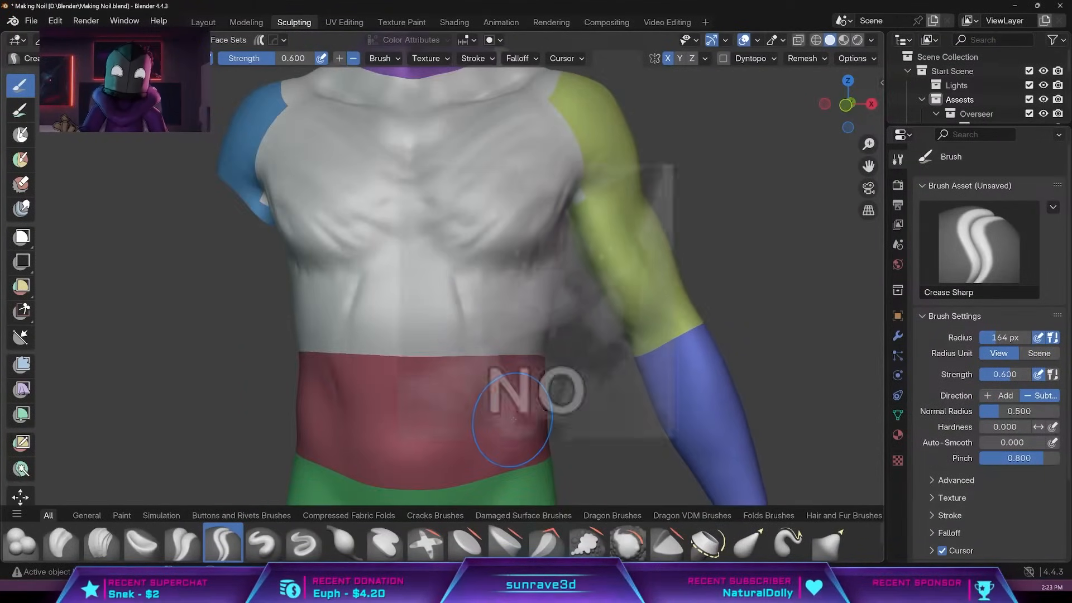
{"action": "left_click_drag", "start_coordinate": [479, 410], "coordinate": [468, 340]}
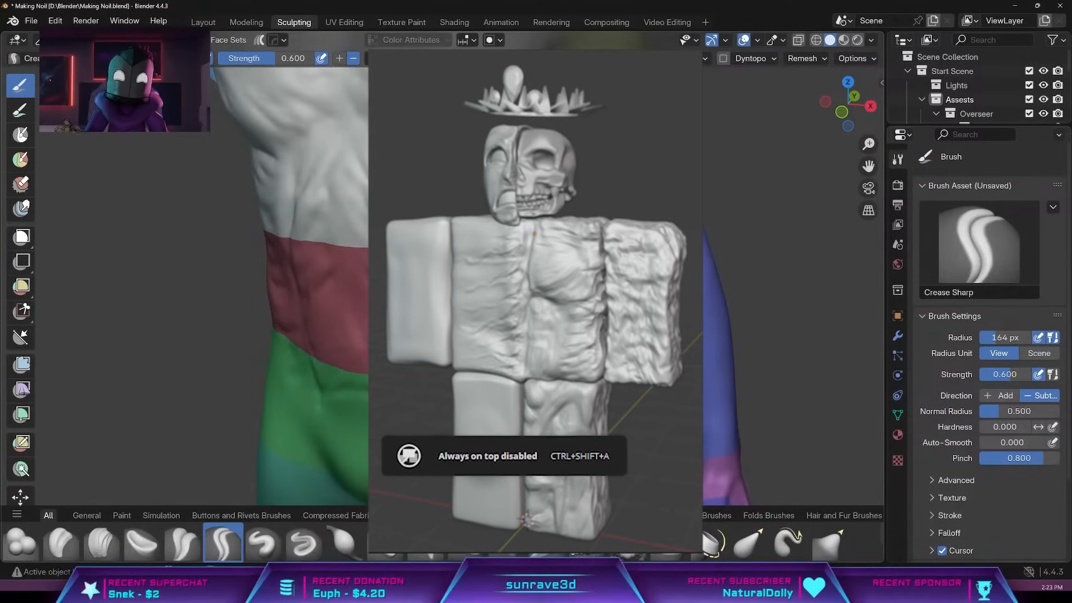
{"action": "middle_click_drag", "start_coordinate": [513, 312], "coordinate": [541, 317]}
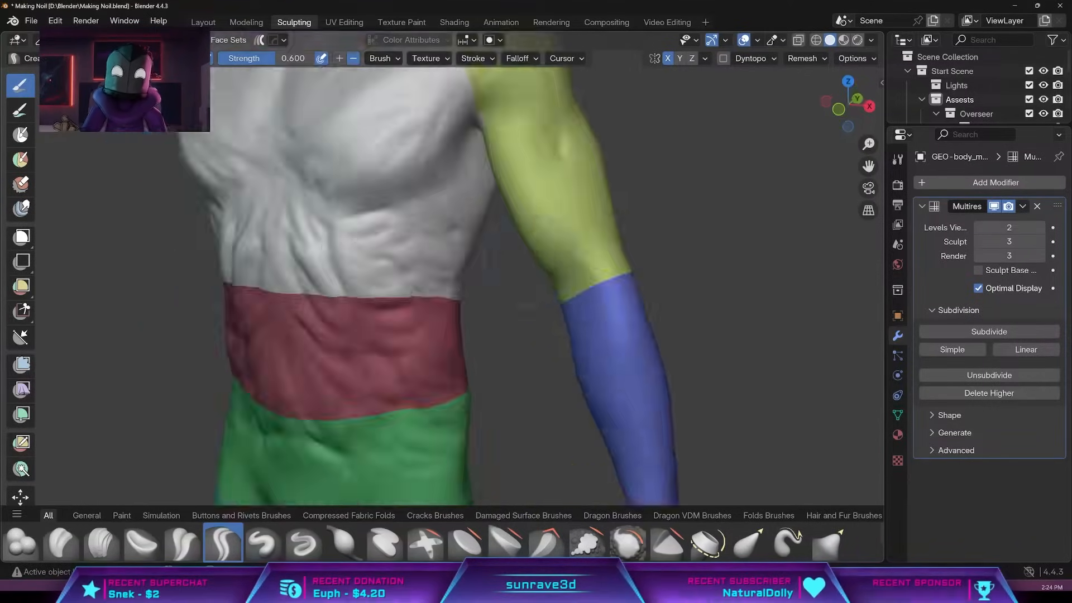
Sculpt skin folds over the shoulders, upper arm, torso and waist with the subtracting Crease Sharp brush at 0.600 strength.
{"action": "key", "text": "g"}
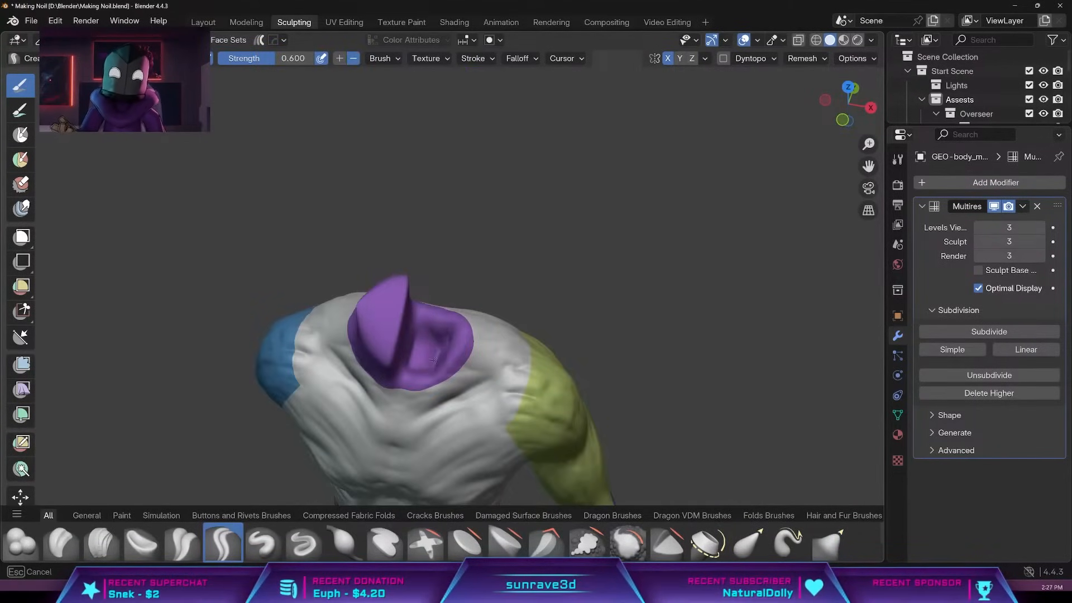
{"action": "middle_click_drag", "start_coordinate": [413, 367], "coordinate": [449, 289]}
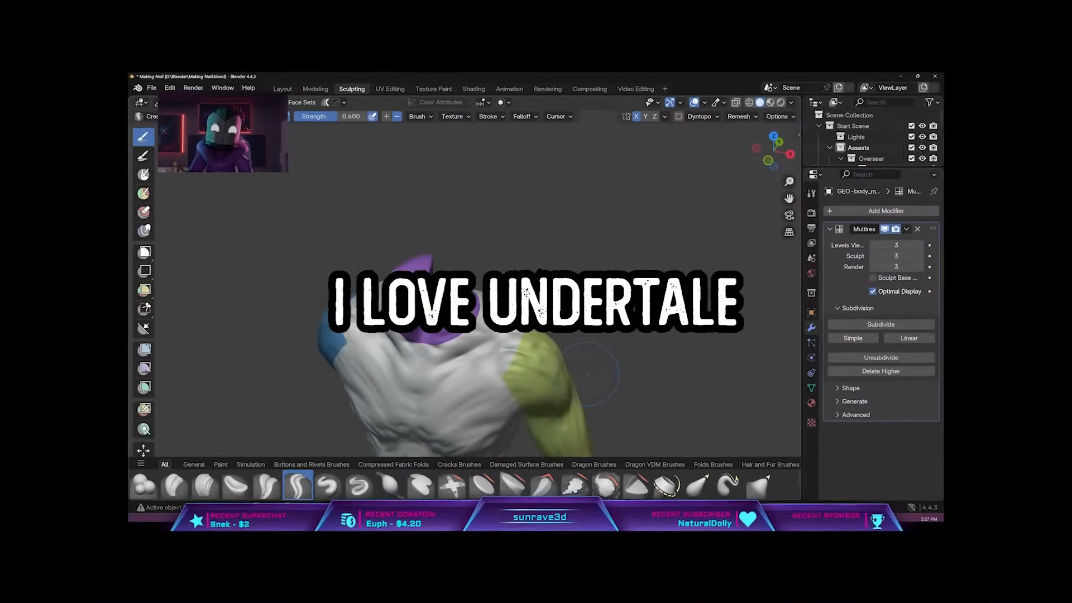
{"action": "middle_click_drag", "start_coordinate": [600, 382], "coordinate": [628, 384]}
{"action": "middle_click_drag", "start_coordinate": [469, 346], "coordinate": [541, 344]}
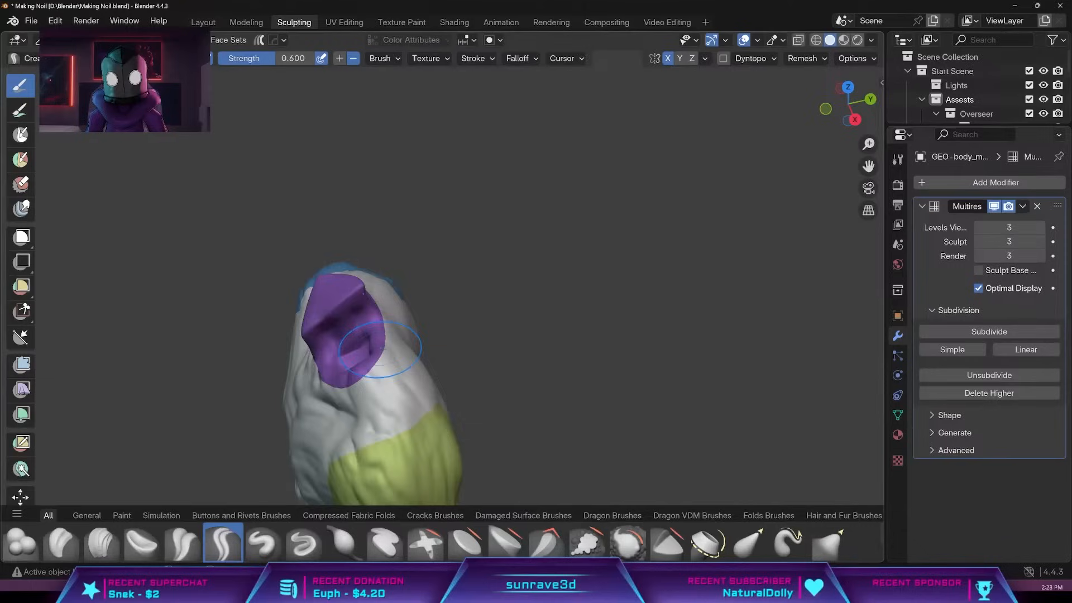
{"action": "middle_click_drag", "start_coordinate": [365, 326], "coordinate": [492, 351]}
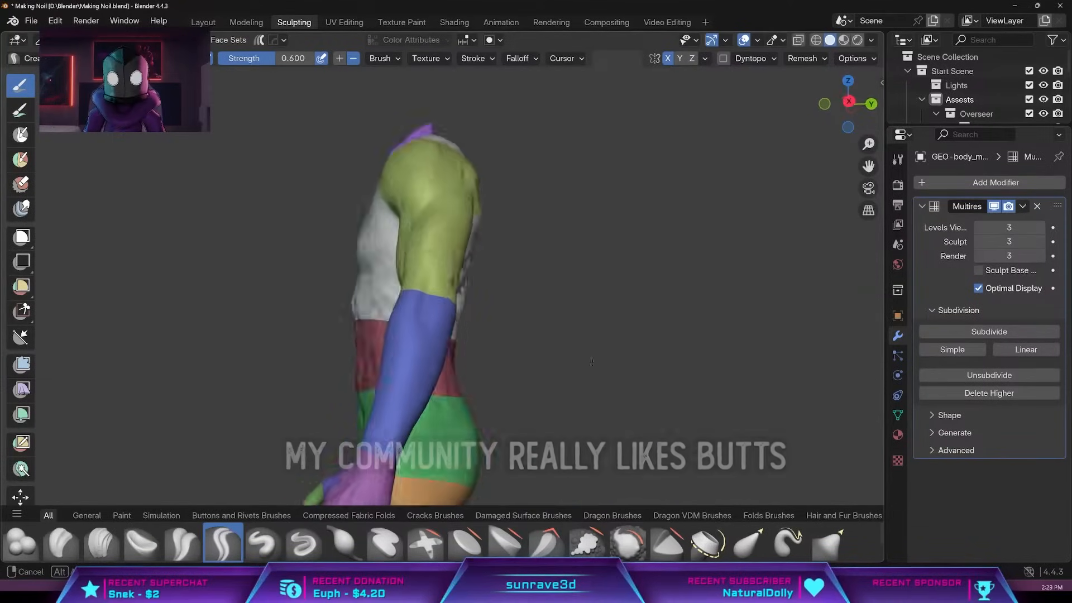
{"action": "middle_click_drag", "start_coordinate": [399, 357], "coordinate": [590, 275]}
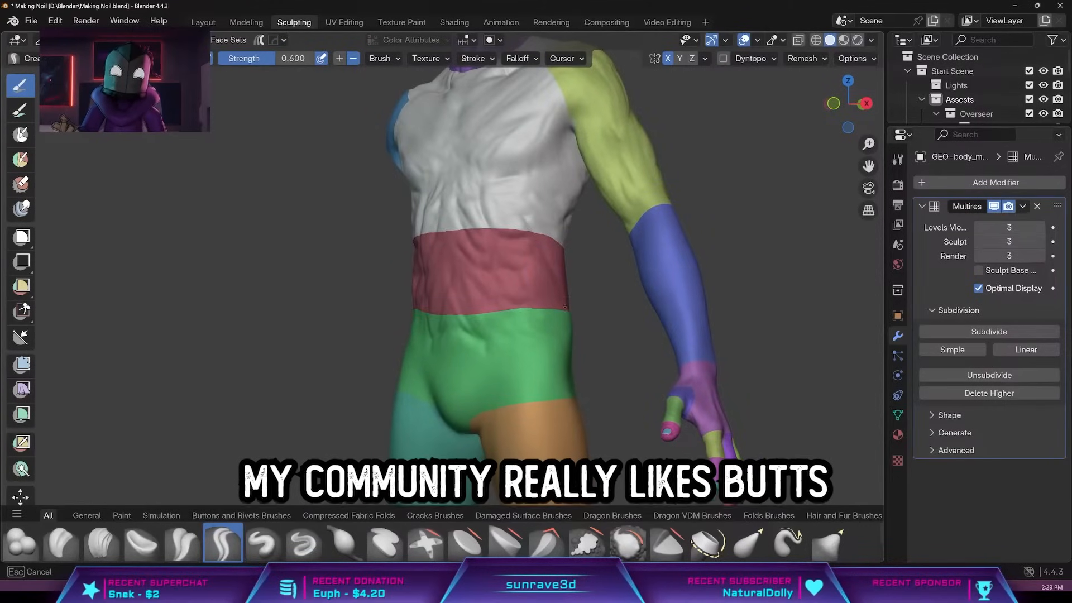
{"action": "left_click_drag", "start_coordinate": [431, 316], "coordinate": [435, 338]}
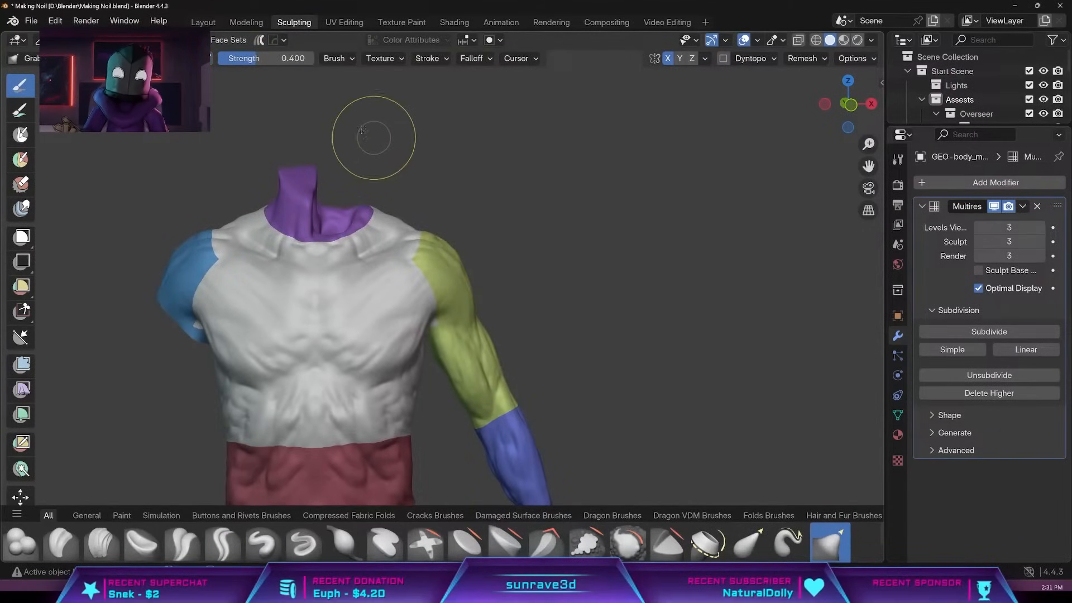
Reshape the body's pelvis with a resized Grab brush at 0.400 strength, and return to a resized Crease Sharp brush.
{"action": "key", "text": "f"}
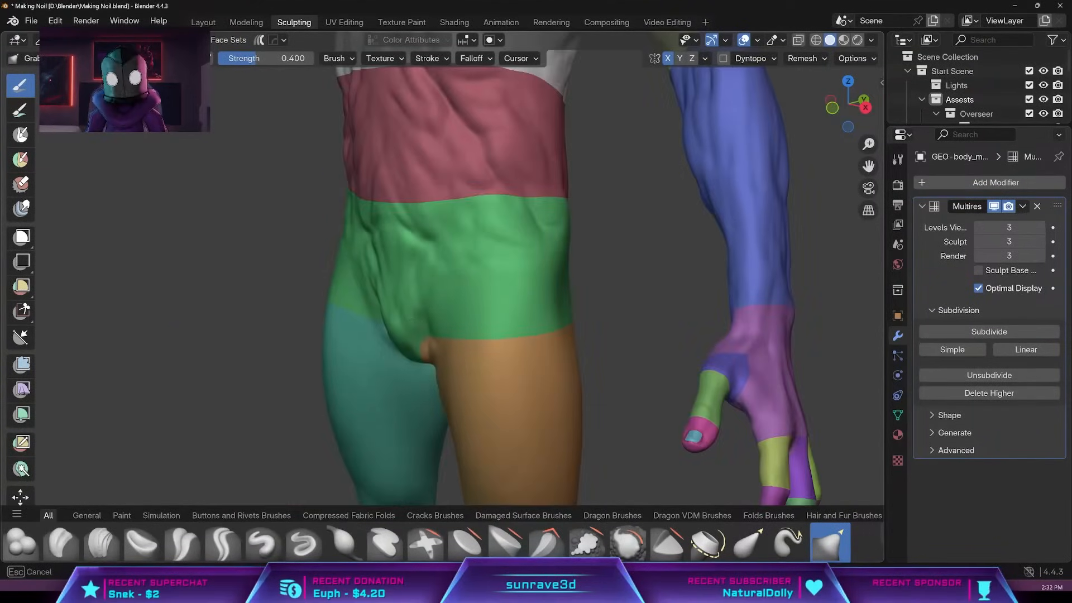
{"action": "mouse_move", "coordinate": [479, 325]}
{"action": "middle_mouse_down"}
{"action": "mouse_move", "coordinate": [578, 306]}
{"action": "mouse_move", "coordinate": [450, 327]}
{"action": "middle_mouse_up"}
{"action": "middle_click_drag", "start_coordinate": [385, 452], "coordinate": [407, 411]}
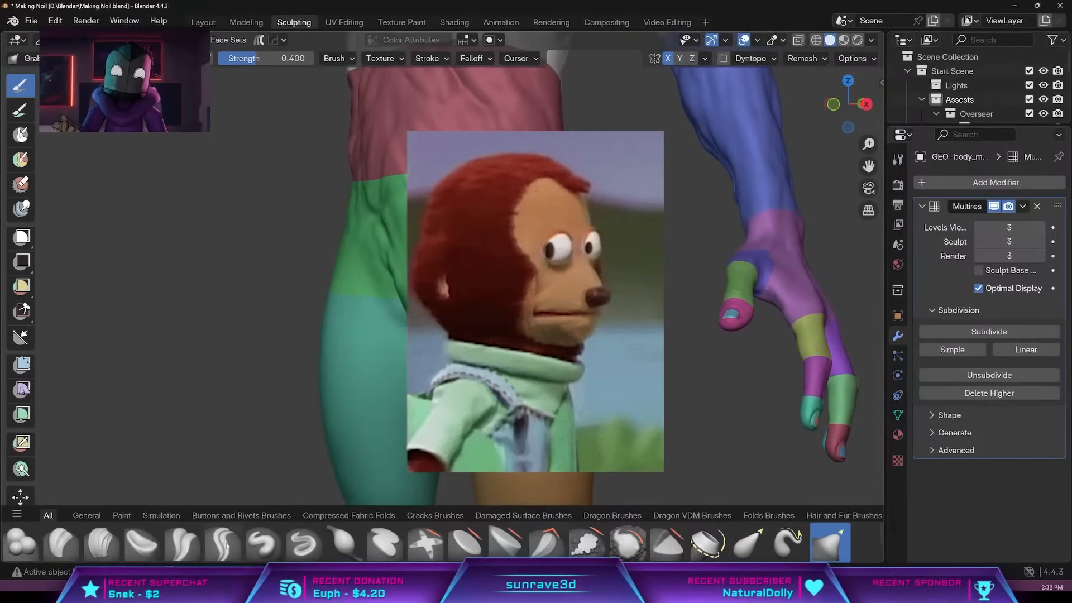
{"action": "key", "text": "shift+c"}
{"action": "key", "text": "f"}
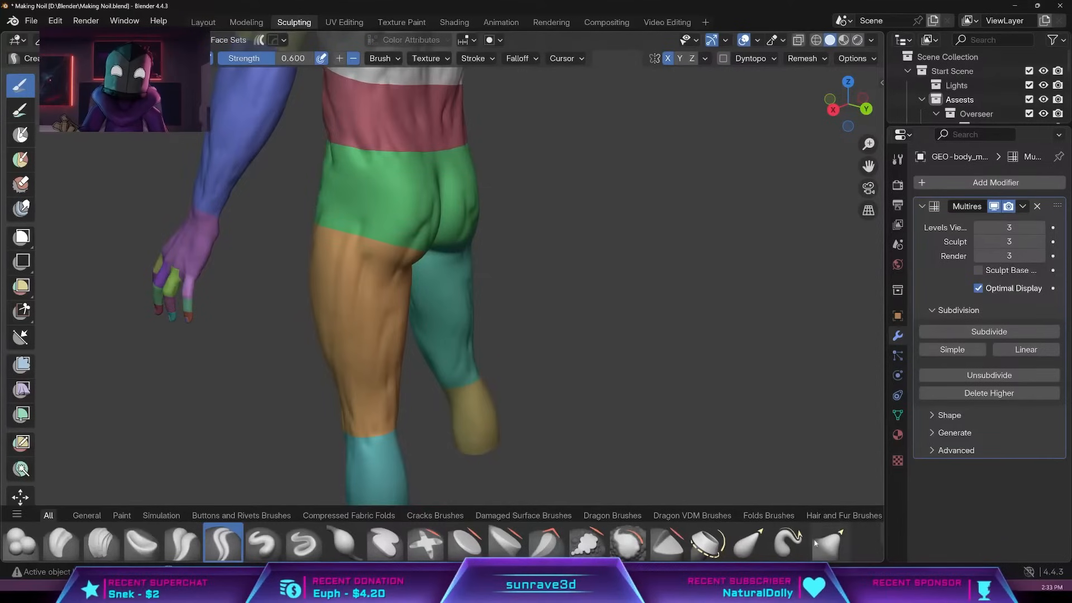
Flatten the buttocks from the side with a large Grab brush at 0.400 strength.
{"action": "left_click", "coordinate": [828, 537]}
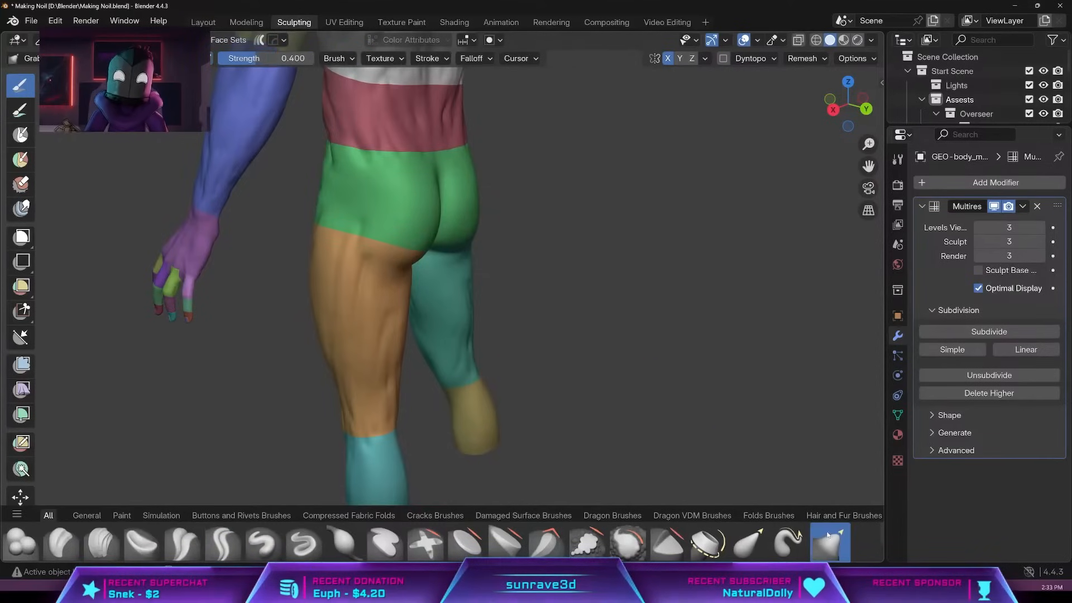
{"action": "middle_click_drag", "start_coordinate": [634, 192], "coordinate": [474, 210]}
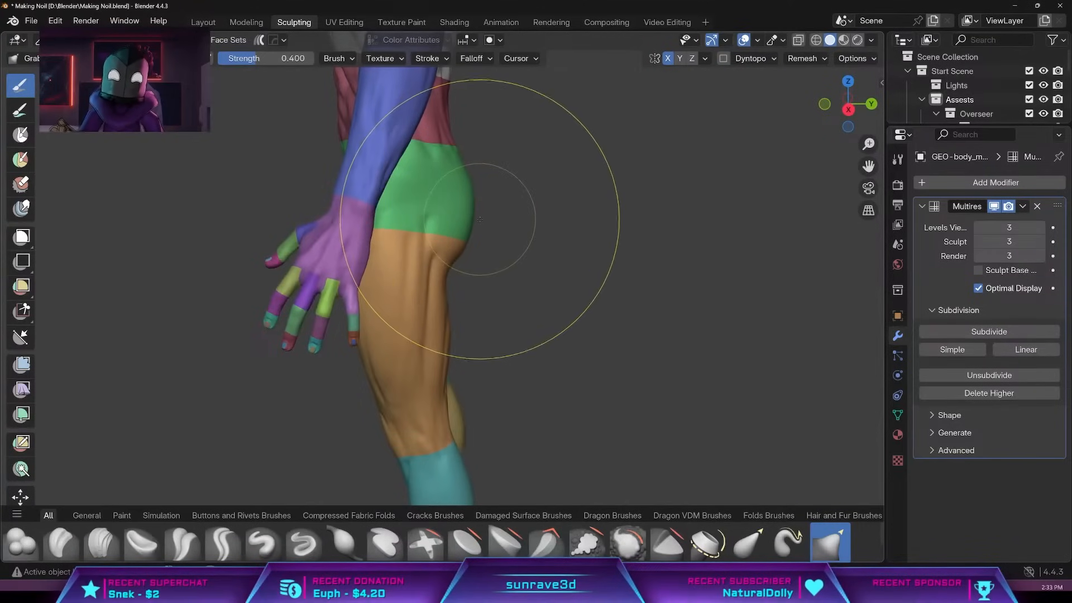
{"action": "left_click_drag", "start_coordinate": [477, 219], "coordinate": [396, 218]}
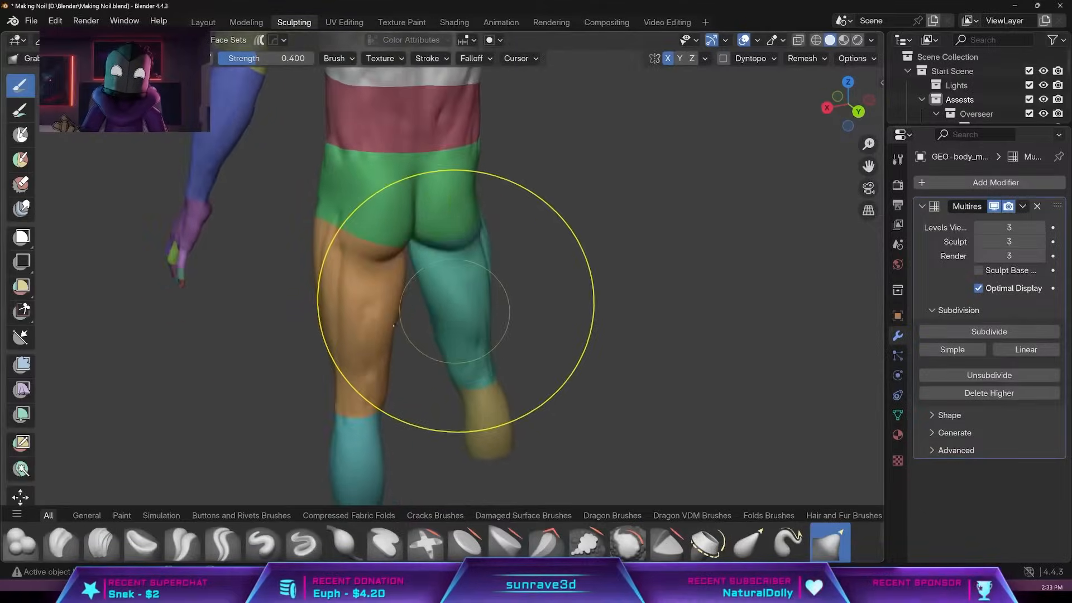
Carve long muscle-like folds into the hips and thighs with the subtracting Crease Sharp brush at 0.600 strength.
{"action": "middle_click_drag", "start_coordinate": [646, 335], "coordinate": [569, 335]}
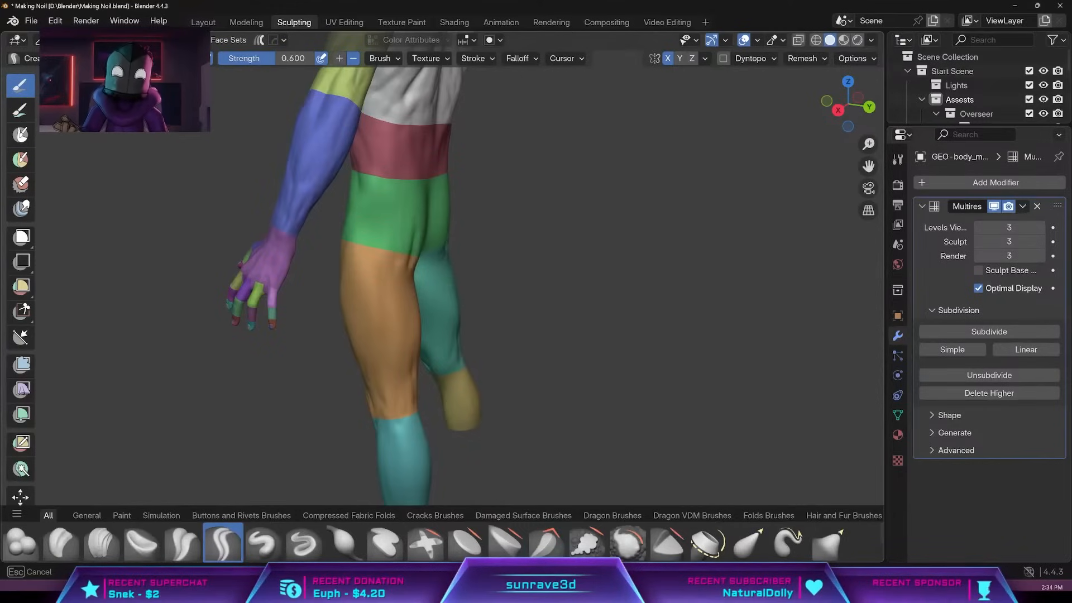
{"action": "middle_click_drag", "start_coordinate": [355, 331], "coordinate": [400, 316]}
{"action": "mouse_move", "coordinate": [417, 365]}
{"action": "middle_mouse_down"}
{"action": "mouse_move", "coordinate": [447, 352]}
{"action": "mouse_move", "coordinate": [409, 370]}
{"action": "middle_mouse_up"}
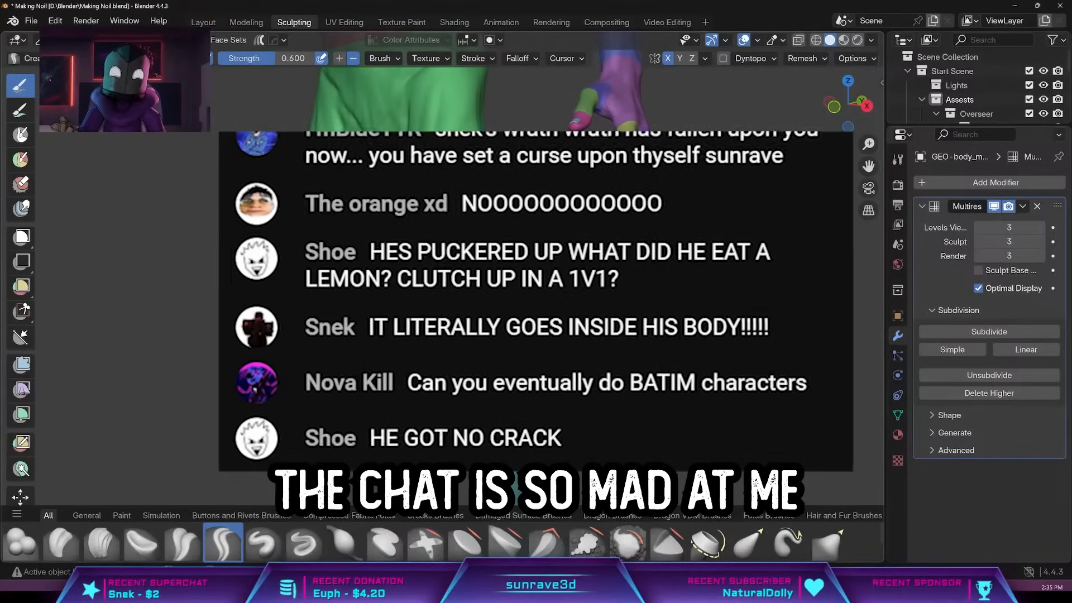
{"action": "middle_click_drag", "start_coordinate": [503, 335], "coordinate": [357, 335]}
{"action": "middle_click_drag", "start_coordinate": [530, 446], "coordinate": [507, 308]}
{"action": "left_click_drag", "start_coordinate": [507, 308], "coordinate": [533, 271]}
{"action": "middle_click_drag", "start_coordinate": [515, 385], "coordinate": [498, 208], "text": "shift"}
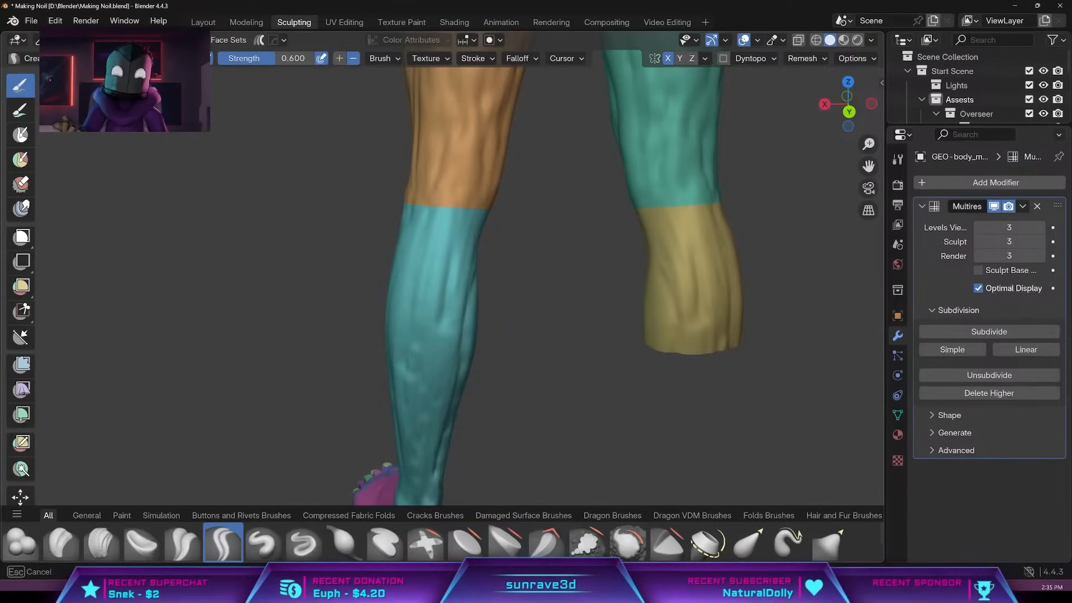
Continue the Crease Sharp folds down the knees, calves, shin and ankle of the lower legs.
{"action": "middle_click_drag", "start_coordinate": [455, 329], "coordinate": [627, 316]}
{"action": "middle_click_drag", "start_coordinate": [491, 374], "coordinate": [628, 351]}
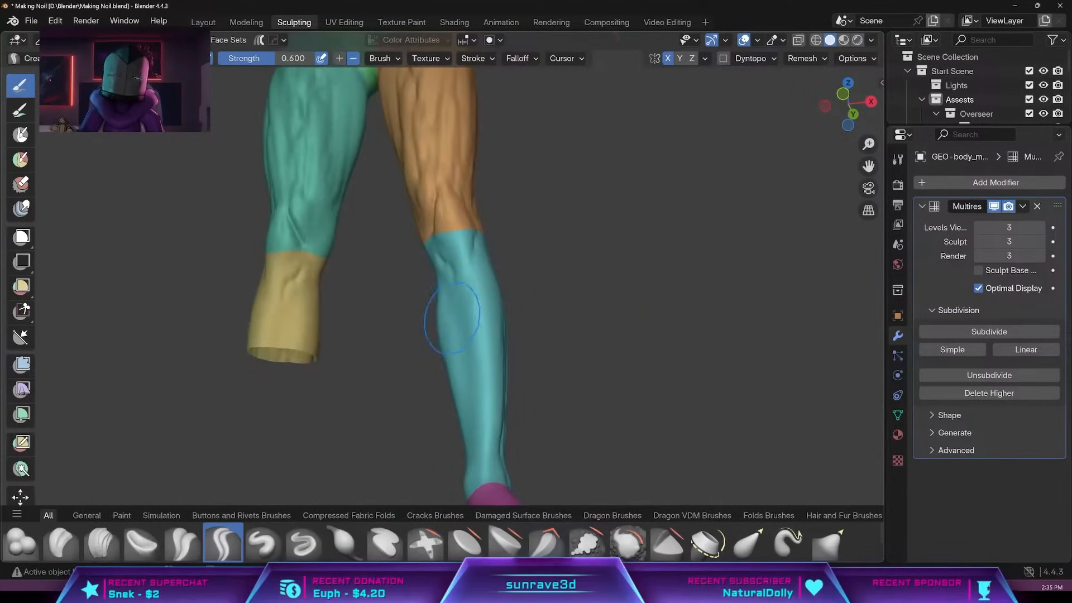
{"action": "middle_click_drag", "start_coordinate": [461, 425], "coordinate": [442, 295]}
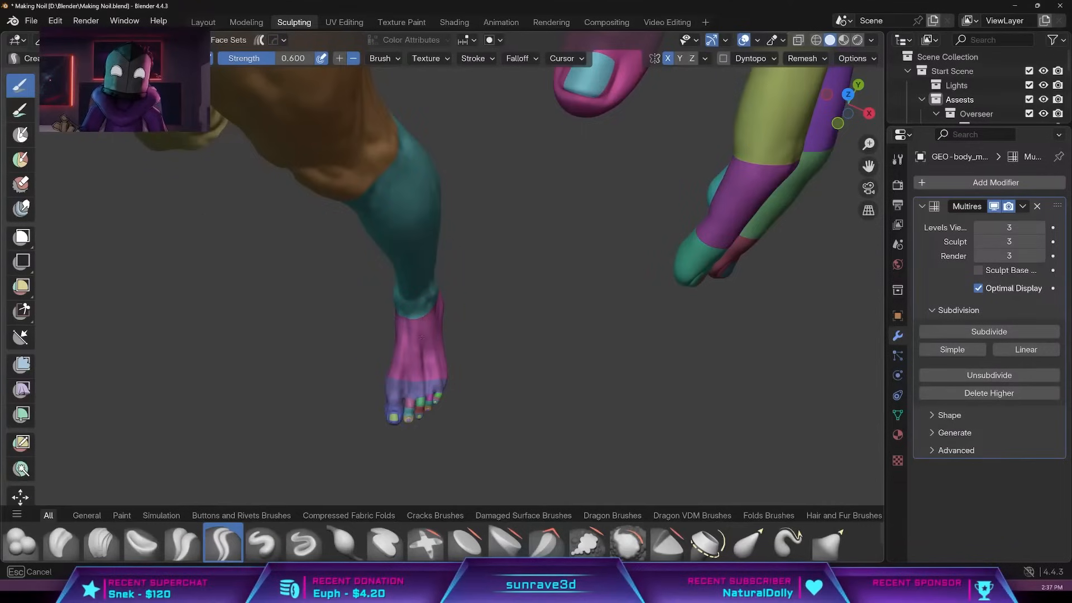
{"action": "middle_click_drag", "start_coordinate": [536, 380], "coordinate": [497, 304]}
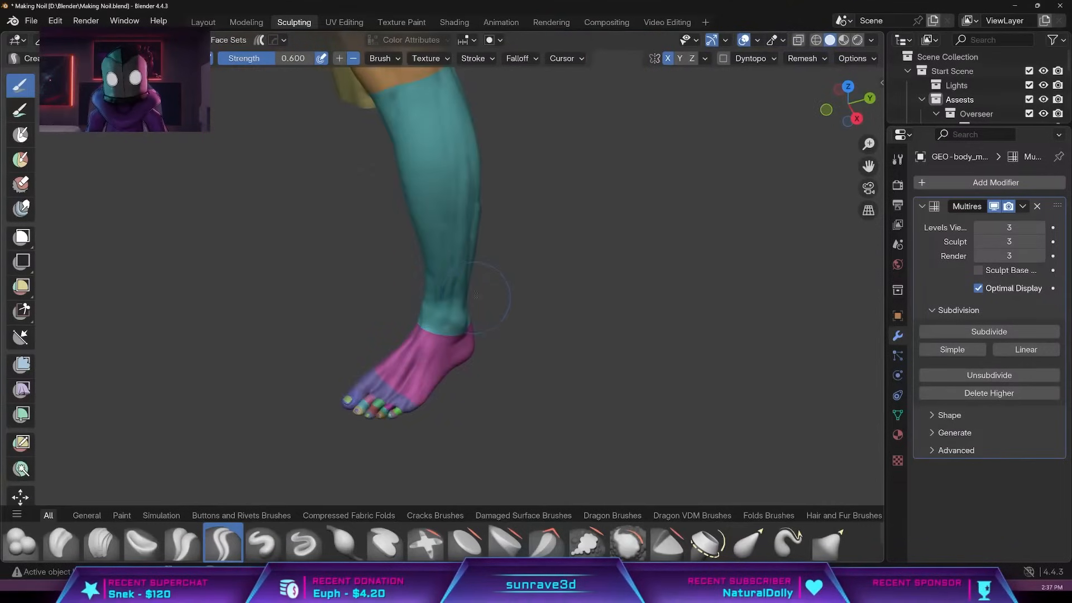
{"action": "middle_click_drag", "start_coordinate": [498, 168], "coordinate": [536, 447], "text": "shift"}
{"action": "mouse_move", "coordinate": [581, 318]}
{"action": "middle_mouse_down"}
{"action": "mouse_move", "coordinate": [549, 311]}
{"action": "mouse_move", "coordinate": [678, 443]}
{"action": "middle_mouse_up"}
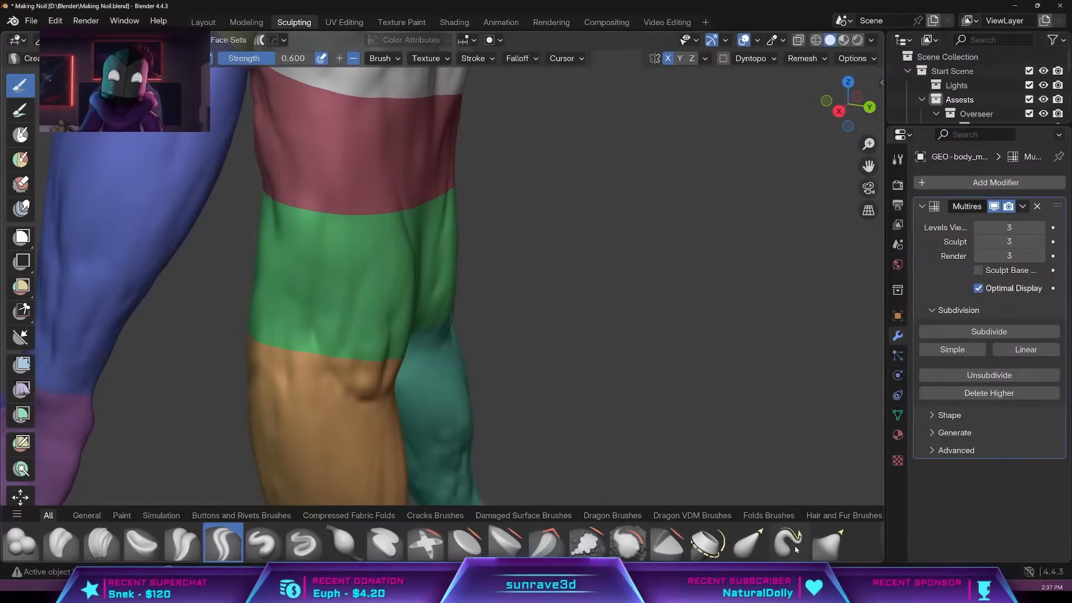
Pull the buttocks into a fuller, rounder shape from several angles with the Grab brush at 0.400 strength.
{"action": "left_click", "coordinate": [829, 542]}
{"action": "left_click_drag", "start_coordinate": [397, 304], "coordinate": [420, 295]}
{"action": "middle_click_drag", "start_coordinate": [420, 294], "coordinate": [352, 337]}
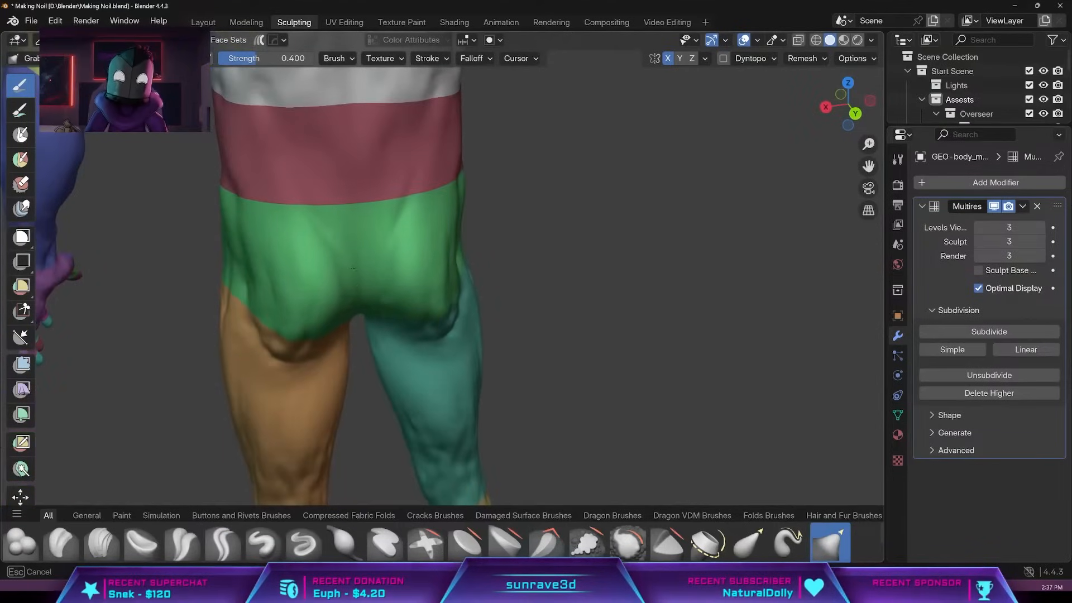
{"action": "left_click_drag", "start_coordinate": [302, 234], "coordinate": [285, 246]}
{"action": "mouse_move", "coordinate": [262, 289]}
{"action": "middle_mouse_down"}
{"action": "mouse_move", "coordinate": [391, 340]}
{"action": "mouse_move", "coordinate": [346, 270]}
{"action": "middle_mouse_up"}
{"action": "left_click_drag", "start_coordinate": [290, 235], "coordinate": [286, 233]}
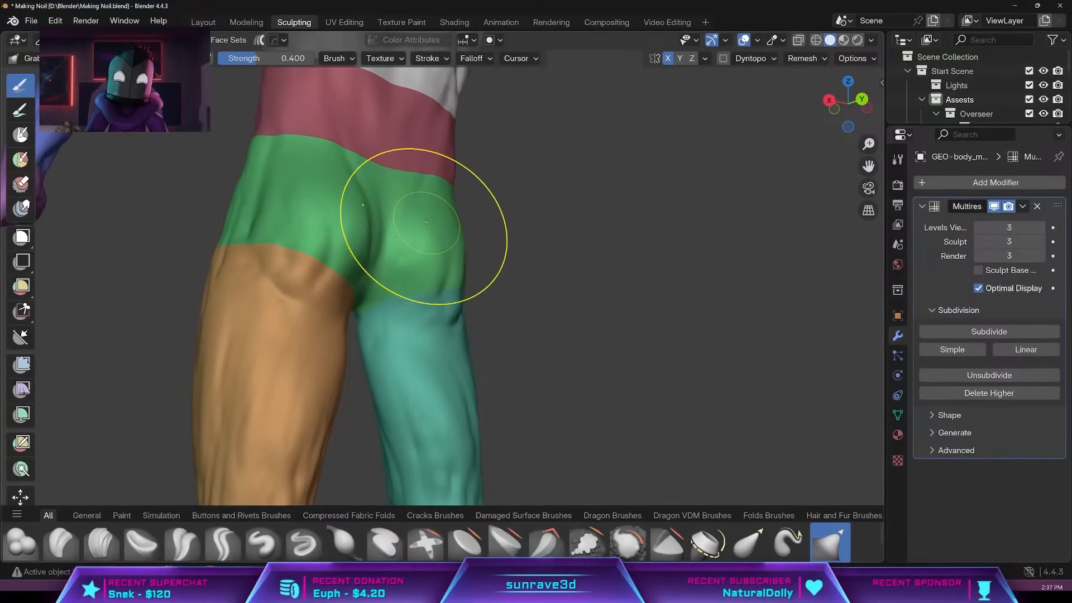
{"action": "middle_click_drag", "start_coordinate": [427, 223], "coordinate": [383, 328]}
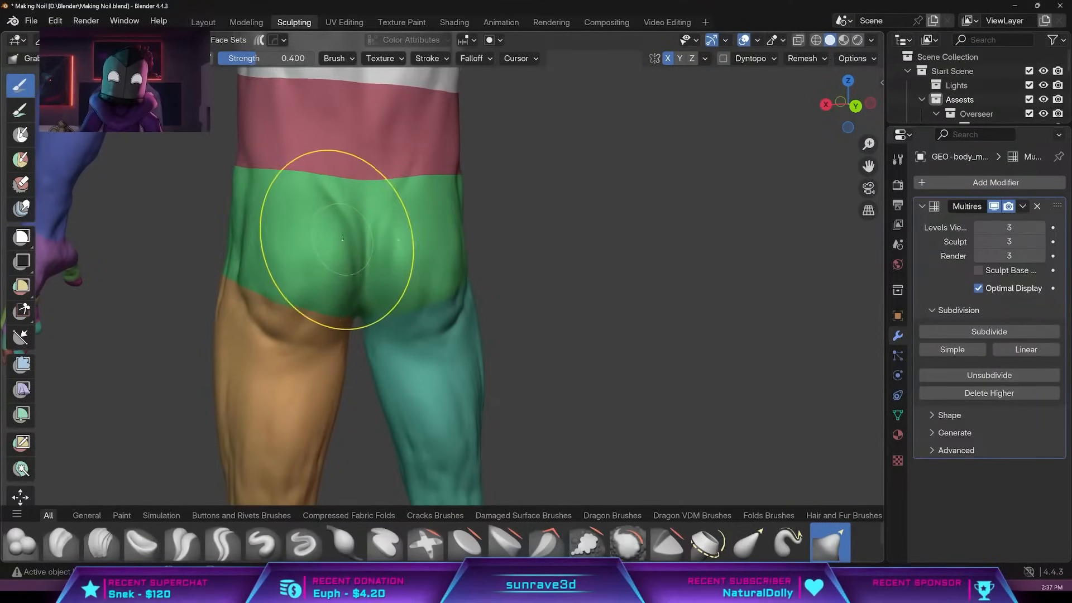
{"action": "middle_click_drag", "start_coordinate": [339, 199], "coordinate": [323, 227]}
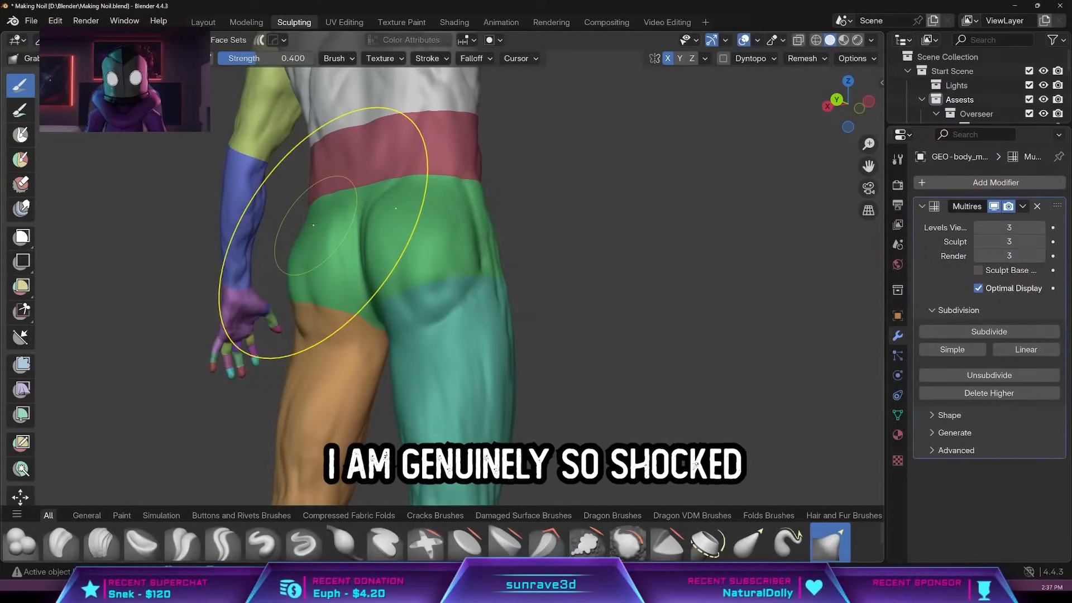
{"action": "mouse_move", "coordinate": [392, 337]}
{"action": "middle_mouse_down"}
{"action": "mouse_move", "coordinate": [445, 318]}
{"action": "mouse_move", "coordinate": [505, 324]}
{"action": "middle_mouse_up"}
{"action": "middle_click_drag", "start_coordinate": [324, 294], "coordinate": [458, 333]}
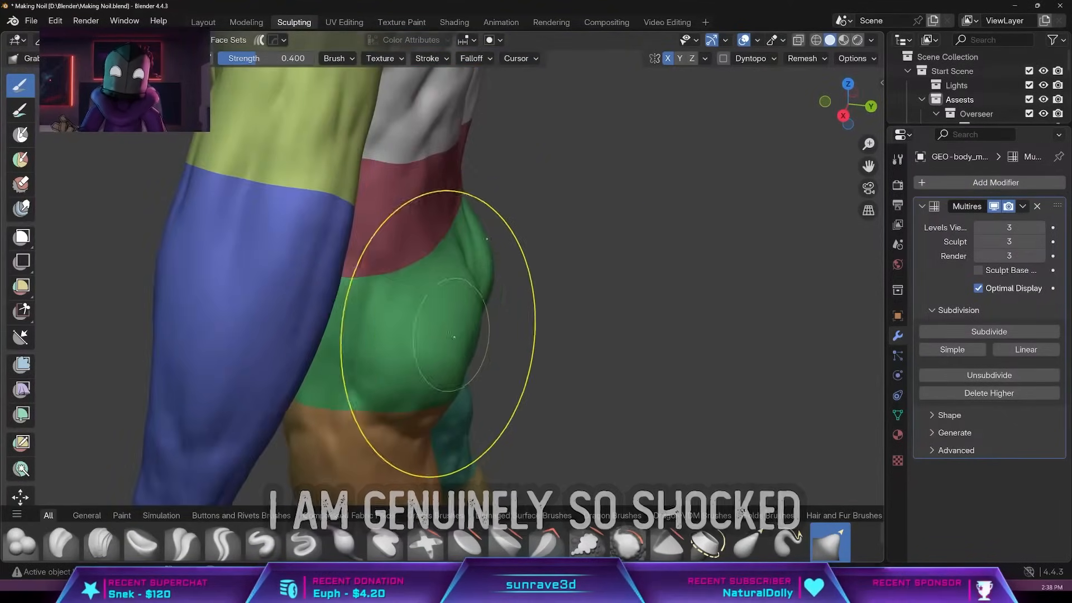
{"action": "middle_click_drag", "start_coordinate": [491, 455], "coordinate": [558, 315]}
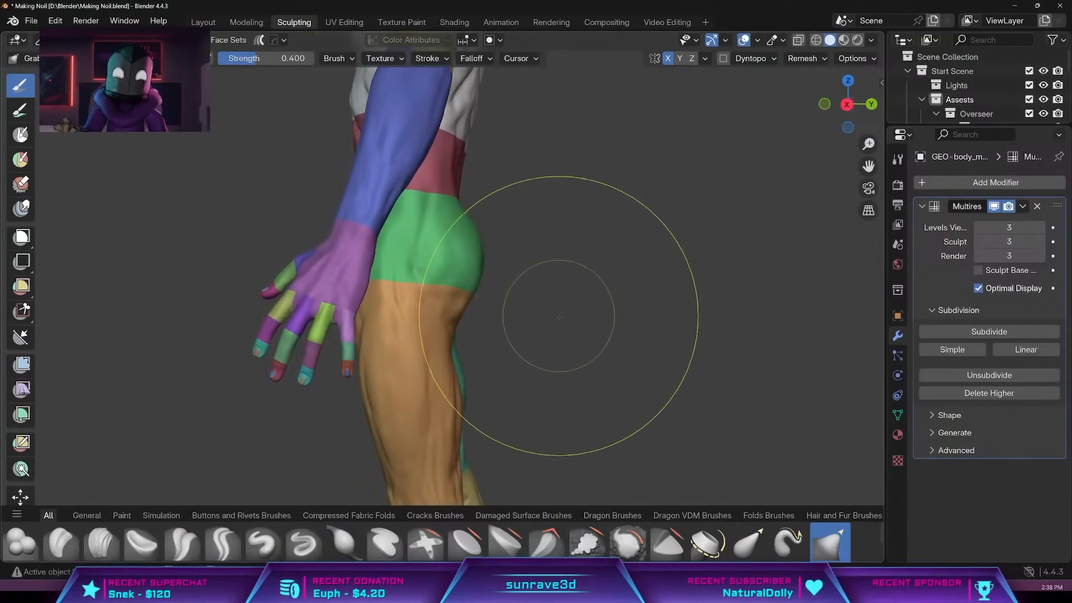
Try to stretch the hips far out behind the body with a huge Grab brush at 1.000 strength.
{"action": "scroll", "coordinate": [558, 315], "scroll_direction": "down", "scroll_amount": 5}
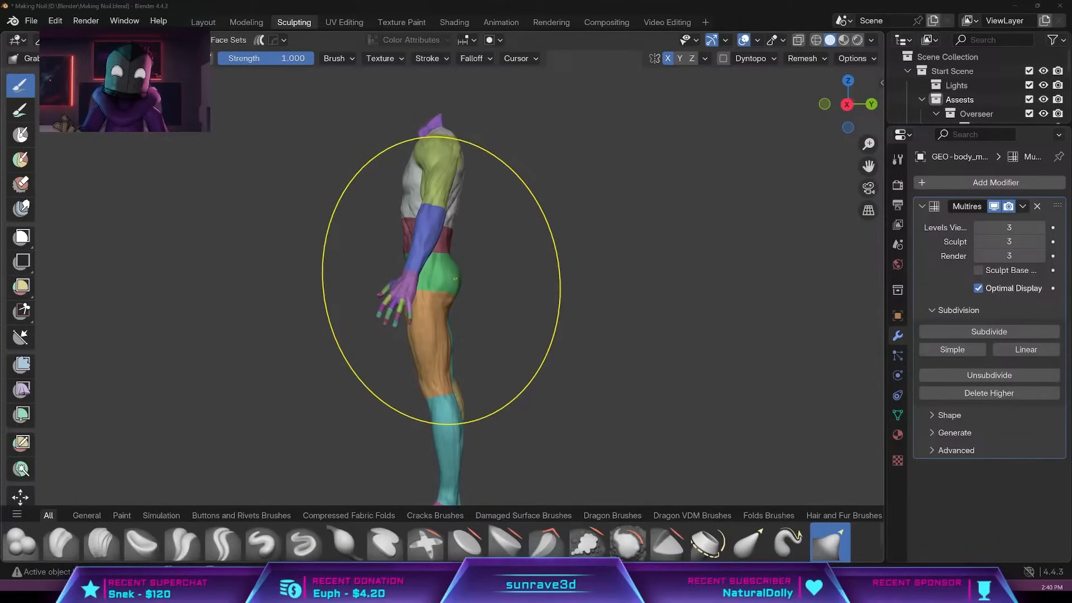
{"action": "mouse_move", "coordinate": [455, 279]}
{"action": "left_mouse_down"}
{"action": "mouse_move", "coordinate": [675, 287]}
{"action": "mouse_move", "coordinate": [936, 322]}
{"action": "left_mouse_up"}
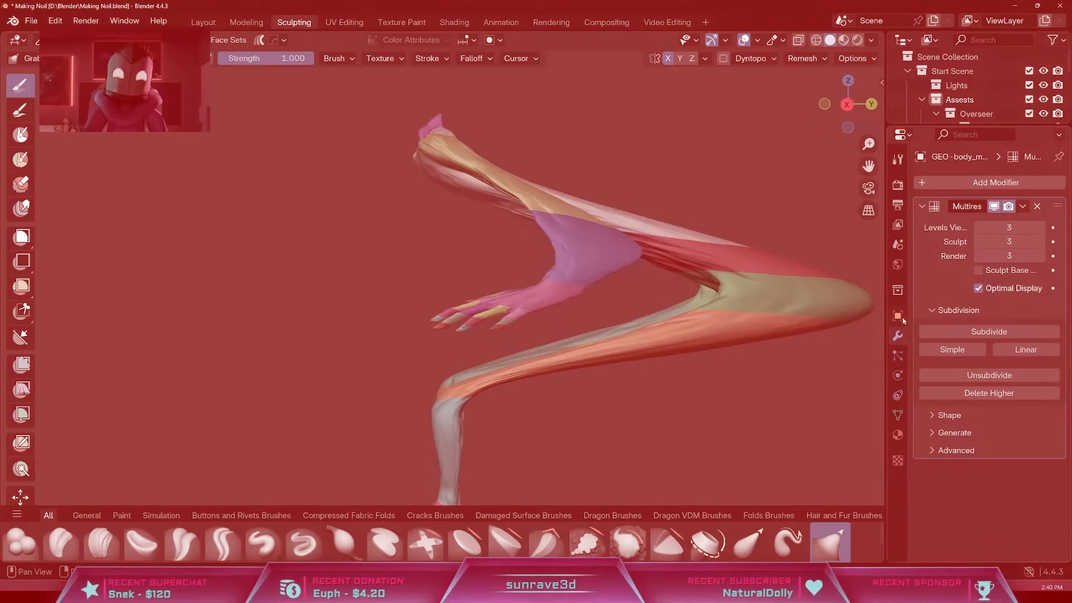
{"action": "scroll", "coordinate": [625, 371], "scroll_direction": "down", "scroll_amount": 5}
{"action": "mouse_move", "coordinate": [600, 371]}
{"action": "middle_mouse_down"}
{"action": "mouse_move", "coordinate": [705, 405]}
{"action": "mouse_move", "coordinate": [712, 382]}
{"action": "middle_mouse_up"}
{"action": "middle_click_drag", "start_coordinate": [340, 307], "coordinate": [528, 318]}
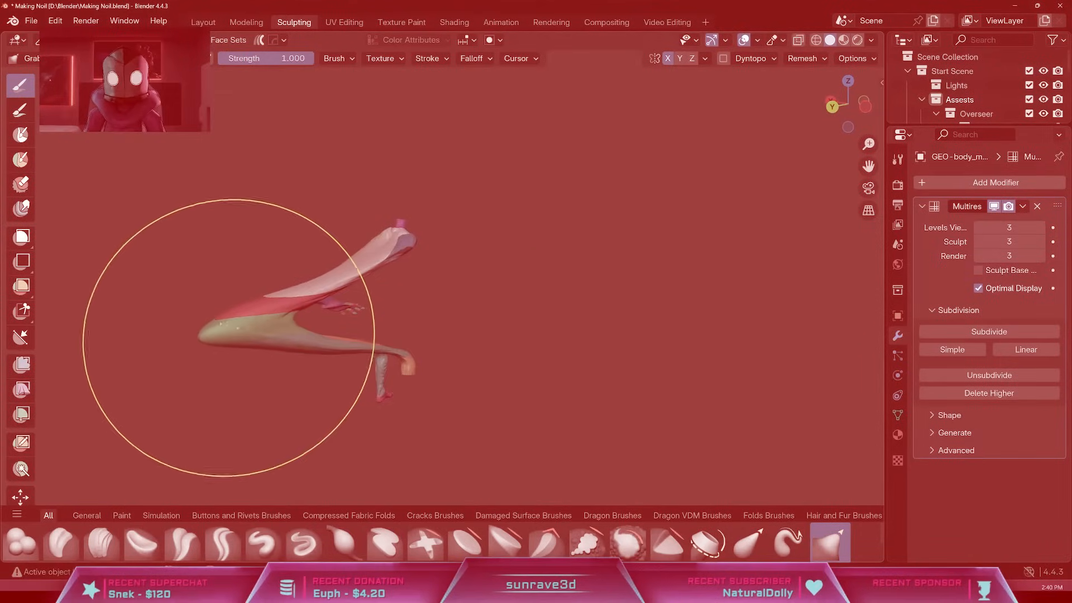
{"action": "left_click_drag", "start_coordinate": [228, 337], "coordinate": [240, 320]}
{"action": "middle_click_drag", "start_coordinate": [144, 275], "coordinate": [697, 414]}
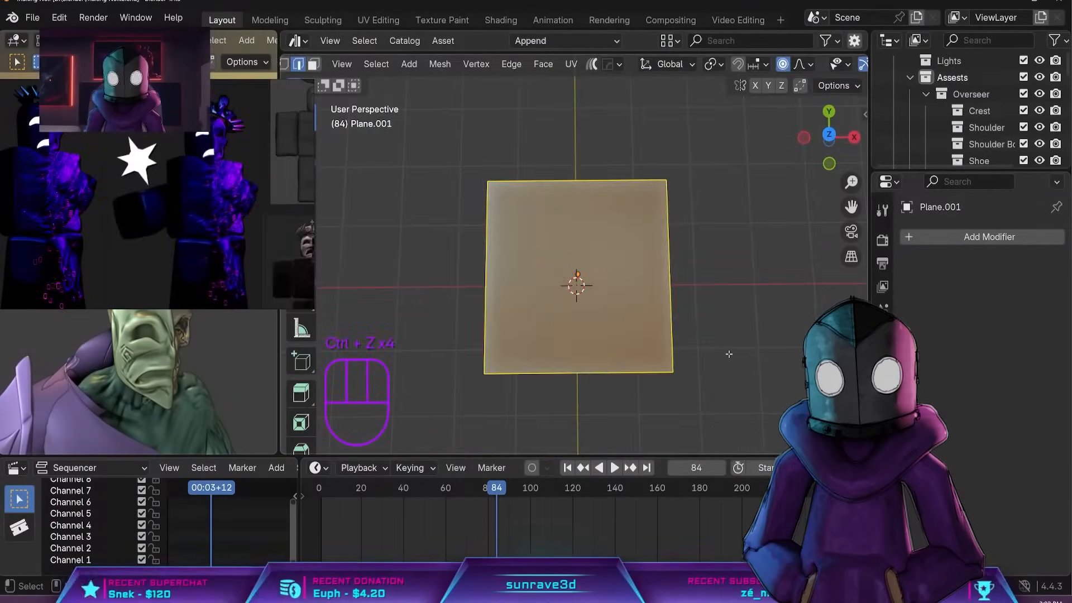
Undo the last edits to the new plane mesh.
{"action": "key", "text": "ctrl+z"}
{"action": "key", "text": "ctrl+z"}
{"action": "key", "text": "ctrl+z"}
{"action": "key", "text": "ctrl+z"}
{"action": "key", "text": "ctrl+z"}
{"action": "key", "text": "ctrl+z"}
{"action": "key", "text": "ctrl+z"}
{"action": "key", "text": "ctrl+z"}
{"action": "key", "text": "ctrl+z"}
{"action": "key", "text": "ctrl+z"}
{"action": "key", "text": "ctrl+z"}
{"action": "key", "text": "ctrl+z"}
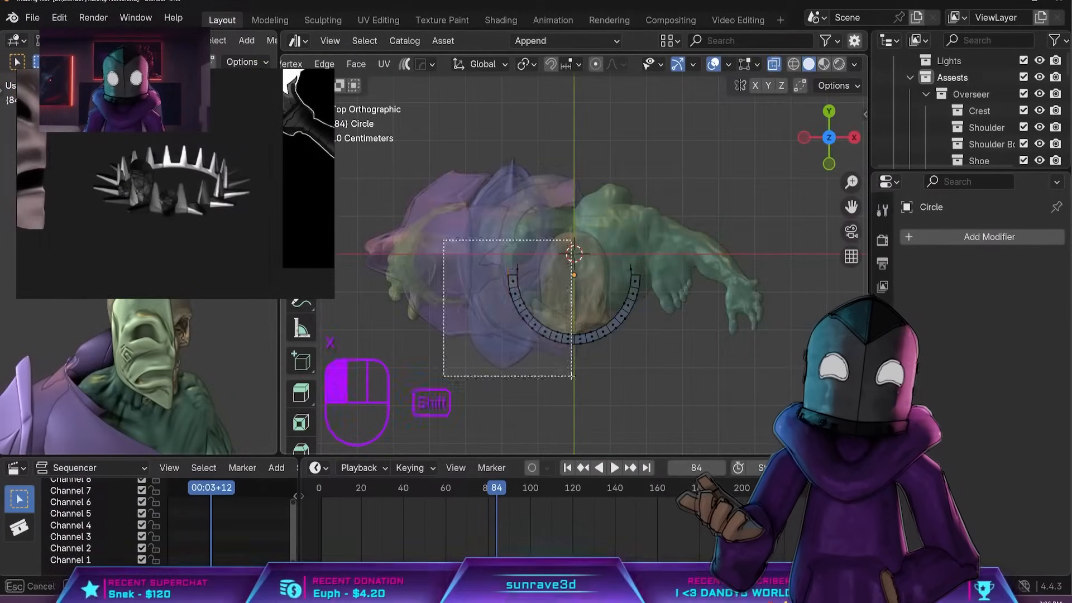
Delete one half of the crown's circular band around the head and open the choice of modifiers for it.
{"action": "left_click", "coordinate": [496, 261]}
{"action": "key", "text": "BackSpace"}
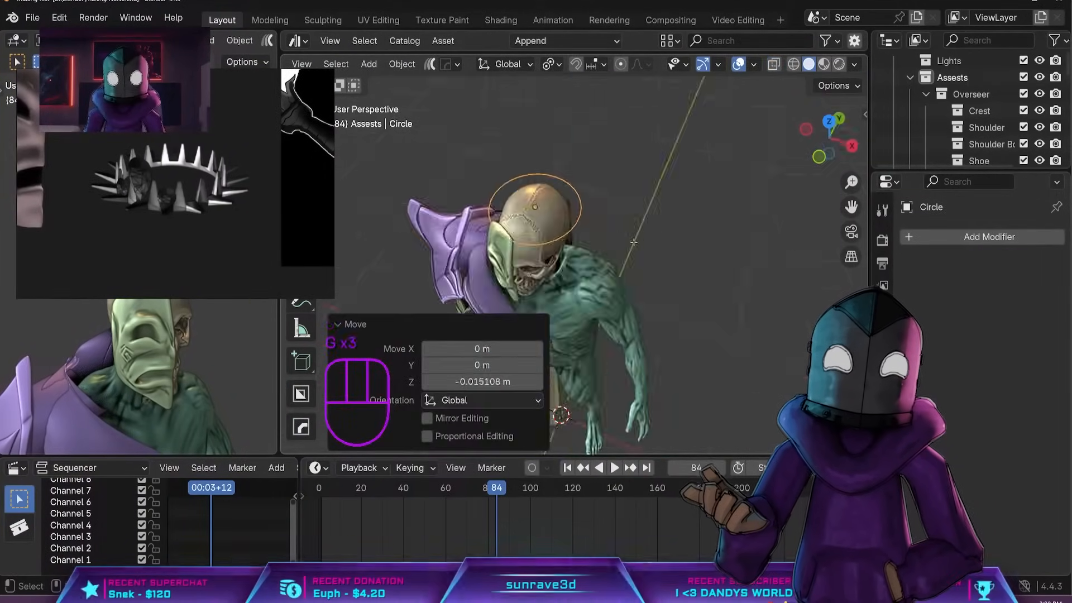
{"action": "left_click", "coordinate": [977, 237]}
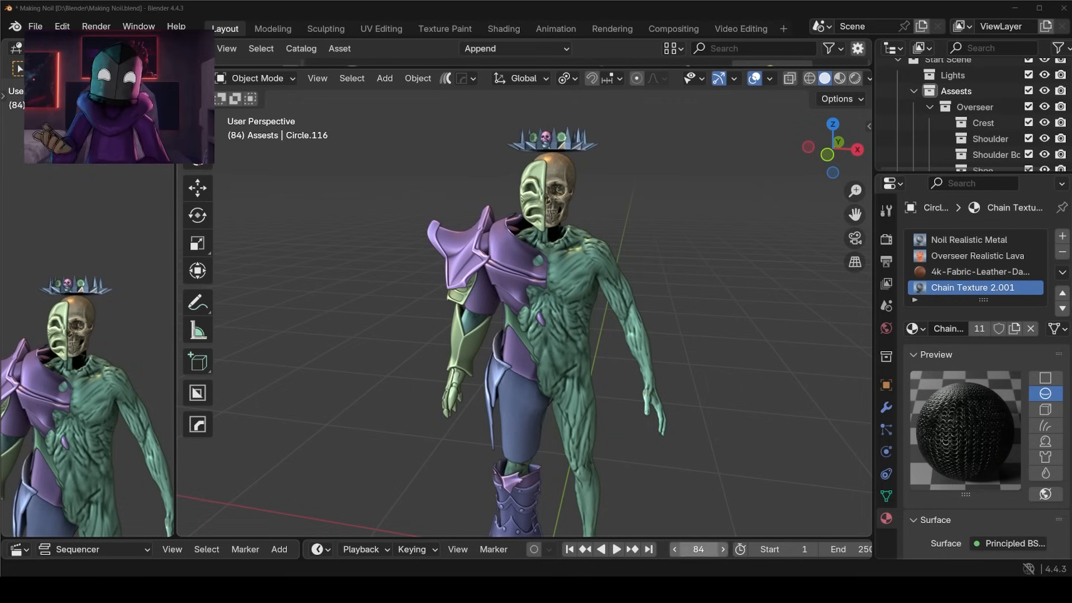
Switch to the reference image viewer, search the files for "noil" and open the Making Noil.pur board.
{"action": "left_click_drag", "start_coordinate": [0, 98], "coordinate": [449, 67]}
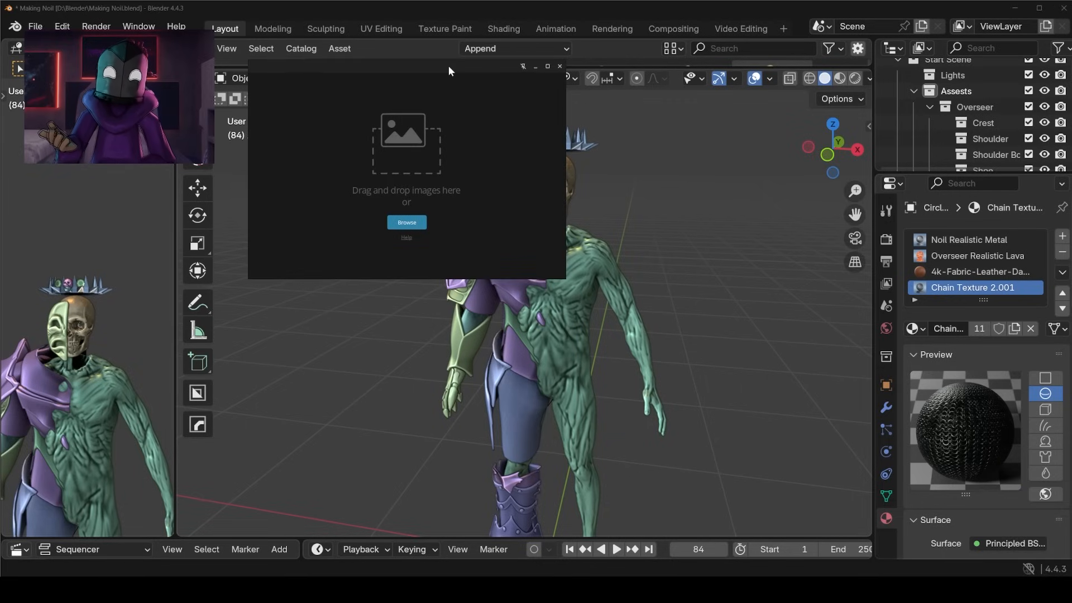
{"action": "left_click", "coordinate": [406, 222]}
{"action": "left_click", "coordinate": [652, 89]}
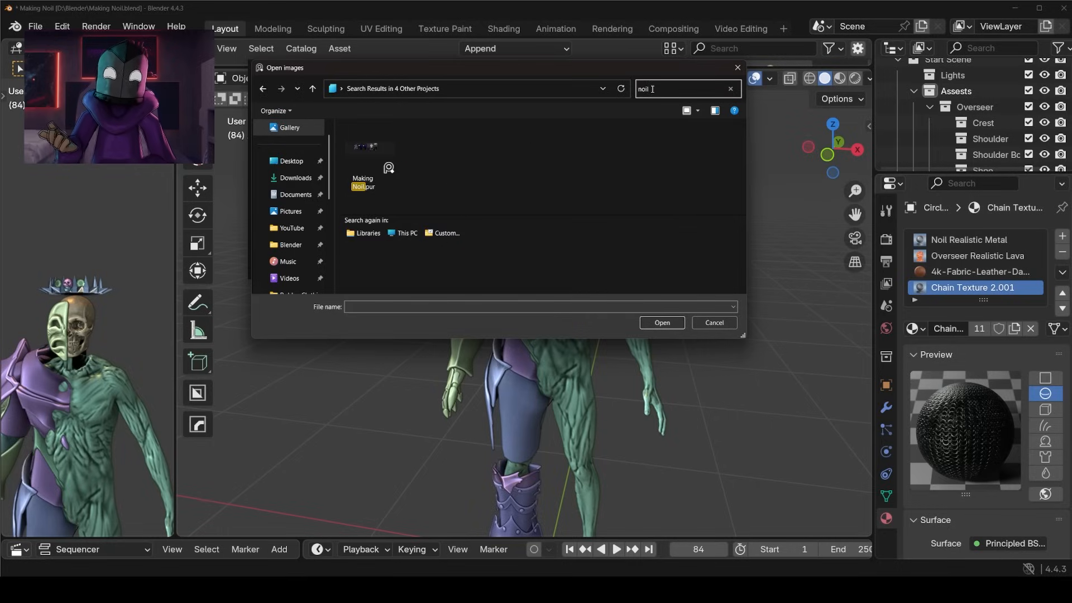
{"action": "double_click", "coordinate": [366, 162]}
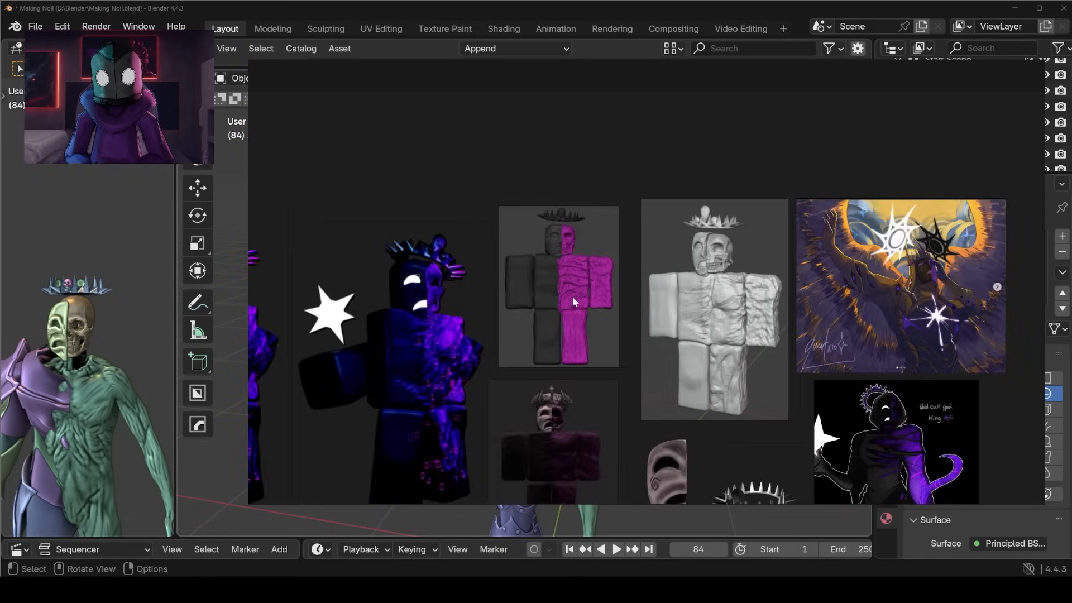
Examine the half-corrupted body, skull head and crown references on the Making Noil board.
{"action": "middle_click_drag", "start_coordinate": [572, 297], "coordinate": [663, 250]}
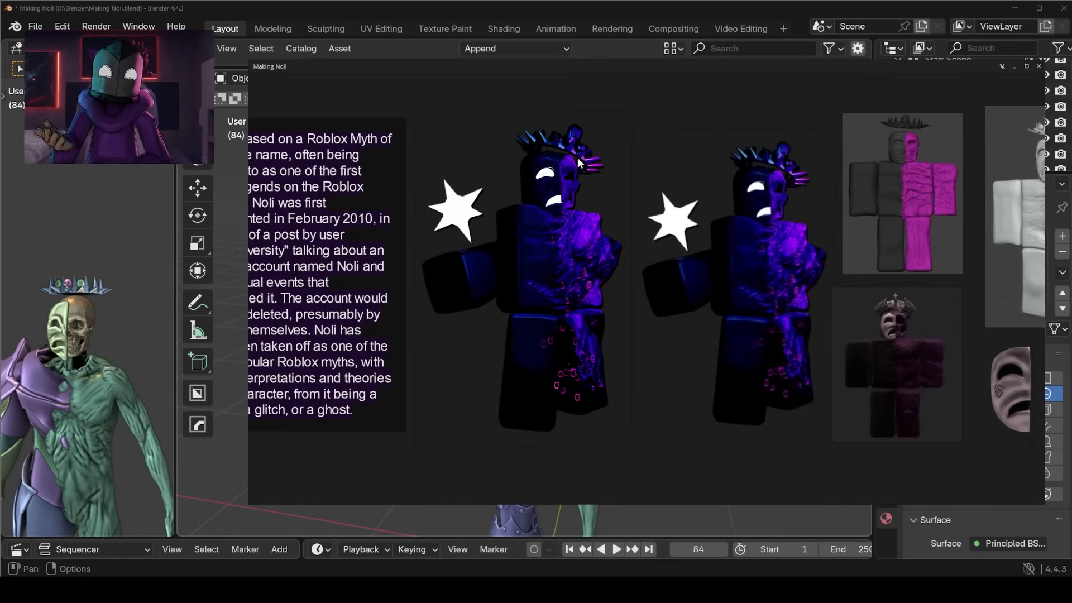
{"action": "middle_click_drag", "start_coordinate": [980, 249], "coordinate": [779, 324]}
{"action": "scroll", "coordinate": [842, 300], "scroll_direction": "up", "scroll_amount": 5}
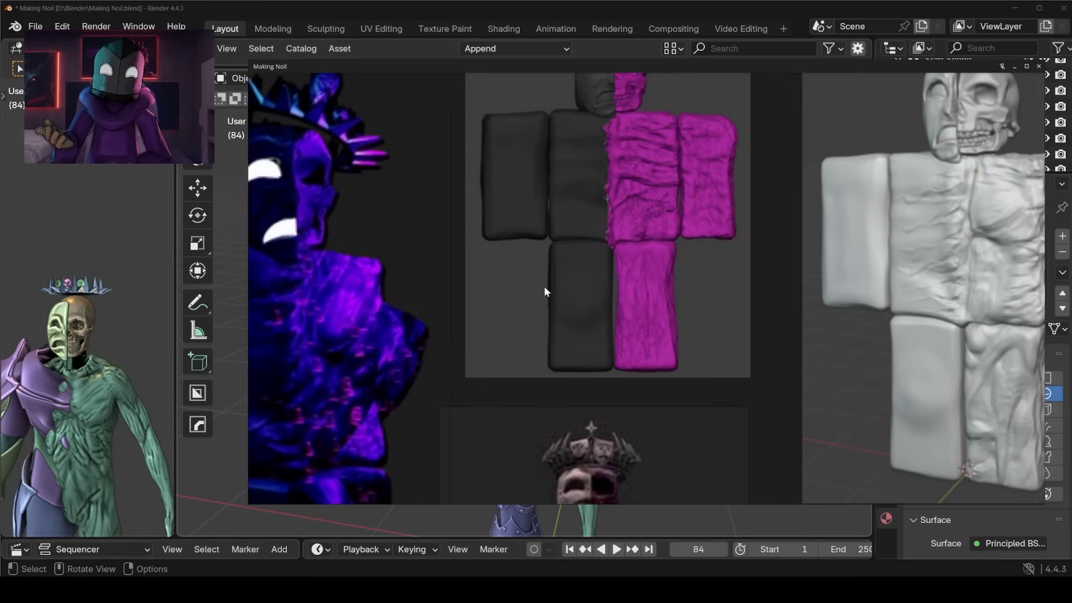
{"action": "scroll", "coordinate": [563, 293], "scroll_direction": "down", "scroll_amount": 3}
{"action": "middle_click_drag", "start_coordinate": [814, 249], "coordinate": [781, 275]}
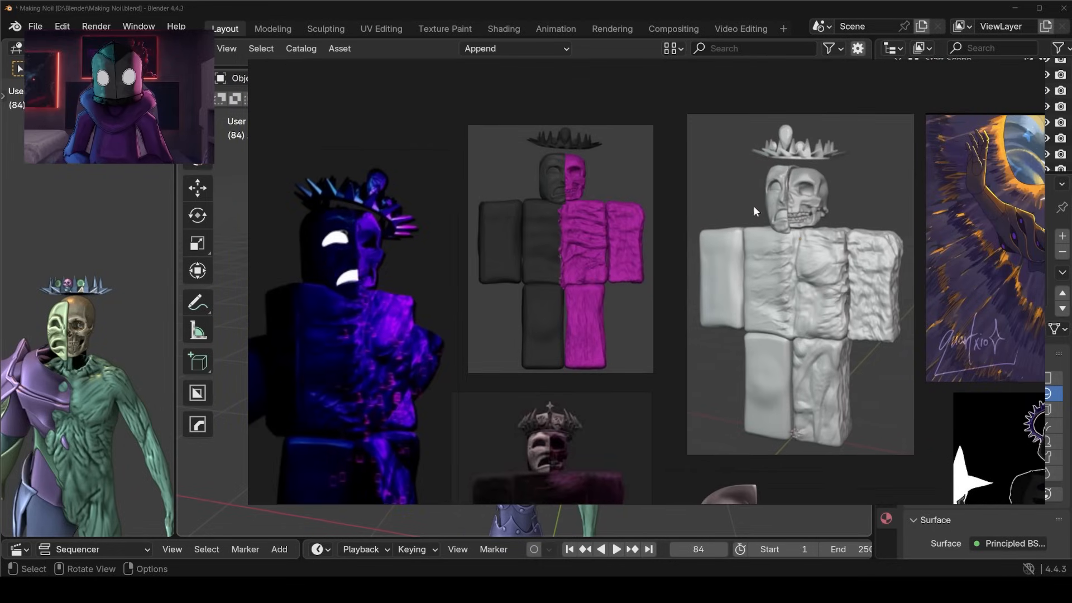
{"action": "middle_click_drag", "start_coordinate": [787, 345], "coordinate": [722, 278]}
{"action": "scroll", "coordinate": [720, 256], "scroll_direction": "up", "scroll_amount": 3}
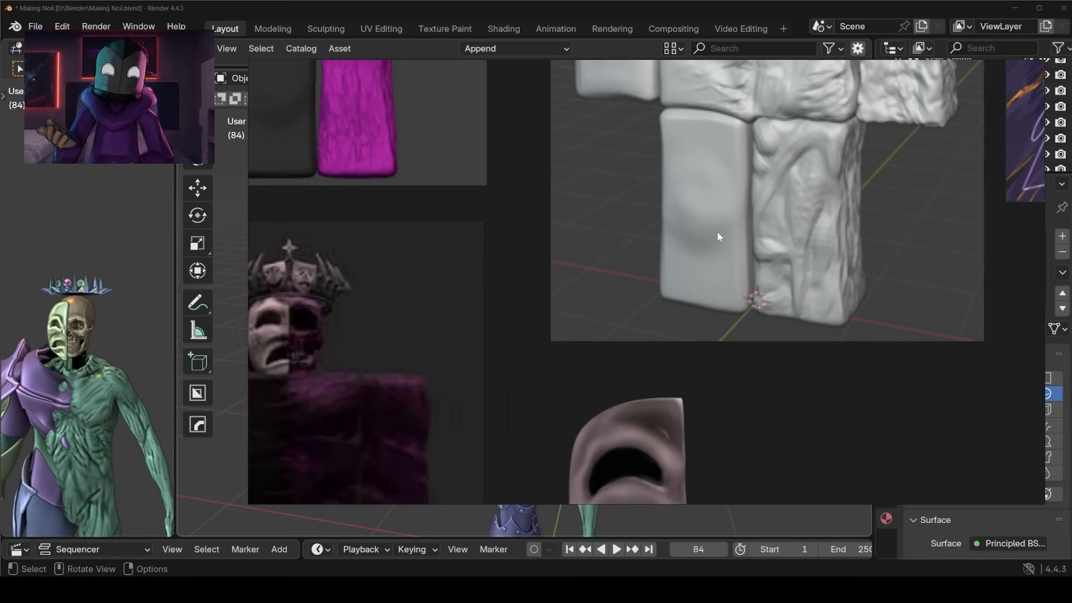
{"action": "scroll", "coordinate": [723, 206], "scroll_direction": "down", "scroll_amount": 4}
{"action": "middle_click_drag", "start_coordinate": [722, 205], "coordinate": [721, 246]}
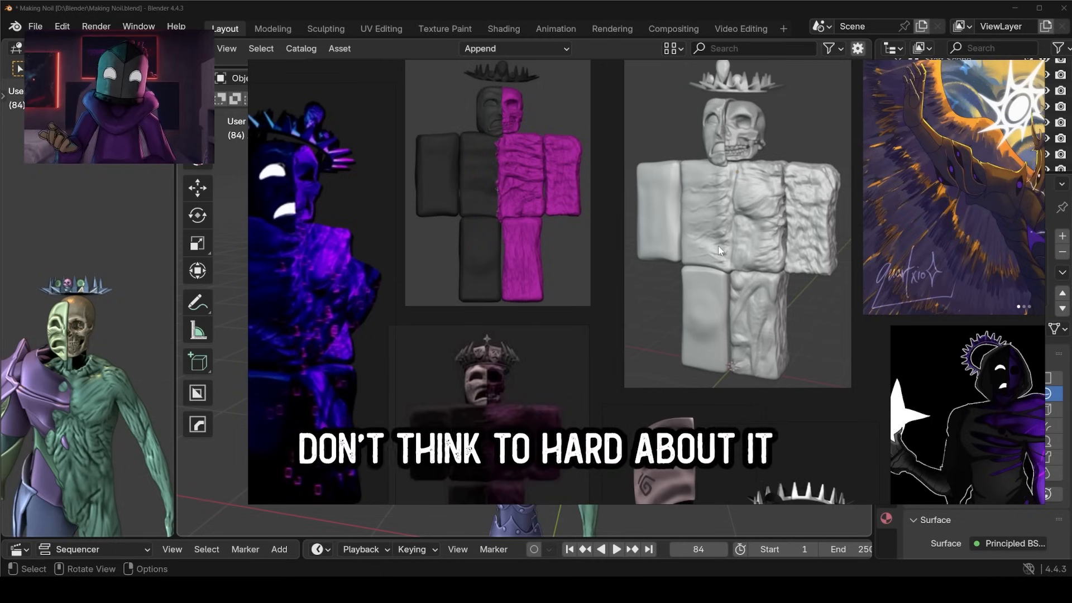
Un-maximize the reference board, park it over the model's viewport framed on the white star, and narrow its window.
{"action": "key", "text": "ctrl+f"}
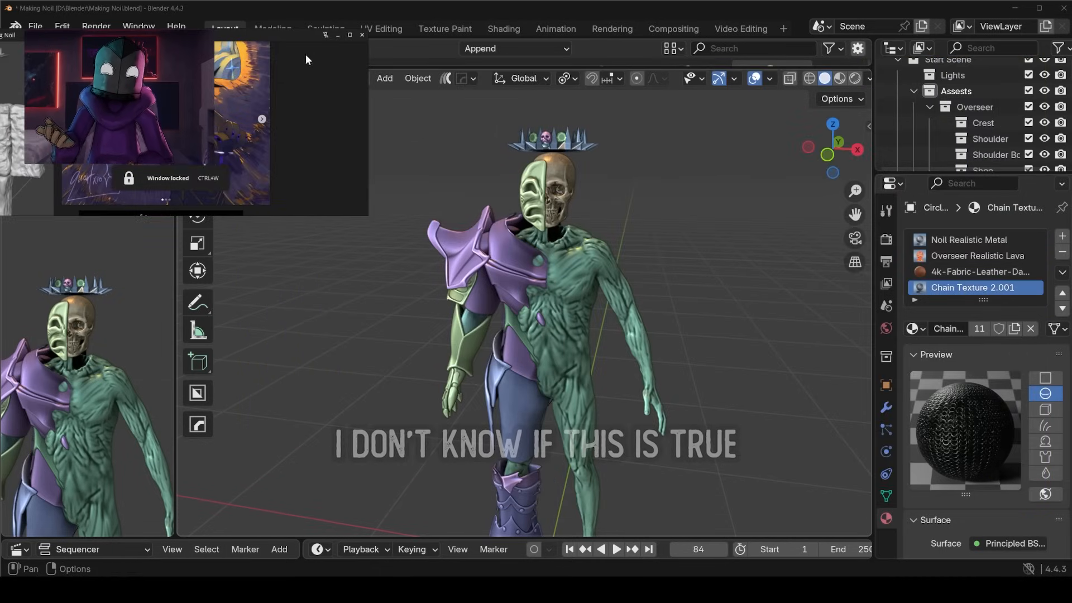
{"action": "left_click_drag", "start_coordinate": [260, 32], "coordinate": [330, 24]}
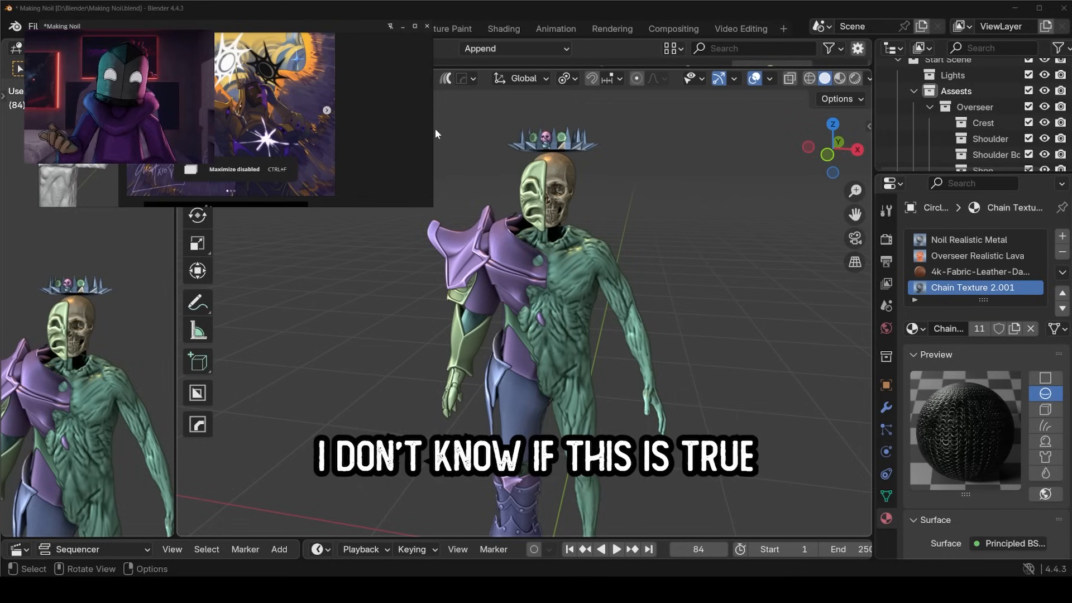
{"action": "left_click", "coordinate": [484, 229]}
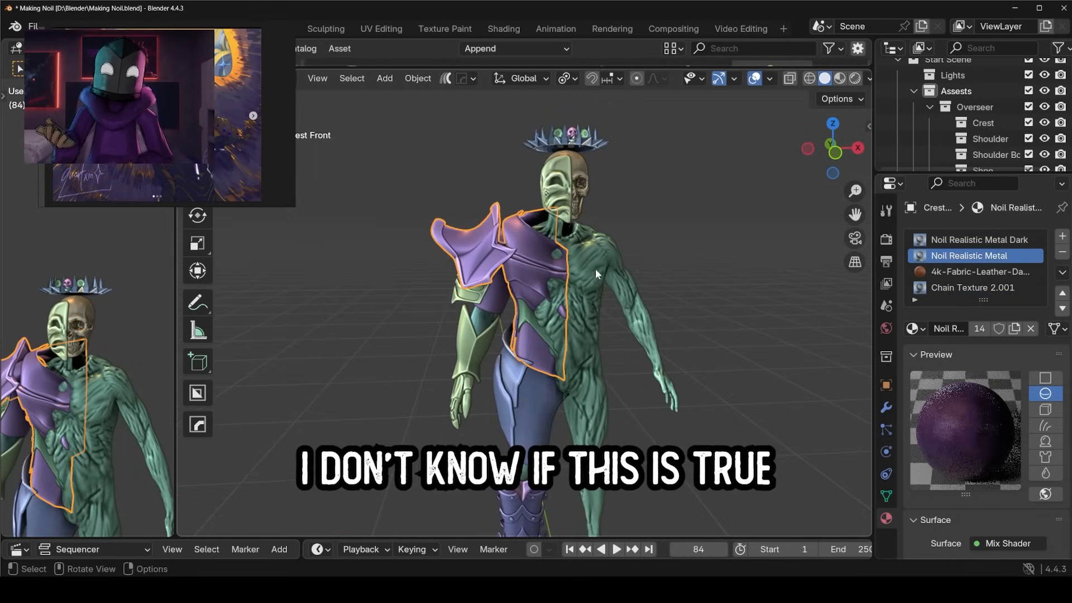
{"action": "middle_click_drag", "start_coordinate": [641, 249], "coordinate": [615, 246]}
{"action": "left_click", "coordinate": [615, 246]}
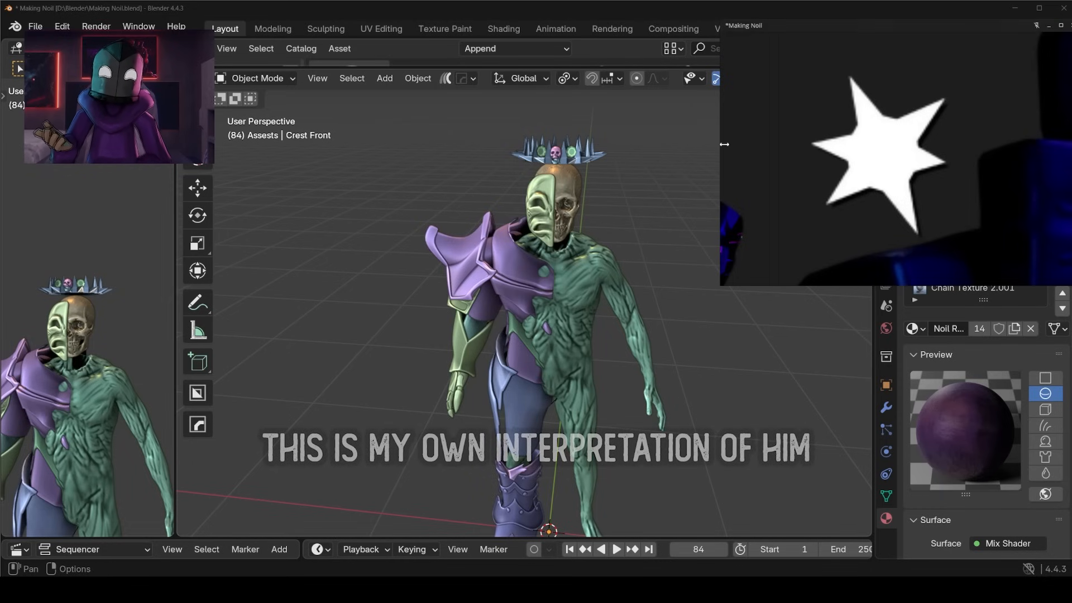
{"action": "left_click_drag", "start_coordinate": [724, 144], "coordinate": [823, 142]}
Inspect the armoured and corrupted halves of the model from several angles beside the star reference.
{"action": "left_click", "coordinate": [592, 308]}
{"action": "left_click", "coordinate": [664, 276]}
{"action": "middle_click_drag", "start_coordinate": [632, 285], "coordinate": [584, 304]}
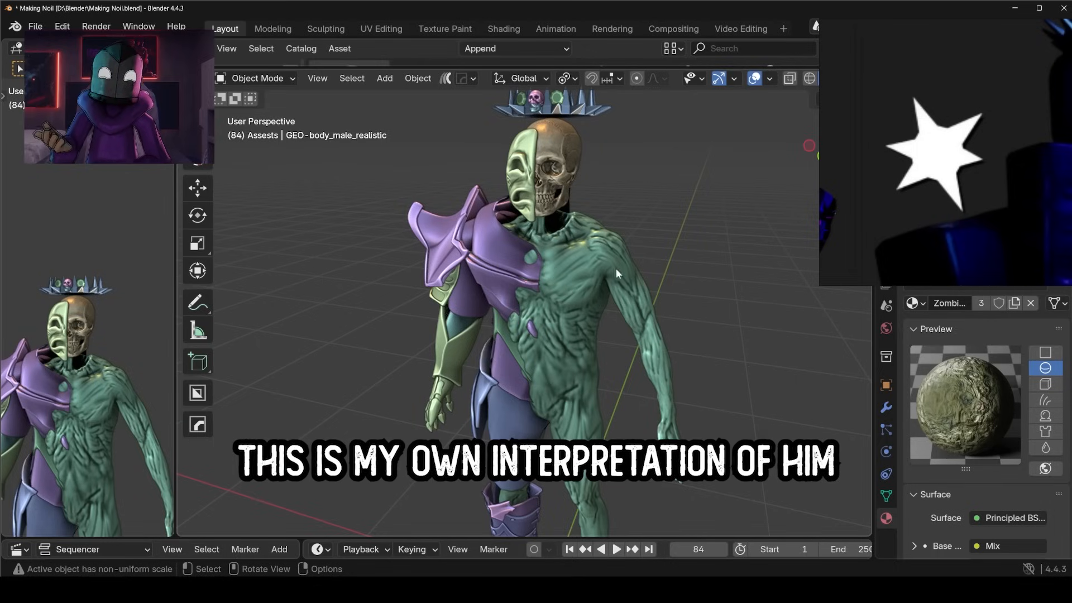
{"action": "middle_click_drag", "start_coordinate": [520, 417], "coordinate": [590, 333]}
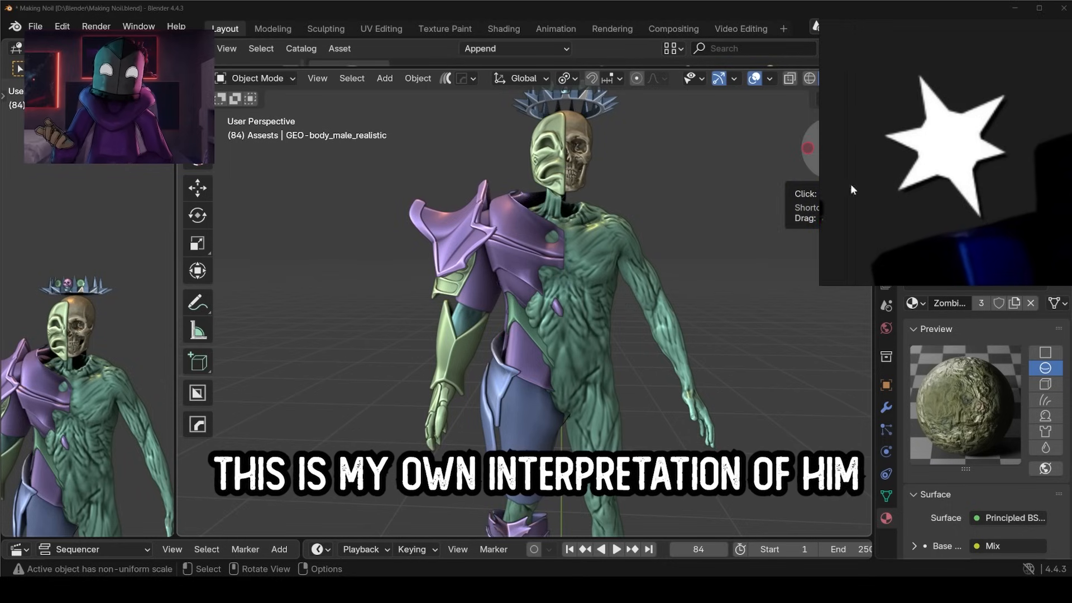
{"action": "scroll", "coordinate": [652, 360], "scroll_direction": "down", "scroll_amount": 2}
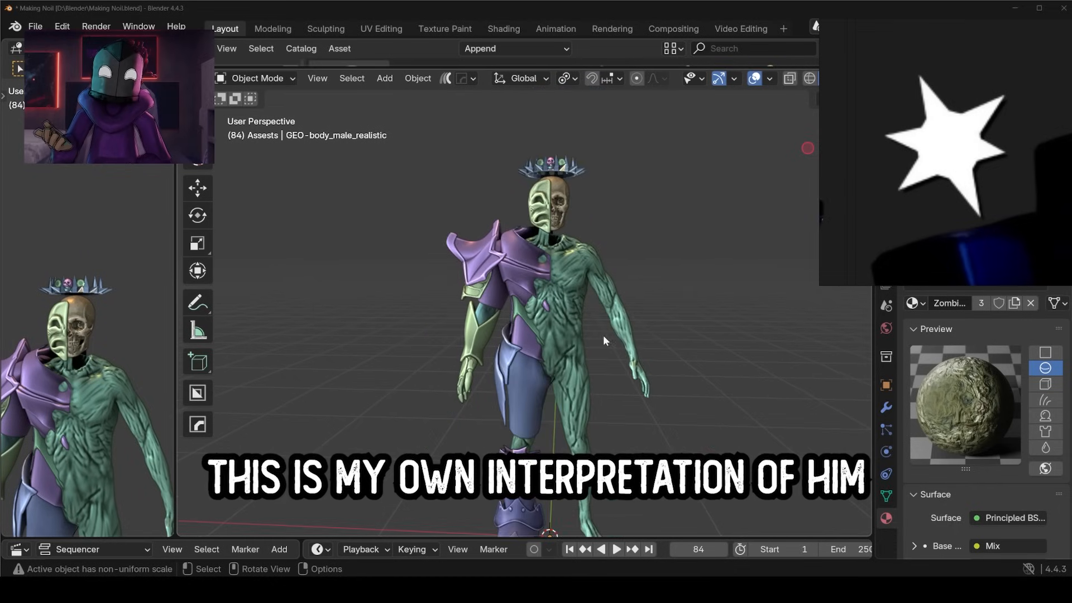
{"action": "middle_click_drag", "start_coordinate": [604, 337], "coordinate": [537, 340]}
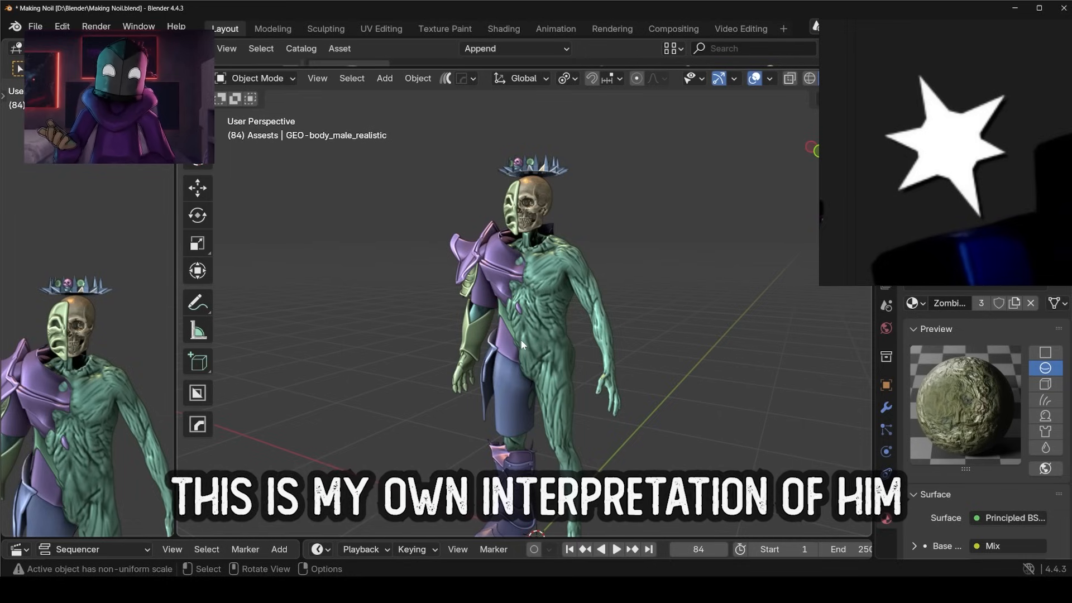
{"action": "middle_click_drag", "start_coordinate": [685, 261], "coordinate": [507, 351]}
{"action": "scroll", "coordinate": [652, 262], "scroll_direction": "up", "scroll_amount": 4}
Select the hip and thigh armour piece and save the Making Noil.blend file.
{"action": "left_click", "coordinate": [506, 350]}
{"action": "key", "text": "Tab"}
{"action": "key", "text": "Tab"}
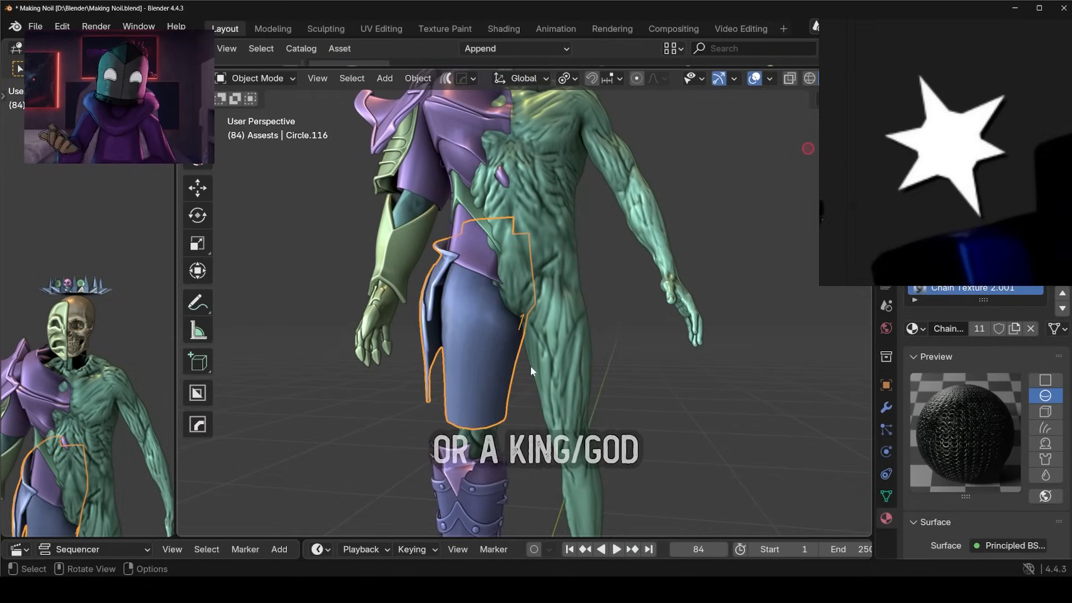
{"action": "scroll", "coordinate": [586, 374], "scroll_direction": "down", "scroll_amount": 5}
{"action": "key", "text": "ctrl+s"}
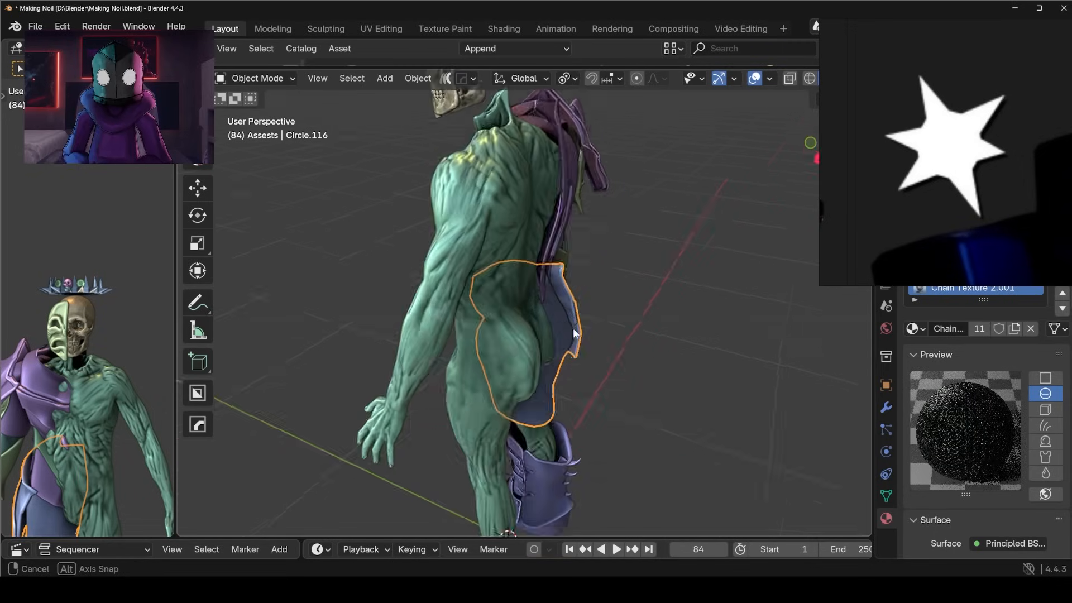
Shift the hip armour's selected edges about -0.04 m along Y with proportional editing and rotate them about -44.3° around Z.
{"action": "middle_click_drag", "start_coordinate": [573, 327], "coordinate": [562, 348]}
{"action": "key", "text": "Tab"}
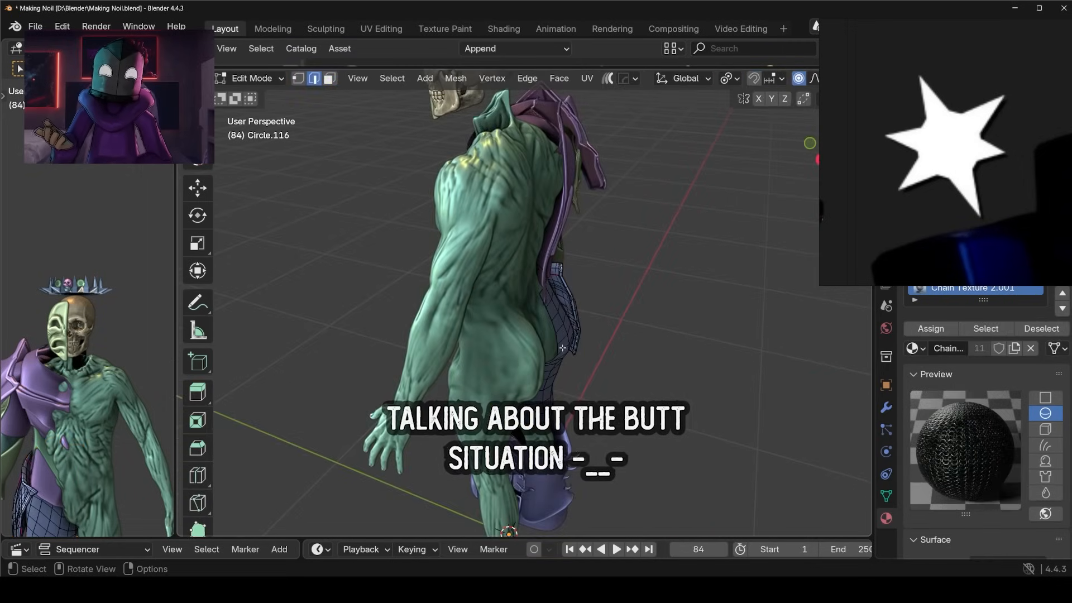
{"action": "key", "text": "g"}
{"action": "key", "text": "y"}
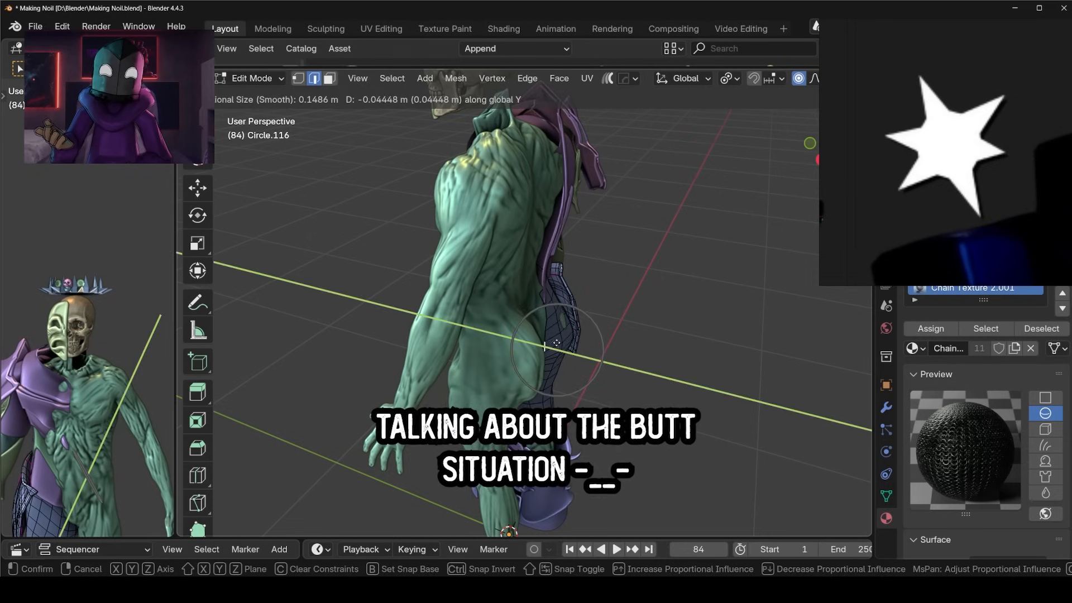
{"action": "left_click", "coordinate": [558, 341]}
{"action": "key", "text": "r"}
{"action": "key", "text": "z"}
{"action": "left_click", "coordinate": [572, 339]}
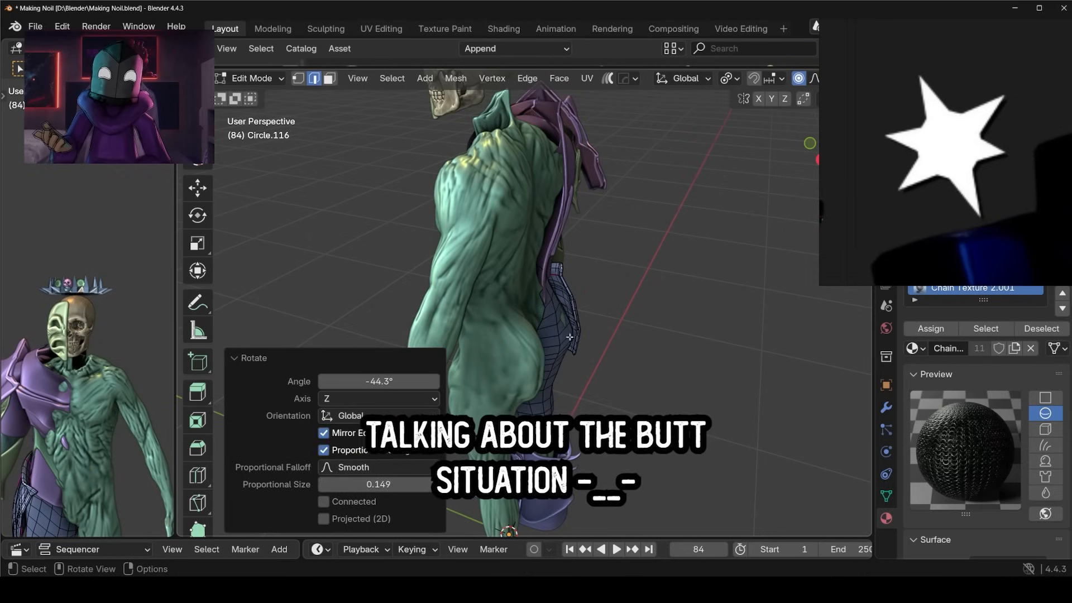
Move the hip armour's selected edges about another -0.036 m along Y and rotate them around Z again.
{"action": "key", "text": "g"}
{"action": "key", "text": "y"}
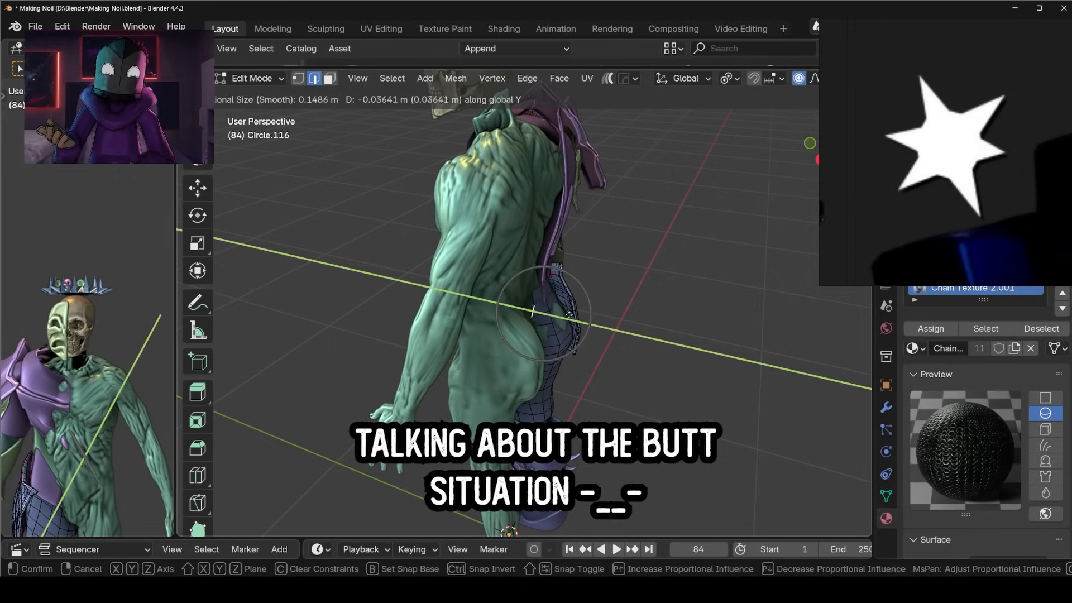
{"action": "left_click", "coordinate": [571, 315]}
{"action": "key", "text": "r"}
{"action": "key", "text": "z"}
{"action": "left_click", "coordinate": [614, 335]}
{"action": "middle_click_drag", "start_coordinate": [591, 335], "coordinate": [533, 329]}
{"action": "left_click", "coordinate": [525, 328]}
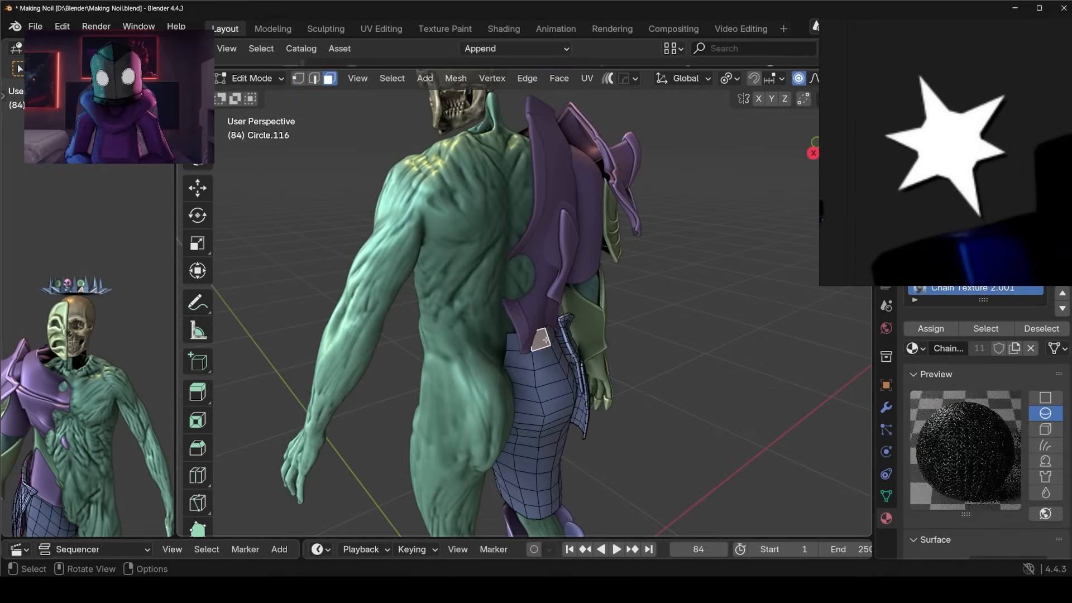
{"action": "left_click", "coordinate": [546, 340]}
{"action": "key", "text": "g"}
{"action": "key", "text": "x"}
{"action": "scroll", "coordinate": [548, 338], "scroll_direction": "up", "scroll_amount": 1}
{"action": "right_click", "coordinate": [548, 338]}
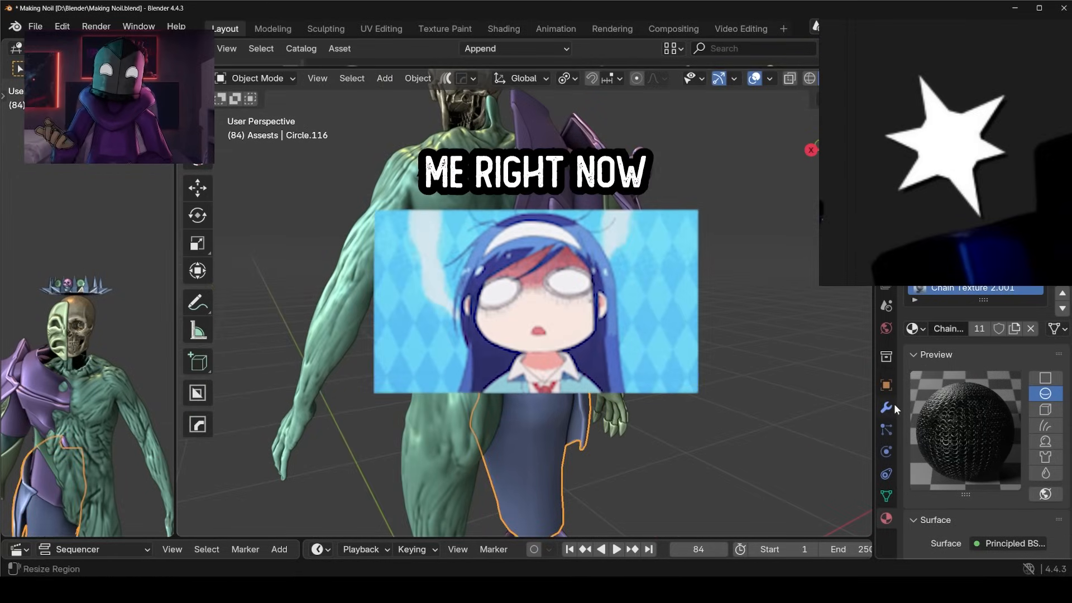
Move the star reference window clear of the object's modifier settings and select the sculpted body.
{"action": "left_click", "coordinate": [887, 406]}
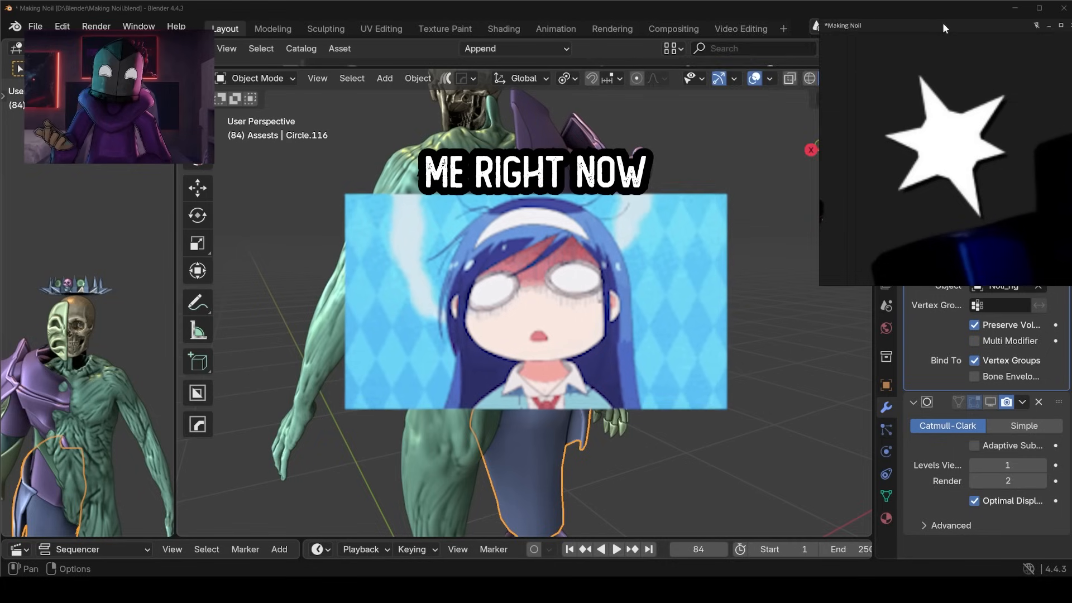
{"action": "left_click_drag", "start_coordinate": [943, 22], "coordinate": [705, 23]}
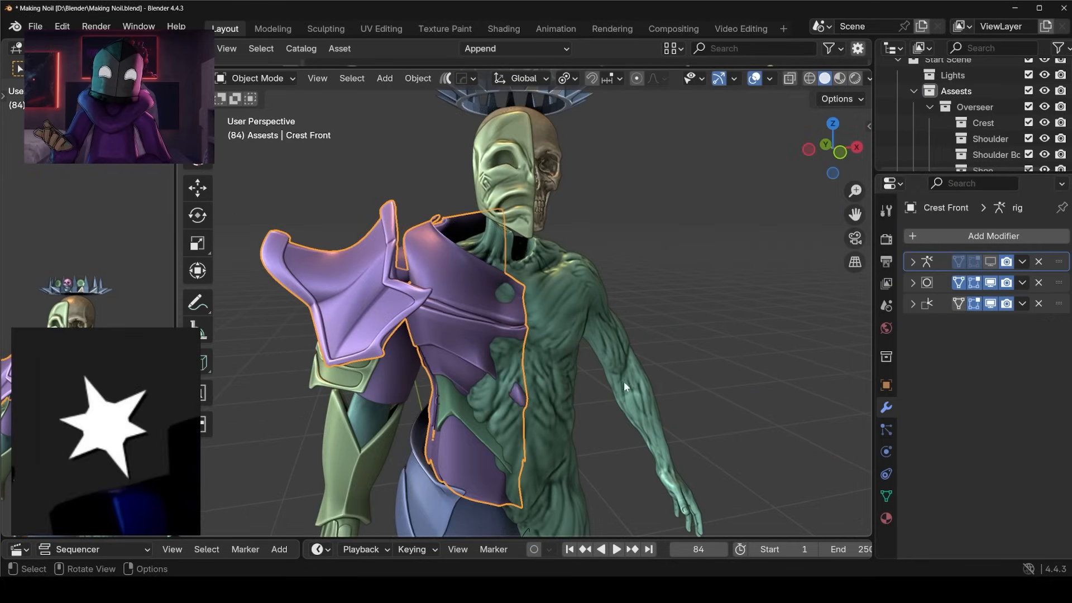
{"action": "left_click", "coordinate": [624, 382]}
{"action": "middle_click_drag", "start_coordinate": [705, 361], "coordinate": [679, 346]}
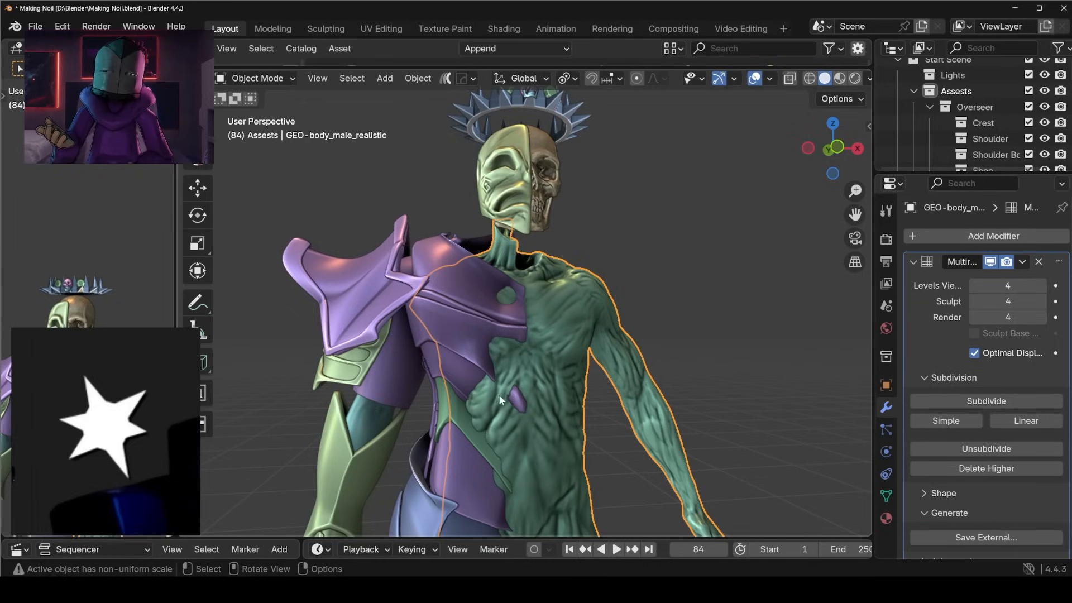
Hide the front chest armour and neighbouring armour pieces to expose the sculpted body underneath.
{"action": "middle_click_drag", "start_coordinate": [473, 356], "coordinate": [557, 280]}
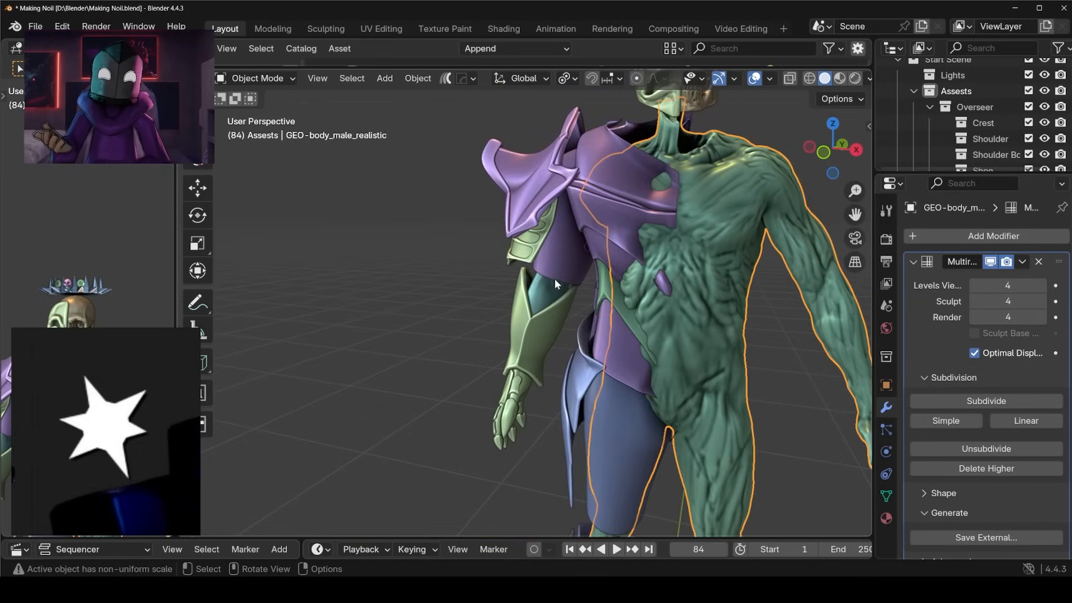
{"action": "left_click", "coordinate": [554, 289]}
{"action": "scroll", "coordinate": [712, 253], "scroll_direction": "down", "scroll_amount": 5}
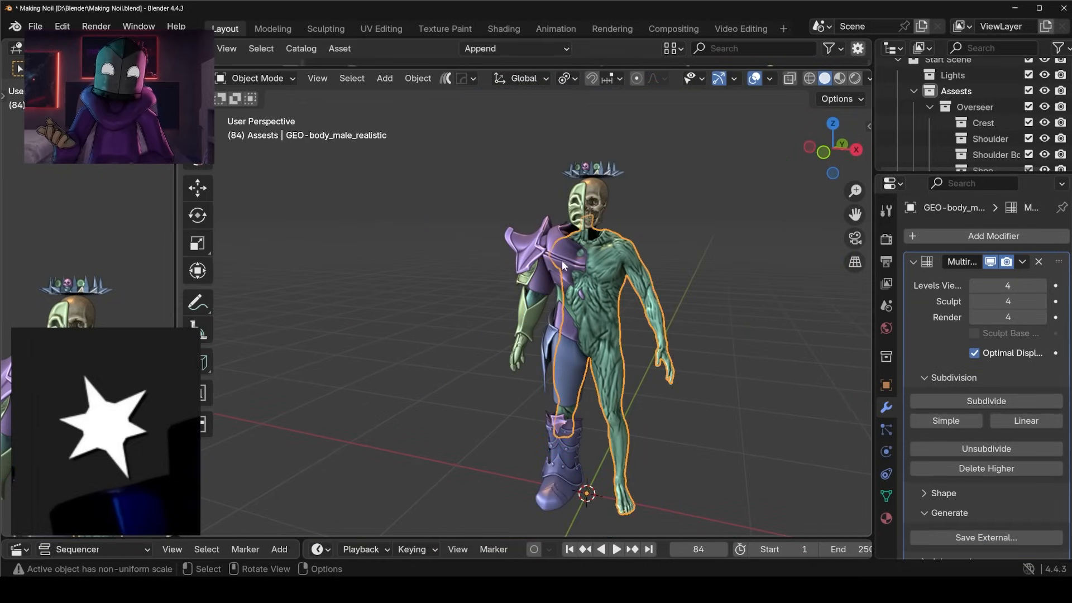
{"action": "left_click", "coordinate": [562, 261]}
{"action": "key", "text": "h"}
{"action": "scroll", "coordinate": [575, 268], "scroll_direction": "up", "scroll_amount": 4}
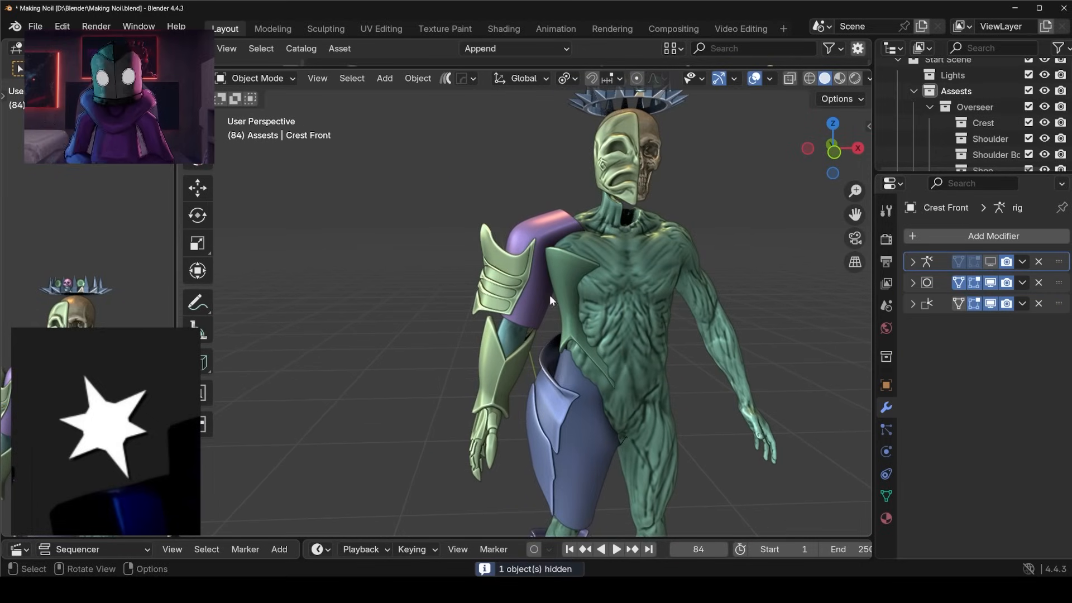
{"action": "left_click", "coordinate": [536, 293]}
{"action": "key", "text": "h"}
{"action": "left_click", "coordinate": [518, 286]}
{"action": "middle_click_drag", "start_coordinate": [518, 286], "coordinate": [616, 293]}
{"action": "middle_click_drag", "start_coordinate": [491, 286], "coordinate": [565, 300]}
{"action": "middle_click_drag", "start_coordinate": [591, 340], "coordinate": [378, 370]}
Reveal all hidden objects and undo the last visibility changes.
{"action": "key", "text": "alt+h"}
{"action": "key", "text": "ctrl+z"}
{"action": "key", "text": "ctrl+z"}
{"action": "key", "text": "ctrl+z"}
{"action": "key", "text": "ctrl+z"}
Examine the sculpted body's lower legs and how the armoured side's leg sits inside the boot.
{"action": "scroll", "coordinate": [586, 447], "scroll_direction": "up", "scroll_amount": 2}
{"action": "middle_click_drag", "start_coordinate": [631, 455], "coordinate": [586, 448]}
{"action": "scroll", "coordinate": [547, 335], "scroll_direction": "up", "scroll_amount": 3}
{"action": "middle_click_drag", "start_coordinate": [542, 335], "coordinate": [580, 358]}
{"action": "scroll", "coordinate": [537, 353], "scroll_direction": "down", "scroll_amount": 3}
{"action": "key", "text": "alt+a"}
{"action": "scroll", "coordinate": [514, 363], "scroll_direction": "down", "scroll_amount": 3}
{"action": "scroll", "coordinate": [472, 335], "scroll_direction": "up", "scroll_amount": 3}
{"action": "left_click", "coordinate": [548, 290]}
{"action": "middle_click_drag", "start_coordinate": [467, 382], "coordinate": [486, 429]}
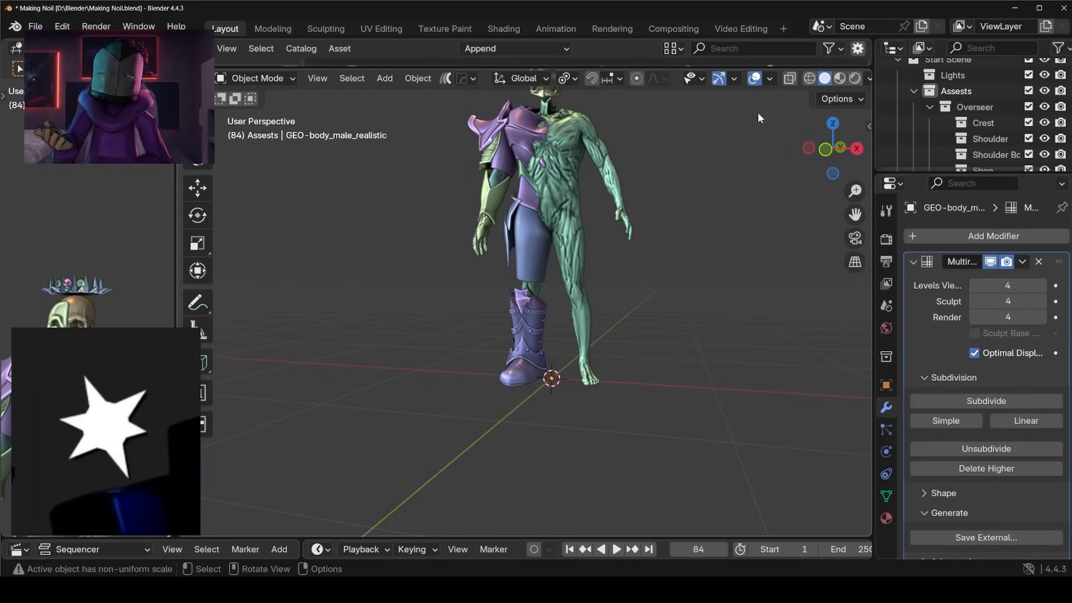
{"action": "middle_click_drag", "start_coordinate": [758, 112], "coordinate": [637, 326]}
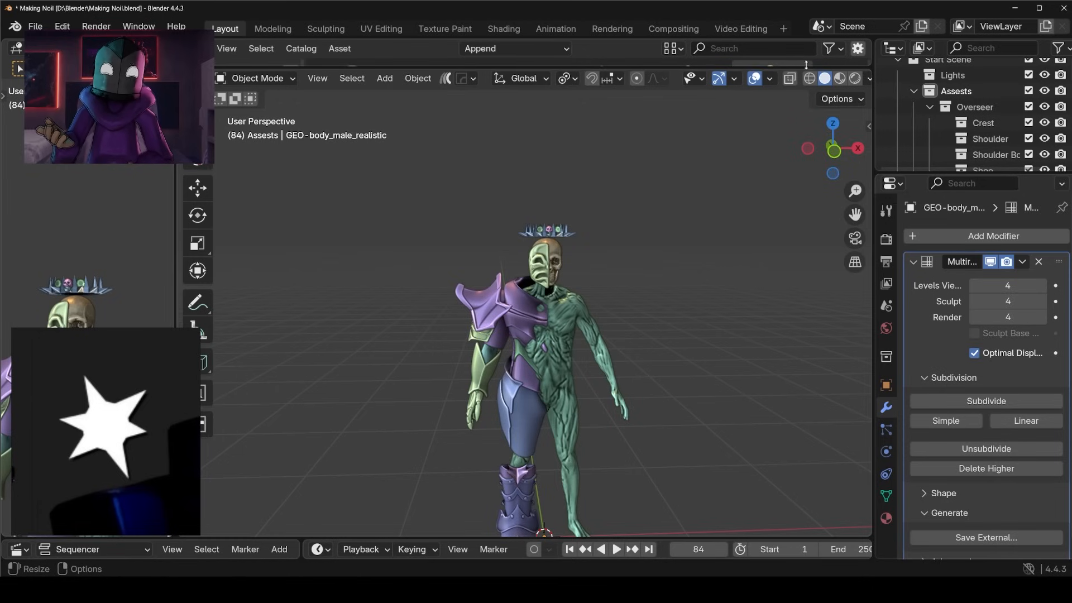
Enlarge the 3D viewport and check the armour and body materials in Material Preview and Rendered shading.
{"action": "left_click_drag", "start_coordinate": [802, 66], "coordinate": [802, 45]}
{"action": "left_click", "coordinate": [839, 71]}
{"action": "scroll", "coordinate": [604, 300], "scroll_direction": "up", "scroll_amount": 5}
{"action": "mouse_move", "coordinate": [598, 307]}
{"action": "middle_mouse_down"}
{"action": "mouse_move", "coordinate": [538, 241]}
{"action": "mouse_move", "coordinate": [586, 213]}
{"action": "middle_mouse_up"}
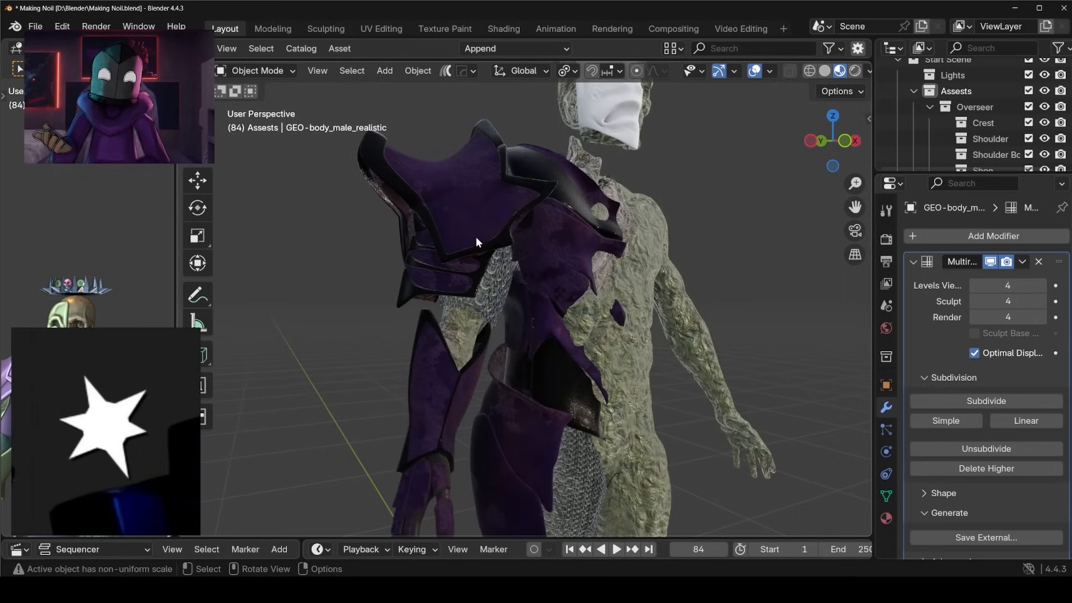
{"action": "left_click", "coordinate": [854, 71]}
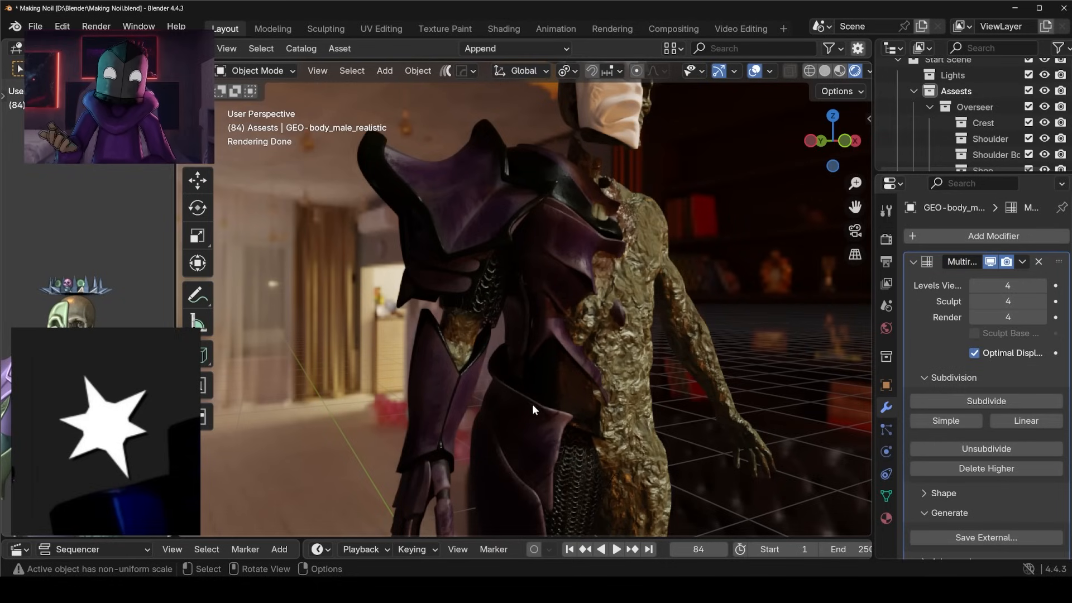
{"action": "middle_click_drag", "start_coordinate": [678, 220], "coordinate": [718, 321]}
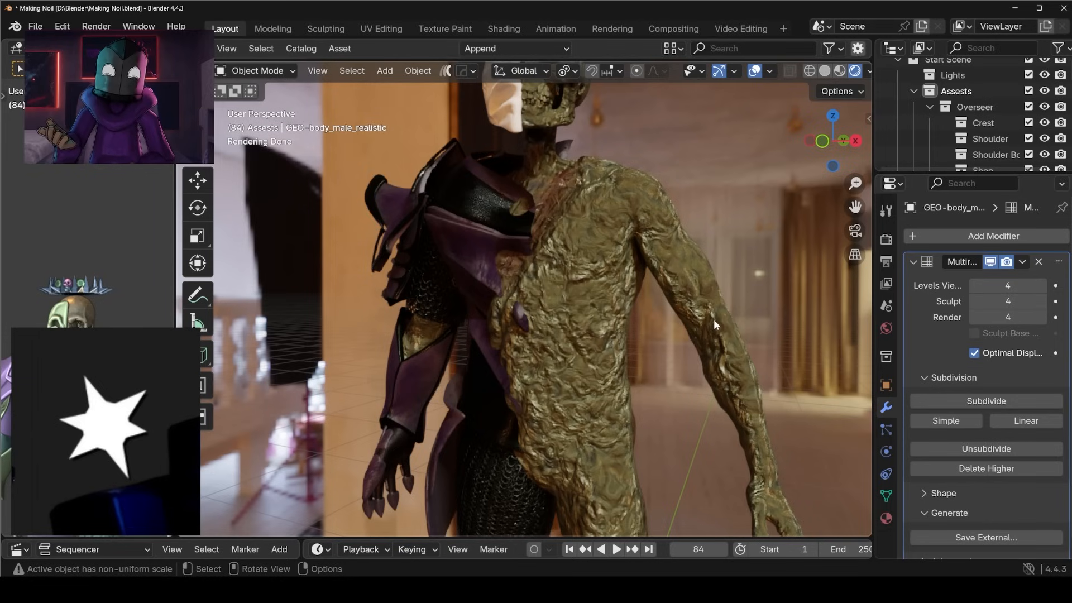
Select the sculpted body, return to Material Preview shading and compare it with the purple corrupted body on the reference board.
{"action": "left_click", "coordinate": [598, 306]}
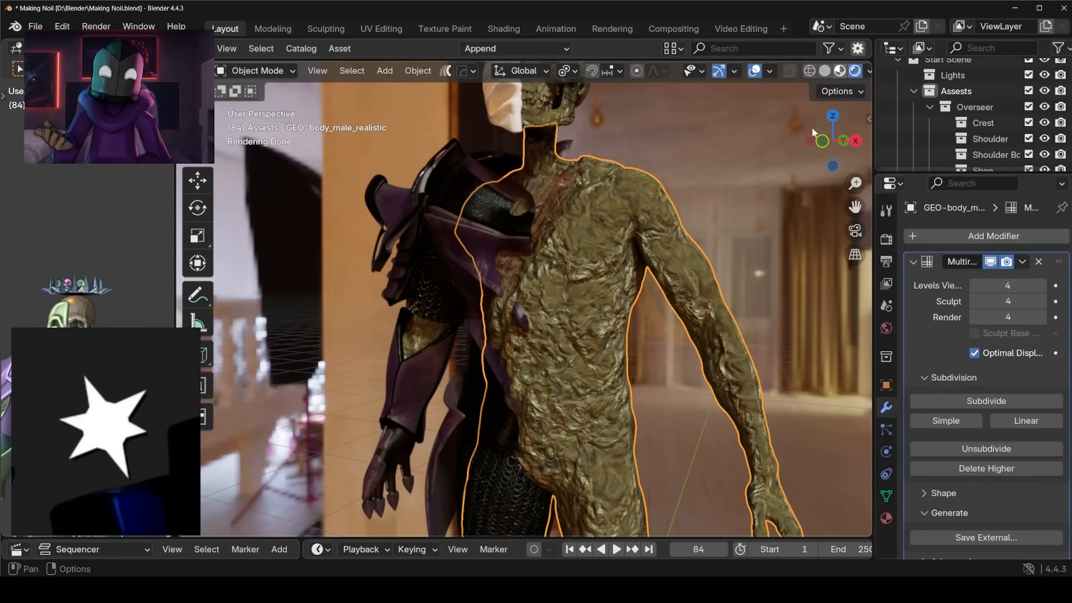
{"action": "key", "text": "z"}
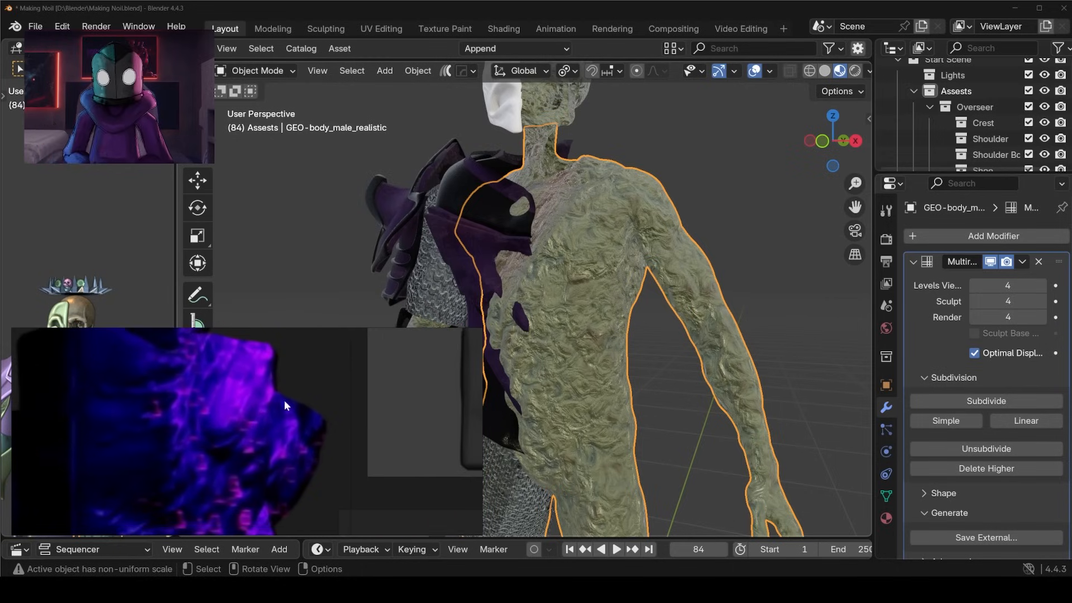
{"action": "scroll", "coordinate": [273, 409], "scroll_direction": "down", "scroll_amount": 6}
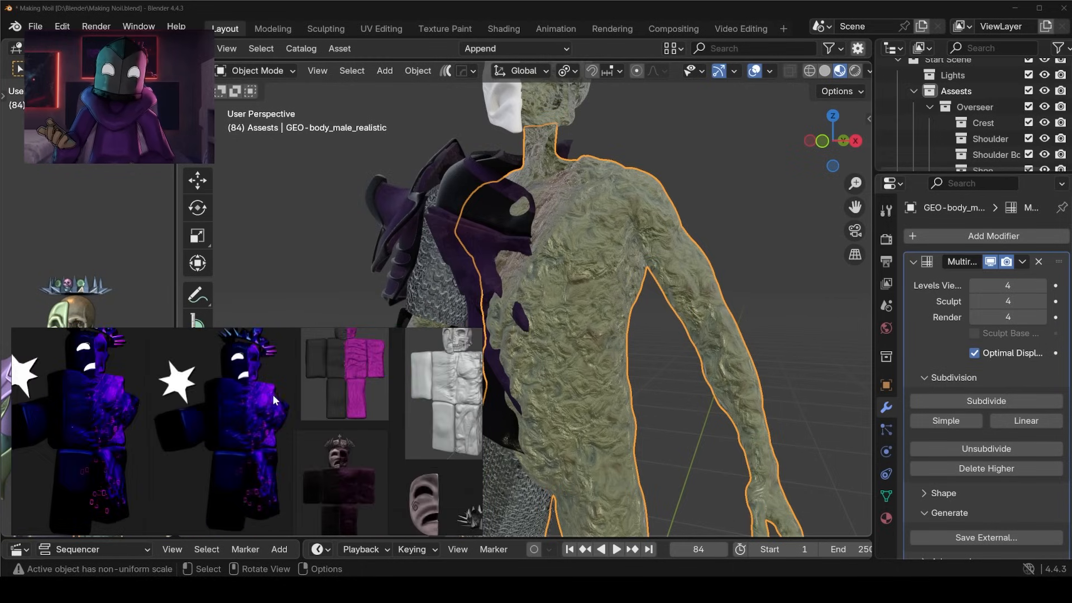
Shrink the reference board and examine the spiked crown and its skull up close in Rendered shading.
{"action": "left_click_drag", "start_coordinate": [278, 329], "coordinate": [277, 292]}
{"action": "left_click_drag", "start_coordinate": [482, 395], "coordinate": [119, 428]}
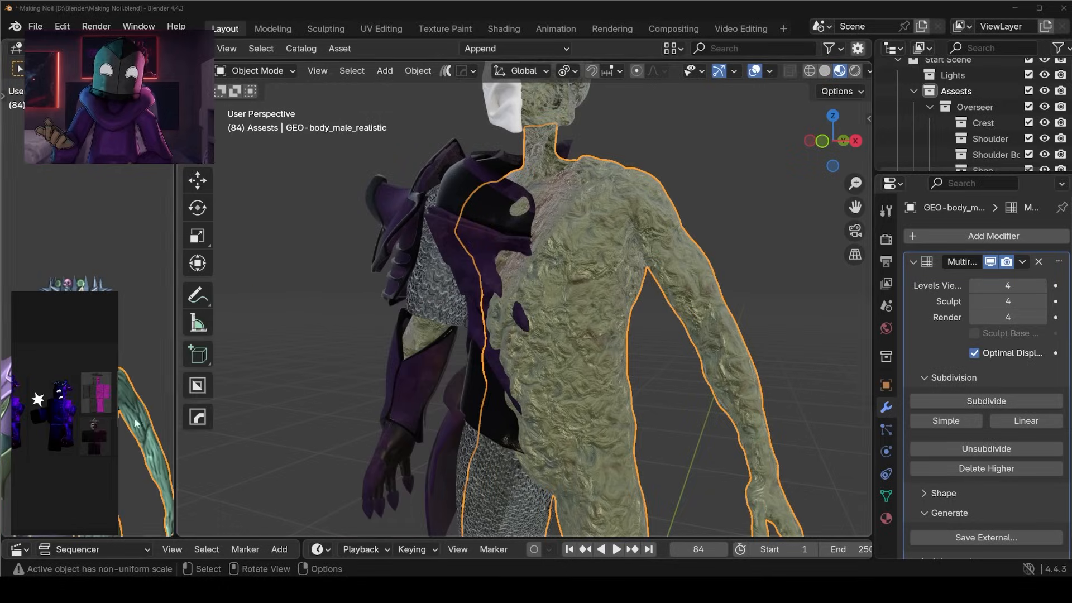
{"action": "middle_click_drag", "start_coordinate": [442, 123], "coordinate": [503, 373], "text": "shift"}
{"action": "scroll", "coordinate": [703, 311], "scroll_direction": "up", "scroll_amount": 4}
{"action": "middle_click_drag", "start_coordinate": [676, 338], "coordinate": [555, 279]}
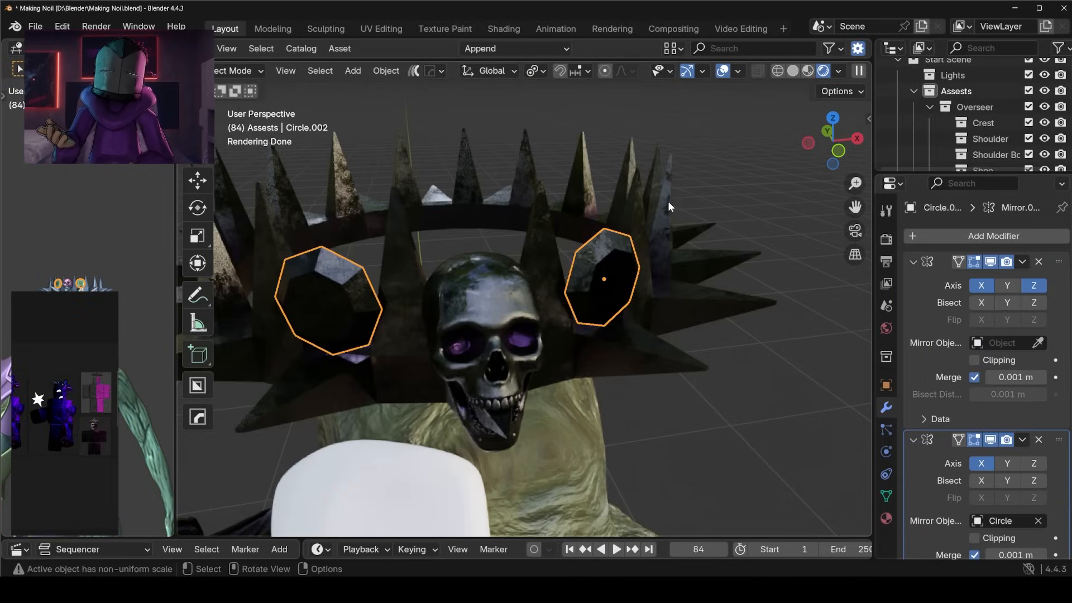
Try to move the crown's round side gems along the Z axis.
{"action": "key", "text": "g"}
{"action": "key", "text": "z"}
{"action": "right_click", "coordinate": [678, 206]}
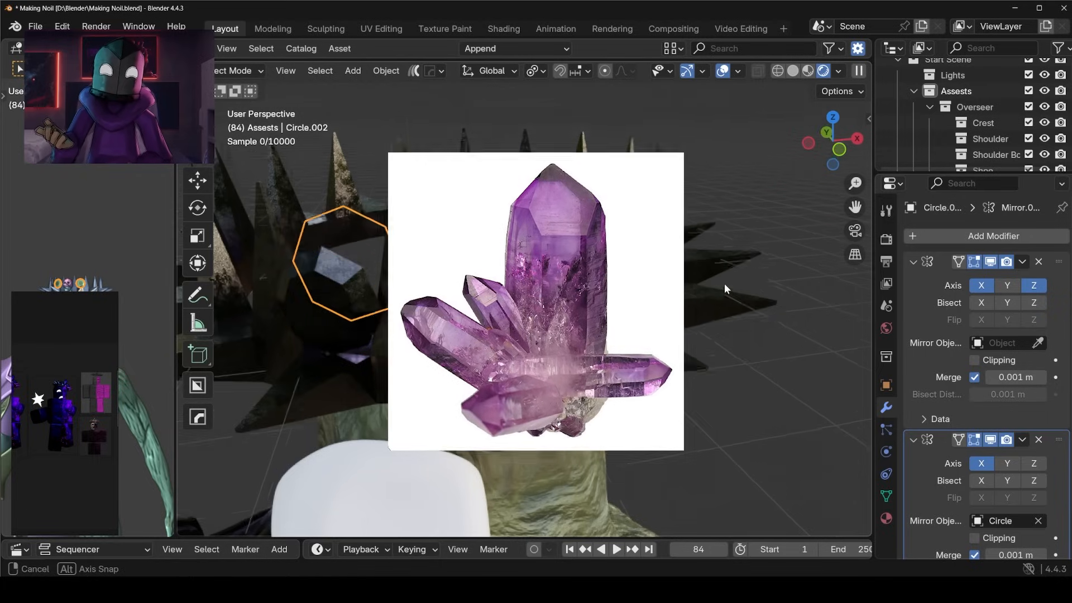
Frame the half mask and examine the head, crown and upper body in Rendered shading.
{"action": "left_click", "coordinate": [566, 301]}
{"action": "key", "text": "KP_Decimal"}
{"action": "middle_click_drag", "start_coordinate": [571, 309], "coordinate": [728, 330]}
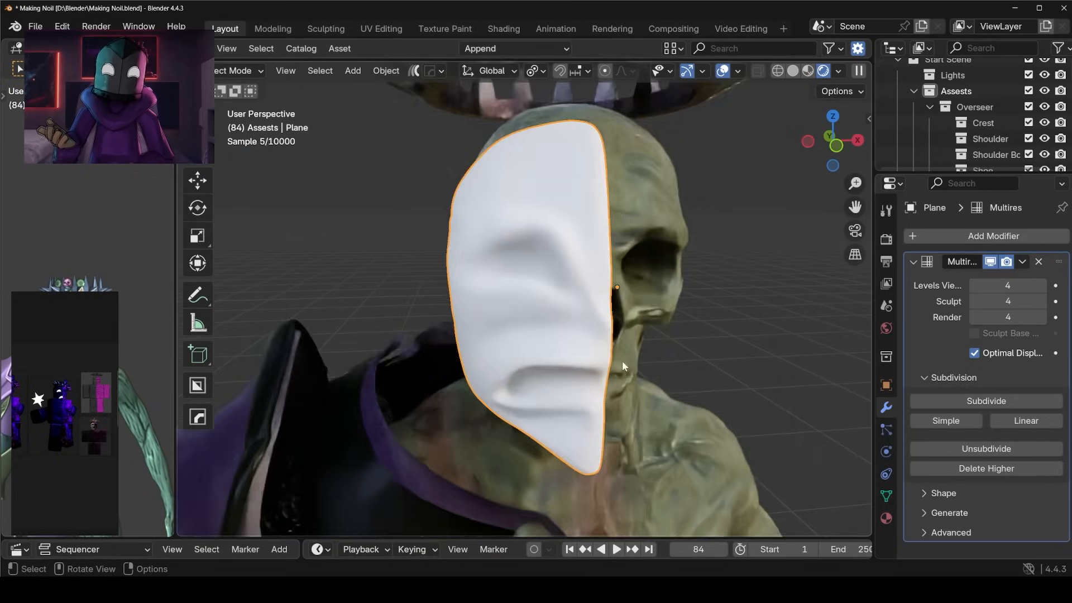
{"action": "middle_click_drag", "start_coordinate": [720, 332], "coordinate": [642, 328]}
{"action": "scroll", "coordinate": [641, 328], "scroll_direction": "down", "scroll_amount": 7}
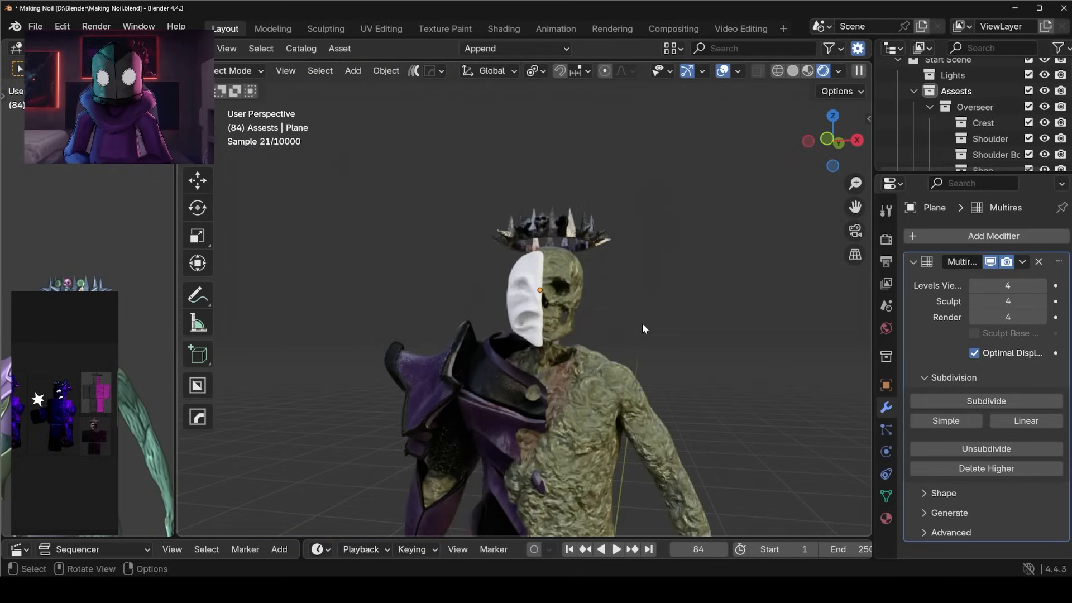
{"action": "left_click", "coordinate": [640, 335]}
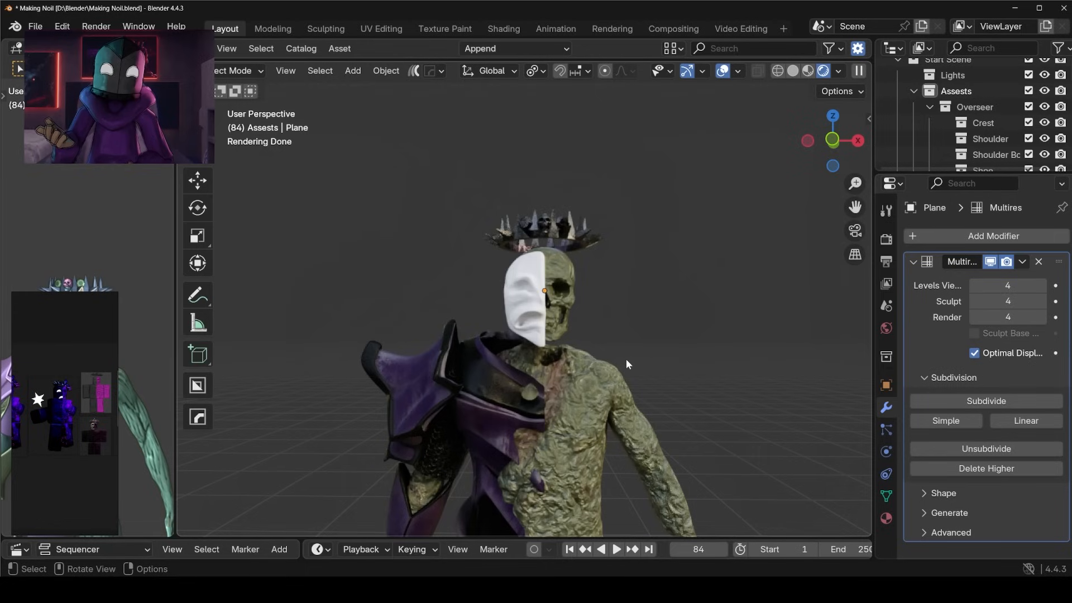
Switch the viewport to Material Preview shading and check the selected skull beside the half mask.
{"action": "middle_click_drag", "start_coordinate": [564, 384], "coordinate": [607, 389]}
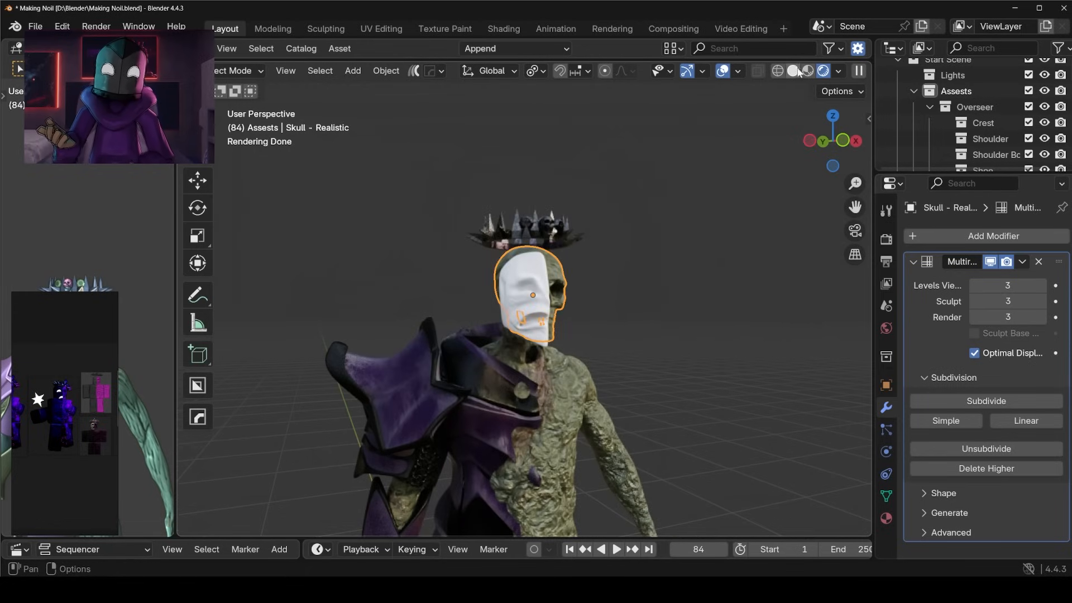
{"action": "left_click", "coordinate": [797, 69]}
{"action": "left_click", "coordinate": [825, 70]}
{"action": "mouse_move", "coordinate": [782, 137]}
{"action": "middle_mouse_down"}
{"action": "mouse_move", "coordinate": [739, 187]}
{"action": "mouse_move", "coordinate": [720, 120]}
{"action": "middle_mouse_up"}
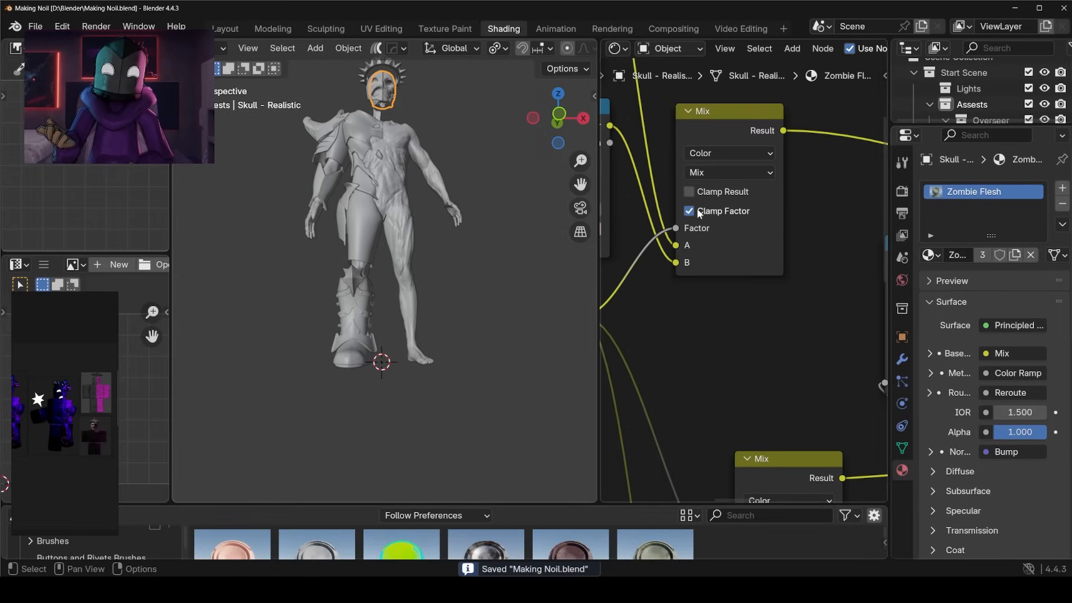
Open the sculpted body's Zombie Flesh material in the Shading workspace and bring its node tree into view.
{"action": "middle_click_drag", "start_coordinate": [474, 214], "coordinate": [436, 213]}
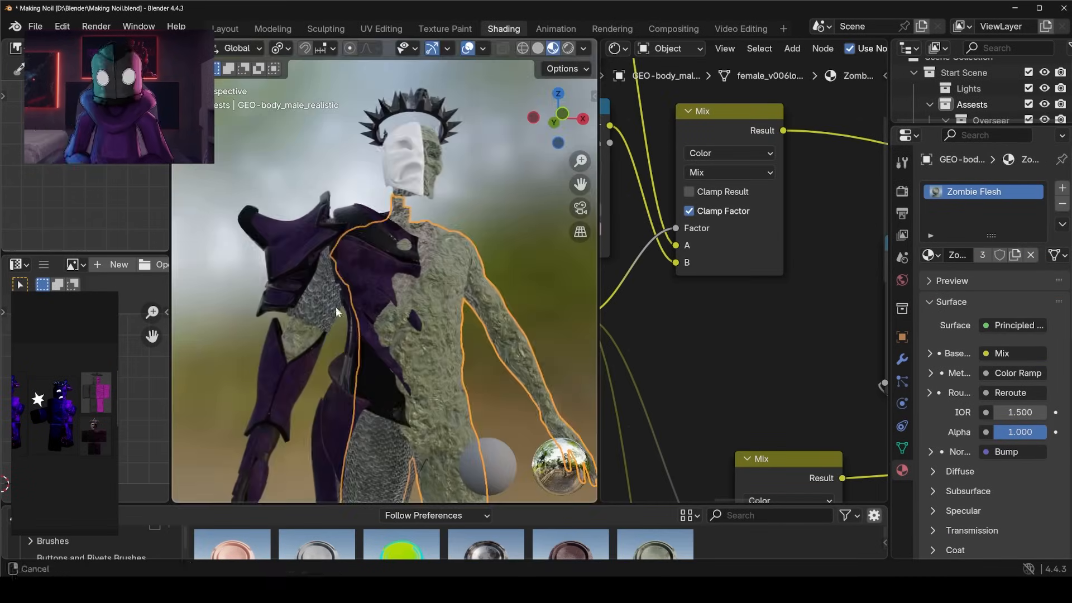
{"action": "scroll", "coordinate": [337, 310], "scroll_direction": "up", "scroll_amount": 2}
{"action": "mouse_move", "coordinate": [337, 310]}
{"action": "middle_mouse_down", "text": "shift"}
{"action": "mouse_move", "coordinate": [401, 281]}
{"action": "mouse_move", "coordinate": [378, 340]}
{"action": "mouse_move", "coordinate": [591, 328]}
{"action": "mouse_move", "coordinate": [186, 320]}
{"action": "middle_mouse_up", "text": "shift"}
{"action": "scroll", "coordinate": [401, 281], "scroll_direction": "up", "scroll_amount": 4}
{"action": "scroll", "coordinate": [338, 287], "scroll_direction": "down", "scroll_amount": 7}
{"action": "middle_click_drag", "start_coordinate": [339, 287], "coordinate": [383, 276]}
{"action": "scroll", "coordinate": [335, 273], "scroll_direction": "up", "scroll_amount": 5}
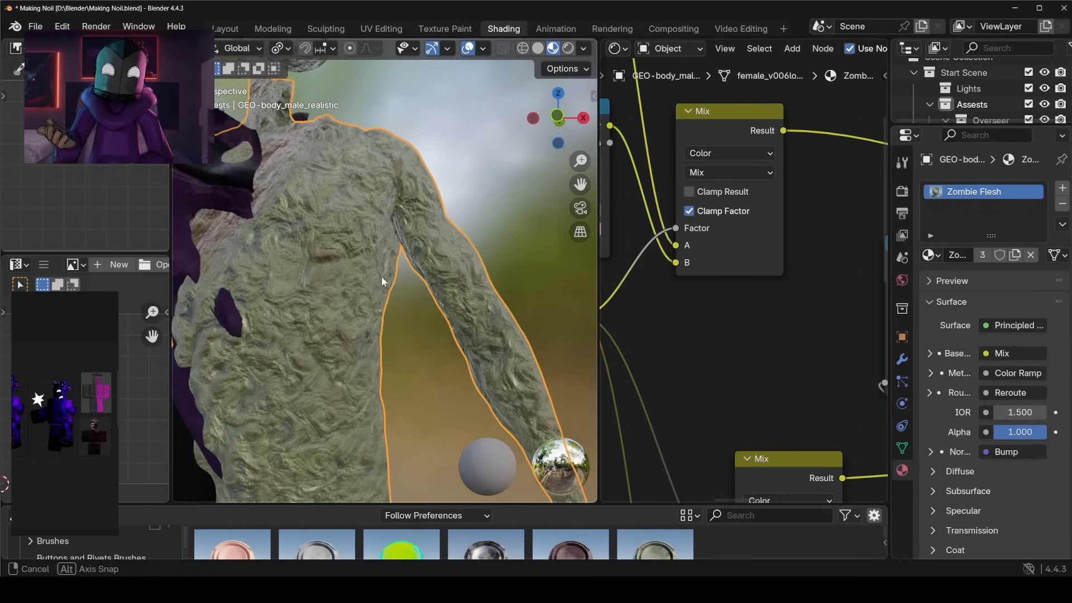
{"action": "scroll", "coordinate": [744, 354], "scroll_direction": "down", "scroll_amount": 10}
{"action": "middle_click_drag", "start_coordinate": [877, 417], "coordinate": [750, 383]}
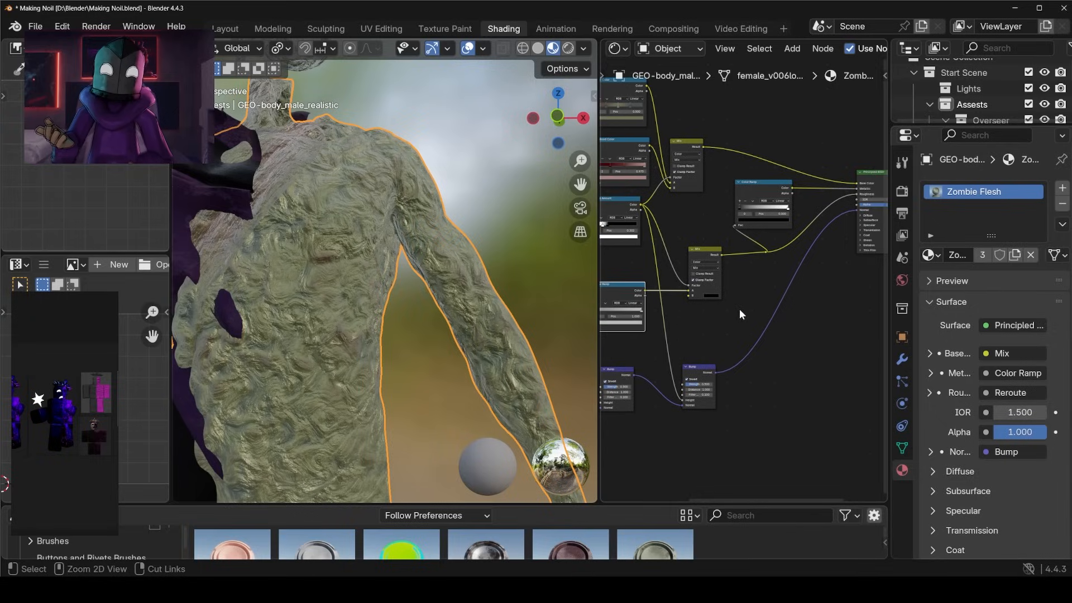
Disconnect the Bump from the Principled BSDF's Normal input and examine the sculpted body in Solid and Material Preview shading.
{"action": "right_click_drag", "start_coordinate": [781, 371], "coordinate": [782, 373], "text": "ctrl"}
{"action": "mouse_move", "coordinate": [391, 293]}
{"action": "middle_mouse_down"}
{"action": "mouse_move", "coordinate": [379, 289]}
{"action": "mouse_move", "coordinate": [405, 229]}
{"action": "mouse_move", "coordinate": [545, 157]}
{"action": "middle_mouse_up"}
{"action": "left_click", "coordinate": [538, 51]}
{"action": "middle_click_drag", "start_coordinate": [472, 282], "coordinate": [509, 192], "text": "shift"}
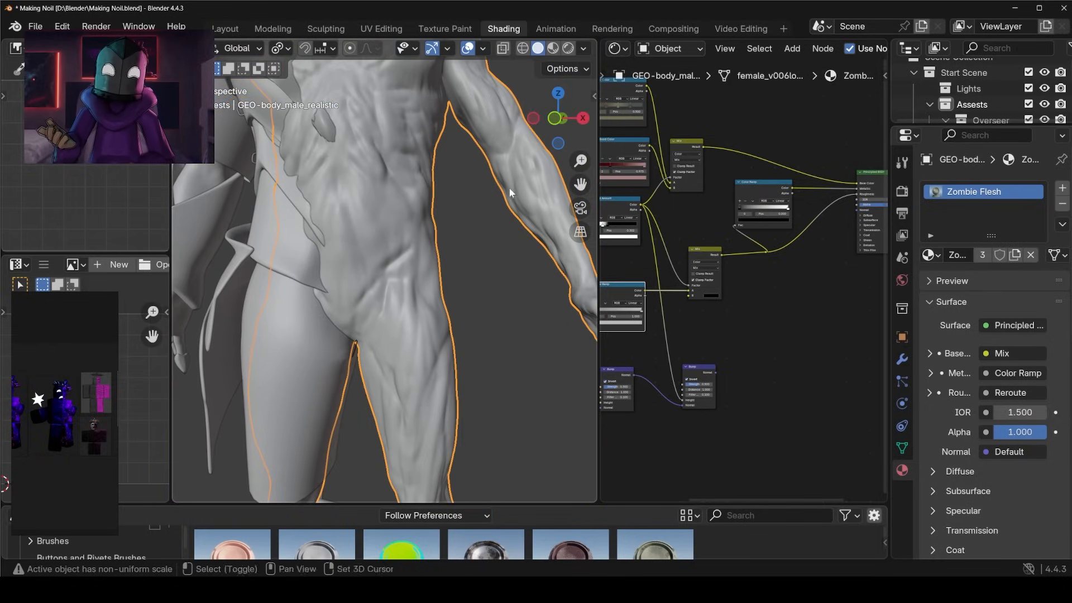
{"action": "middle_click_drag", "start_coordinate": [447, 317], "coordinate": [463, 384]}
{"action": "middle_click_drag", "start_coordinate": [380, 221], "coordinate": [490, 315], "text": "shift"}
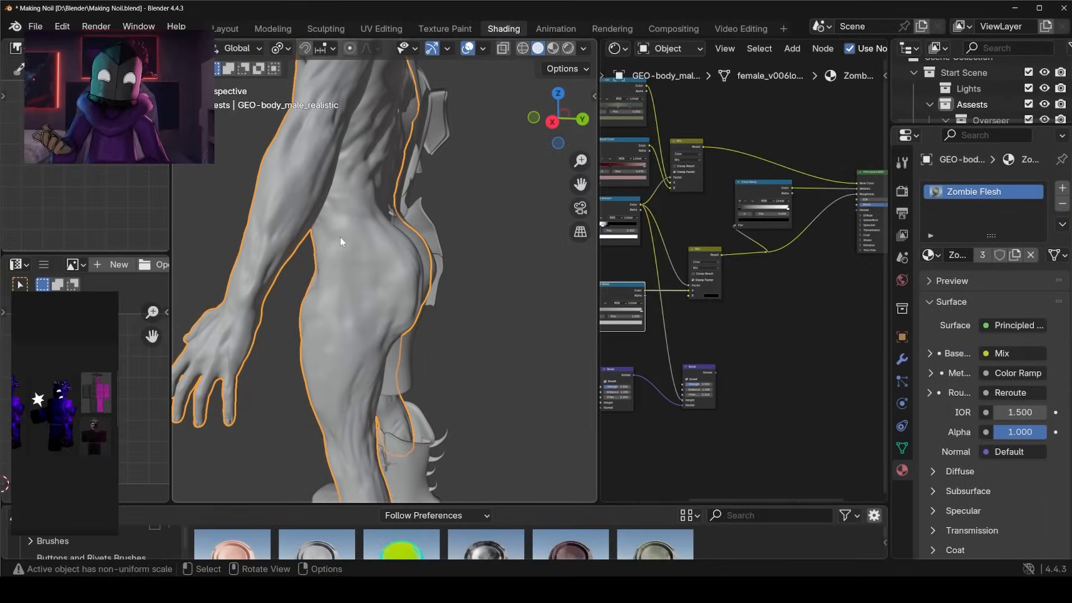
{"action": "middle_click_drag", "start_coordinate": [341, 241], "coordinate": [390, 313]}
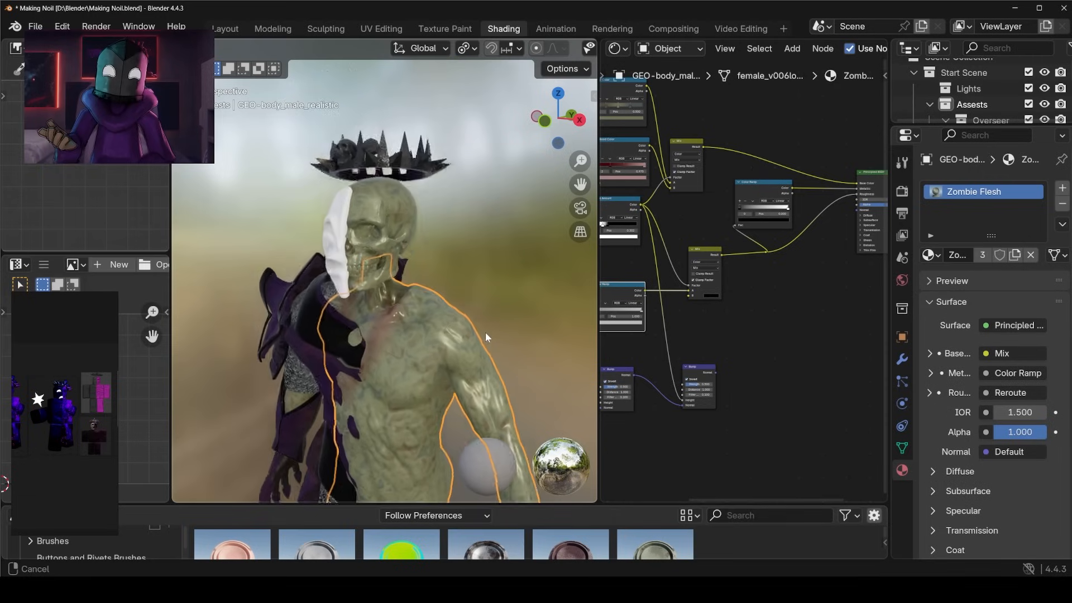
{"action": "middle_click_drag", "start_coordinate": [486, 338], "coordinate": [492, 295]}
{"action": "scroll", "coordinate": [495, 328], "scroll_direction": "up", "scroll_amount": 2}
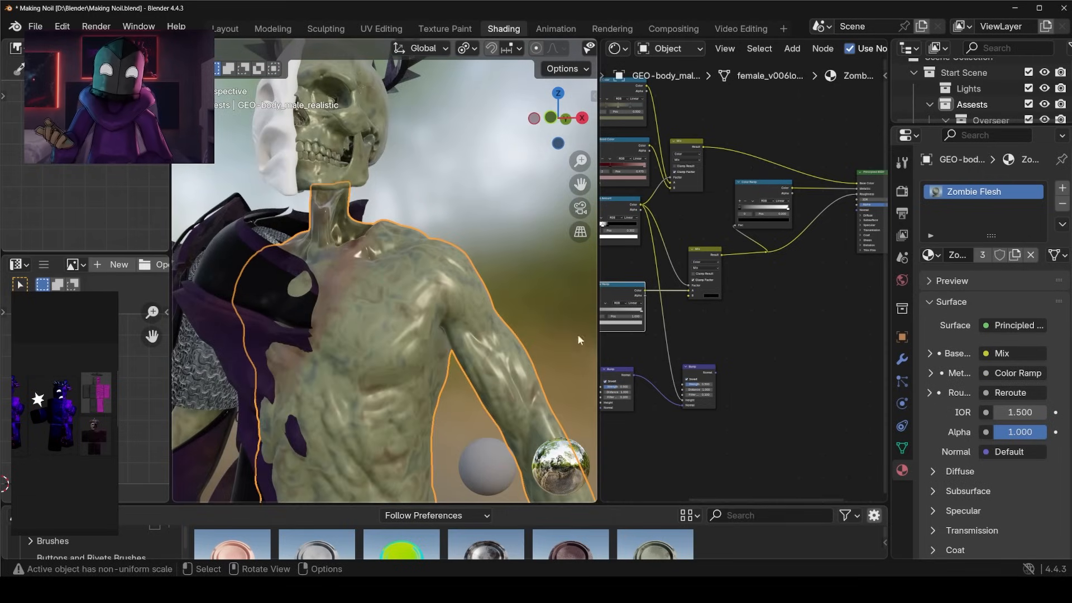
Reconnect the Bump's Normal output to the Principled BSDF, breaking and remaking the link to compare the surface detail.
{"action": "scroll", "coordinate": [763, 351], "scroll_direction": "up", "scroll_amount": 3}
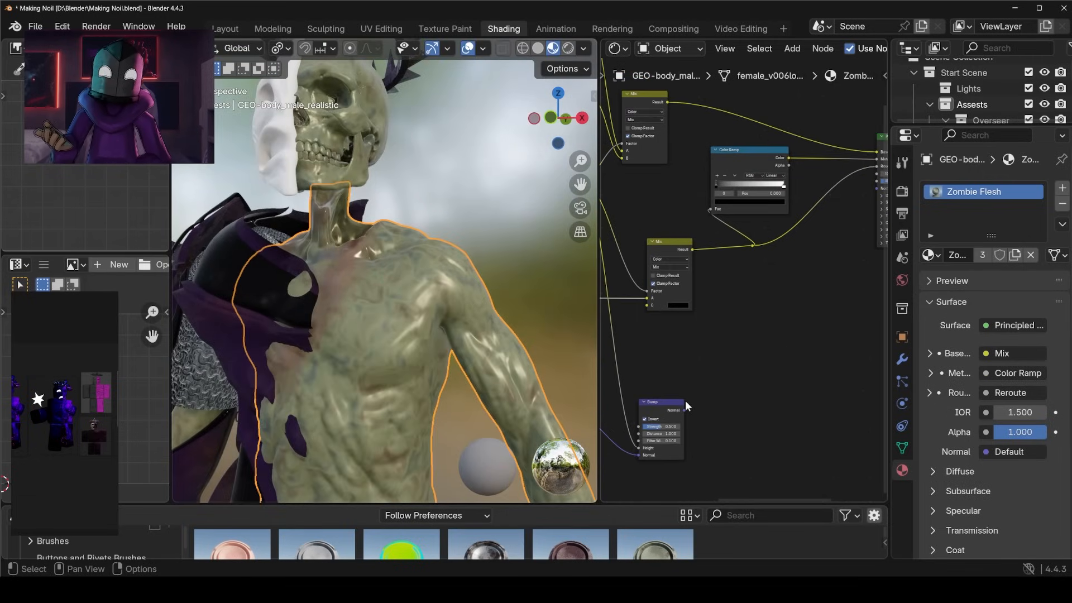
{"action": "scroll", "coordinate": [691, 406], "scroll_direction": "down", "scroll_amount": 1}
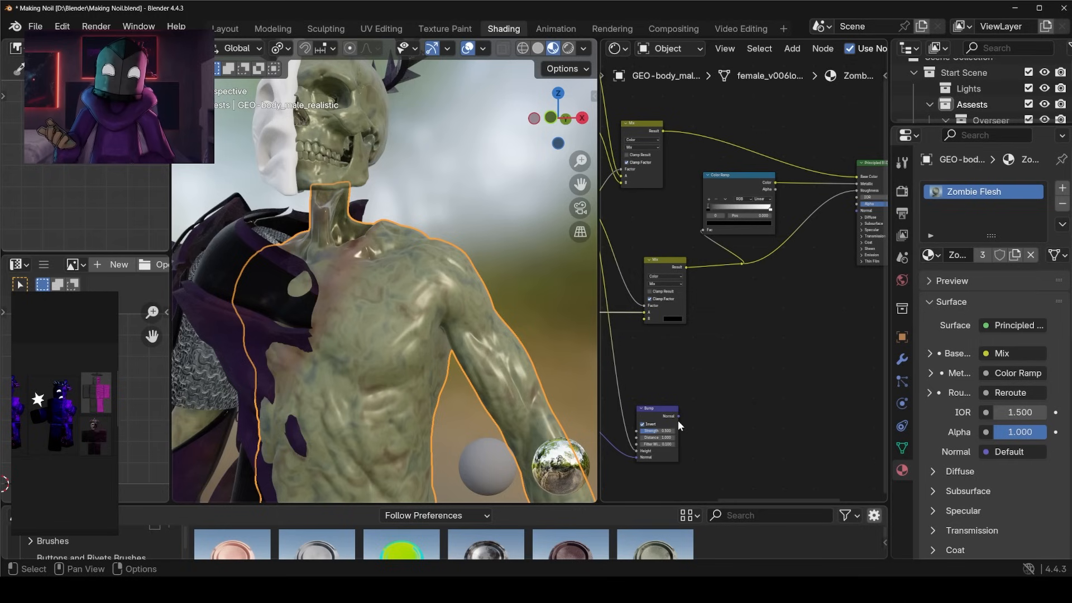
{"action": "left_click_drag", "start_coordinate": [860, 212], "coordinate": [858, 211]}
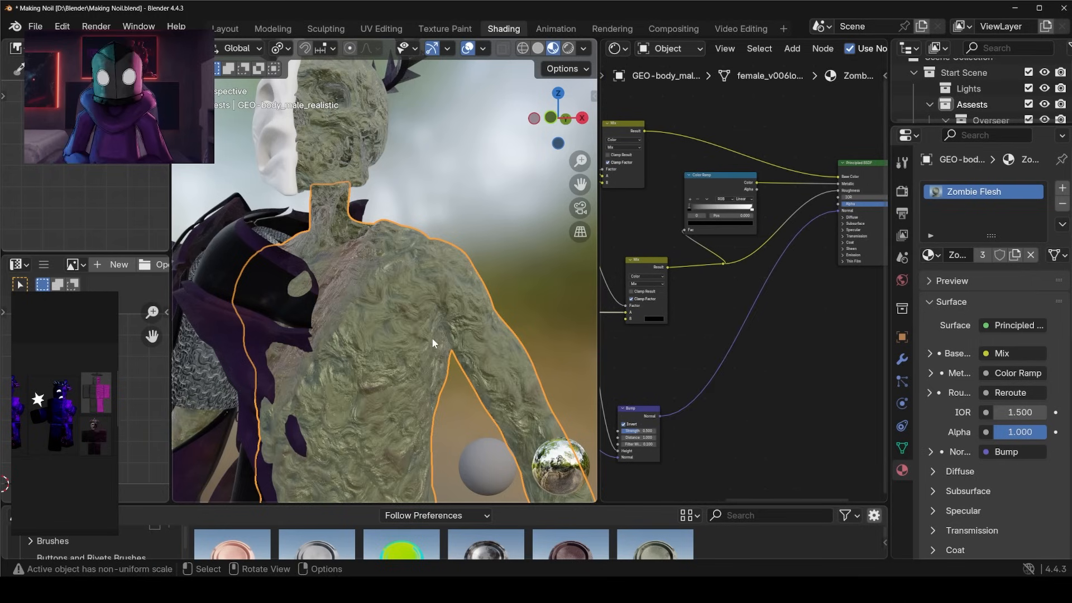
{"action": "scroll", "coordinate": [484, 330], "scroll_direction": "up", "scroll_amount": 3}
{"action": "right_click_drag", "start_coordinate": [723, 422], "coordinate": [724, 424], "text": "ctrl"}
{"action": "left_click_drag", "start_coordinate": [660, 416], "coordinate": [837, 211]}
{"action": "scroll", "coordinate": [447, 316], "scroll_direction": "down", "scroll_amount": 5}
{"action": "middle_click_drag", "start_coordinate": [441, 315], "coordinate": [458, 312]}
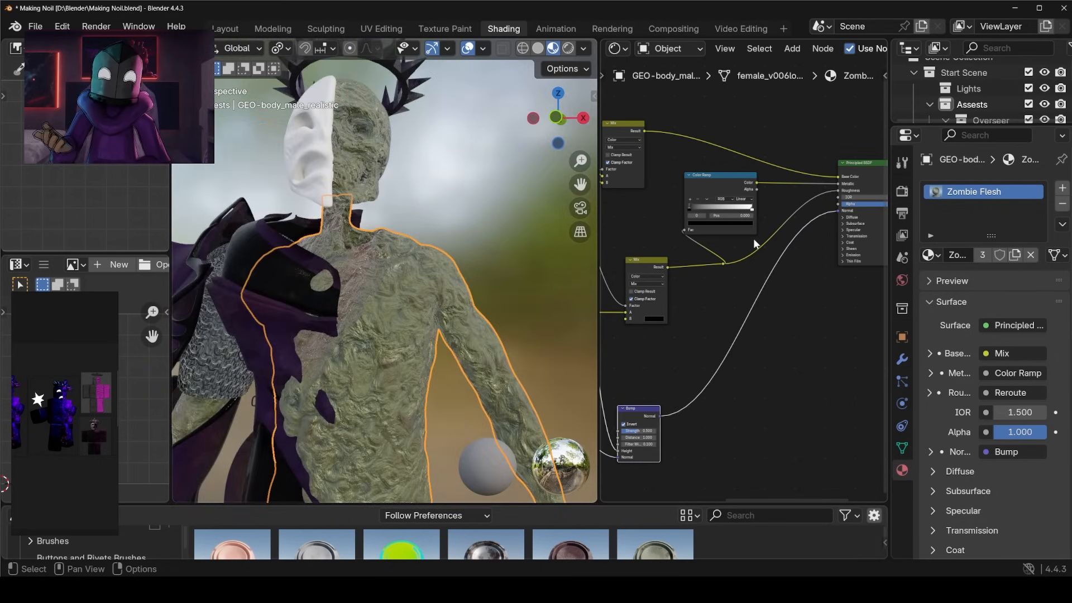
Collapse the asset browser to enlarge the shading editors and bring the Zombie Flesh noise and colour ramp nodes into view.
{"action": "scroll", "coordinate": [547, 356], "scroll_direction": "down", "scroll_amount": 3}
{"action": "middle_click_drag", "start_coordinate": [641, 356], "coordinate": [863, 348]}
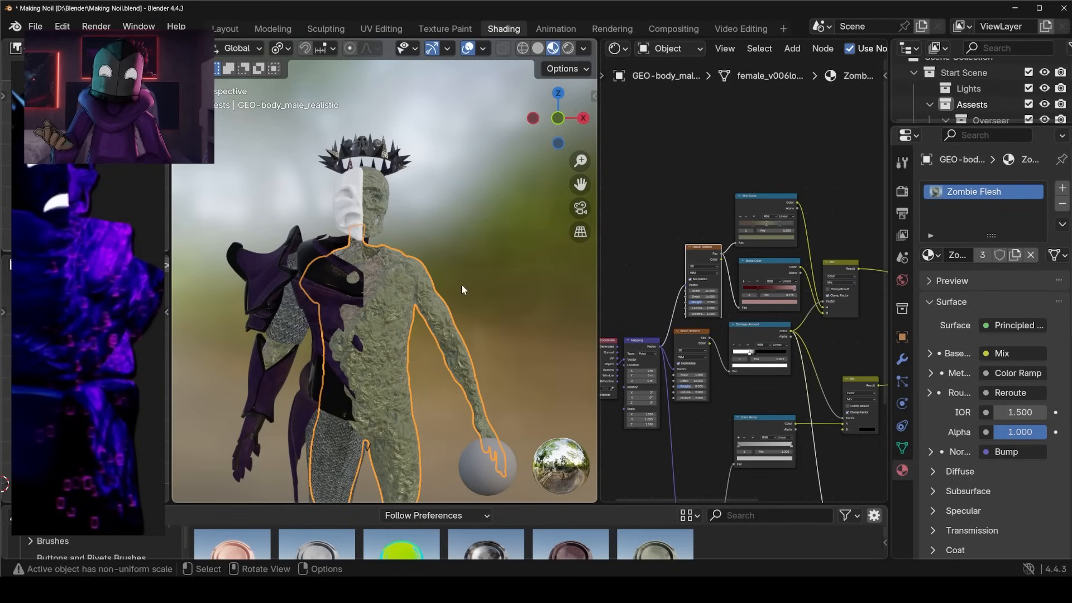
{"action": "left_click_drag", "start_coordinate": [690, 506], "coordinate": [673, 537]}
{"action": "scroll", "coordinate": [456, 283], "scroll_direction": "up", "scroll_amount": 4}
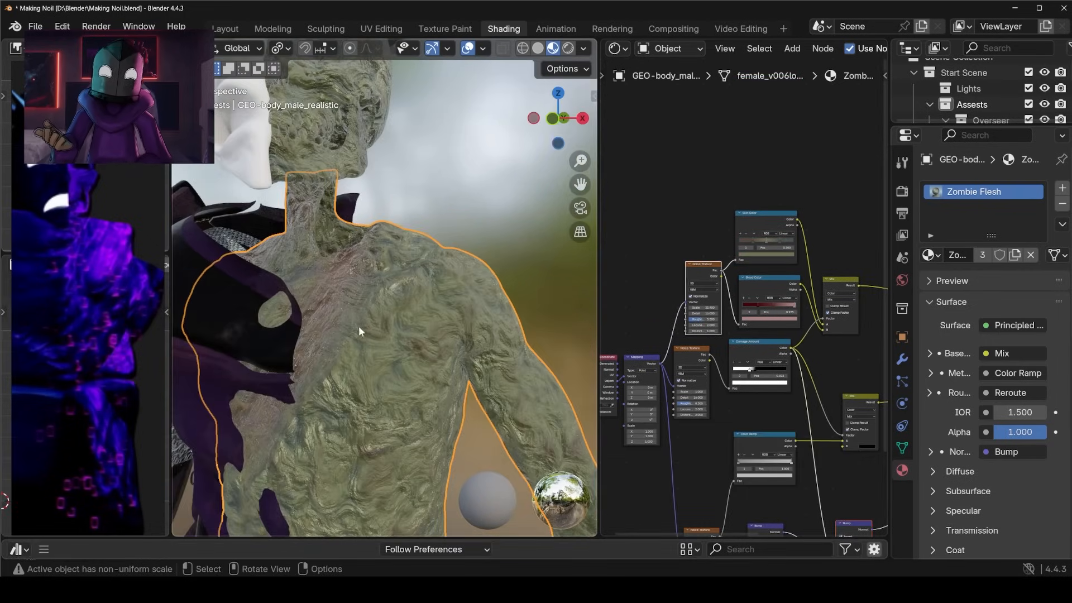
{"action": "scroll", "coordinate": [729, 313], "scroll_direction": "up", "scroll_amount": 3}
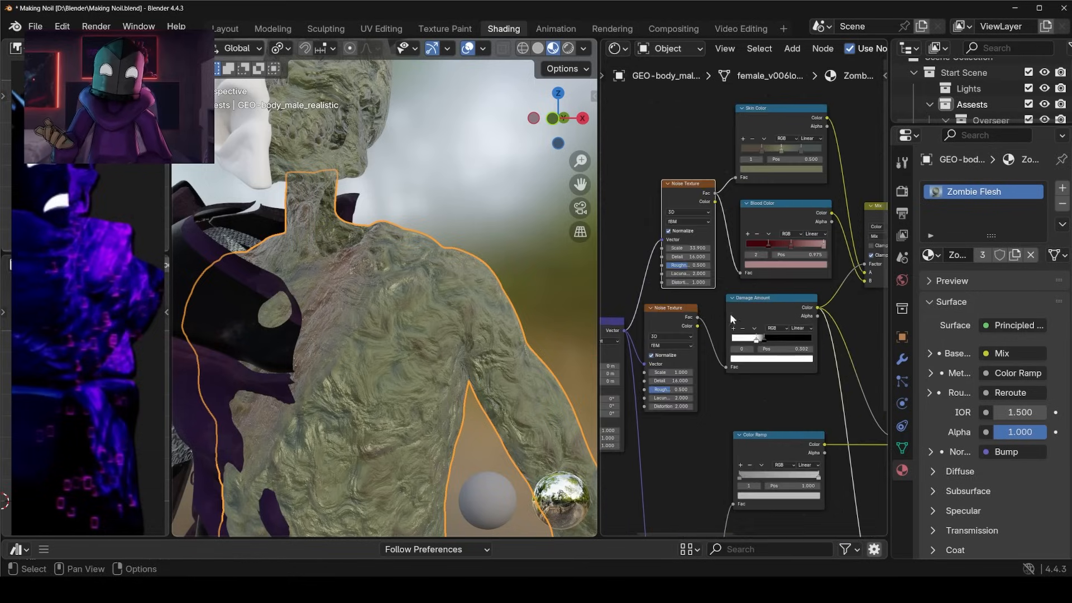
Preview the Noise Texture nodes feeding the Skin Color, Blood Color and Damage Amount ramps on the body.
{"action": "left_click", "coordinate": [720, 241], "text": "ctrl+shift"}
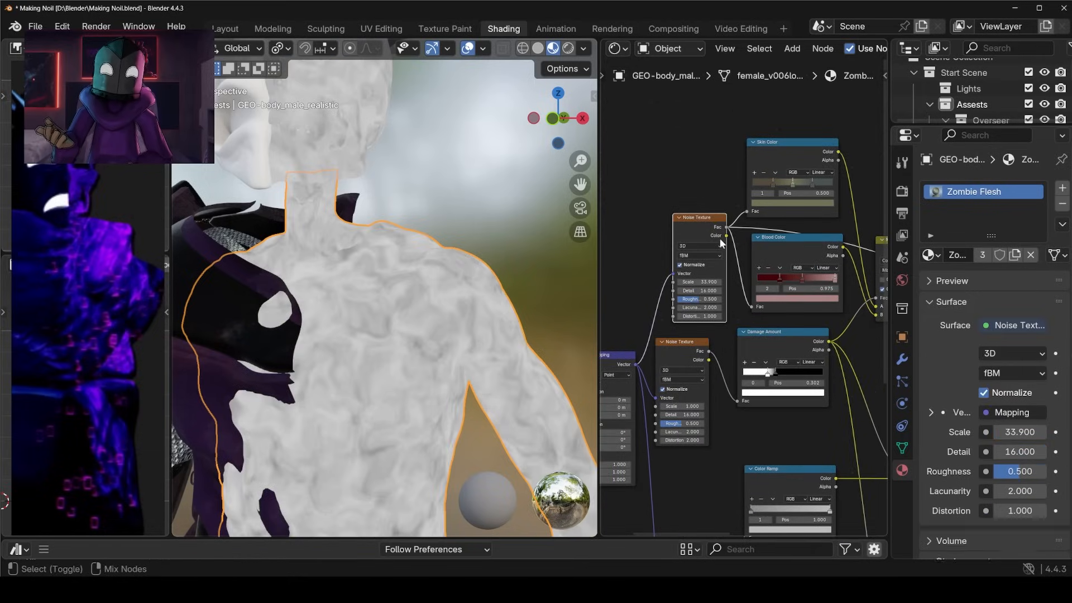
{"action": "left_click", "coordinate": [698, 344], "text": "ctrl+shift"}
{"action": "scroll", "coordinate": [742, 312], "scroll_direction": "down", "scroll_amount": 3}
Set the Damage Amount ramp's white stop to 0.423 and black stop to 0.646, checking the blood coverage across the body.
{"action": "middle_click_drag", "start_coordinate": [815, 301], "coordinate": [742, 309]}
{"action": "mouse_move", "coordinate": [718, 338]}
{"action": "left_mouse_down"}
{"action": "mouse_move", "coordinate": [753, 339]}
{"action": "mouse_move", "coordinate": [747, 330]}
{"action": "mouse_move", "coordinate": [721, 339]}
{"action": "left_mouse_up"}
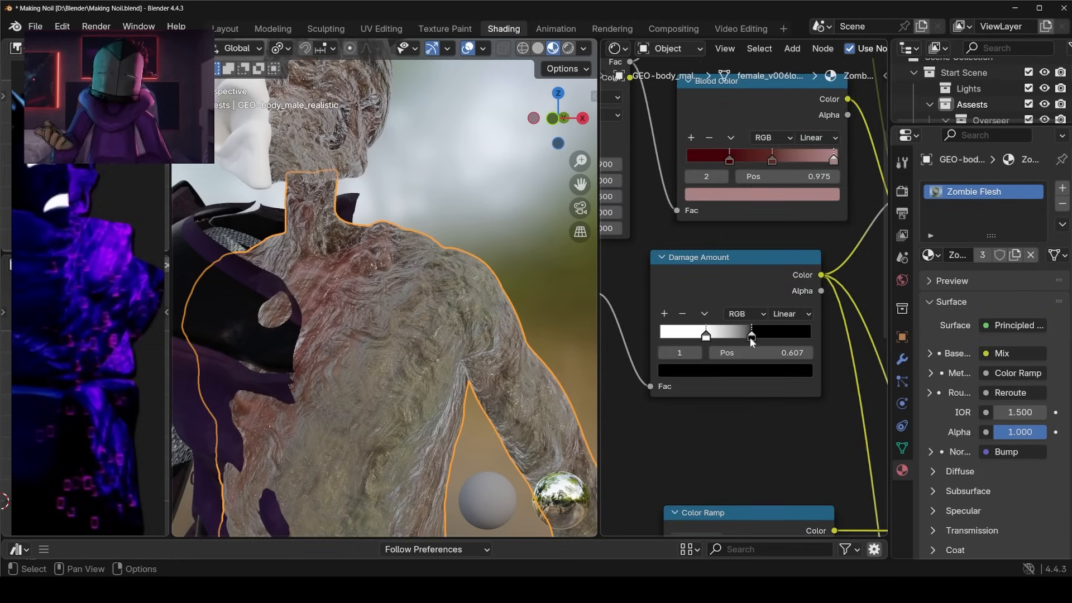
{"action": "left_click", "coordinate": [721, 338]}
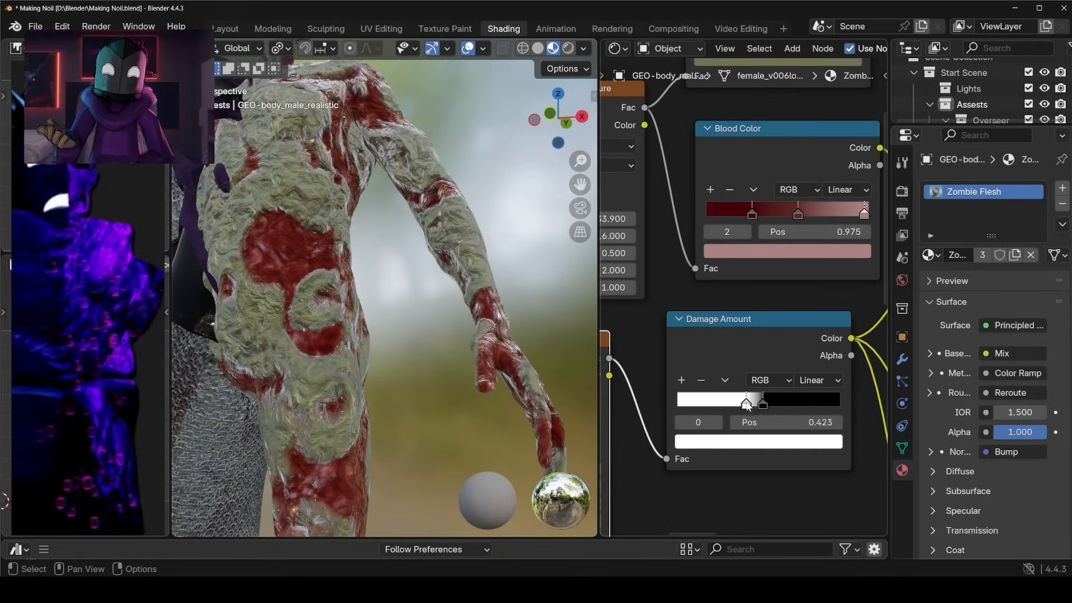
{"action": "left_click_drag", "start_coordinate": [768, 407], "coordinate": [782, 406]}
{"action": "scroll", "coordinate": [417, 373], "scroll_direction": "down", "scroll_amount": 5}
{"action": "middle_click_drag", "start_coordinate": [418, 373], "coordinate": [390, 324], "text": "shift"}
{"action": "scroll", "coordinate": [474, 392], "scroll_direction": "up", "scroll_amount": 3}
{"action": "middle_click_drag", "start_coordinate": [391, 324], "coordinate": [402, 410], "text": "shift"}
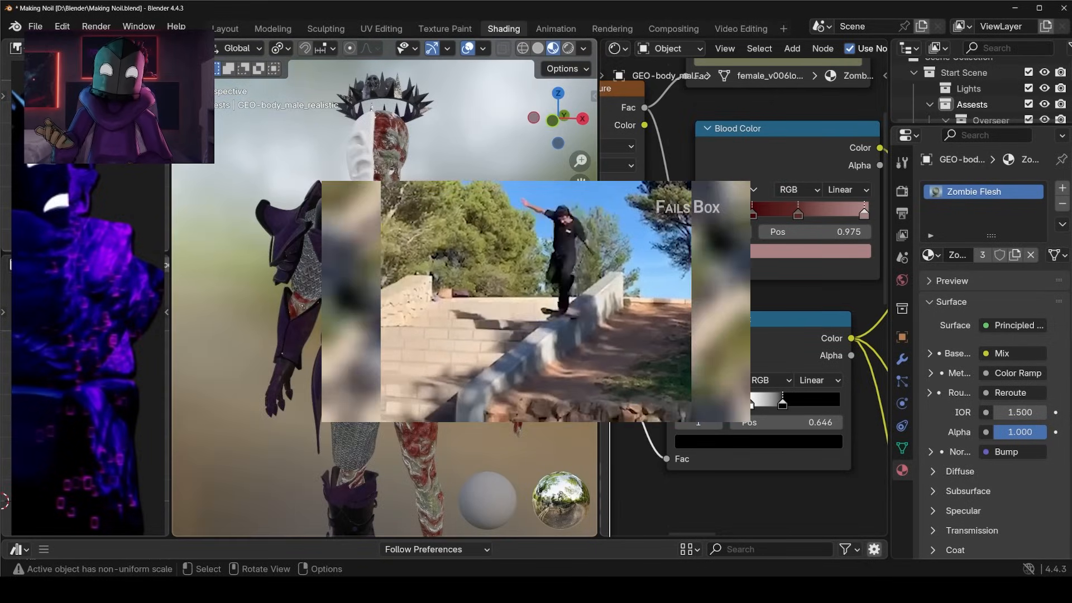
Set the Damage Amount ramp's white stop to 0.302 and switch the viewport to Rendered shading.
{"action": "scroll", "coordinate": [402, 410], "scroll_direction": "up", "scroll_amount": 3}
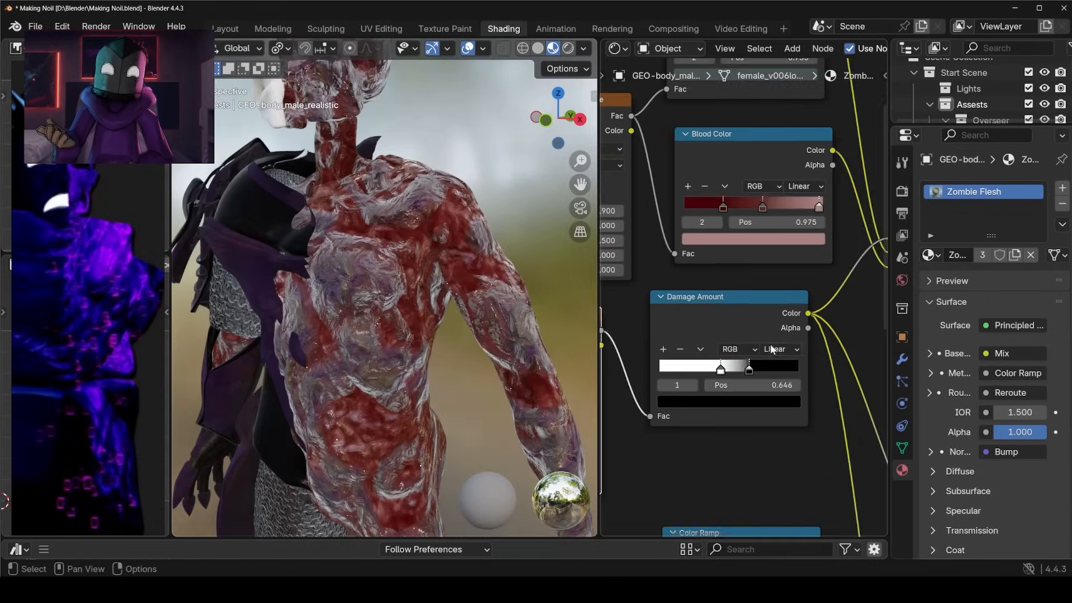
{"action": "scroll", "coordinate": [772, 349], "scroll_direction": "up", "scroll_amount": 1}
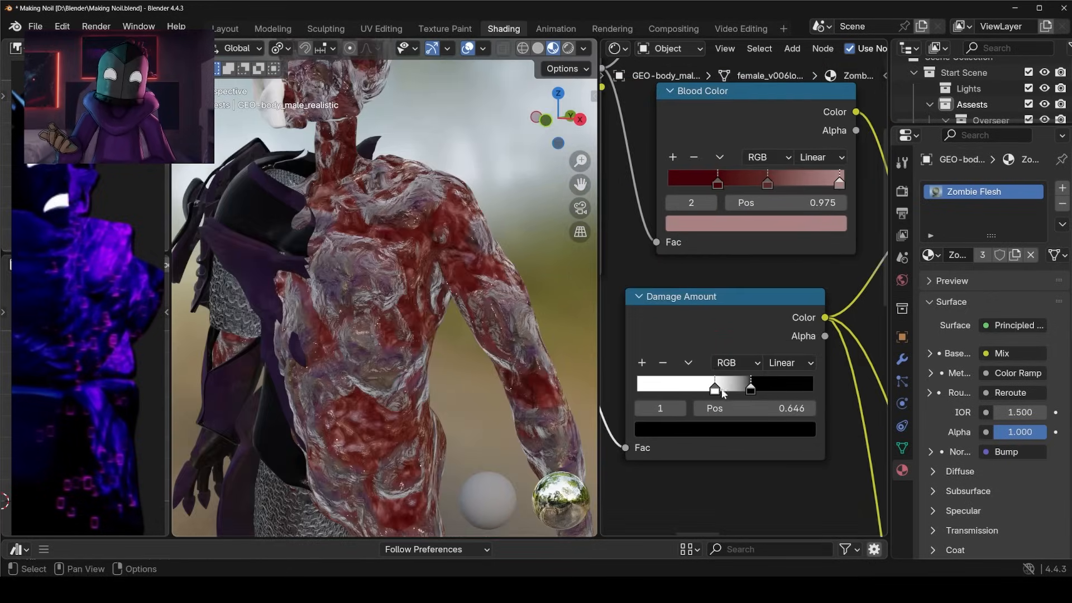
{"action": "left_click", "coordinate": [567, 49]}
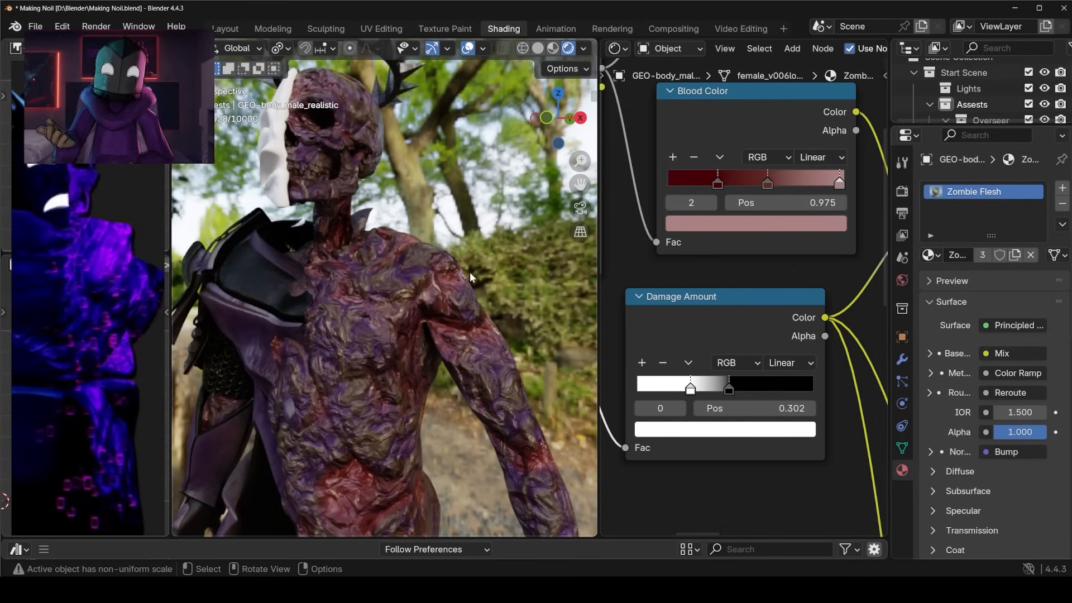
Examine the purple and red flesh texture on the full figure and the torso in Rendered shading.
{"action": "scroll", "coordinate": [469, 280], "scroll_direction": "down", "scroll_amount": 4}
{"action": "middle_click_drag", "start_coordinate": [468, 281], "coordinate": [433, 297]}
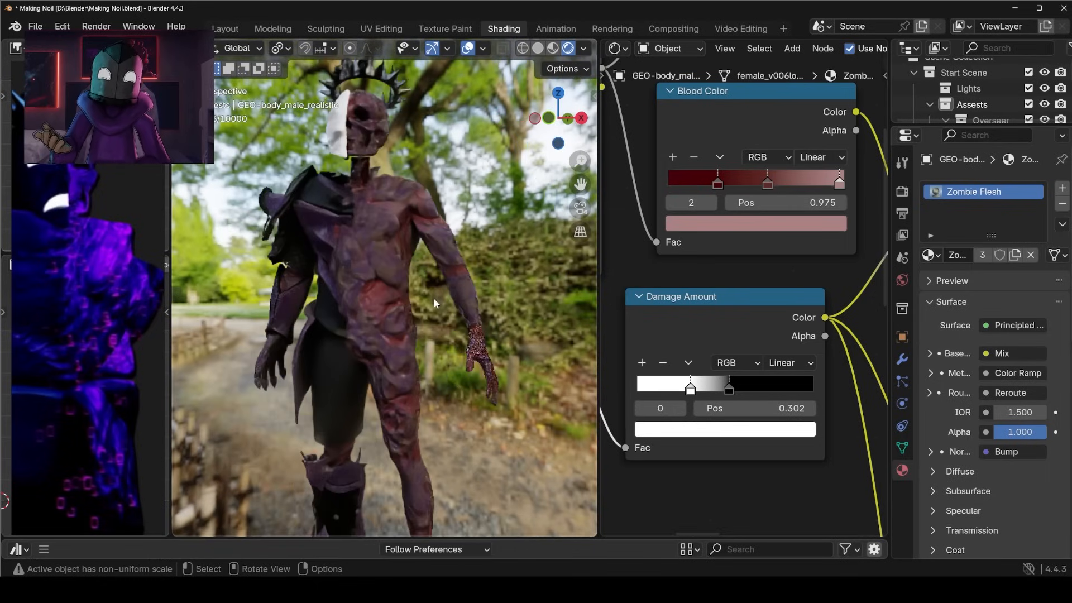
{"action": "scroll", "coordinate": [504, 199], "scroll_direction": "up", "scroll_amount": 5}
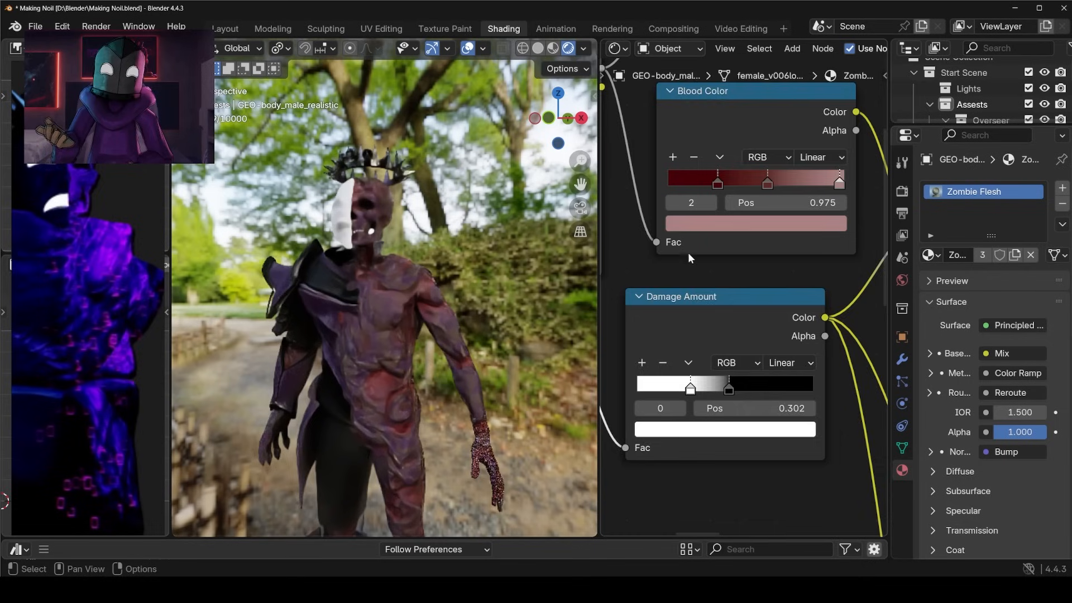
{"action": "scroll", "coordinate": [663, 217], "scroll_direction": "down", "scroll_amount": 3}
Change the Skin Color ramp's first stop from its brown tone to black.
{"action": "scroll", "coordinate": [663, 216], "scroll_direction": "up", "scroll_amount": 5}
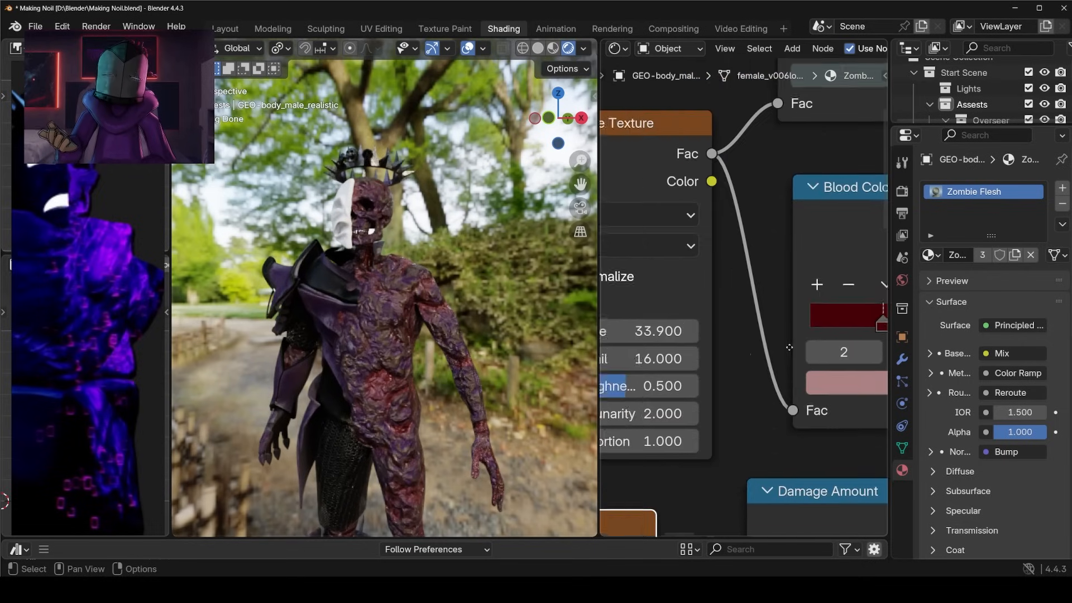
{"action": "scroll", "coordinate": [772, 266], "scroll_direction": "down", "scroll_amount": 3}
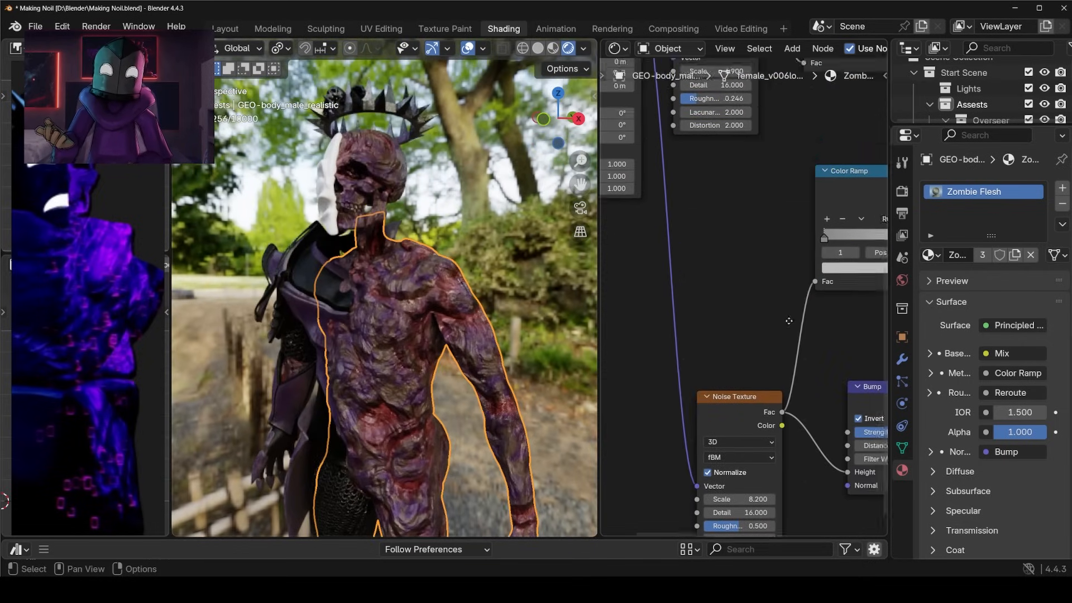
{"action": "middle_click_drag", "start_coordinate": [775, 465], "coordinate": [758, 509]}
{"action": "middle_click_drag", "start_coordinate": [882, 247], "coordinate": [729, 367]}
{"action": "scroll", "coordinate": [721, 302], "scroll_direction": "up", "scroll_amount": 5}
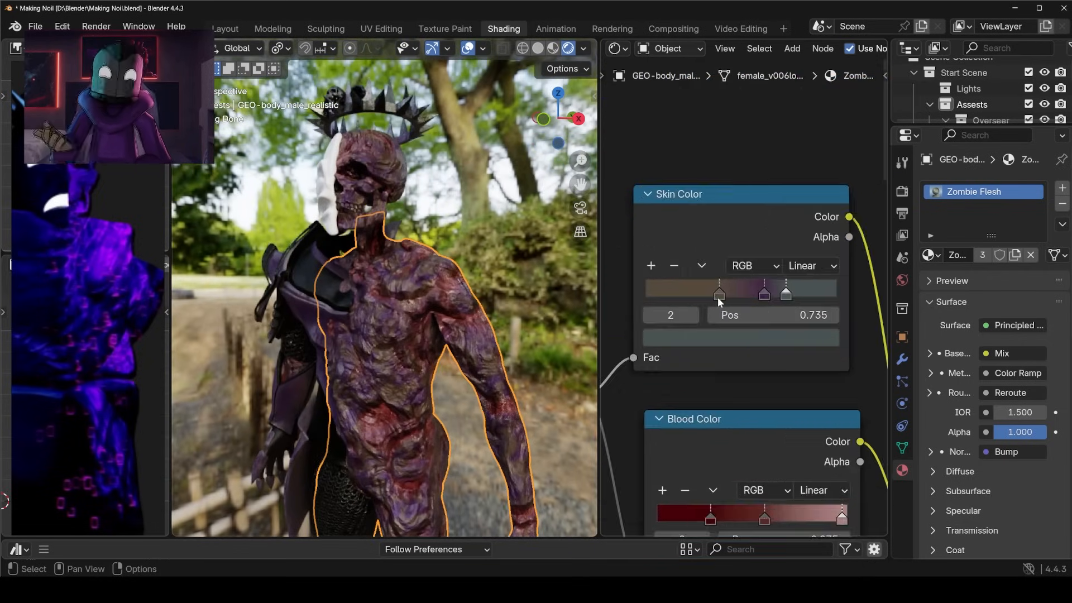
{"action": "left_click", "coordinate": [721, 290]}
Set the Blood Color ramp's dark red stop to 0.557 and move its pale pink stop closer to the middle stop.
{"action": "middle_click_drag", "start_coordinate": [550, 184], "coordinate": [358, 317]}
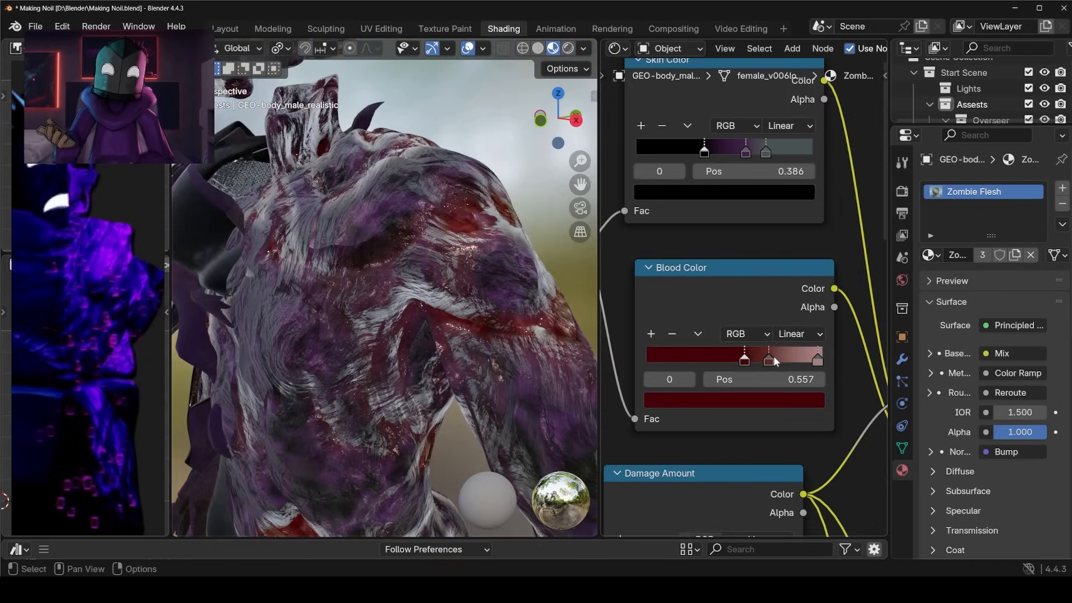
{"action": "left_click_drag", "start_coordinate": [813, 361], "coordinate": [787, 364]}
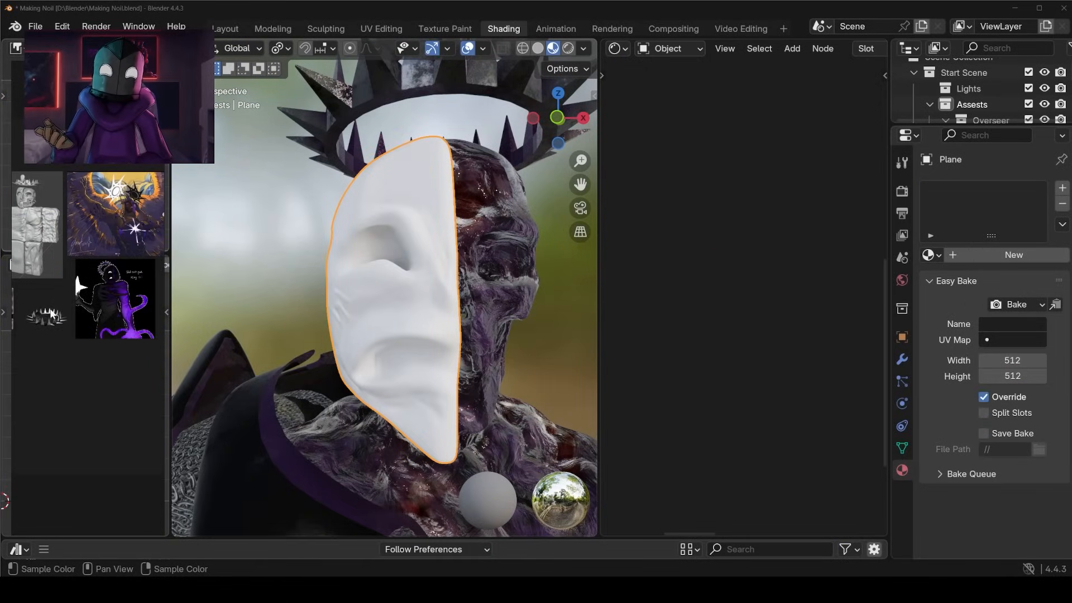
Widen the reference board and bring the half-mask reference image into view beside the model's mask.
{"action": "scroll", "coordinate": [113, 285], "scroll_direction": "up", "scroll_amount": 4}
{"action": "middle_click_drag", "start_coordinate": [96, 286], "coordinate": [195, 316]}
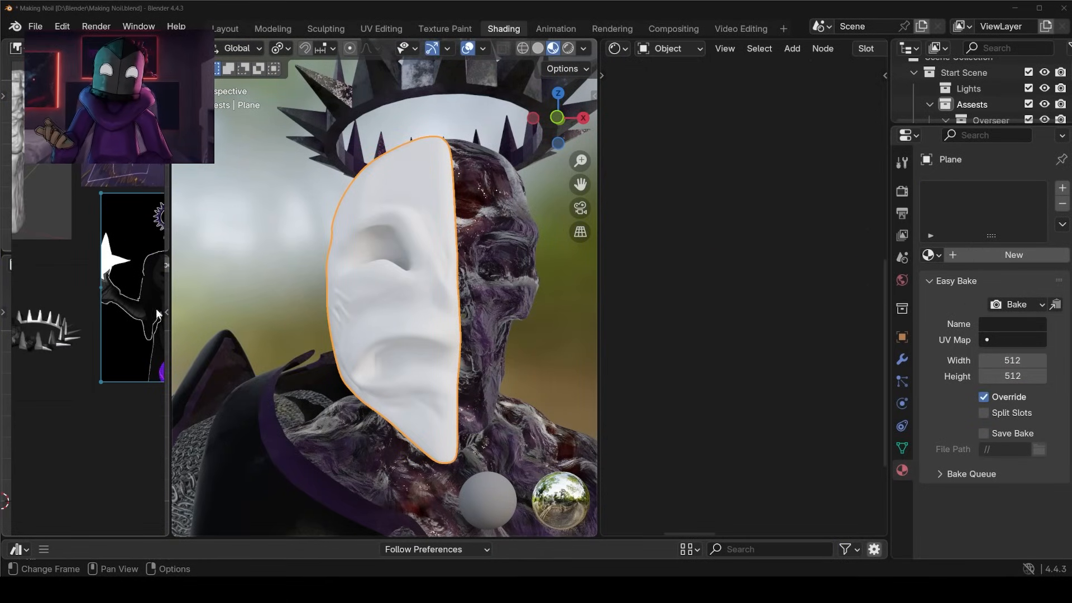
{"action": "left_click_drag", "start_coordinate": [168, 317], "coordinate": [234, 318]}
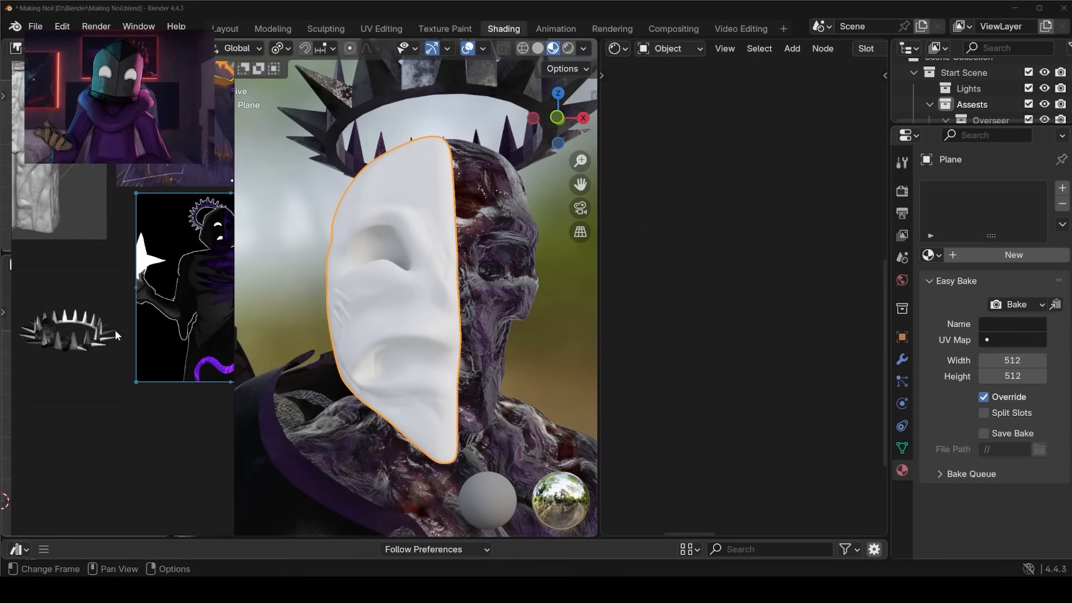
{"action": "middle_click_drag", "start_coordinate": [123, 328], "coordinate": [223, 319]}
{"action": "scroll", "coordinate": [162, 318], "scroll_direction": "down", "scroll_amount": 4}
{"action": "scroll", "coordinate": [167, 319], "scroll_direction": "up", "scroll_amount": 4}
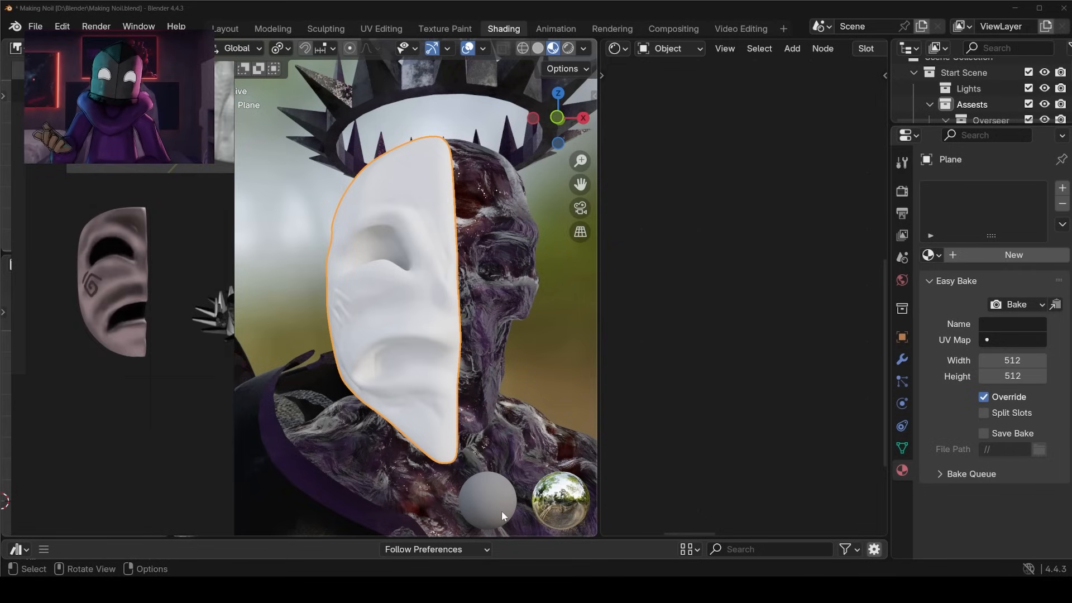
Expand the asset browser and apply the Paint Texture material to the half mask.
{"action": "left_click_drag", "start_coordinate": [497, 542], "coordinate": [506, 364]}
{"action": "left_click_drag", "start_coordinate": [317, 457], "coordinate": [417, 196]}
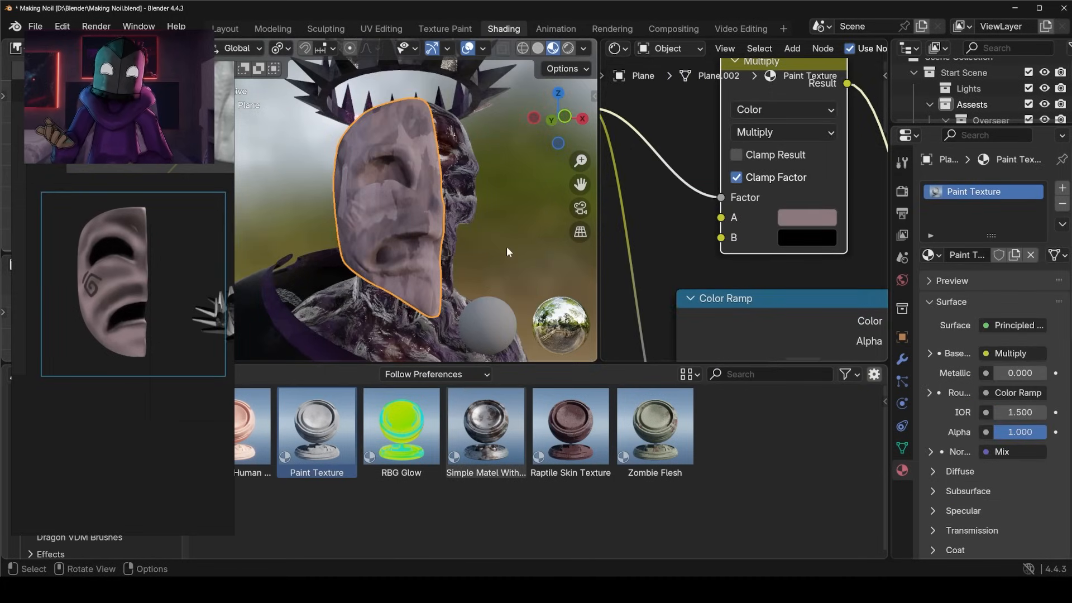
Tint the half mask's Paint Texture material a dusty mauve to match the half-mask reference image.
{"action": "scroll", "coordinate": [629, 263], "scroll_direction": "down", "scroll_amount": 2}
{"action": "middle_click_drag", "start_coordinate": [629, 263], "coordinate": [846, 221]}
{"action": "scroll", "coordinate": [846, 222], "scroll_direction": "down", "scroll_amount": 4}
{"action": "left_click", "coordinate": [764, 221], "text": "ctrl+shift"}
{"action": "scroll", "coordinate": [827, 274], "scroll_direction": "down", "scroll_amount": 3}
{"action": "middle_click_drag", "start_coordinate": [827, 273], "coordinate": [798, 257]}
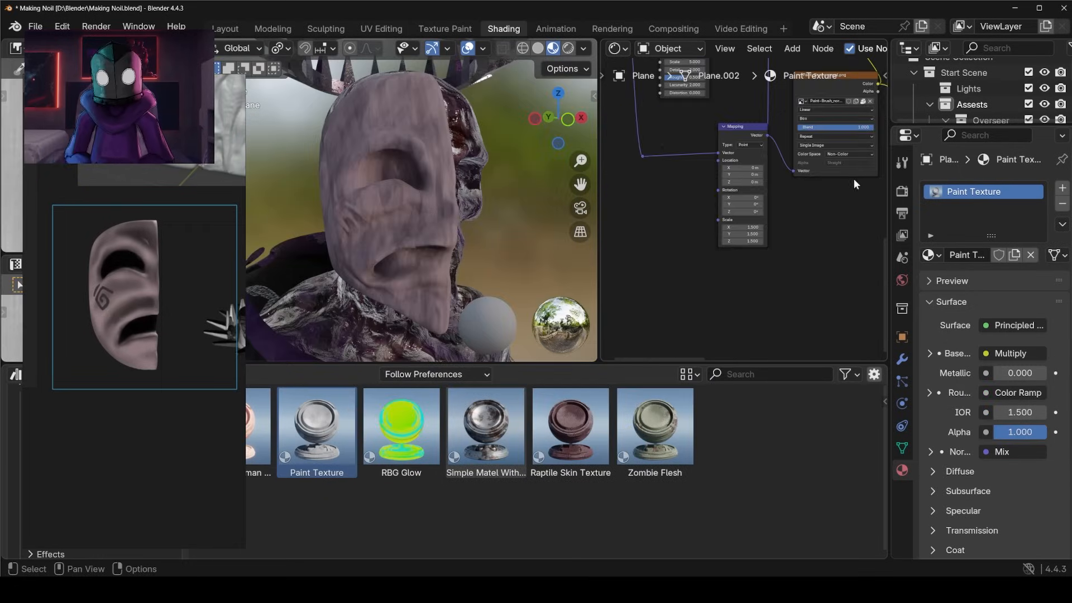
{"action": "scroll", "coordinate": [853, 178], "scroll_direction": "up", "scroll_amount": 2}
{"action": "middle_click_drag", "start_coordinate": [804, 120], "coordinate": [795, 130]}
{"action": "scroll", "coordinate": [811, 176], "scroll_direction": "up", "scroll_amount": 2}
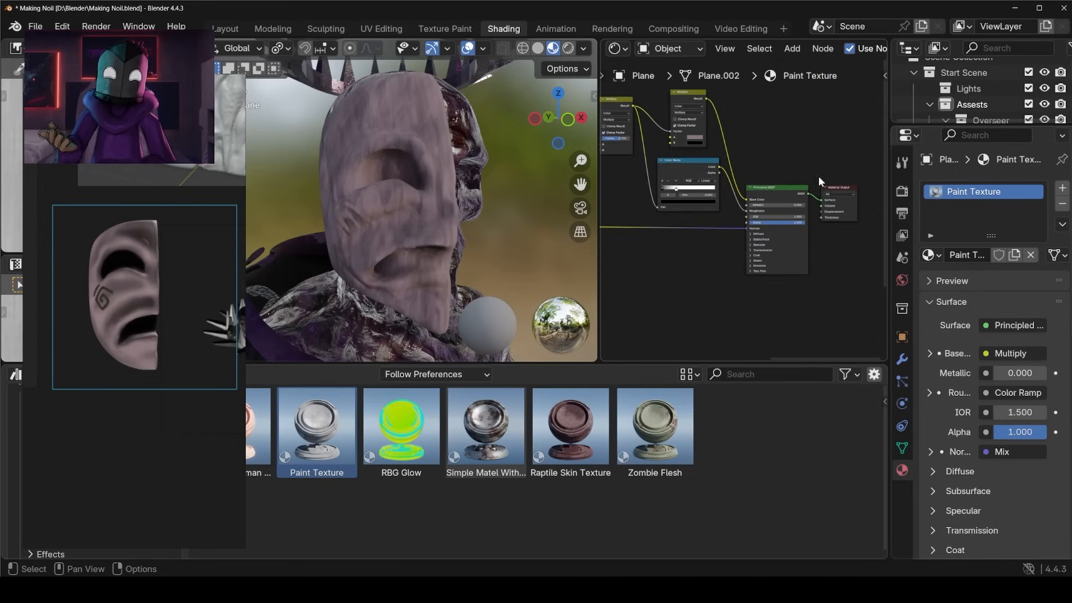
{"action": "scroll", "coordinate": [447, 217], "scroll_direction": "down", "scroll_amount": 5}
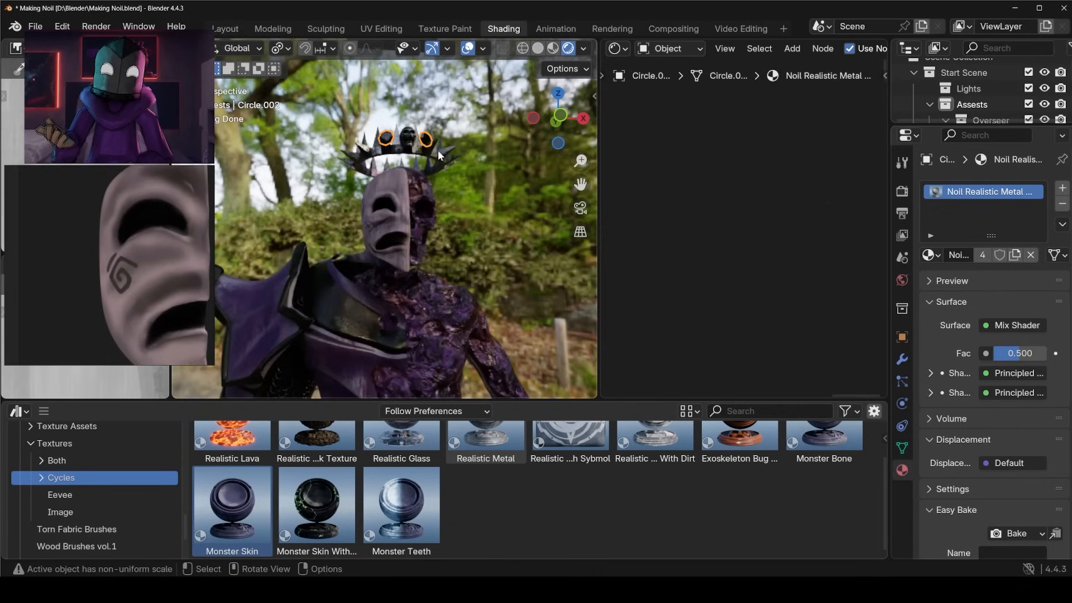
Inspect the crown gem's purple crystal and scratched metal rim up close in the rendered view.
{"action": "key", "text": "KP_Decimal"}
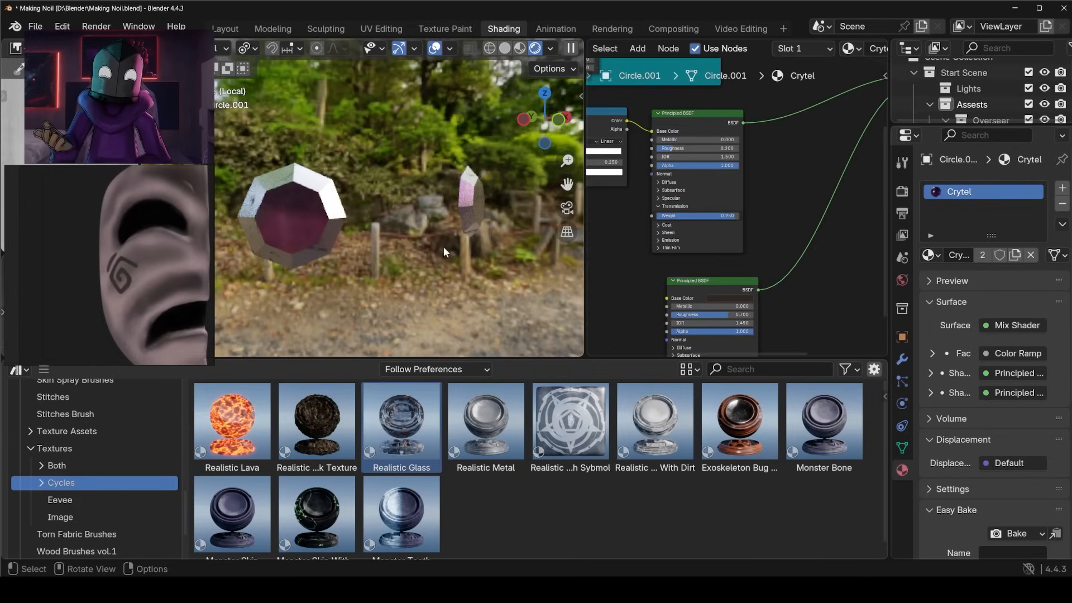
{"action": "middle_click_drag", "start_coordinate": [443, 246], "coordinate": [441, 207]}
{"action": "scroll", "coordinate": [426, 256], "scroll_direction": "up", "scroll_amount": 3}
{"action": "middle_click_drag", "start_coordinate": [486, 252], "coordinate": [452, 245]}
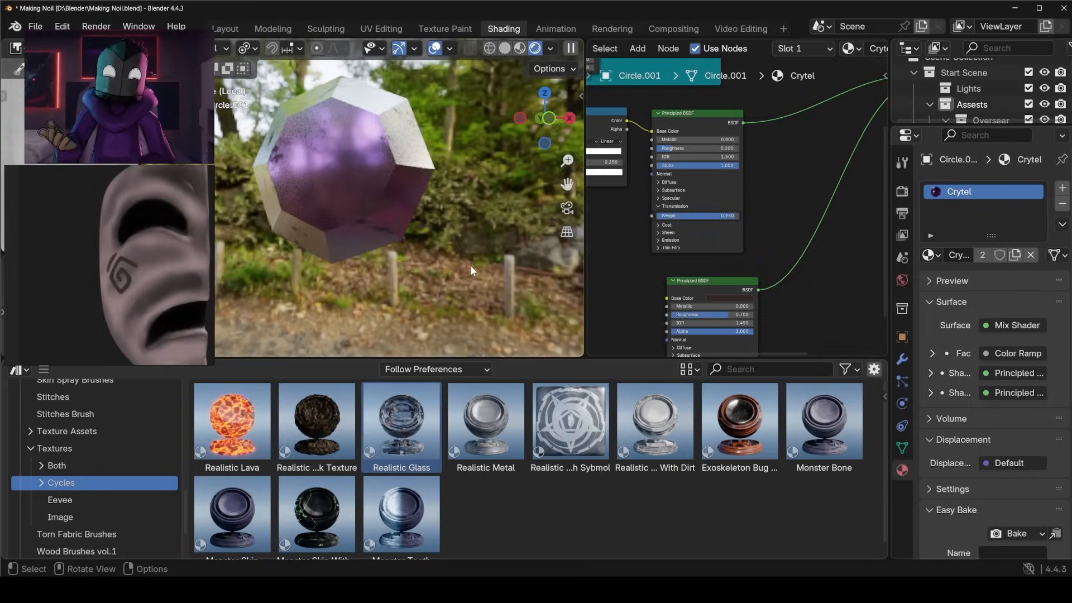
{"action": "key", "text": "ctrl+space"}
{"action": "mouse_move", "coordinate": [502, 343]}
{"action": "middle_mouse_down"}
{"action": "mouse_move", "coordinate": [579, 335]}
{"action": "mouse_move", "coordinate": [601, 451]}
{"action": "middle_mouse_up"}
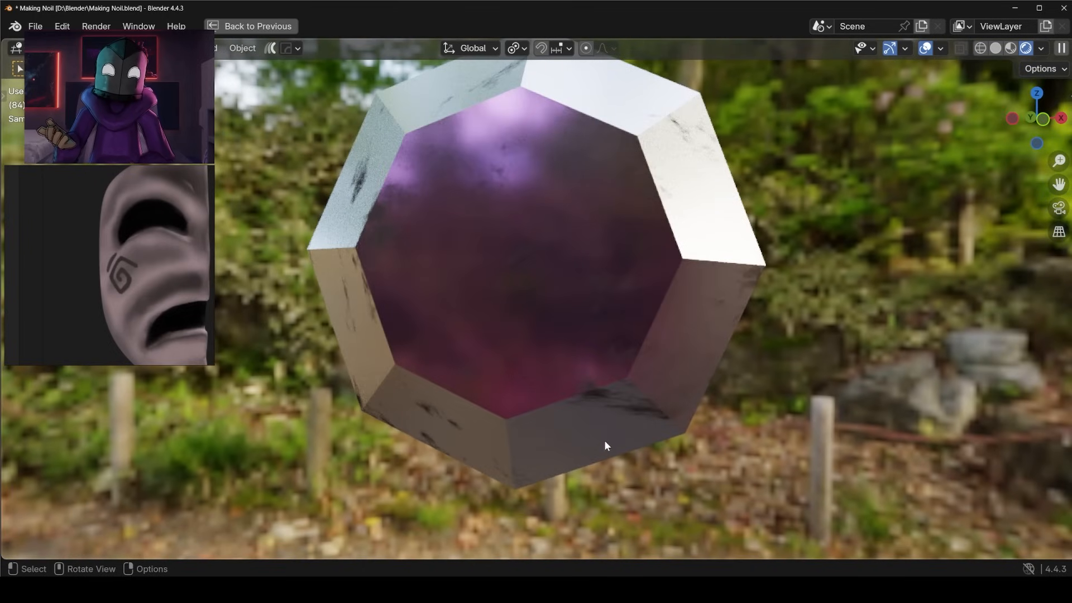
{"action": "middle_click_drag", "start_coordinate": [559, 326], "coordinate": [555, 311]}
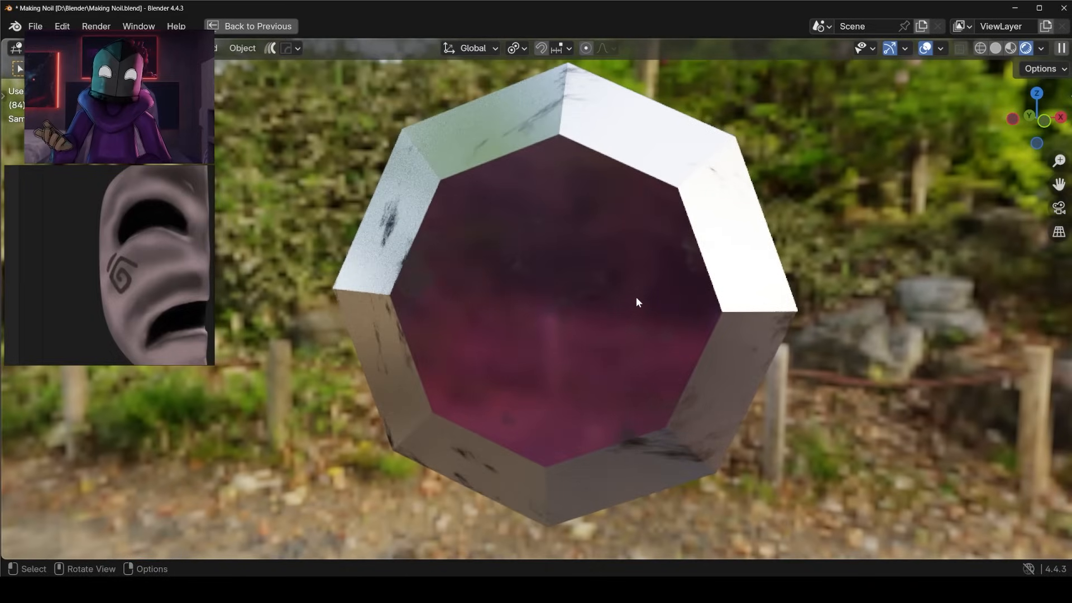
{"action": "scroll", "coordinate": [750, 194], "scroll_direction": "down", "scroll_amount": 5}
{"action": "middle_click_drag", "start_coordinate": [775, 231], "coordinate": [661, 239]}
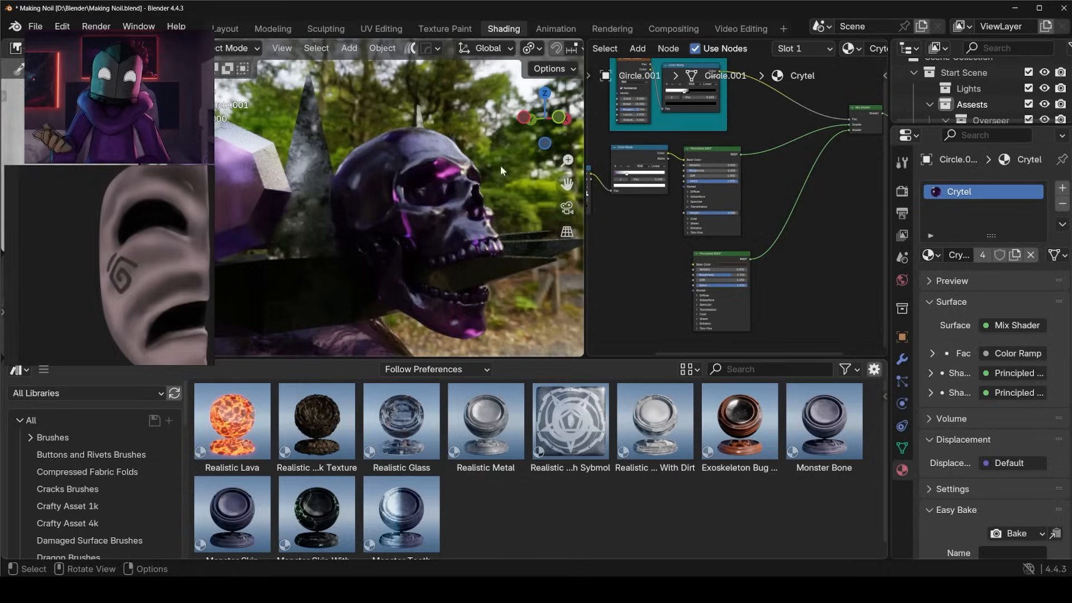
Examine the crown's skull and the full textured character in an enlarged rendered view.
{"action": "middle_click_drag", "start_coordinate": [494, 265], "coordinate": [492, 313]}
{"action": "scroll", "coordinate": [485, 279], "scroll_direction": "down", "scroll_amount": 6}
{"action": "key", "text": "ctrl+KP_7"}
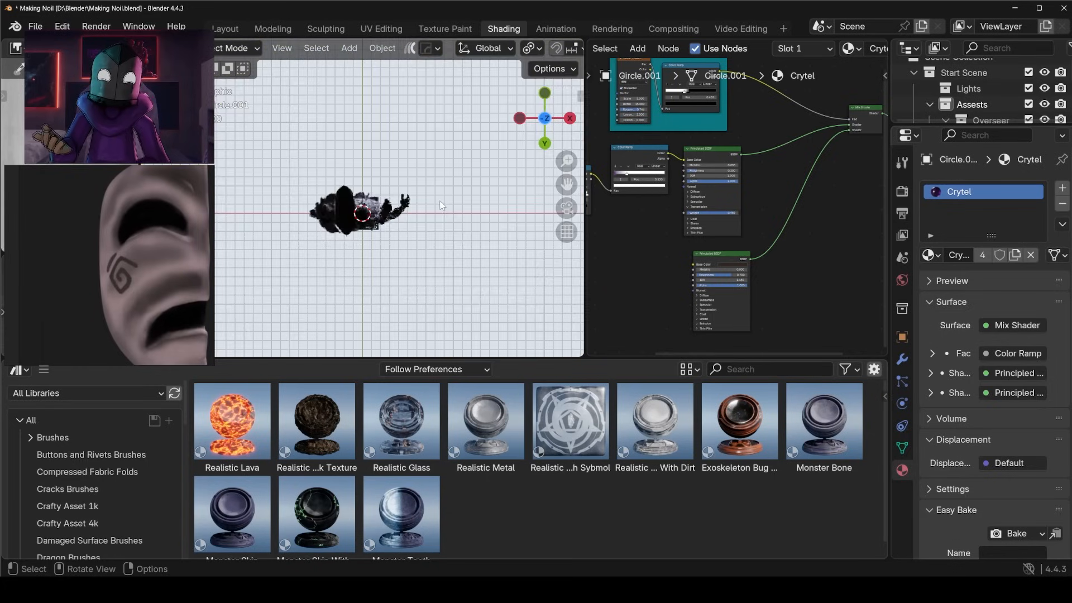
{"action": "middle_click_drag", "start_coordinate": [441, 210], "coordinate": [447, 296]}
{"action": "middle_click_drag", "start_coordinate": [413, 245], "coordinate": [413, 279]}
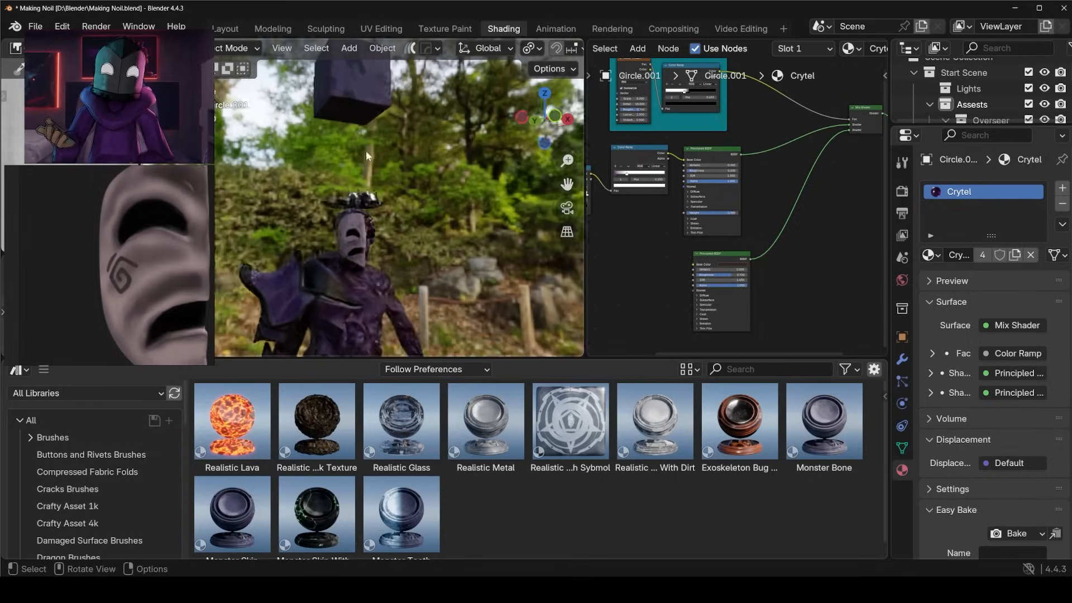
{"action": "left_click", "coordinate": [378, 111]}
{"action": "key", "text": "ctrl+space"}
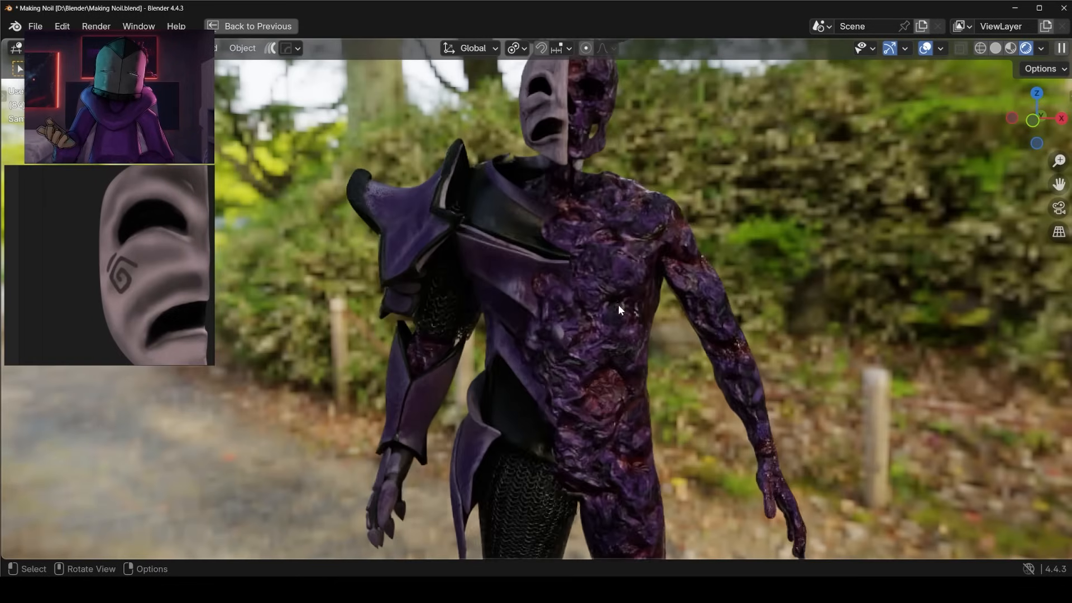
{"action": "scroll", "coordinate": [617, 303], "scroll_direction": "down", "scroll_amount": 5}
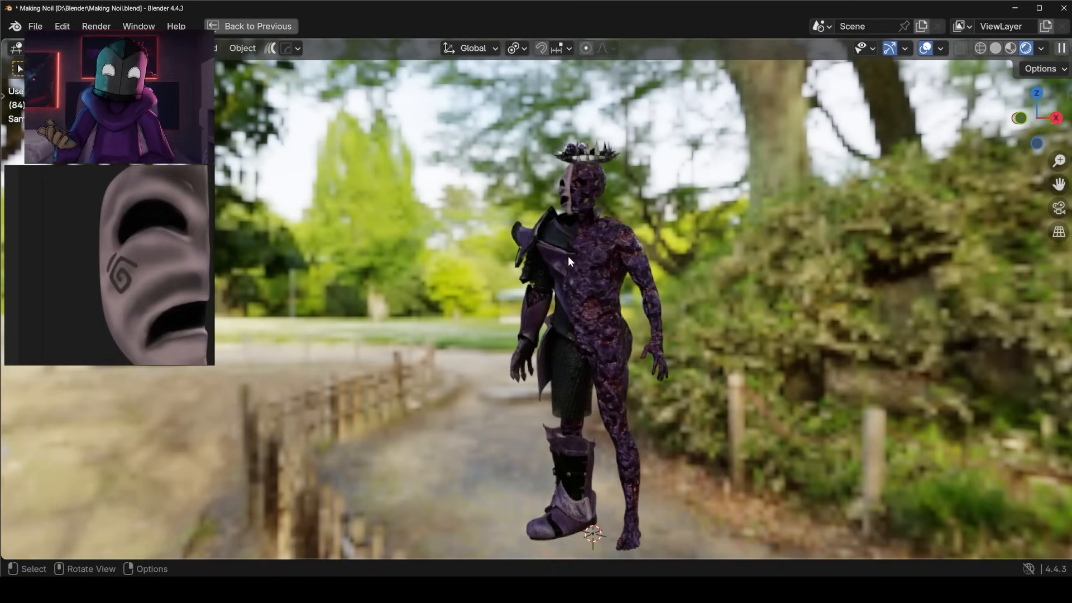
{"action": "scroll", "coordinate": [568, 256], "scroll_direction": "up", "scroll_amount": 3}
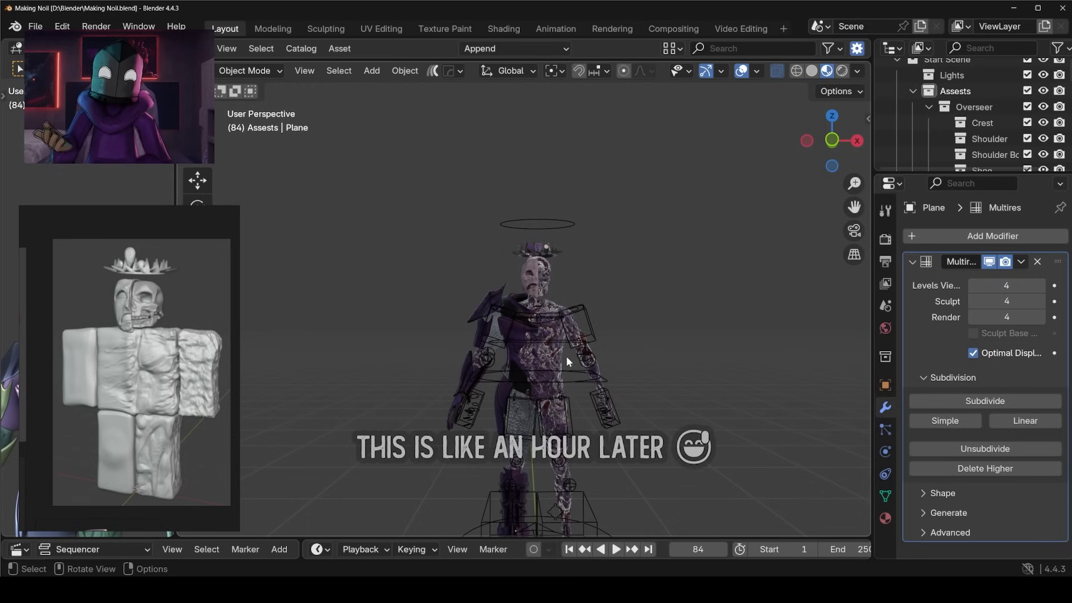
{"action": "middle_click_drag", "start_coordinate": [566, 356], "coordinate": [570, 291], "text": "shift"}
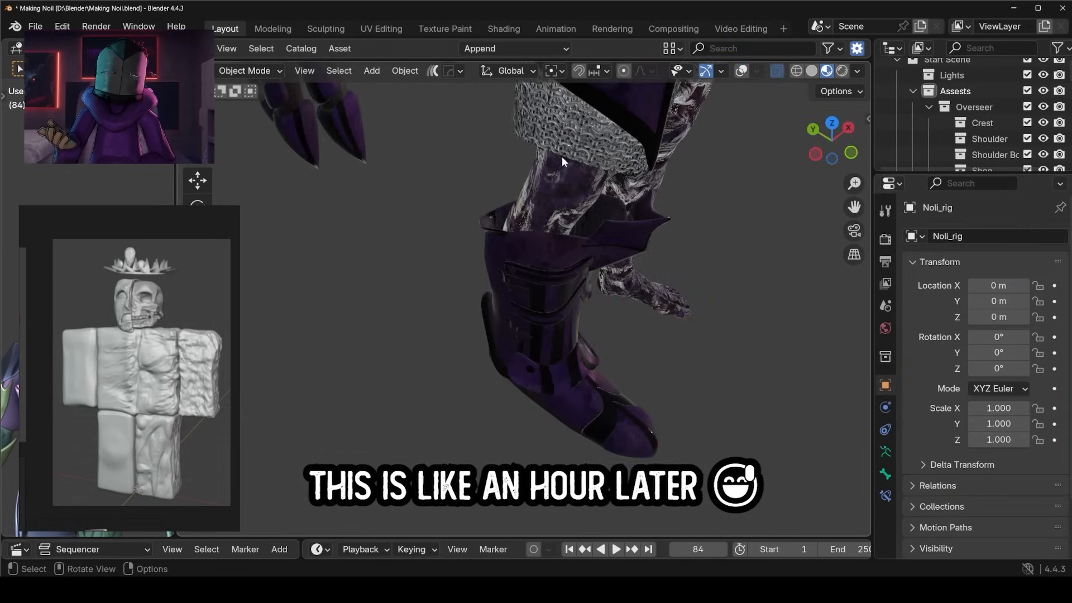
Examine the rig's armoured boot and shoulder armour from several angles in material preview.
{"action": "middle_click_drag", "start_coordinate": [535, 270], "coordinate": [541, 242]}
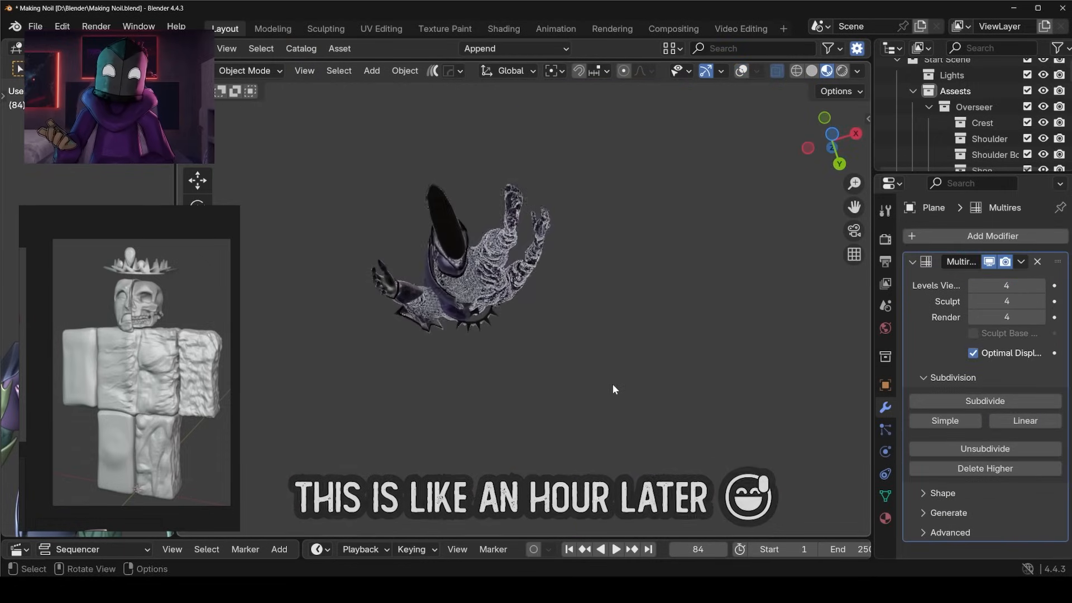
{"action": "key", "text": "grave"}
{"action": "left_click", "coordinate": [477, 150]}
{"action": "key", "text": "grave"}
{"action": "middle_click_drag", "start_coordinate": [609, 328], "coordinate": [531, 213]}
{"action": "scroll", "coordinate": [631, 340], "scroll_direction": "up", "scroll_amount": 3}
{"action": "scroll", "coordinate": [580, 385], "scroll_direction": "down", "scroll_amount": 3}
{"action": "middle_click_drag", "start_coordinate": [473, 295], "coordinate": [558, 258]}
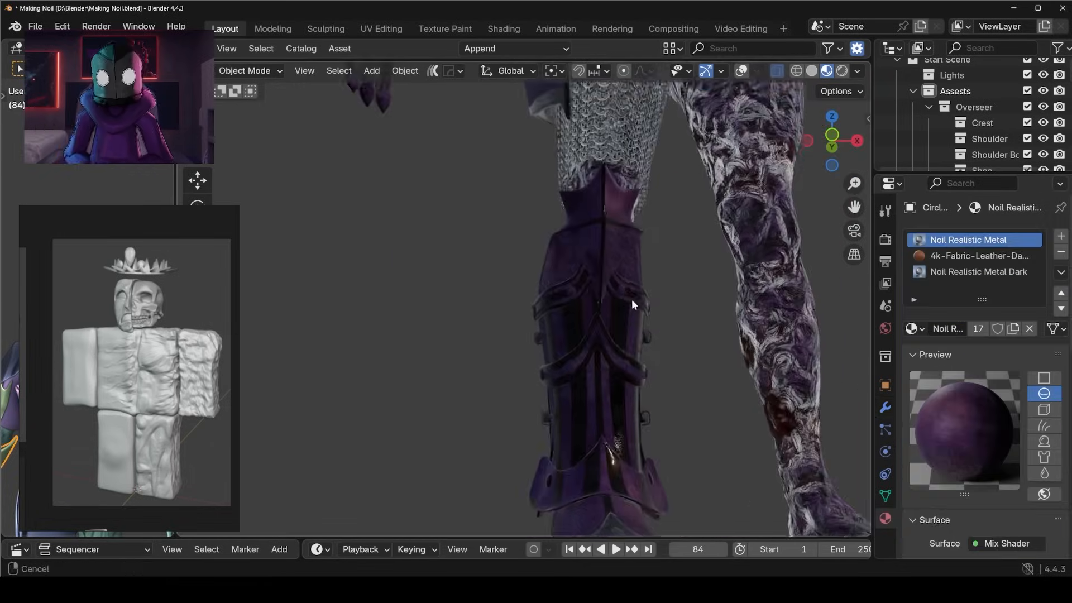
Examine how the armour meets the exposed bloody flesh around the torso and upper arm.
{"action": "middle_click_drag", "start_coordinate": [631, 304], "coordinate": [562, 297]}
{"action": "scroll", "coordinate": [520, 292], "scroll_direction": "down", "scroll_amount": 4}
{"action": "middle_click_drag", "start_coordinate": [523, 290], "coordinate": [606, 214]}
{"action": "scroll", "coordinate": [685, 301], "scroll_direction": "up", "scroll_amount": 3}
{"action": "middle_click_drag", "start_coordinate": [590, 343], "coordinate": [721, 354]}
{"action": "scroll", "coordinate": [714, 352], "scroll_direction": "down", "scroll_amount": 3}
{"action": "mouse_move", "coordinate": [550, 330]}
{"action": "middle_mouse_down"}
{"action": "mouse_move", "coordinate": [637, 319]}
{"action": "mouse_move", "coordinate": [529, 357]}
{"action": "mouse_move", "coordinate": [530, 329]}
{"action": "middle_mouse_up"}
{"action": "scroll", "coordinate": [548, 324], "scroll_direction": "up", "scroll_amount": 6}
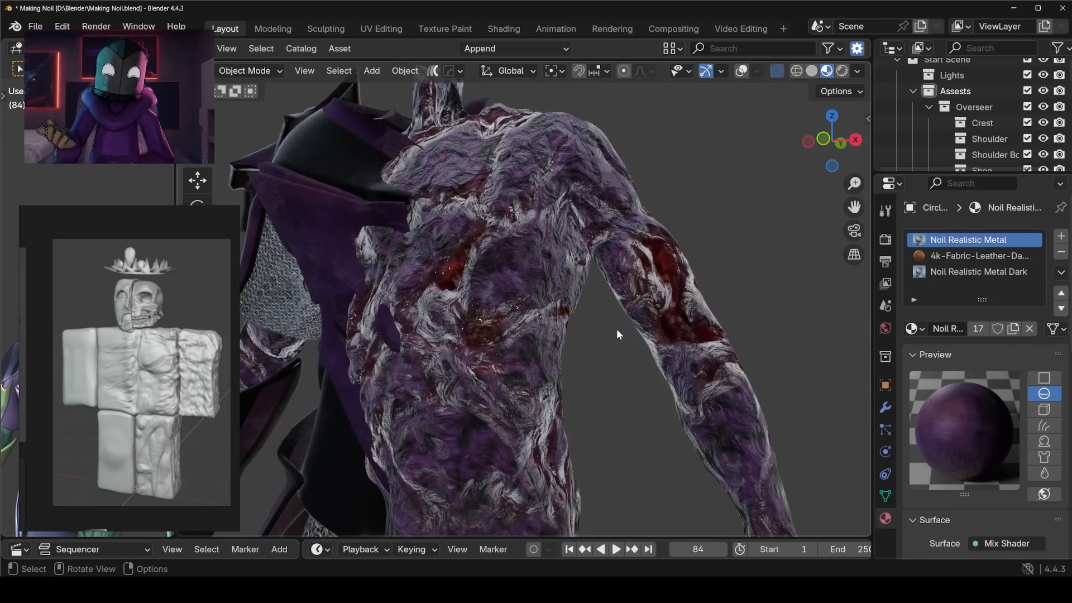
Review the chest flesh, the Zombie Flesh skull and the whole figure against the reference images.
{"action": "middle_click_drag", "start_coordinate": [517, 332], "coordinate": [549, 354]}
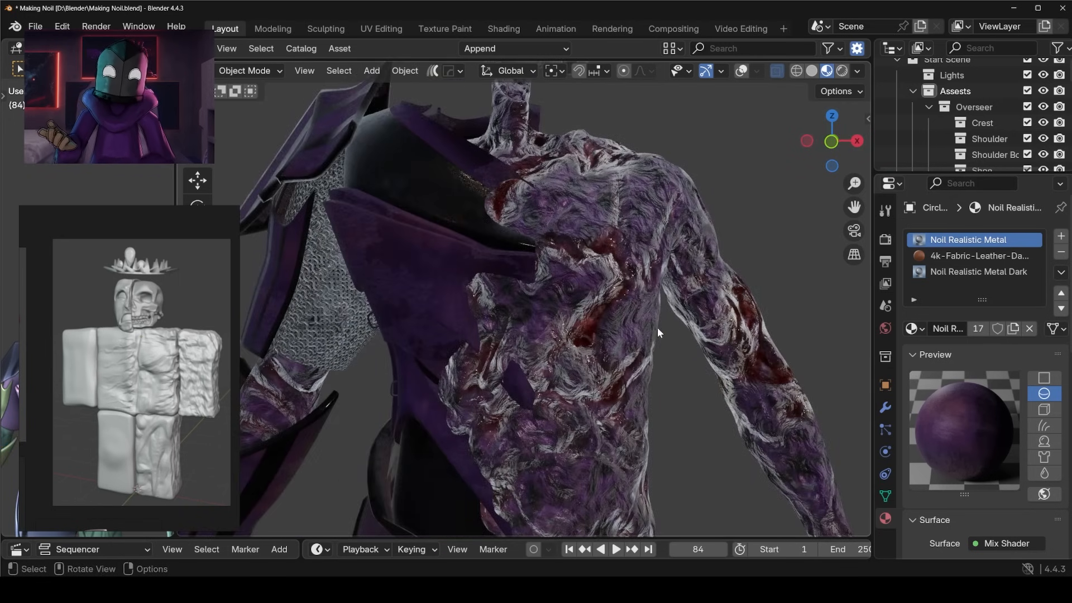
{"action": "middle_click_drag", "start_coordinate": [722, 251], "coordinate": [431, 302]}
{"action": "left_click", "coordinate": [475, 340]}
{"action": "scroll", "coordinate": [558, 363], "scroll_direction": "up", "scroll_amount": 5}
{"action": "middle_click_drag", "start_coordinate": [605, 377], "coordinate": [528, 367]}
{"action": "scroll", "coordinate": [578, 243], "scroll_direction": "down", "scroll_amount": 2}
{"action": "scroll", "coordinate": [638, 320], "scroll_direction": "down", "scroll_amount": 6}
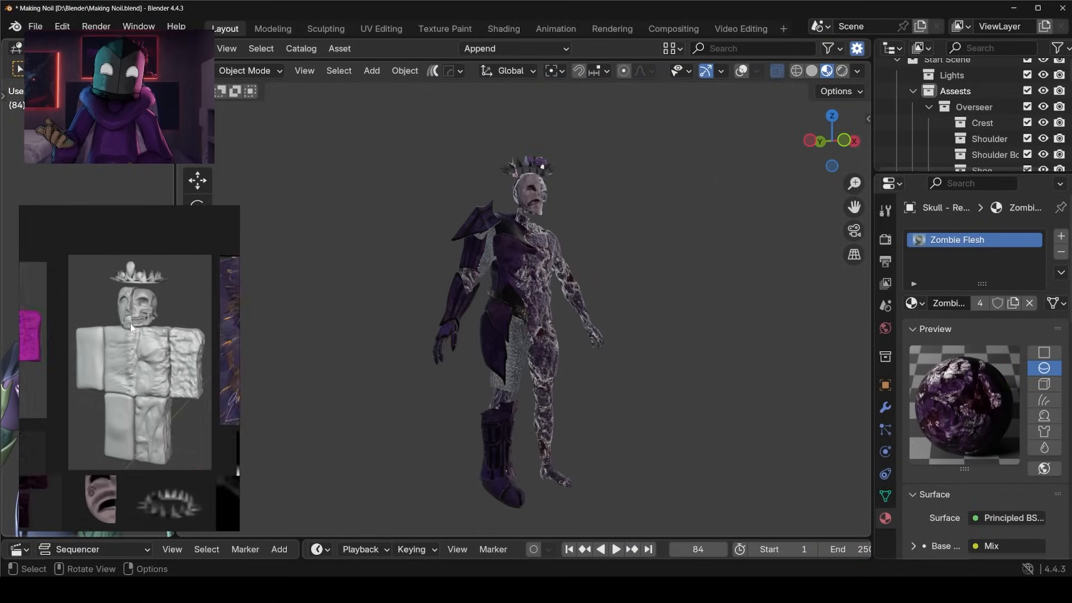
{"action": "middle_click_drag", "start_coordinate": [432, 301], "coordinate": [660, 365]}
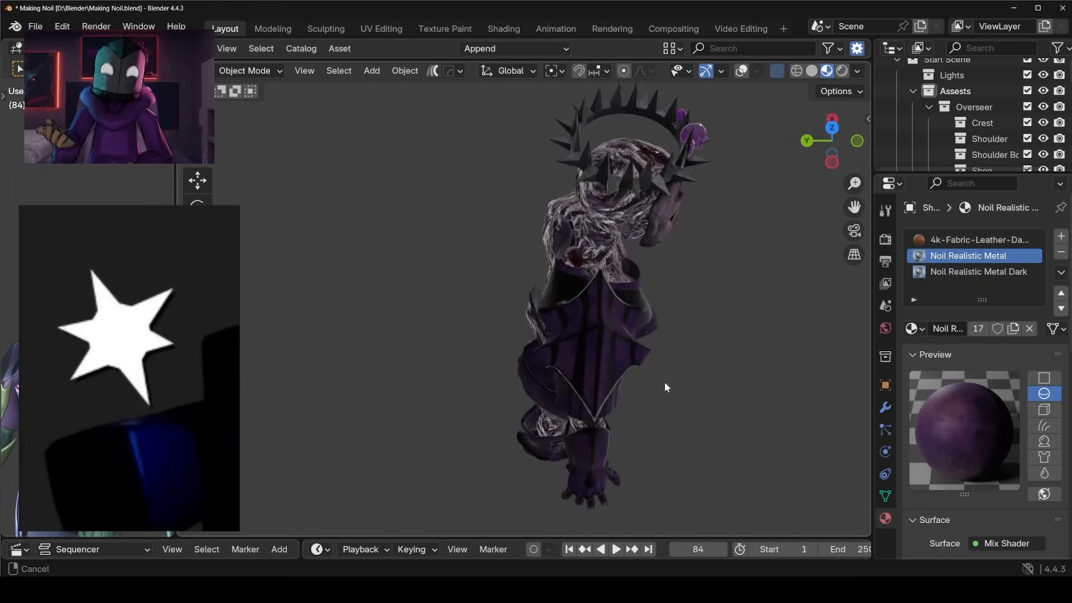
{"action": "scroll", "coordinate": [673, 374], "scroll_direction": "up", "scroll_amount": 4}
{"action": "middle_click_drag", "start_coordinate": [607, 337], "coordinate": [494, 288]}
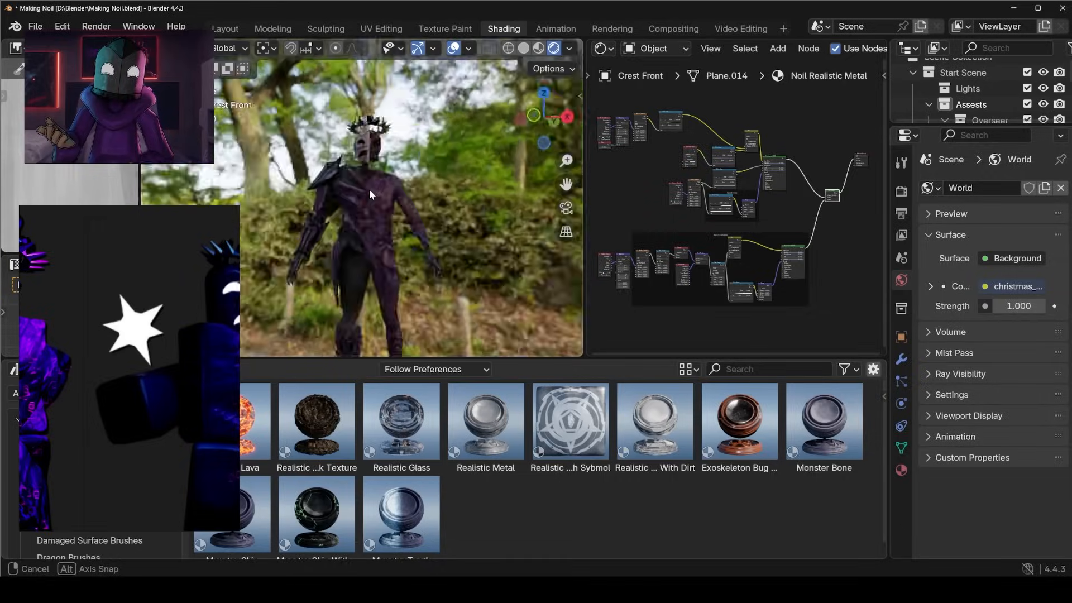
{"action": "middle_click_drag", "start_coordinate": [369, 189], "coordinate": [402, 186]}
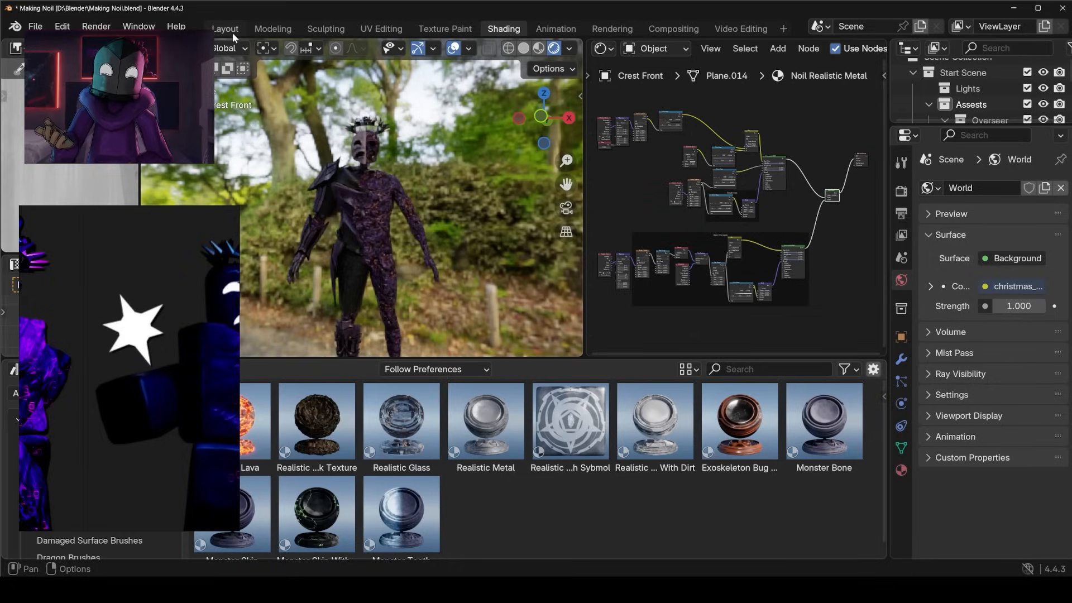
Add a cube in the Layout workspace, offset it about 0.37 m along X beside the head, and scale it down.
{"action": "left_click", "coordinate": [232, 32]}
{"action": "middle_click_drag", "start_coordinate": [678, 181], "coordinate": [611, 214]}
{"action": "scroll", "coordinate": [612, 214], "scroll_direction": "down", "scroll_amount": 6}
{"action": "left_click", "coordinate": [521, 299]}
{"action": "middle_click_drag", "start_coordinate": [522, 299], "coordinate": [581, 292]}
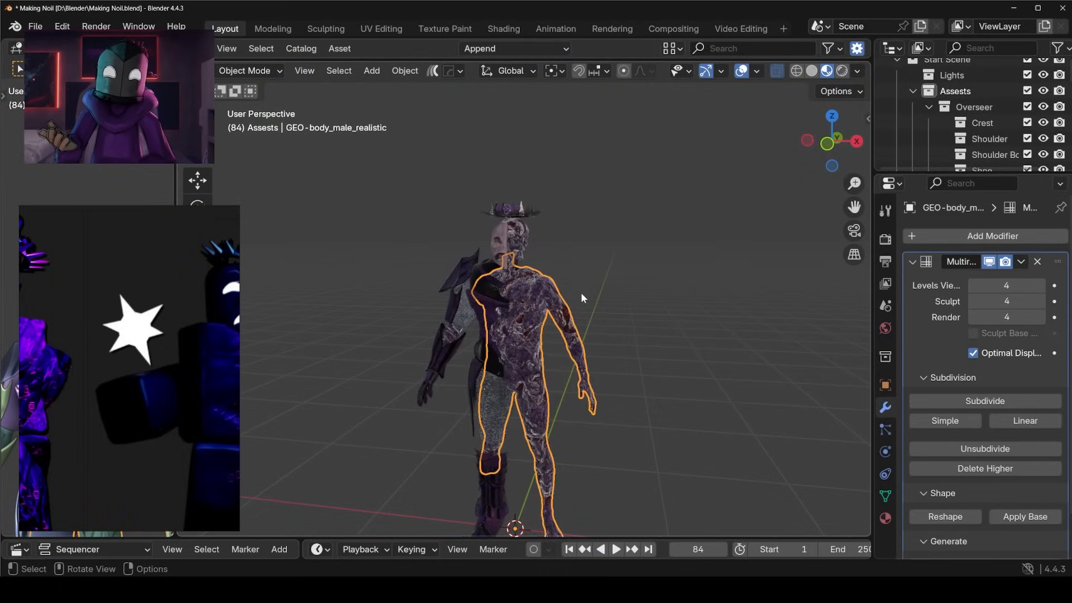
{"action": "key", "text": "KP_1"}
{"action": "left_click", "coordinate": [621, 310]}
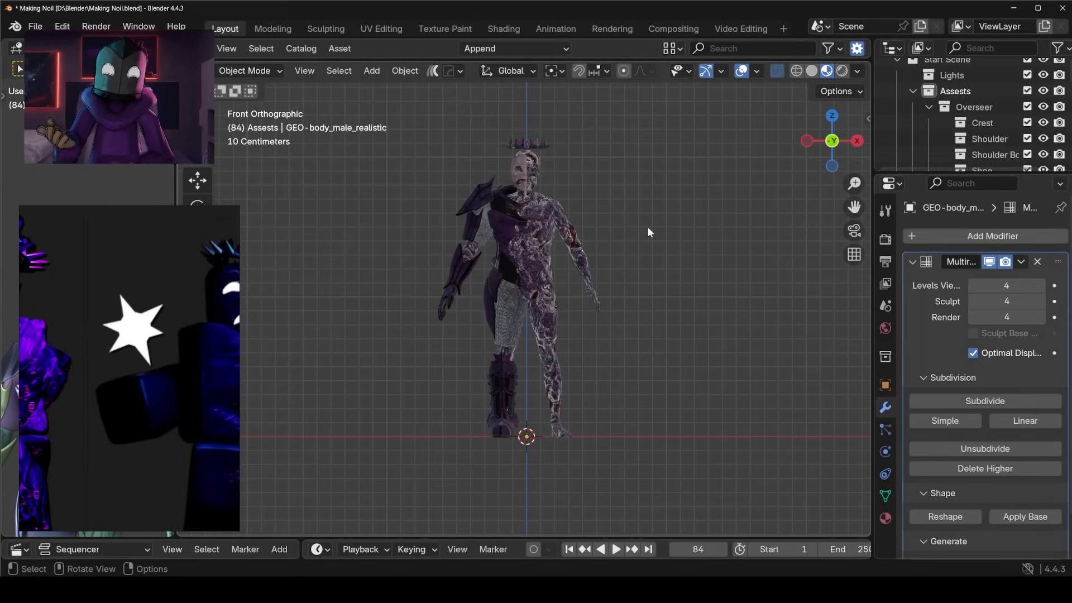
{"action": "scroll", "coordinate": [647, 229], "scroll_direction": "up", "scroll_amount": 5}
{"action": "key", "text": "g"}
{"action": "key", "text": "x"}
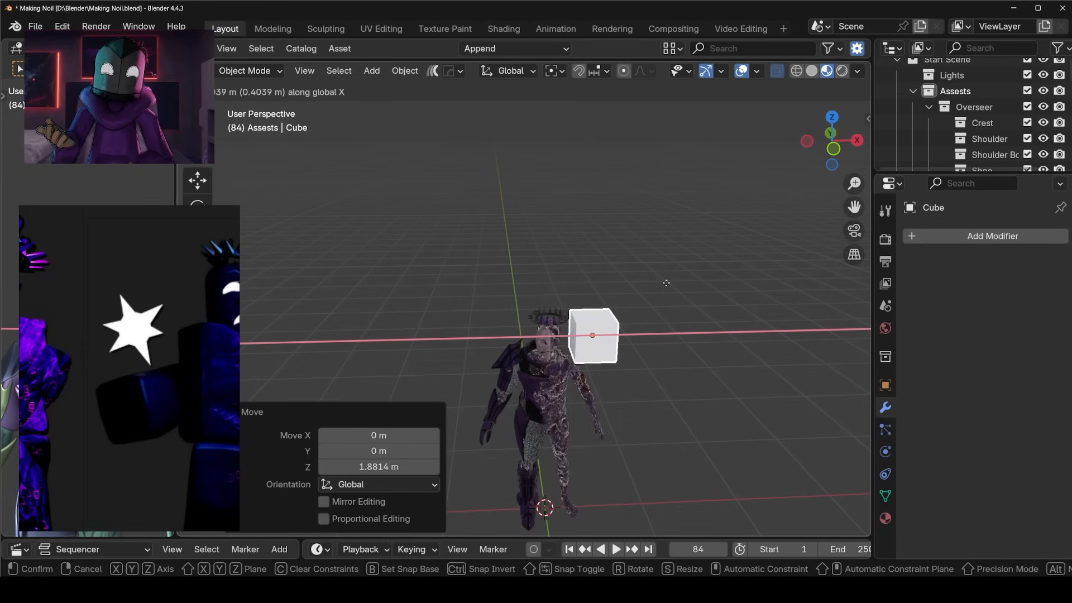
{"action": "left_click", "coordinate": [666, 283]}
{"action": "key", "text": "s"}
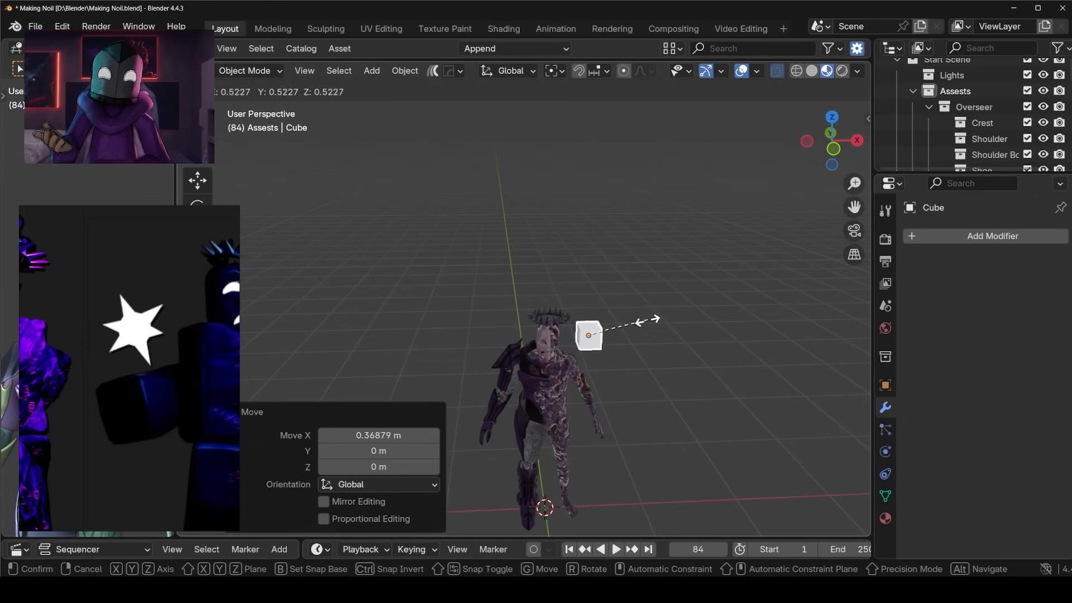
{"action": "left_click", "coordinate": [572, 340]}
Rotate the cube to follow the skull's cheek and stretch it along Z into a tall slab beside the jaw.
{"action": "scroll", "coordinate": [613, 289], "scroll_direction": "up", "scroll_amount": 5}
{"action": "middle_click_drag", "start_coordinate": [653, 214], "coordinate": [681, 268]}
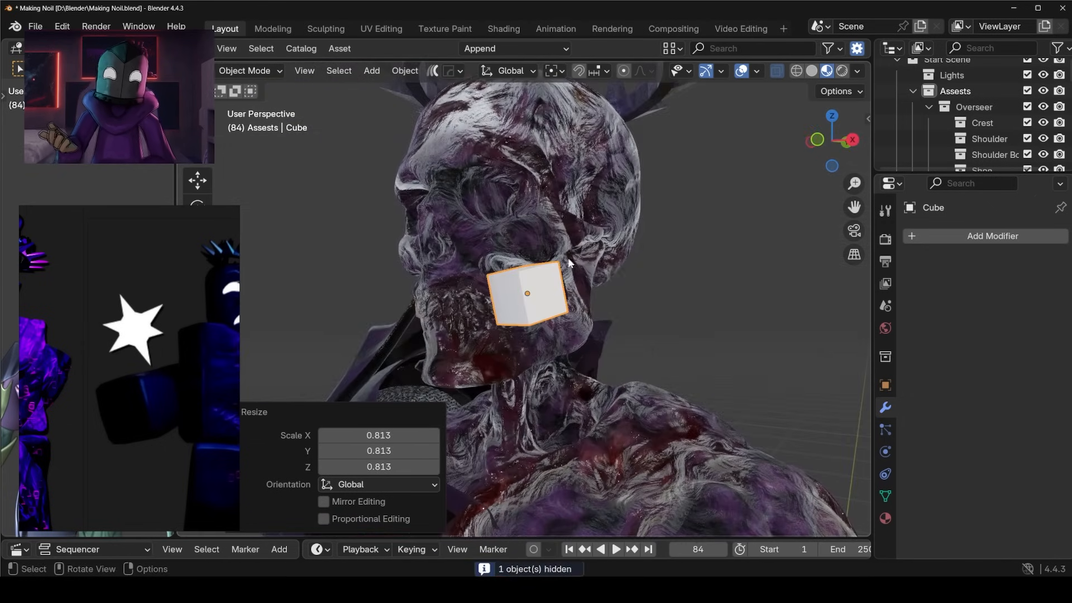
{"action": "key", "text": "r"}
{"action": "key", "text": "s"}
{"action": "key", "text": "z"}
{"action": "left_click", "coordinate": [709, 270]}
{"action": "key", "text": "r"}
{"action": "left_click", "coordinate": [677, 292]}
{"action": "middle_click_drag", "start_coordinate": [676, 291], "coordinate": [576, 288]}
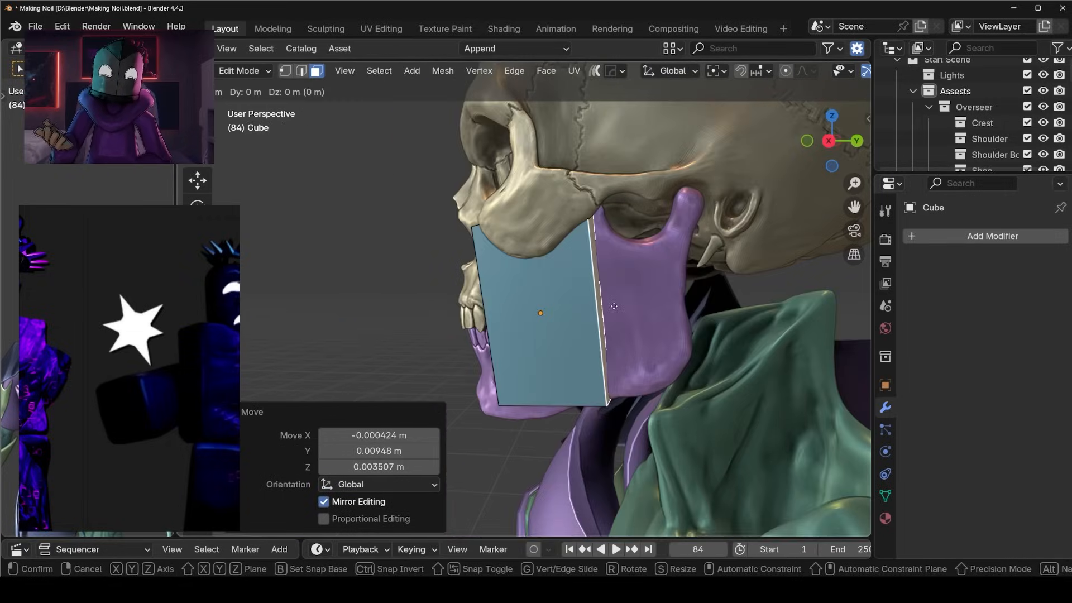
{"action": "middle_click_drag", "start_coordinate": [547, 291], "coordinate": [571, 314]}
Add seven evenly spaced vertical loop cuts across the cheek slab without sliding them.
{"action": "scroll", "coordinate": [564, 307], "scroll_direction": "up", "scroll_amount": 3}
{"action": "key", "text": "ctrl+r"}
{"action": "scroll", "coordinate": [572, 314], "scroll_direction": "up", "scroll_amount": 5}
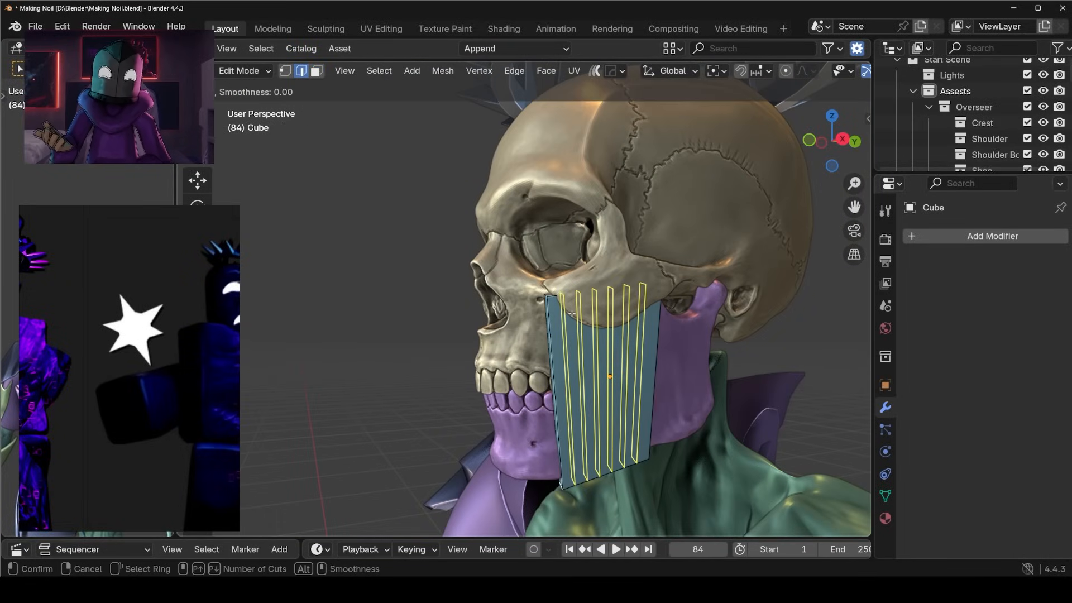
{"action": "scroll", "coordinate": [571, 313], "scroll_direction": "up", "scroll_amount": 1}
{"action": "left_click", "coordinate": [571, 313]}
{"action": "right_click", "coordinate": [572, 313]}
{"action": "middle_click_drag", "start_coordinate": [597, 407], "coordinate": [569, 338], "text": "shift"}
Add one horizontal loop cut near the slab's upper end and another near its lower end.
{"action": "key", "text": "ctrl+r"}
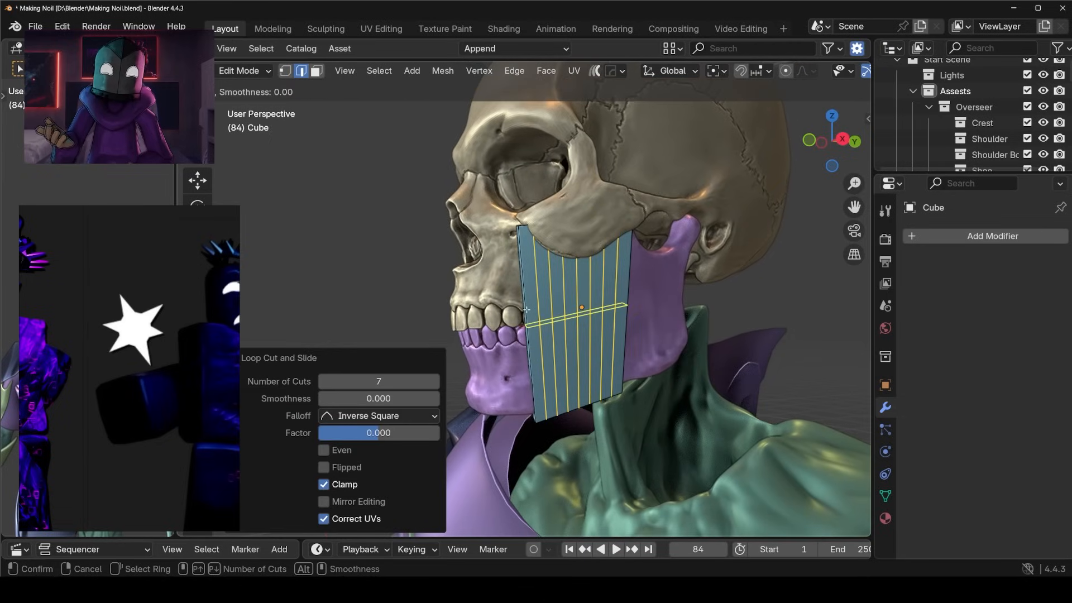
{"action": "left_click", "coordinate": [530, 309]}
{"action": "left_click", "coordinate": [524, 242]}
{"action": "key", "text": "ctrl+r"}
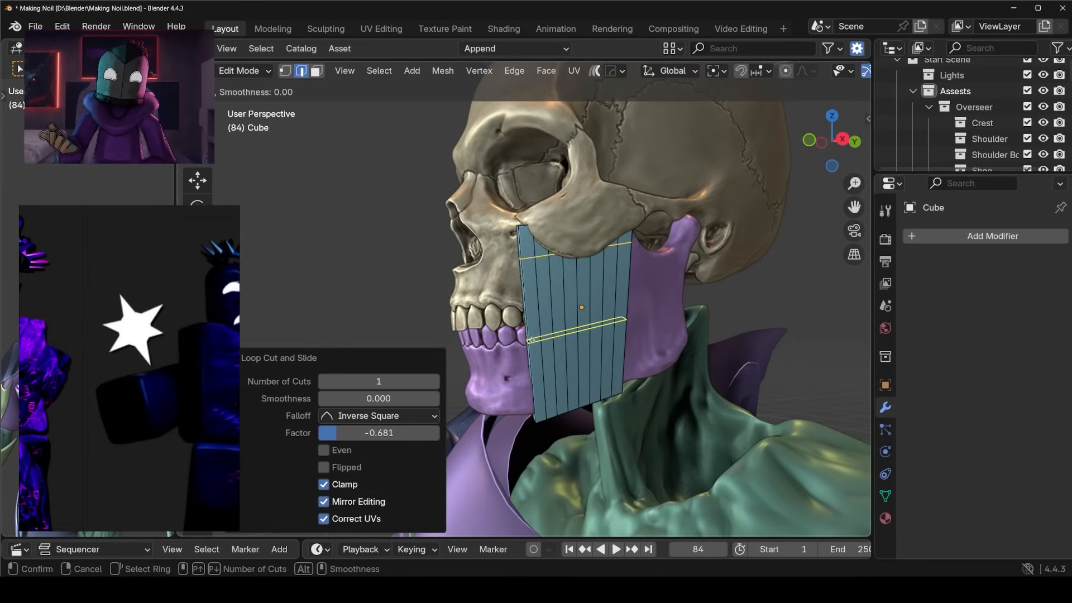
{"action": "left_click", "coordinate": [530, 340]}
{"action": "left_click", "coordinate": [533, 380]}
Delete the long middle face of the second strip from the slab's front edge to open a slot.
{"action": "key", "text": "3"}
{"action": "left_click", "coordinate": [549, 331]}
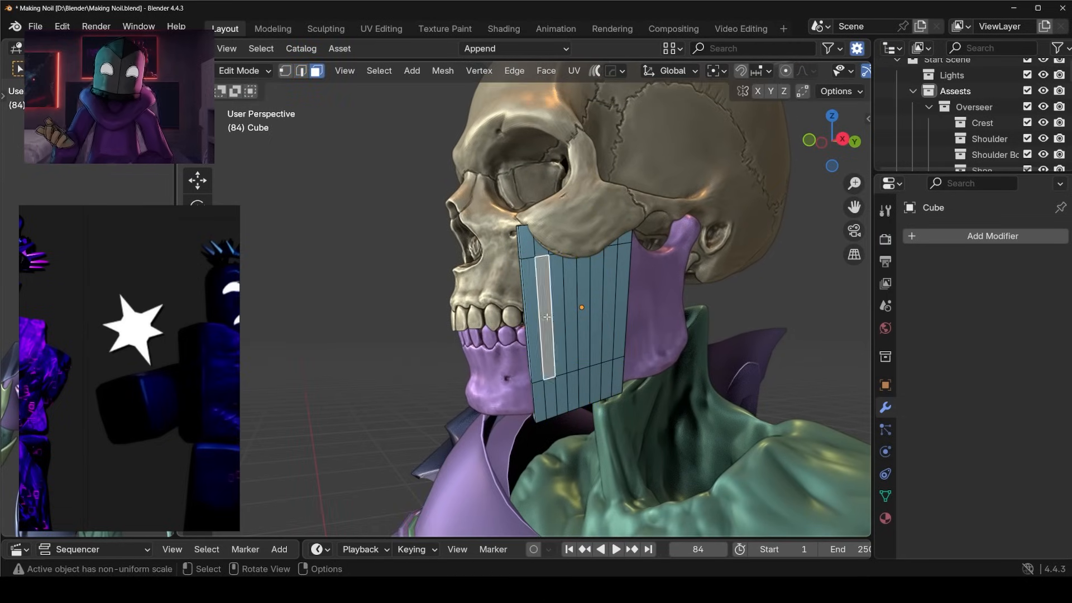
{"action": "scroll", "coordinate": [558, 312], "scroll_direction": "up", "scroll_amount": 3}
{"action": "key", "text": "x"}
{"action": "left_click", "coordinate": [562, 310]}
{"action": "middle_click_drag", "start_coordinate": [563, 311], "coordinate": [598, 314]}
Open a slot in the middle of the slab and close its inner walls with Bridge Edge Loops.
{"action": "left_click", "coordinate": [600, 314], "text": "alt"}
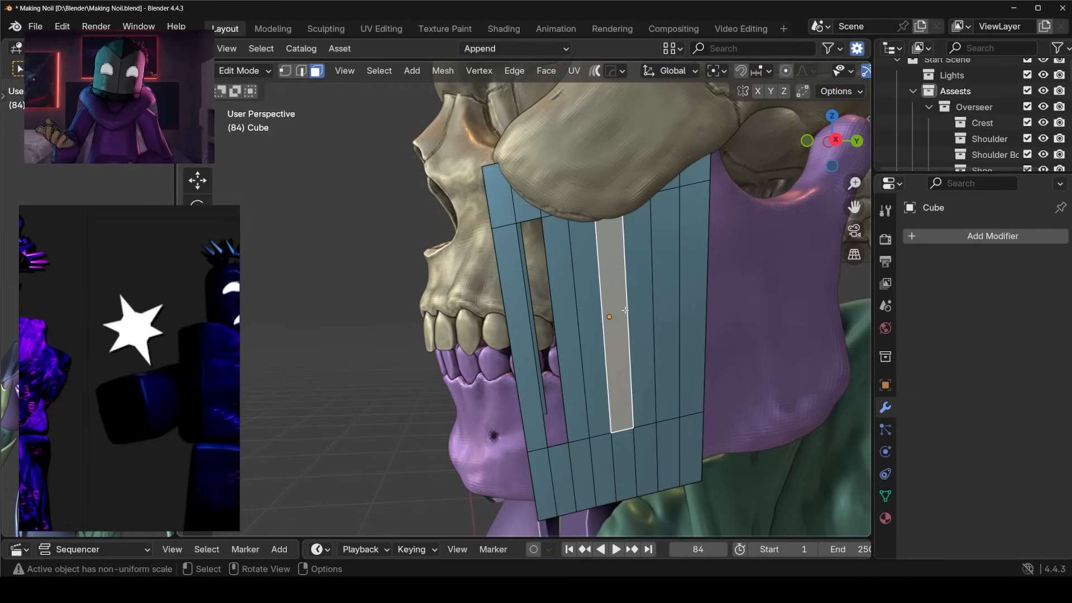
{"action": "key", "text": "2"}
{"action": "left_click", "coordinate": [514, 70]}
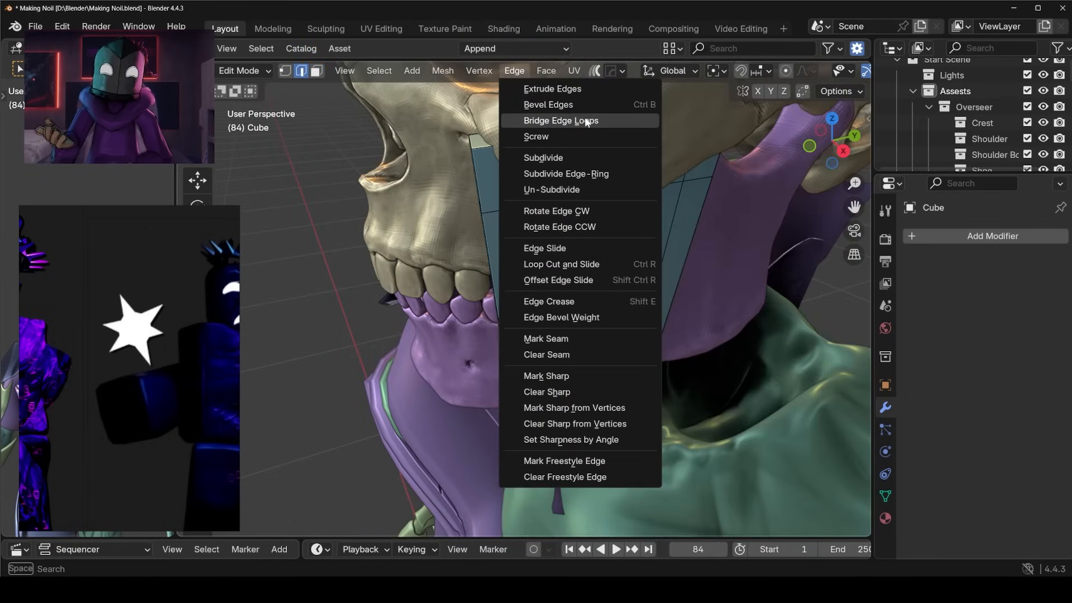
{"action": "left_click", "coordinate": [561, 120]}
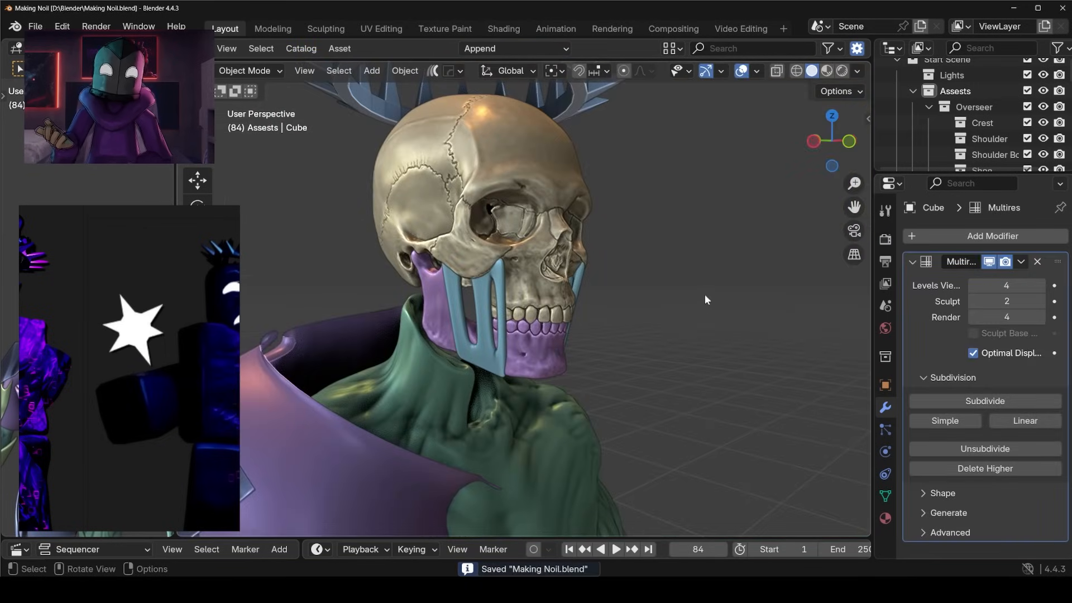
{"action": "middle_click_drag", "start_coordinate": [705, 300], "coordinate": [610, 283]}
{"action": "scroll", "coordinate": [600, 391], "scroll_direction": "down", "scroll_amount": 6}
{"action": "scroll", "coordinate": [610, 282], "scroll_direction": "up", "scroll_amount": 4}
{"action": "middle_click_drag", "start_coordinate": [577, 250], "coordinate": [604, 307]}
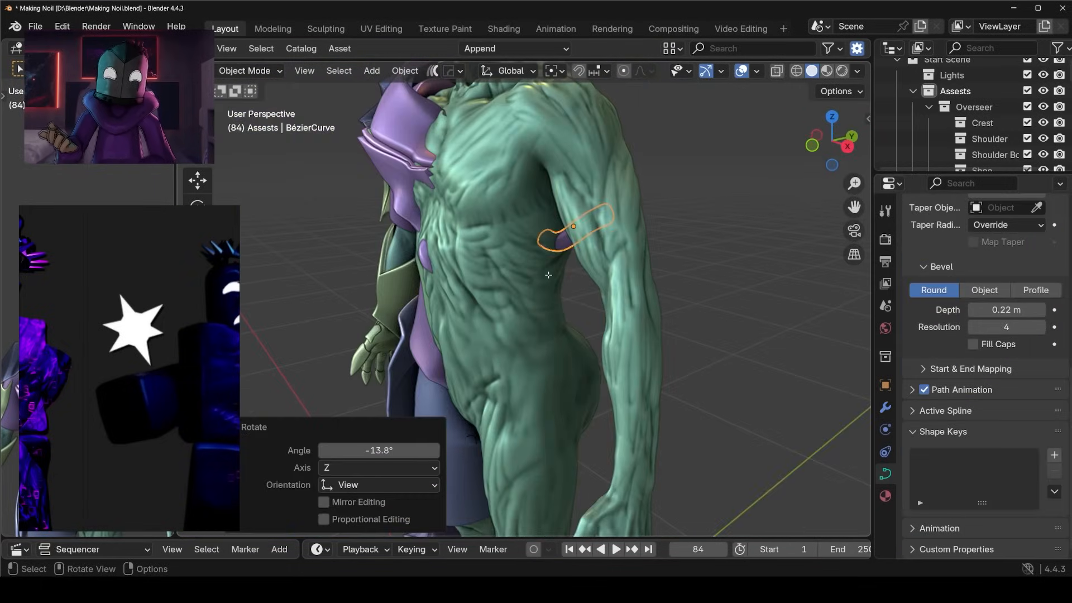
{"action": "key", "text": "Tab"}
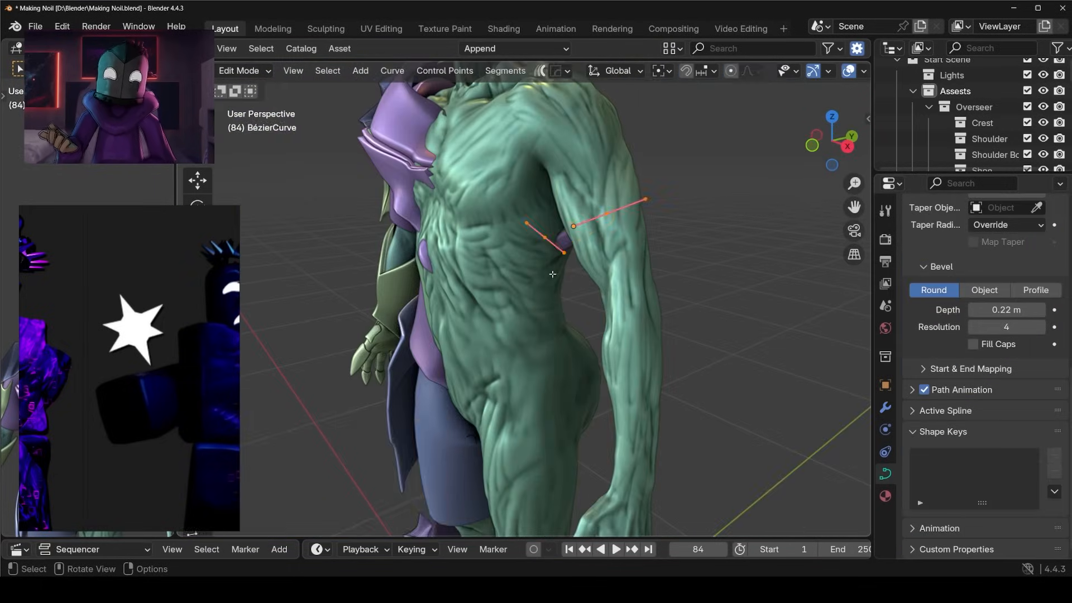
Move the Bézier curve's end point on the upper arm to adjust the strand between torso and arm.
{"action": "middle_click_drag", "start_coordinate": [648, 268], "coordinate": [708, 282]}
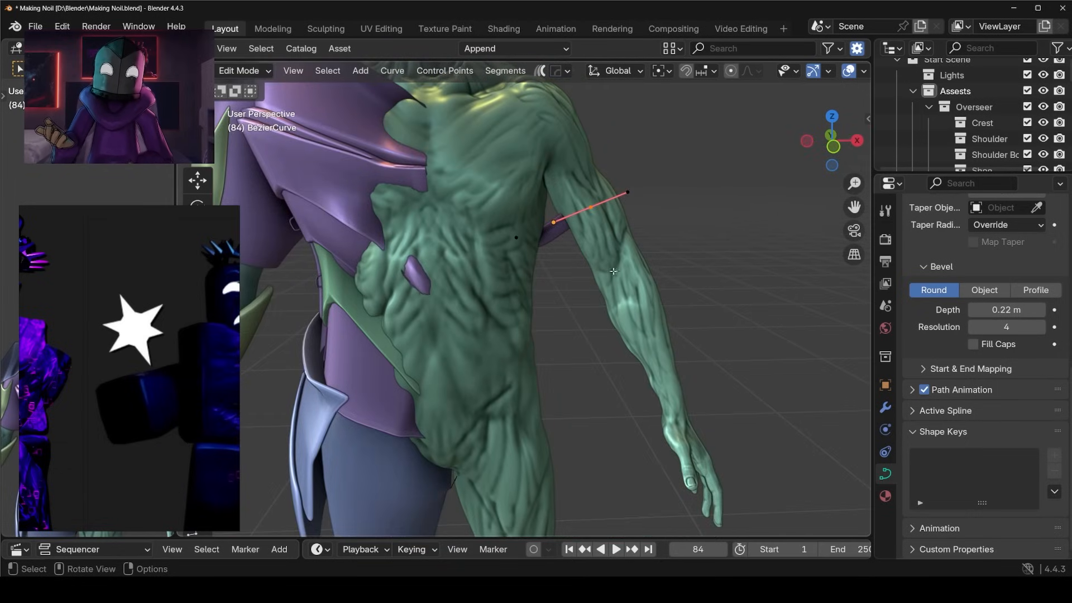
{"action": "middle_click_drag", "start_coordinate": [603, 268], "coordinate": [640, 257]}
{"action": "key", "text": "g"}
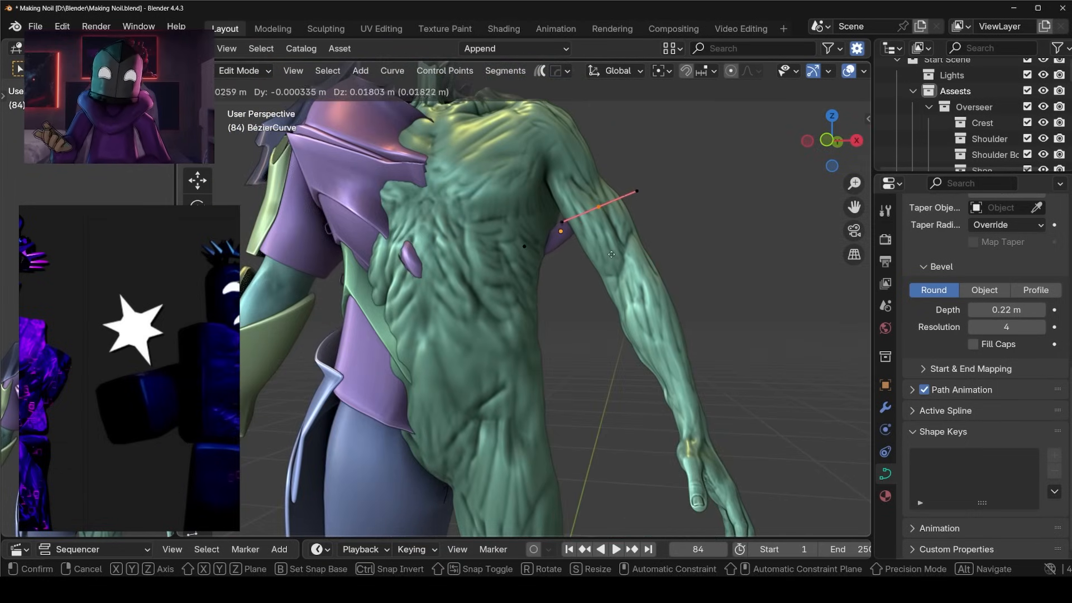
{"action": "left_click", "coordinate": [673, 255]}
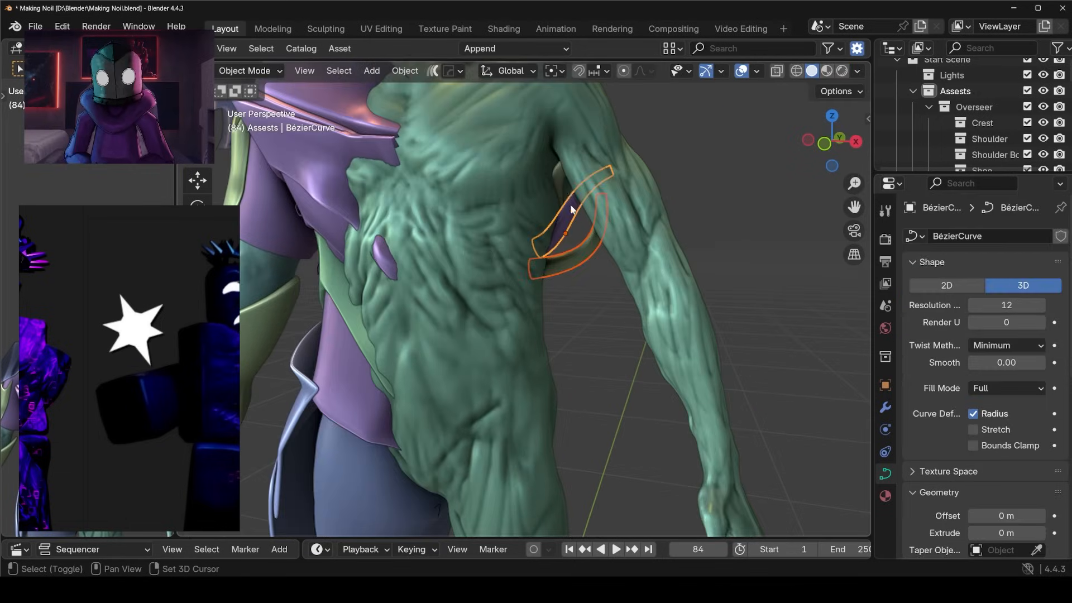
{"action": "scroll", "coordinate": [1030, 432], "scroll_direction": "down", "scroll_amount": 5}
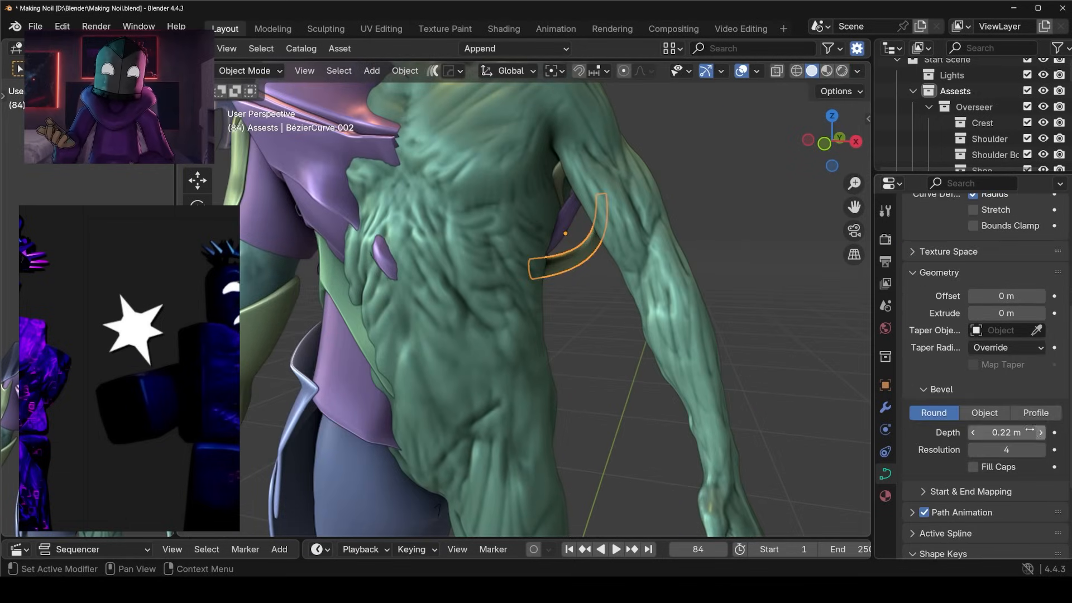
Set the bevel resolution of the strand curve between torso and upper arm to 2.
{"action": "left_click", "coordinate": [972, 451]}
{"action": "left_click", "coordinate": [973, 451]}
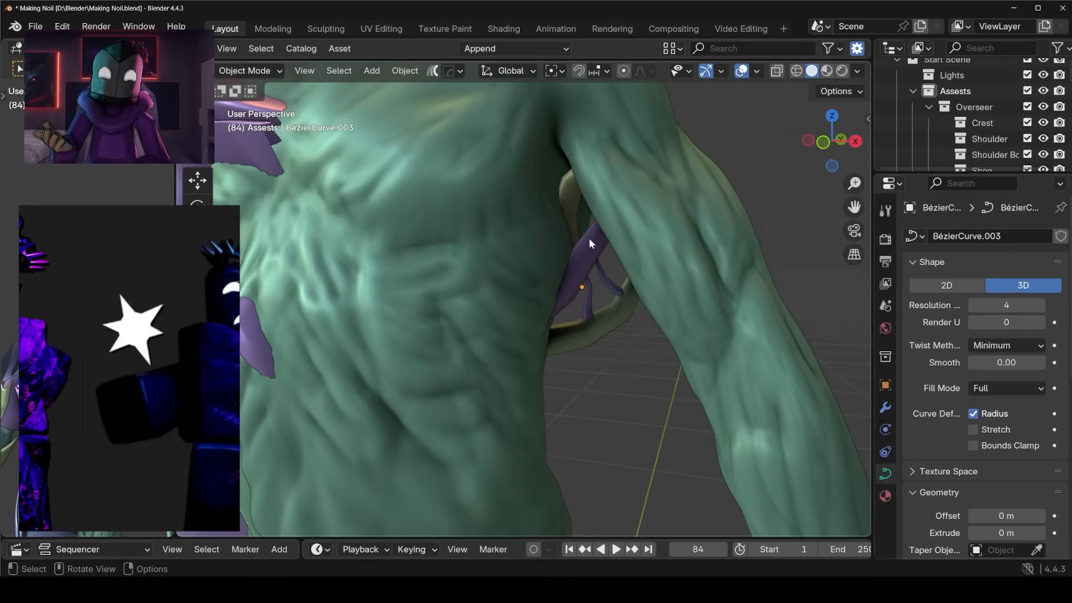
{"action": "scroll", "coordinate": [588, 239], "scroll_direction": "down", "scroll_amount": 4}
{"action": "middle_click_drag", "start_coordinate": [574, 295], "coordinate": [600, 304]}
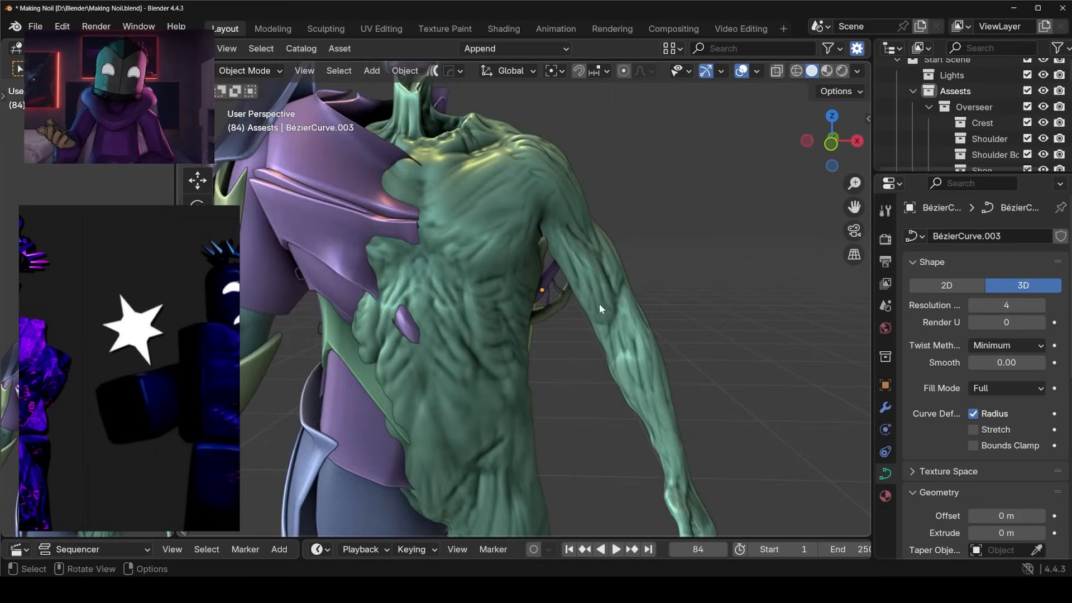
Select all the strand curves between the torso and upper arm and convert them to meshes.
{"action": "scroll", "coordinate": [598, 306], "scroll_direction": "up", "scroll_amount": 5}
{"action": "left_click", "coordinate": [587, 308]}
{"action": "left_click", "coordinate": [591, 263], "text": "shift"}
{"action": "left_click", "coordinate": [586, 211], "text": "shift"}
{"action": "left_click", "coordinate": [415, 71]}
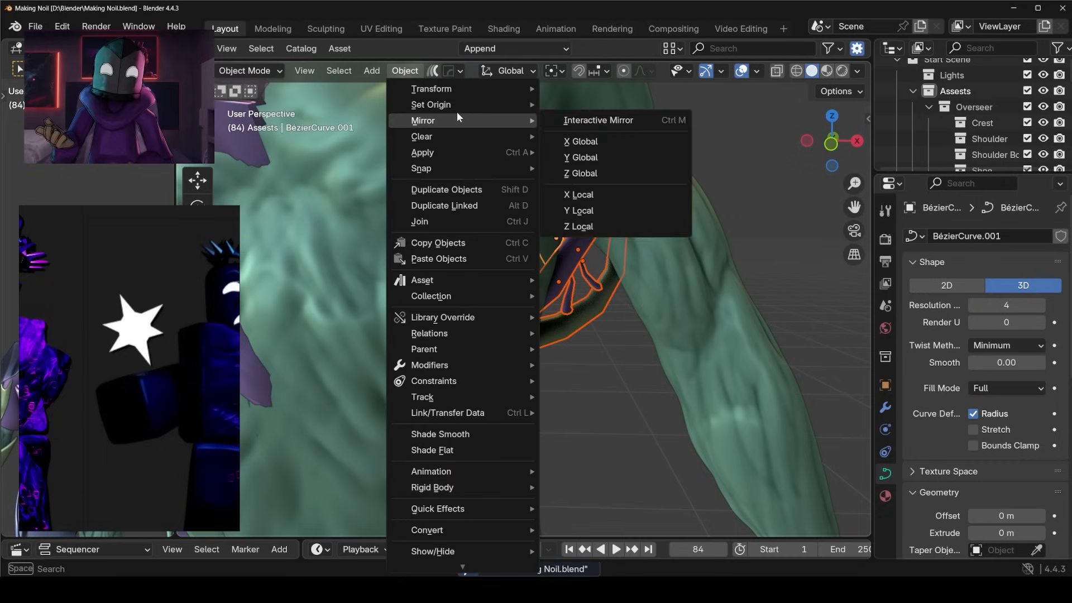
{"action": "mouse_move", "coordinate": [447, 538]}
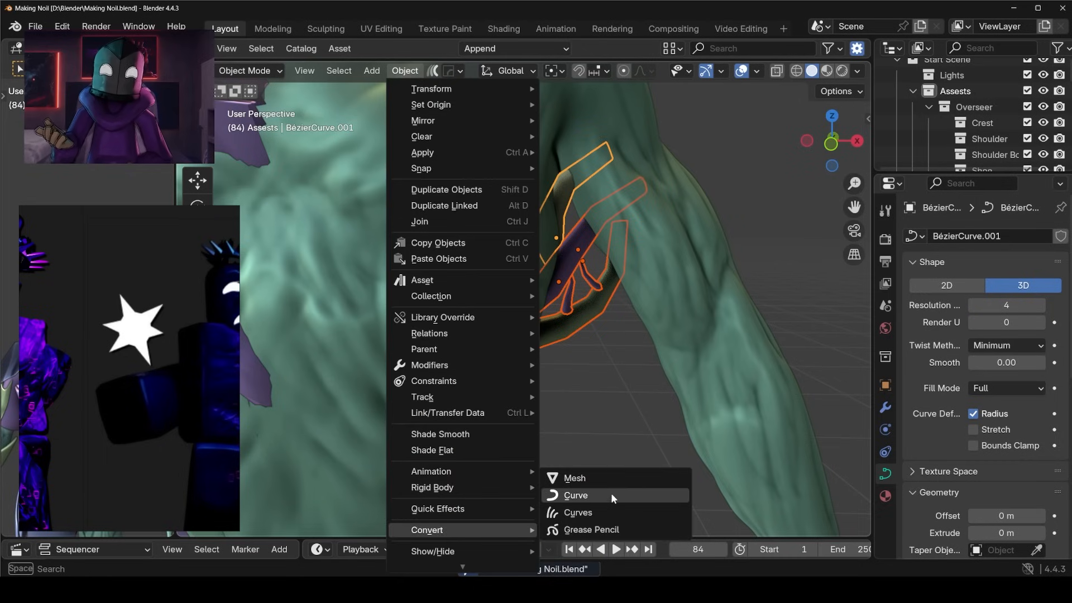
{"action": "left_click", "coordinate": [604, 471]}
{"action": "middle_click_drag", "start_coordinate": [604, 472], "coordinate": [631, 331]}
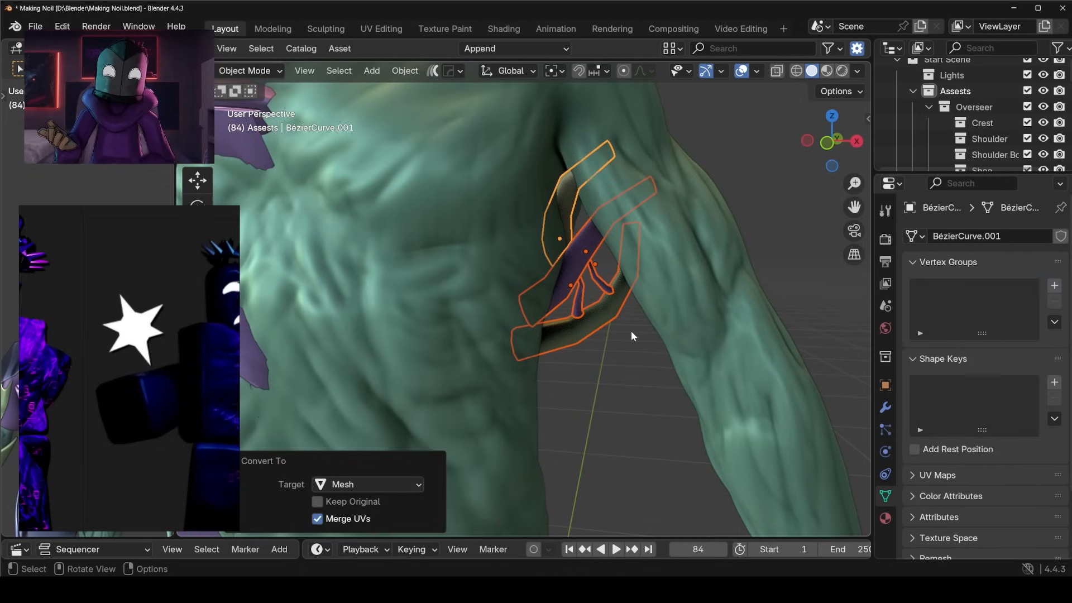
Join the converted strand meshes into one object and select all its geometry in Edit Mode.
{"action": "left_click", "coordinate": [595, 330], "text": "shift"}
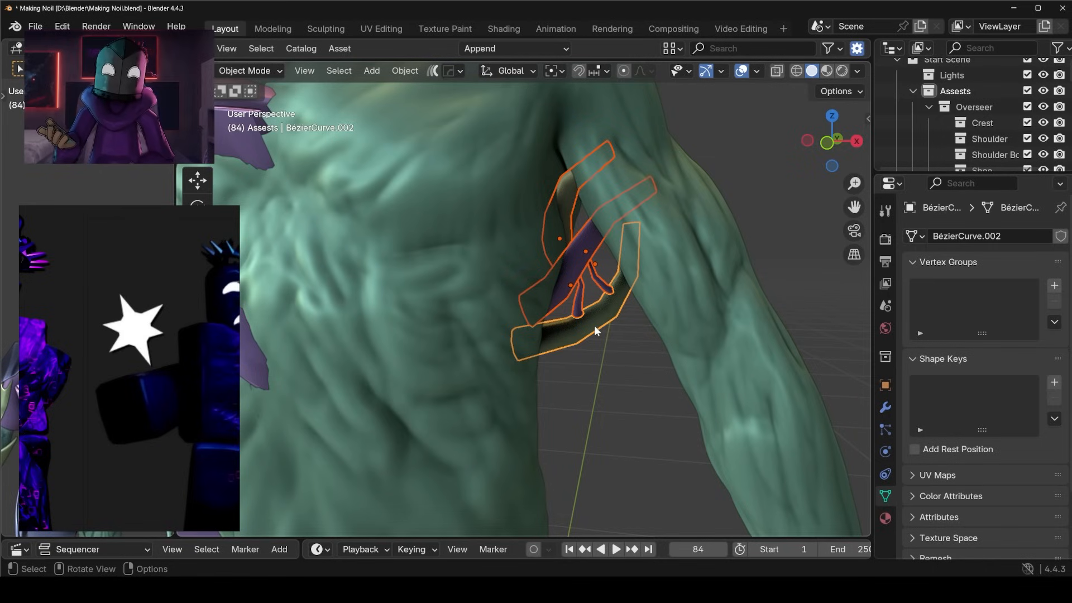
{"action": "key", "text": "ctrl+j"}
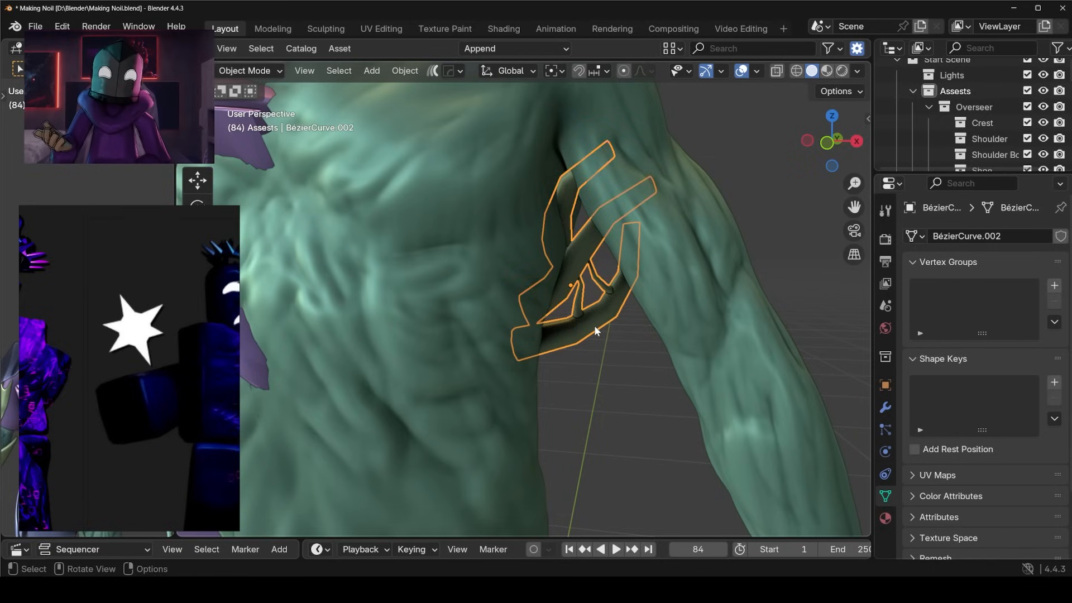
{"action": "key", "text": "Tab"}
{"action": "middle_click_drag", "start_coordinate": [628, 303], "coordinate": [703, 279]}
{"action": "key", "text": "a"}
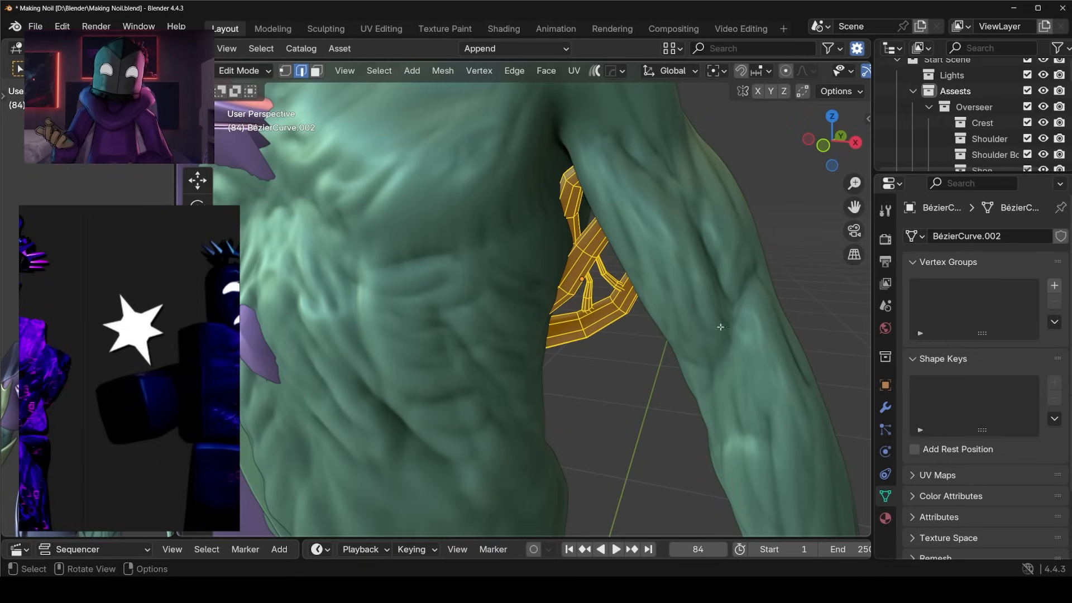
Return the joined strands to Object Mode and save the file.
{"action": "key", "text": "Tab"}
{"action": "key", "text": "r"}
{"action": "left_click", "coordinate": [732, 376]}
{"action": "key", "text": "ctrl+s"}
{"action": "middle_click_drag", "start_coordinate": [870, 323], "coordinate": [662, 353]}
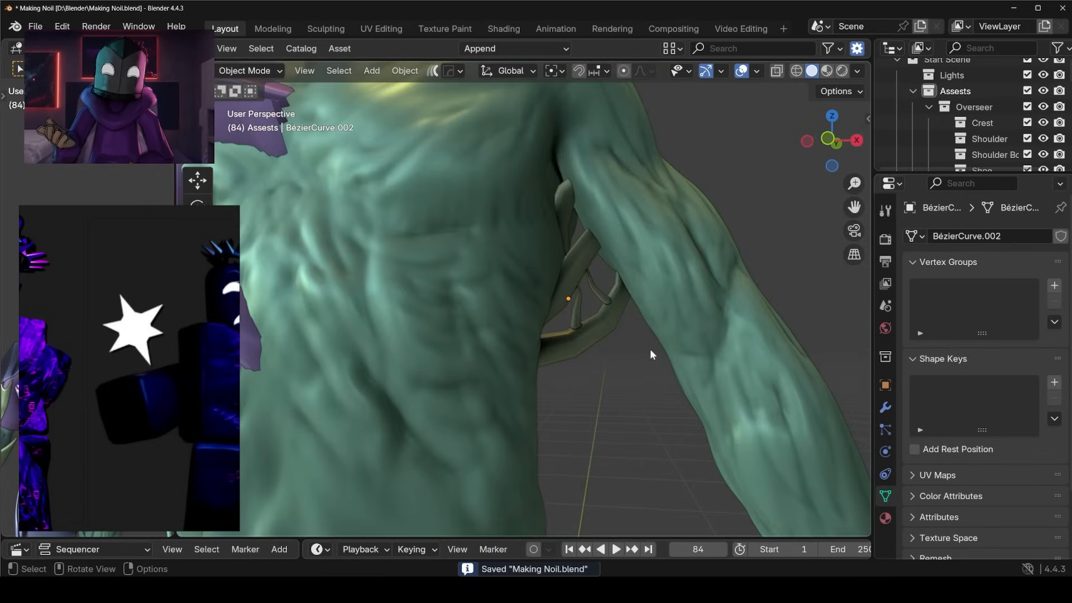
Add a Multires modifier to the joined strands and subdivide it to level 4.
{"action": "left_click", "coordinate": [885, 408]}
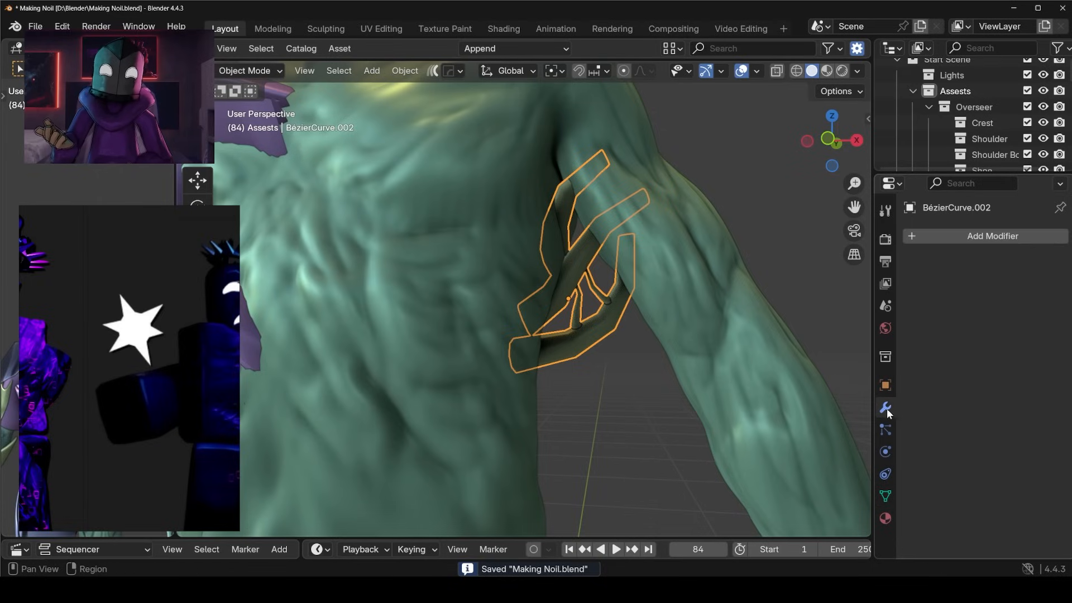
{"action": "left_click", "coordinate": [983, 237]}
{"action": "left_click", "coordinate": [979, 237]}
{"action": "left_click", "coordinate": [902, 267]}
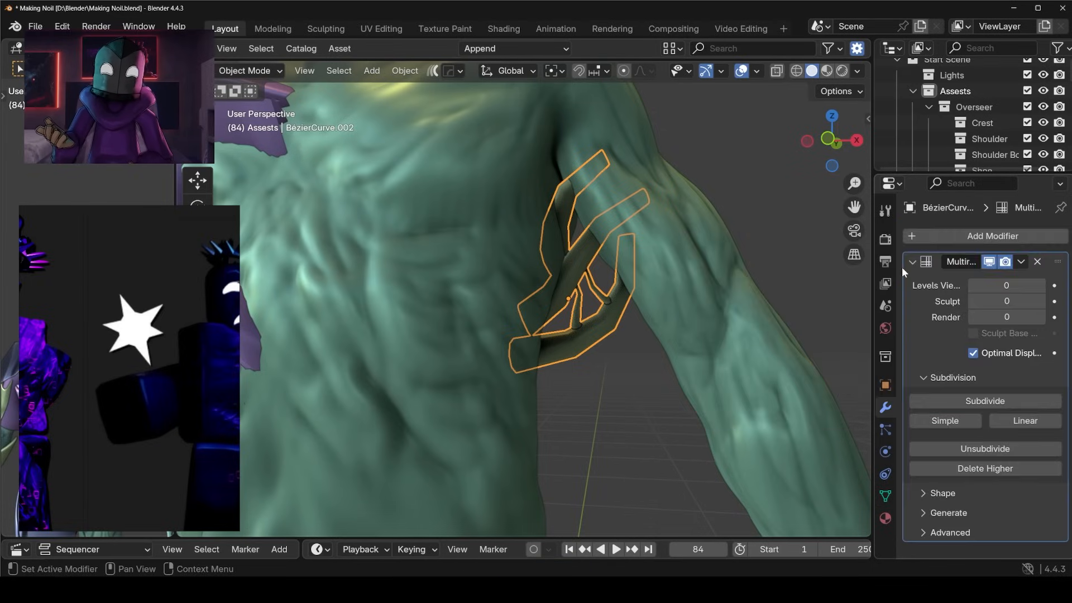
{"action": "left_click", "coordinate": [1016, 399]}
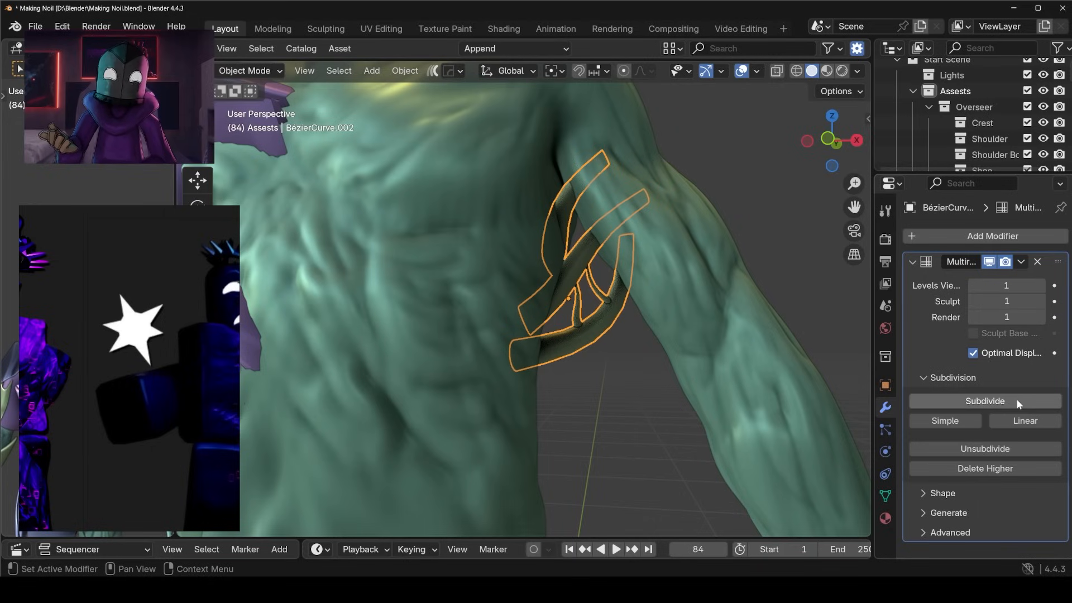
{"action": "left_click", "coordinate": [1016, 399]}
{"action": "left_click", "coordinate": [1015, 399]}
{"action": "left_click", "coordinate": [1016, 400]}
Examine the subdivided strands on the torso and the slotted slabs beside the skull's jaw.
{"action": "middle_click_drag", "start_coordinate": [672, 309], "coordinate": [692, 329]}
{"action": "left_click", "coordinate": [608, 280]}
{"action": "scroll", "coordinate": [648, 304], "scroll_direction": "down", "scroll_amount": 4}
{"action": "scroll", "coordinate": [649, 304], "scroll_direction": "down", "scroll_amount": 3}
{"action": "left_click", "coordinate": [669, 297]}
{"action": "middle_click_drag", "start_coordinate": [692, 335], "coordinate": [695, 297], "text": "shift"}
{"action": "scroll", "coordinate": [695, 301], "scroll_direction": "down", "scroll_amount": 2}
{"action": "middle_click_drag", "start_coordinate": [660, 333], "coordinate": [574, 282]}
{"action": "scroll", "coordinate": [603, 325], "scroll_direction": "up", "scroll_amount": 6}
{"action": "middle_click_drag", "start_coordinate": [568, 420], "coordinate": [561, 417]}
{"action": "left_click", "coordinate": [533, 419]}
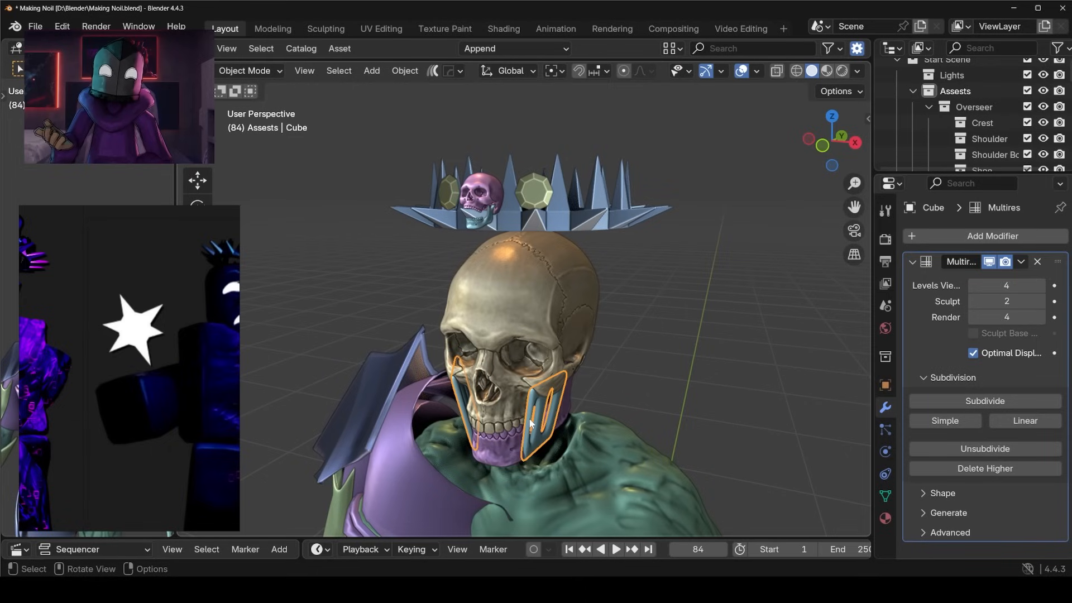
Select the joined strand object between the torso and upper arm.
{"action": "scroll", "coordinate": [575, 455], "scroll_direction": "down", "scroll_amount": 3}
{"action": "middle_click_drag", "start_coordinate": [577, 459], "coordinate": [624, 361], "text": "shift"}
{"action": "scroll", "coordinate": [626, 361], "scroll_direction": "up", "scroll_amount": 2}
{"action": "left_click", "coordinate": [624, 362]}
{"action": "left_click", "coordinate": [642, 361]}
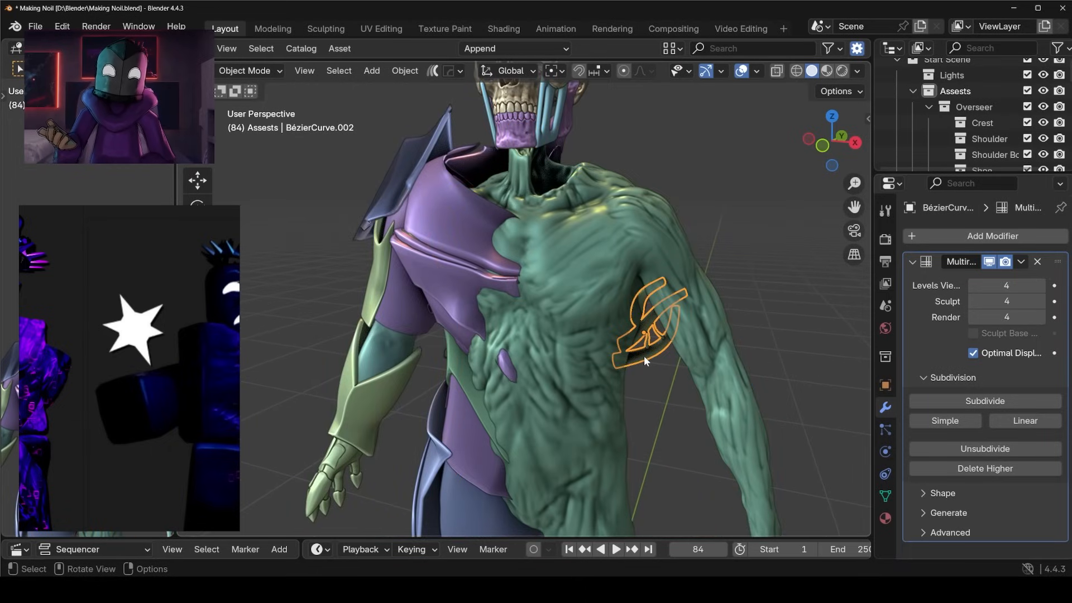
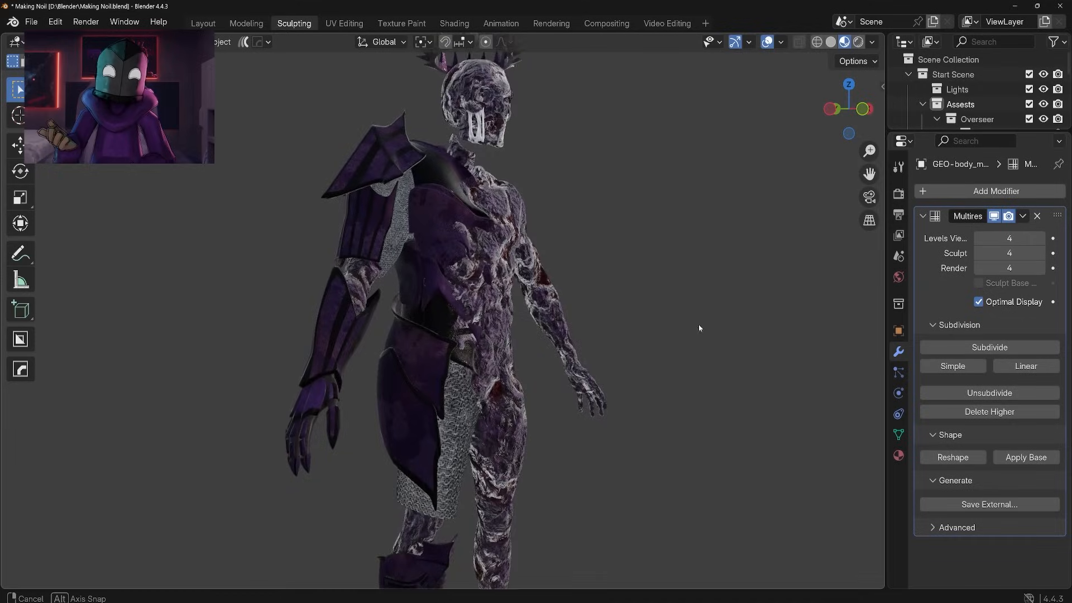
Copy the body's Zombie Flesh material to the armpit strands and the slotted slabs beside the skull's jaw.
{"action": "mouse_move", "coordinate": [699, 323]}
{"action": "middle_mouse_down"}
{"action": "mouse_move", "coordinate": [613, 336]}
{"action": "mouse_move", "coordinate": [603, 348]}
{"action": "mouse_move", "coordinate": [617, 306]}
{"action": "mouse_move", "coordinate": [593, 337]}
{"action": "middle_mouse_up"}
{"action": "left_click", "coordinate": [520, 338]}
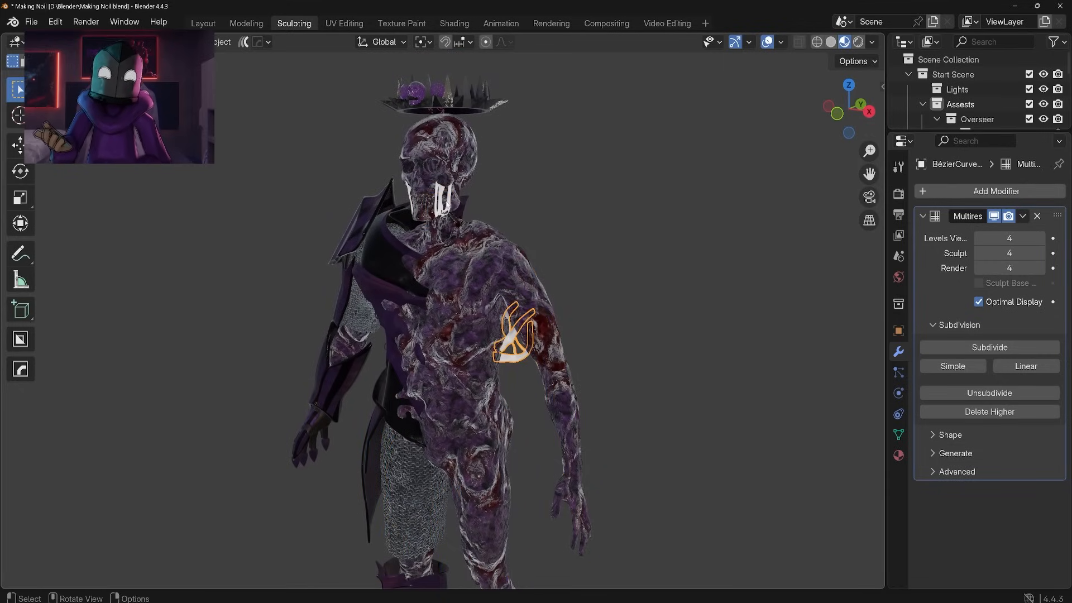
{"action": "left_click", "coordinate": [518, 330]}
{"action": "left_click", "coordinate": [898, 455]}
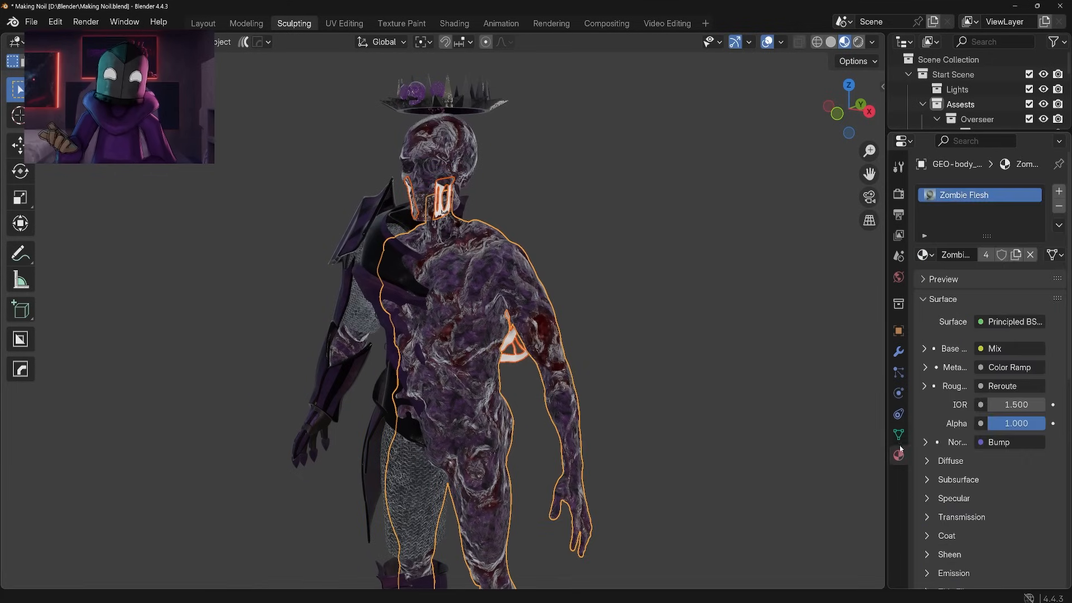
{"action": "left_click", "coordinate": [1059, 230]}
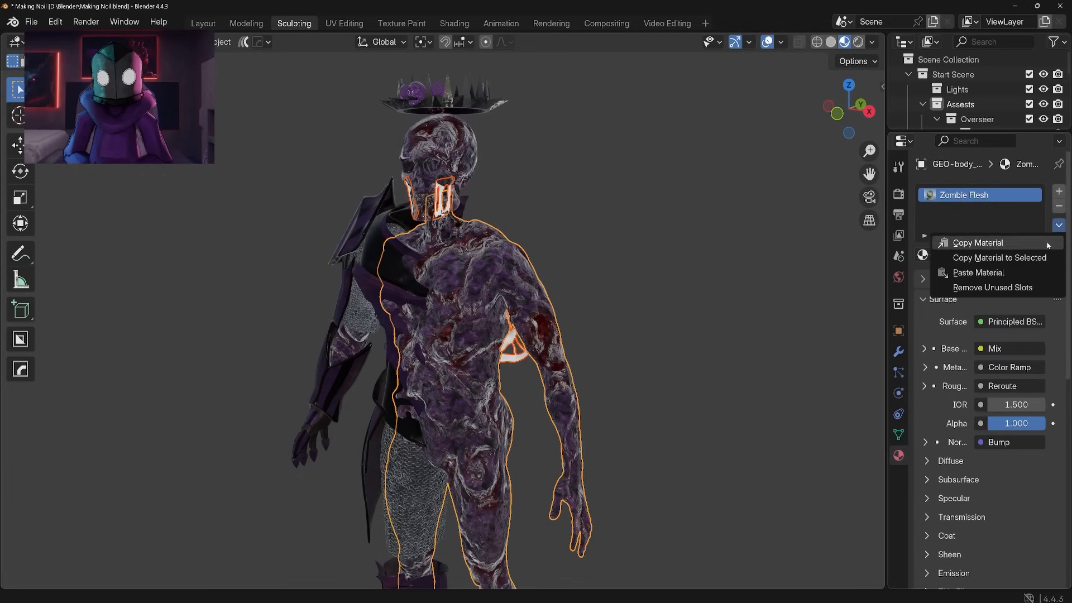
{"action": "left_click", "coordinate": [1017, 258]}
{"action": "left_click", "coordinate": [643, 302]}
{"action": "scroll", "coordinate": [637, 293], "scroll_direction": "up", "scroll_amount": 3}
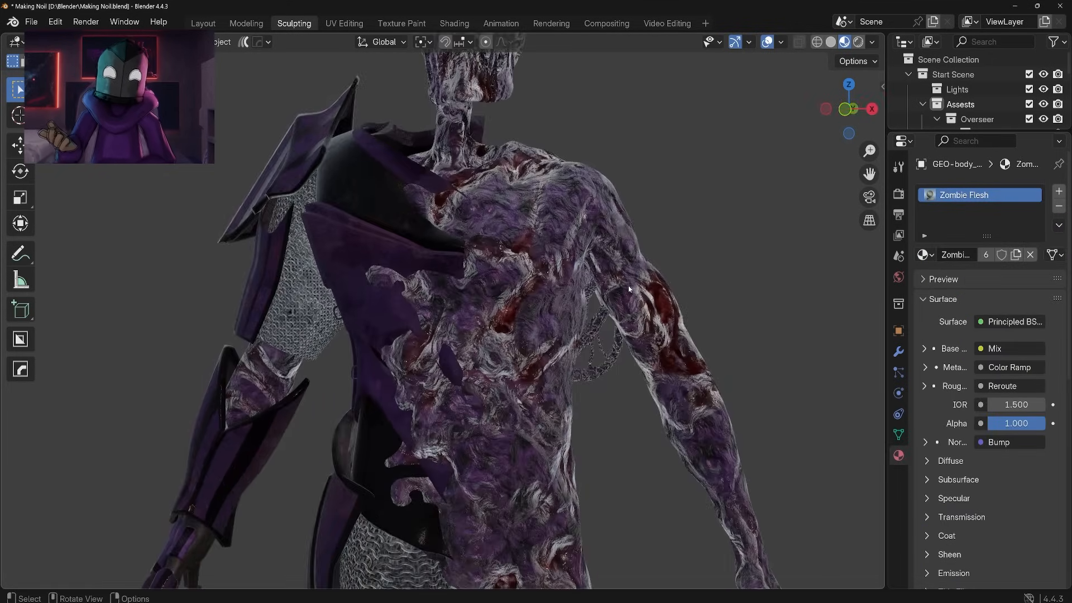
{"action": "scroll", "coordinate": [509, 290], "scroll_direction": "up", "scroll_amount": 3}
{"action": "middle_click_drag", "start_coordinate": [398, 301], "coordinate": [485, 289]}
{"action": "scroll", "coordinate": [572, 306], "scroll_direction": "down", "scroll_amount": 3}
{"action": "left_click", "coordinate": [468, 264]}
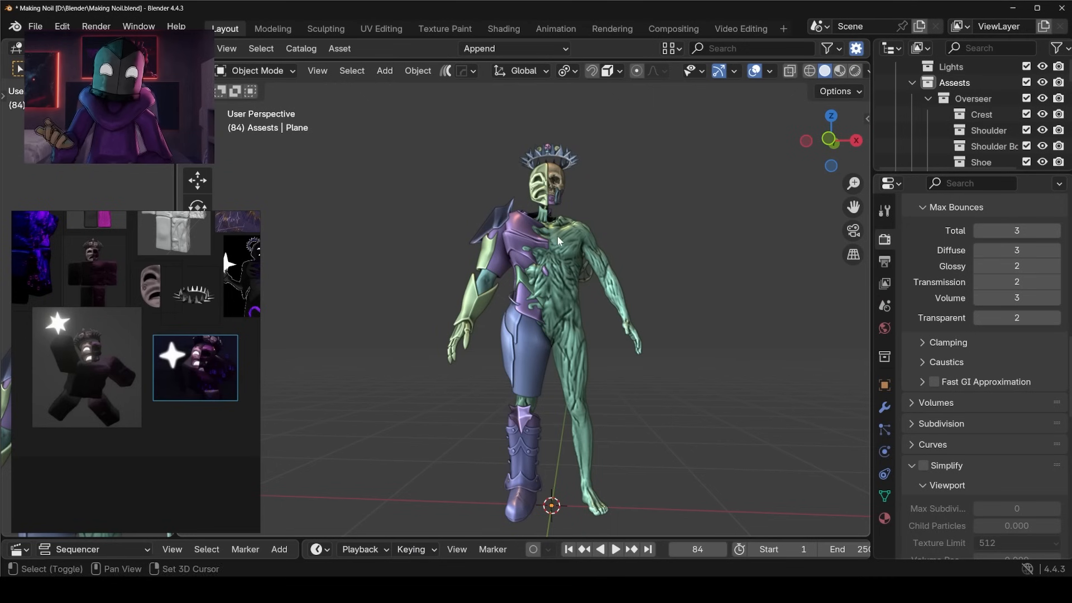
Add a mesh plane and rotate it 90° about the global X axis so it stands upright.
{"action": "key", "text": "shift+a"}
{"action": "mouse_move", "coordinate": [485, 218]}
{"action": "left_click", "coordinate": [619, 218]}
{"action": "type", "text": "rx-90"}
{"action": "key", "text": "Return"}
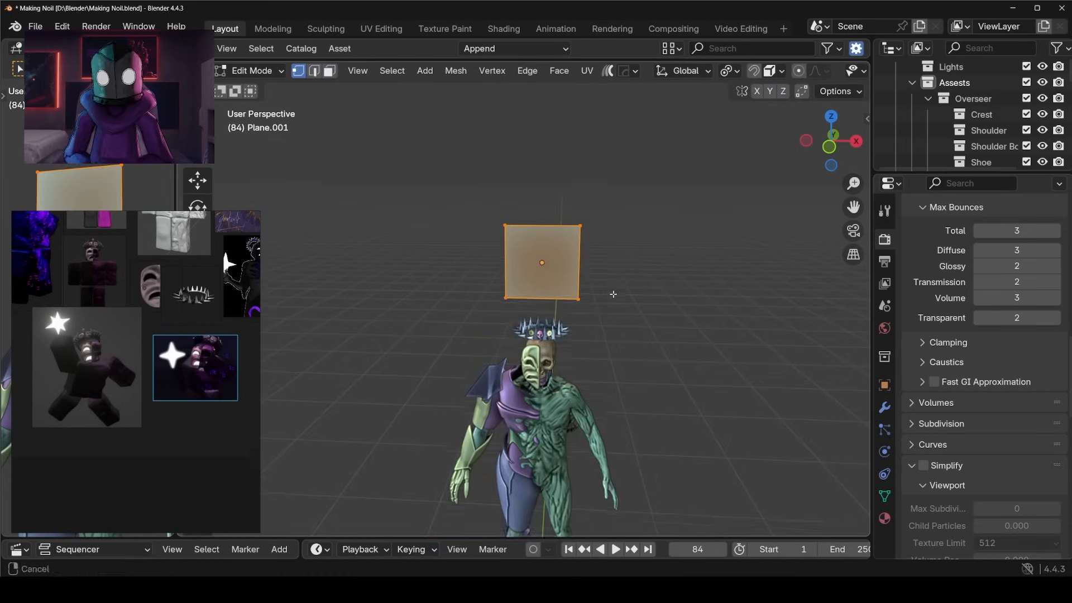
Split the plane into four quarters with two centred loop cuts and delete three of them, keeping the upper quarter on the positive X side.
{"action": "scroll", "coordinate": [527, 248], "scroll_direction": "up", "scroll_amount": 4}
{"action": "key", "text": "ctrl+r"}
{"action": "left_click", "coordinate": [509, 231]}
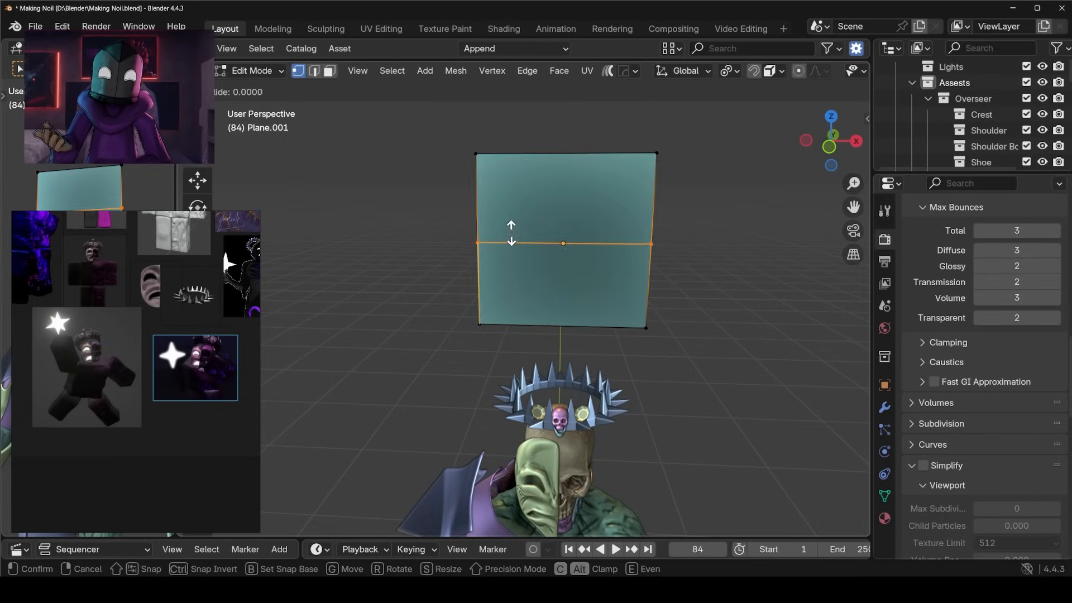
{"action": "key", "text": "ctrl+r"}
{"action": "left_click", "coordinate": [569, 174]}
{"action": "key", "text": "3"}
{"action": "left_click", "coordinate": [538, 288]}
{"action": "left_click", "coordinate": [587, 296], "text": "shift"}
{"action": "left_click", "coordinate": [539, 223], "text": "shift"}
{"action": "key", "text": "x"}
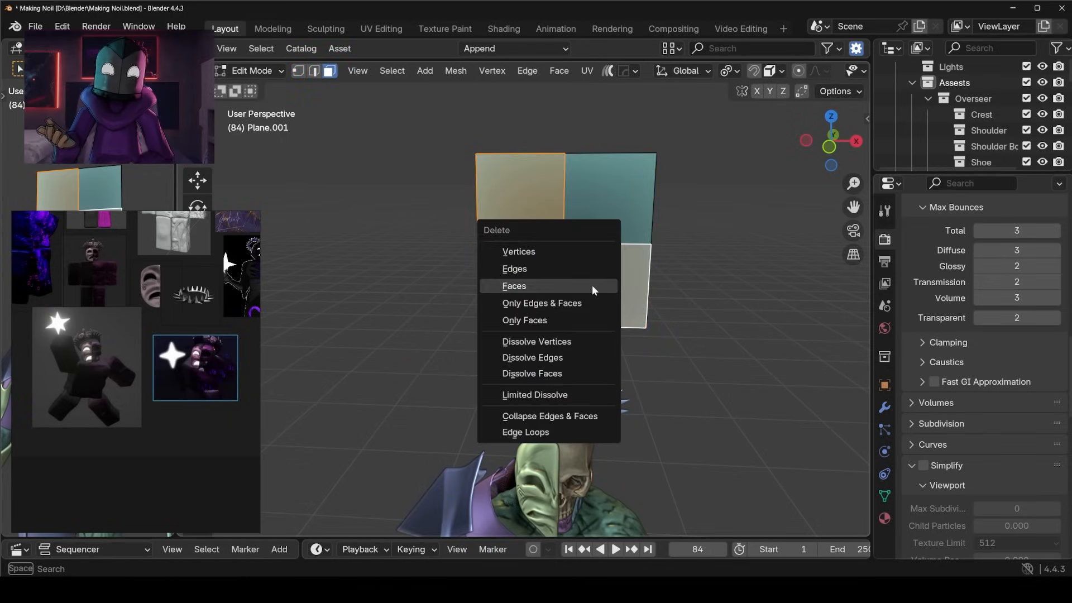
{"action": "left_click", "coordinate": [594, 290]}
{"action": "key", "text": "Tab"}
Add a Mirror modifier on the X and Y axes to the remaining quarter and switch to vertex editing.
{"action": "left_click", "coordinate": [885, 408]}
{"action": "left_click", "coordinate": [946, 237]}
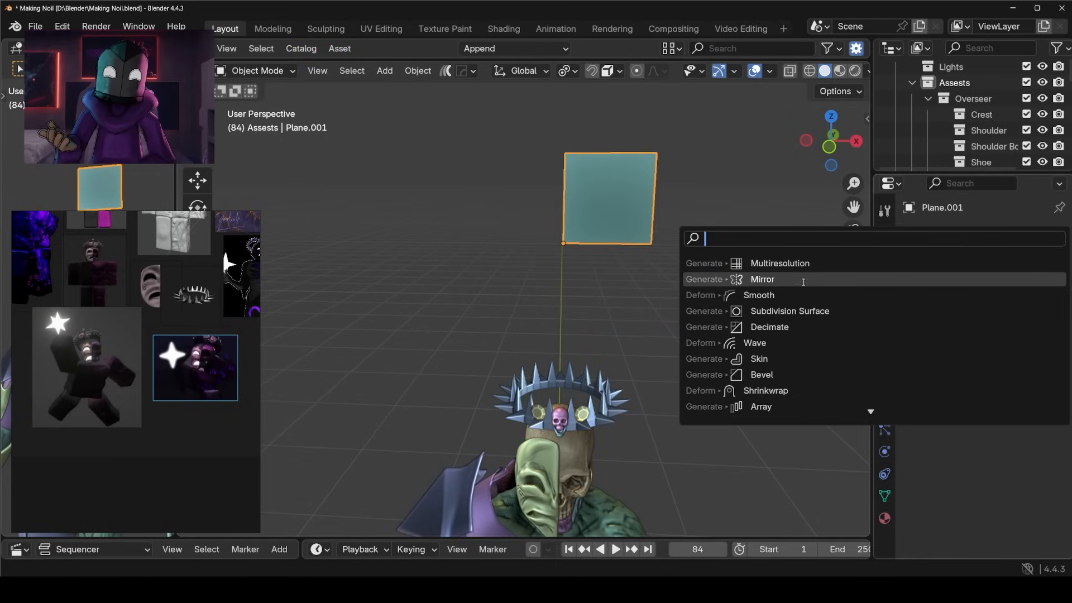
{"action": "left_click", "coordinate": [806, 279]}
{"action": "left_click", "coordinate": [998, 289]}
{"action": "key", "text": "Tab"}
{"action": "middle_click_drag", "start_coordinate": [631, 261], "coordinate": [627, 294], "text": "shift"}
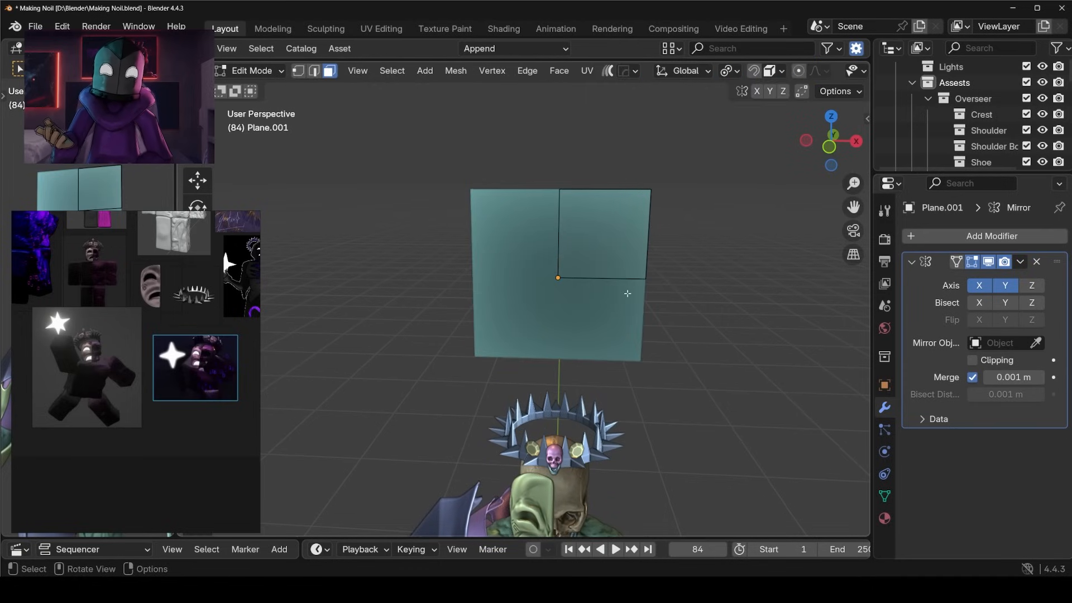
{"action": "key", "text": "1"}
{"action": "left_click", "coordinate": [643, 282]}
{"action": "key", "text": "g"}
{"action": "key", "text": "x"}
{"action": "left_click", "coordinate": [739, 274]}
{"action": "key", "text": "ctrl+z"}
In front view, move the outer corner vertex inward about 0.2 m in X and Z to form a four-pointed star.
{"action": "left_click", "coordinate": [655, 192]}
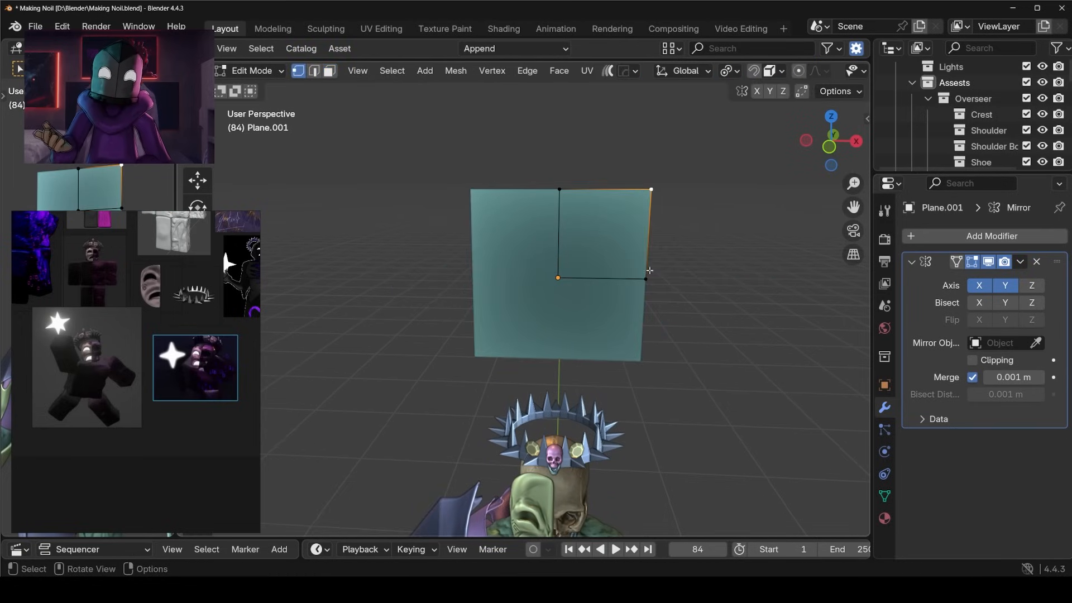
{"action": "key", "text": "KP_1"}
{"action": "key", "text": "g"}
{"action": "left_click", "coordinate": [572, 351]}
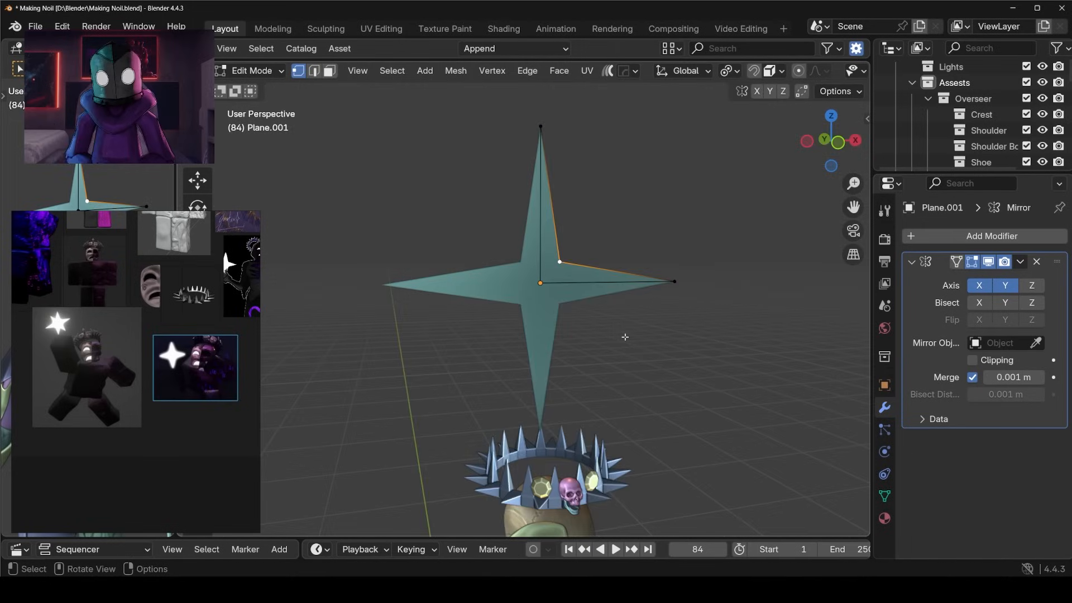
{"action": "key", "text": "KP_1"}
{"action": "scroll", "coordinate": [200, 360], "scroll_direction": "up", "scroll_amount": 3}
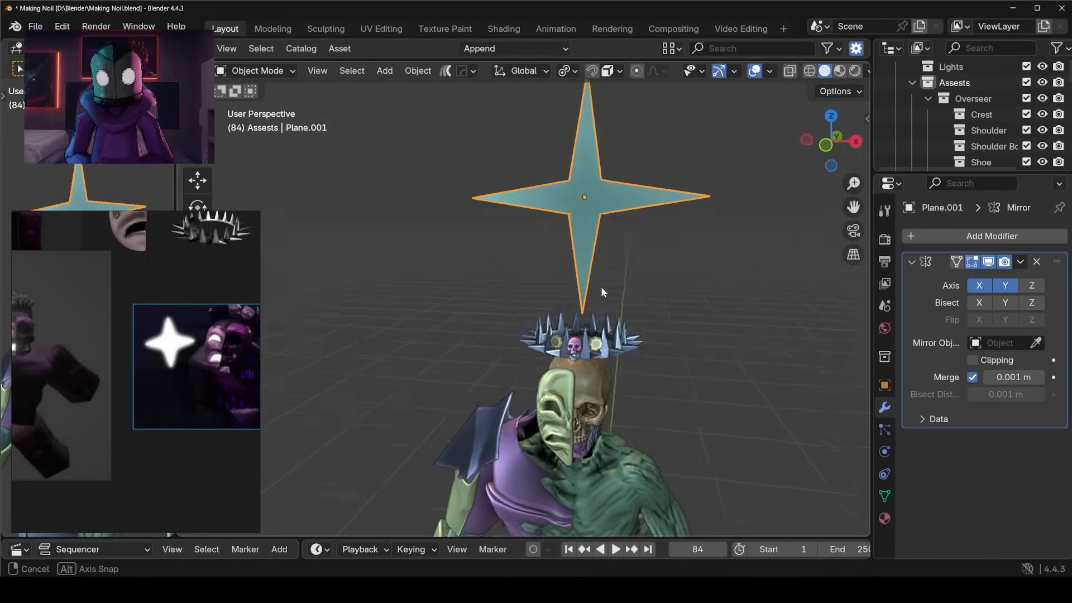
Adjust the star's inner corner vertex slightly in front view to refine its points, and return to Object Mode.
{"action": "key", "text": "Tab"}
{"action": "key", "text": "KP_1"}
{"action": "key", "text": "g"}
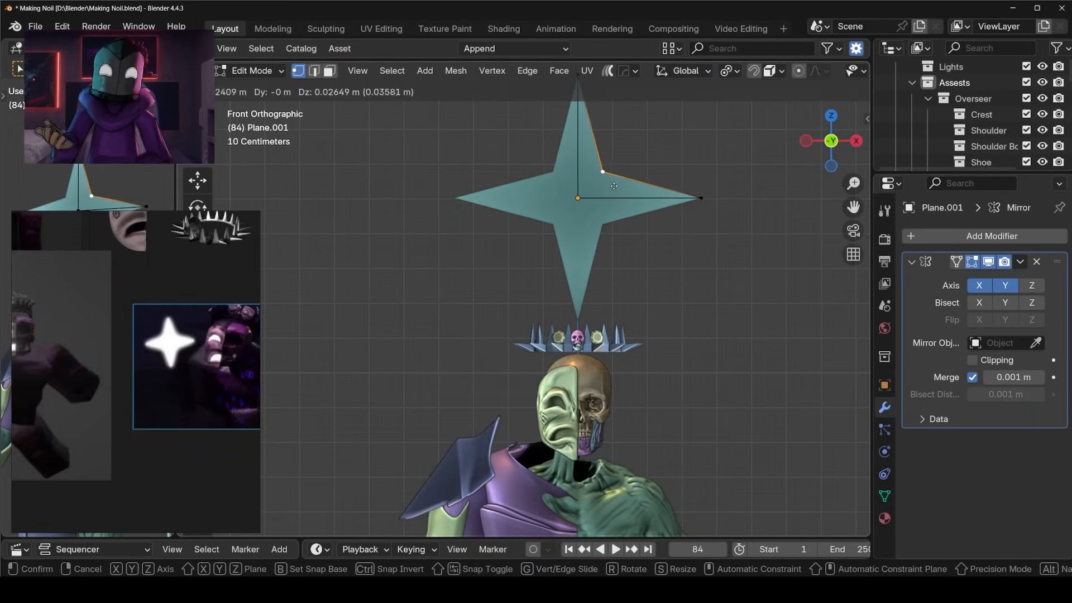
{"action": "left_click", "coordinate": [702, 200]}
{"action": "key", "text": "Tab"}
{"action": "middle_click_drag", "start_coordinate": [701, 200], "coordinate": [544, 259]}
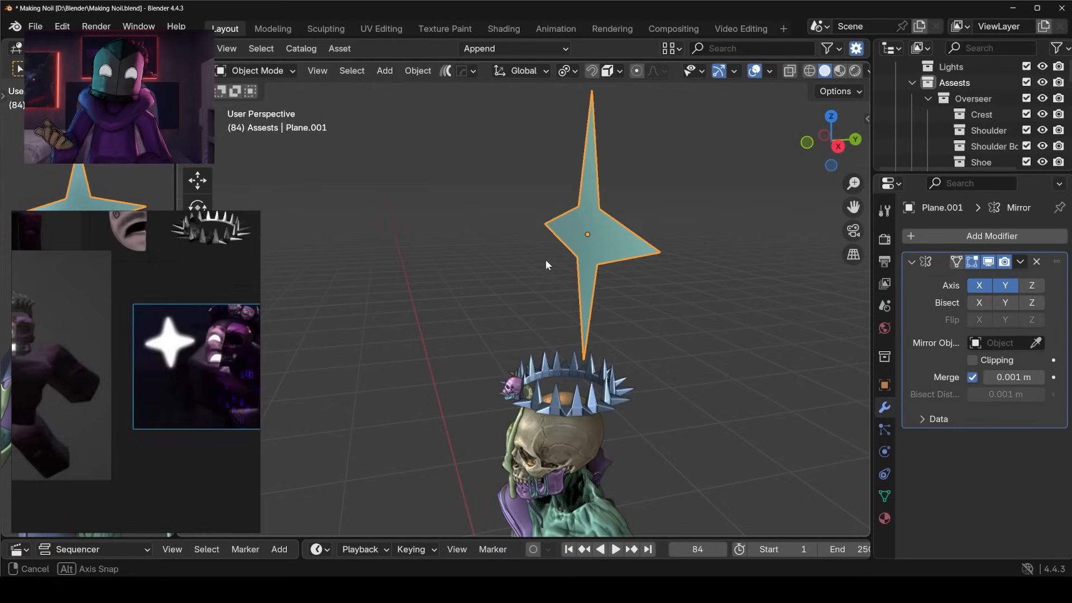
Duplicate the star in place and rotate the copy 90° about the global X axis.
{"action": "key", "text": "shift+d"}
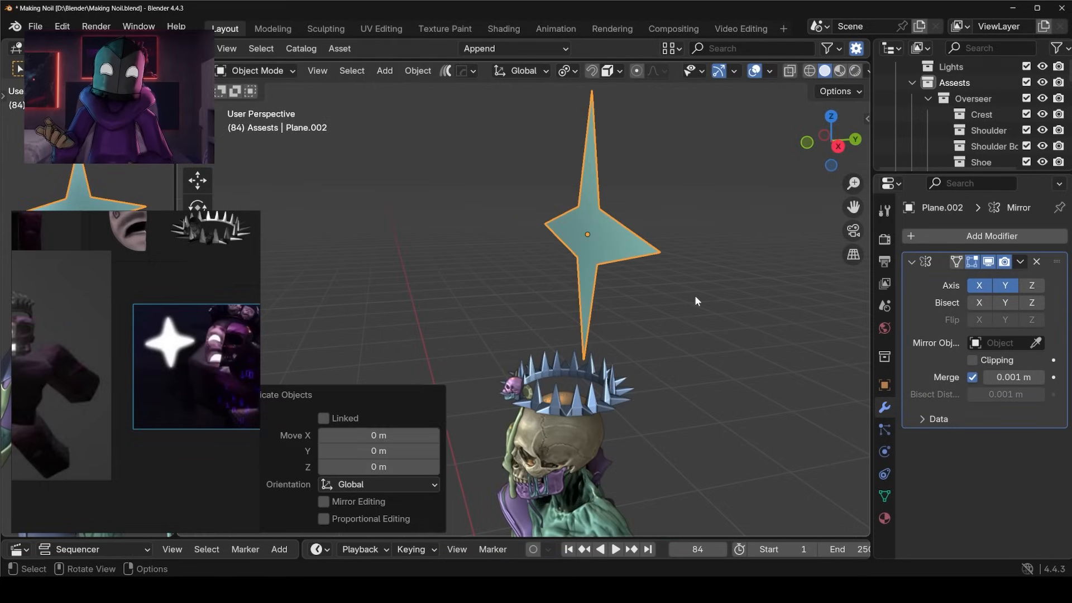
{"action": "key", "text": "x"}
{"action": "key", "text": "y"}
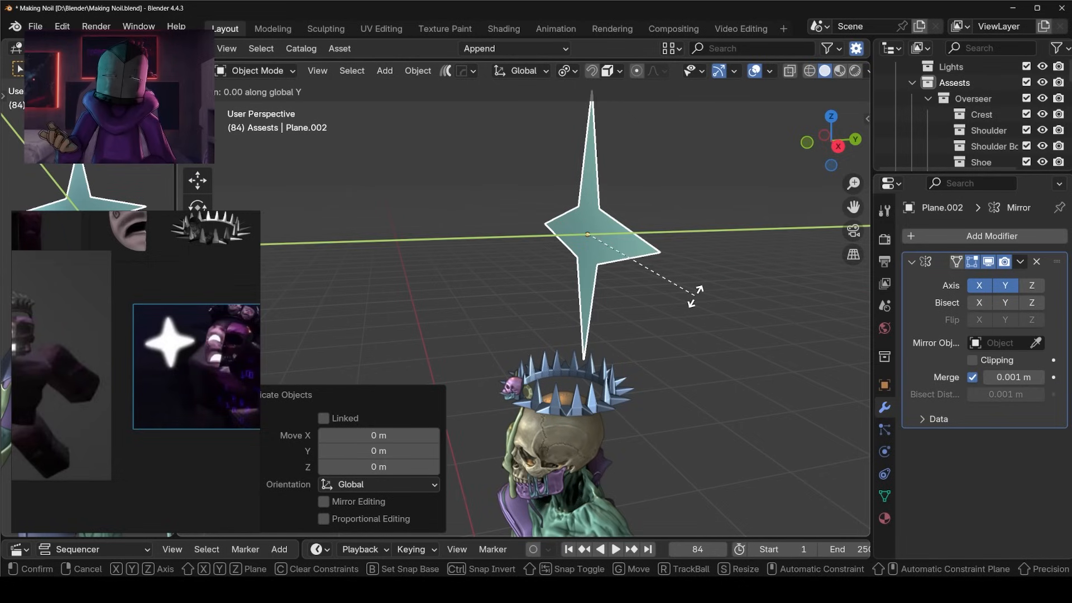
{"action": "key", "text": "x"}
{"action": "key", "text": "r"}
{"action": "key", "text": "x"}
{"action": "key", "text": "9"}
{"action": "key", "text": "0"}
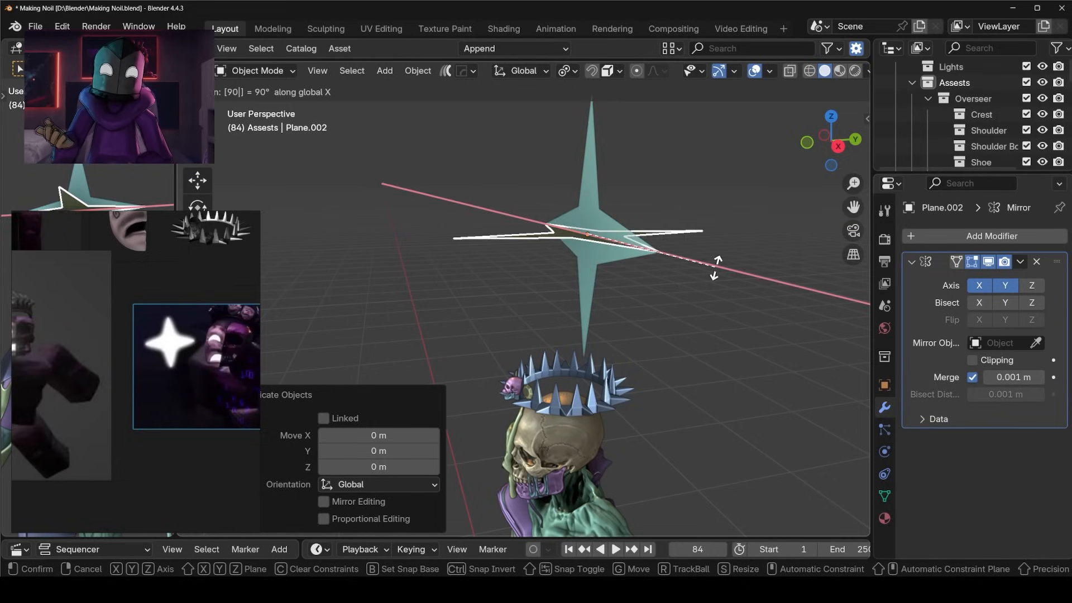
{"action": "key", "text": "Return"}
Duplicate the rotated star in place and turn the new copy 90° about the global Y axis.
{"action": "middle_click_drag", "start_coordinate": [715, 267], "coordinate": [755, 250]}
{"action": "key", "text": "shift+d"}
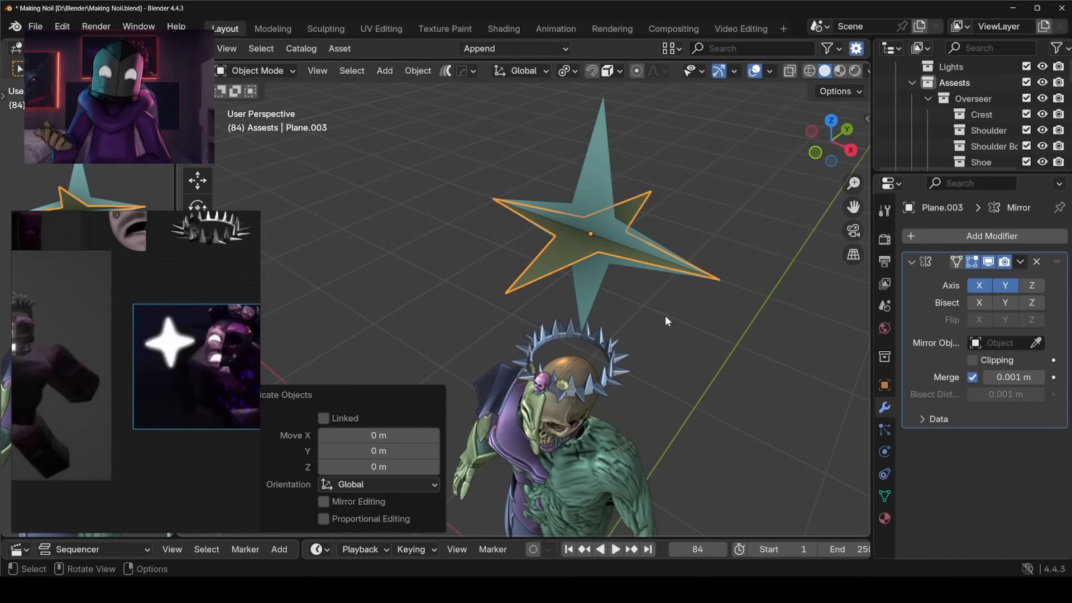
{"action": "key", "text": "y"}
{"action": "key", "text": "9"}
{"action": "key", "text": "0"}
{"action": "key", "text": "Return"}
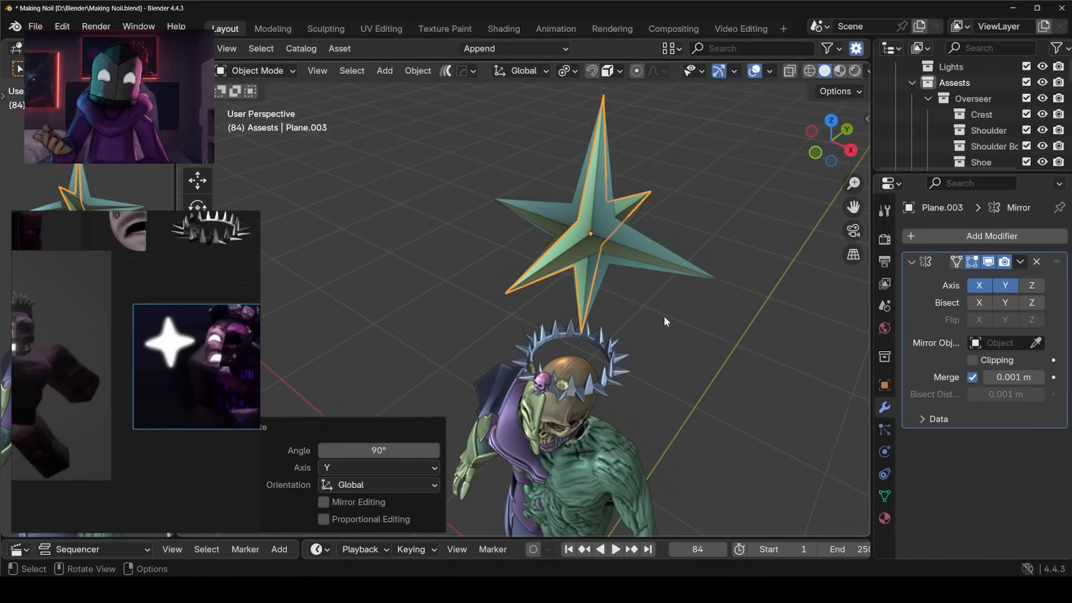
Add a cube, scale it down and raise it along Z to the centre of the star.
{"action": "left_click", "coordinate": [666, 320]}
{"action": "middle_click_drag", "start_coordinate": [667, 319], "coordinate": [581, 246]}
{"action": "scroll", "coordinate": [614, 328], "scroll_direction": "down", "scroll_amount": 3}
{"action": "key", "text": "shift+a"}
{"action": "mouse_move", "coordinate": [589, 246]}
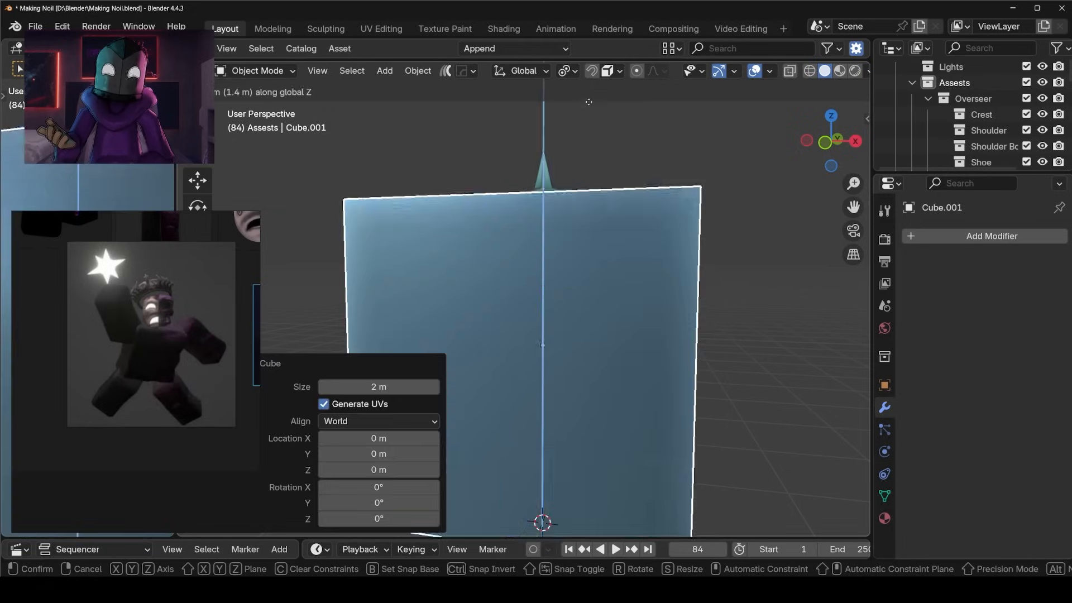
{"action": "left_click", "coordinate": [738, 176]}
{"action": "key", "text": "s"}
{"action": "left_click", "coordinate": [606, 209]}
{"action": "key", "text": "g"}
{"action": "key", "text": "z"}
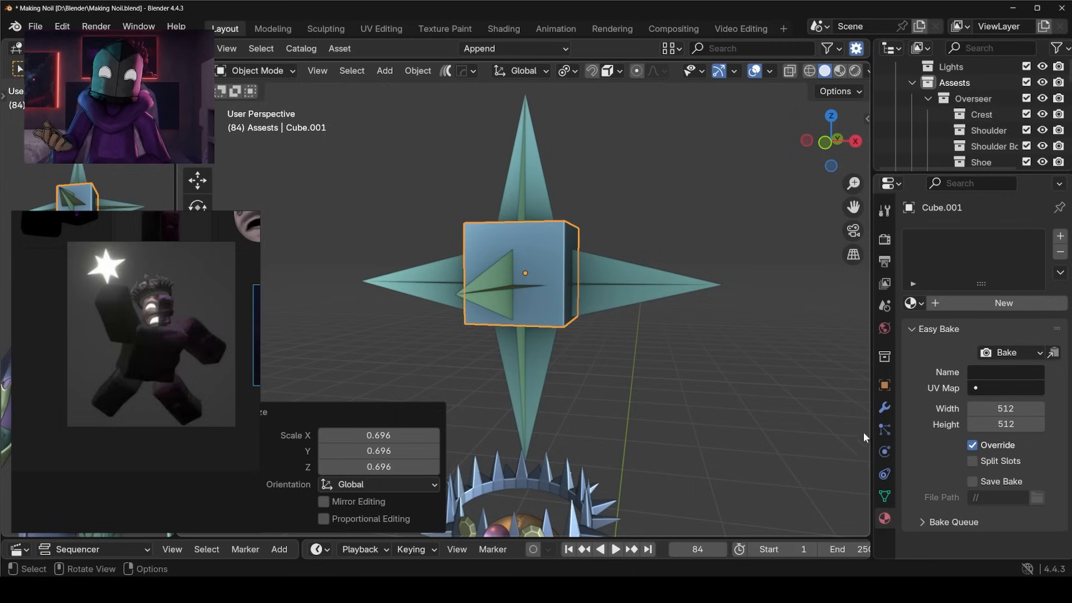
Round the cube into a sphere with a level 3 Subdivision Surface, shade it smooth and centre it vertically in the star.
{"action": "left_click", "coordinate": [884, 407]}
{"action": "right_click", "coordinate": [538, 256]}
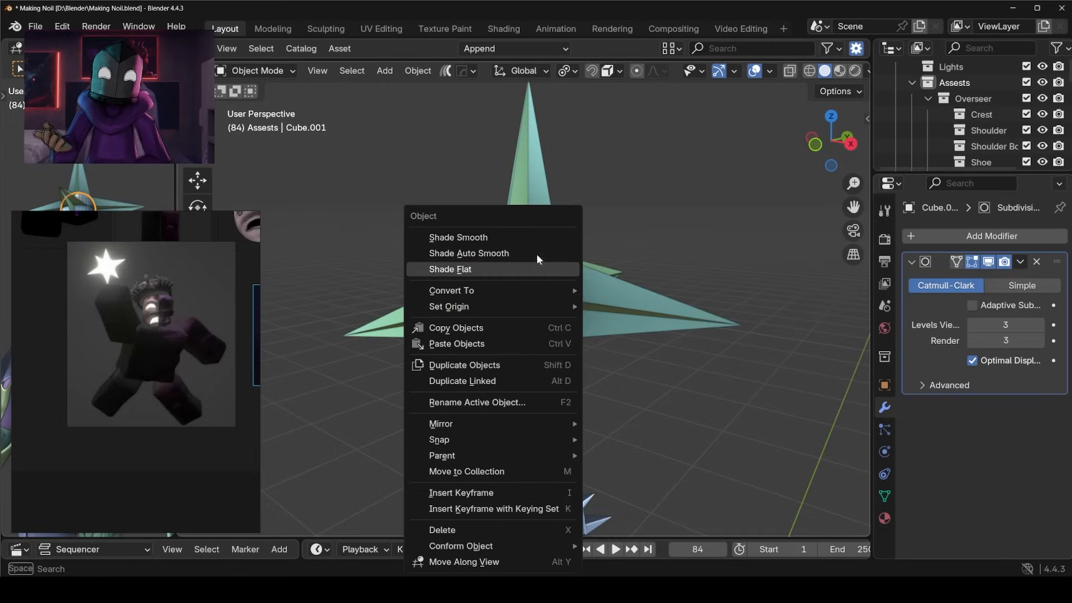
{"action": "left_click", "coordinate": [538, 238]}
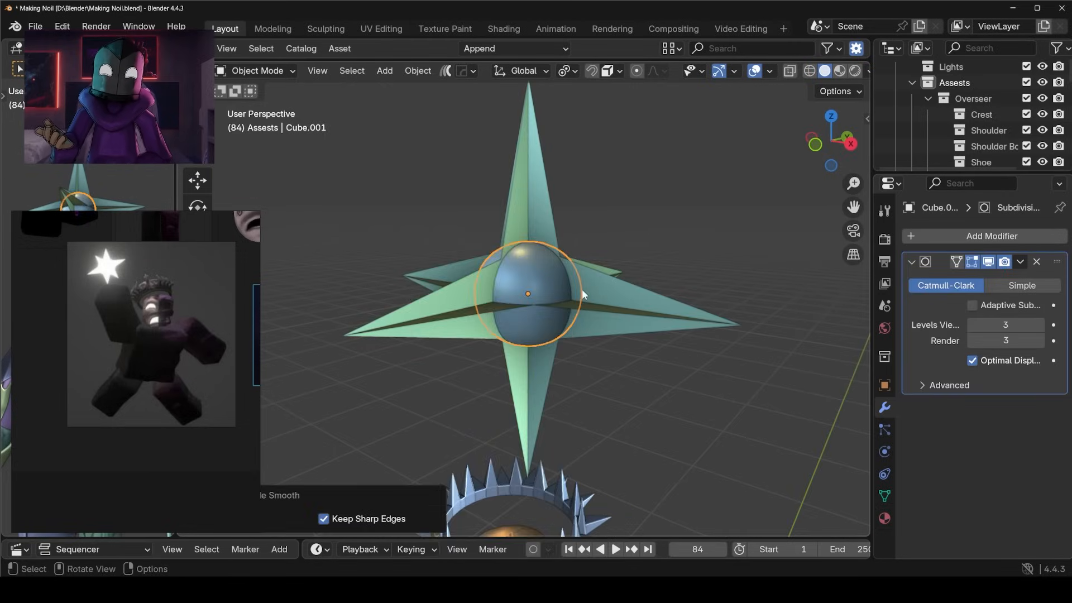
{"action": "middle_click_drag", "start_coordinate": [582, 289], "coordinate": [635, 284]}
{"action": "key", "text": "g"}
{"action": "key", "text": "z"}
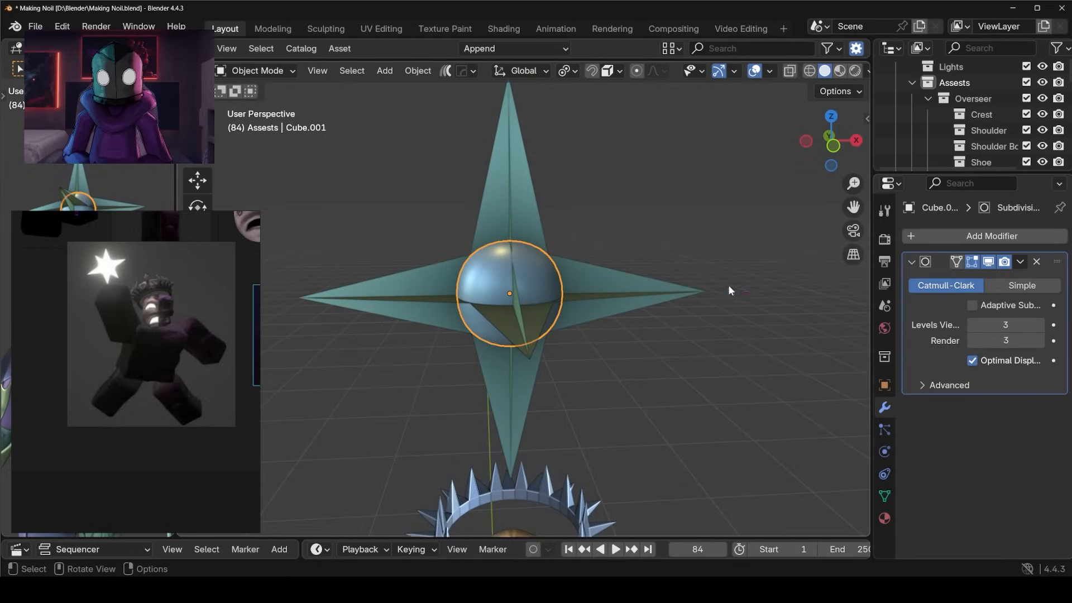
Apply the sphere's Subdivision Surface modifier and join the sphere with the star planes into one object.
{"action": "left_click", "coordinate": [1021, 261]}
{"action": "left_click", "coordinate": [1007, 279]}
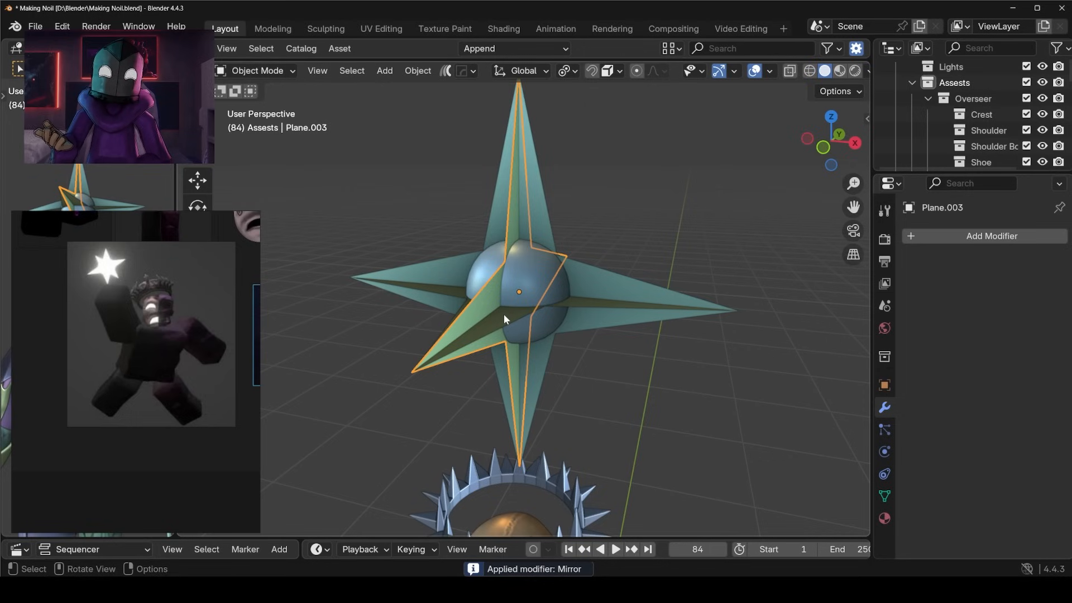
{"action": "left_click", "coordinate": [547, 280], "text": "shift"}
{"action": "scroll", "coordinate": [583, 339], "scroll_direction": "down", "scroll_amount": 3}
{"action": "middle_click_drag", "start_coordinate": [583, 339], "coordinate": [578, 309]}
Rotate the joined star about the global Z axis.
{"action": "key", "text": "g"}
{"action": "key", "text": "z"}
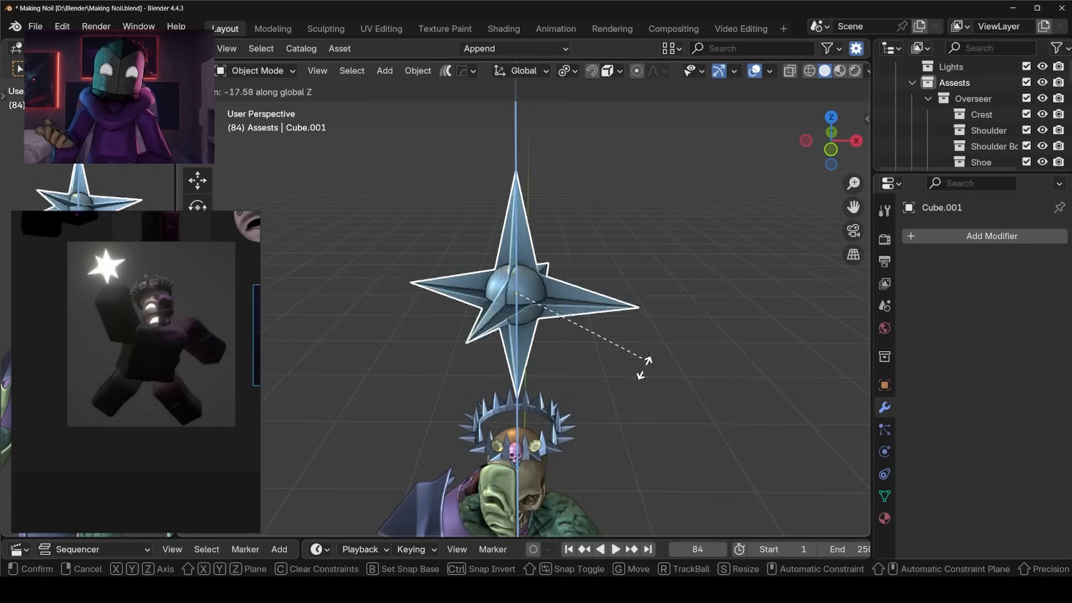
{"action": "left_click", "coordinate": [600, 342]}
{"action": "middle_click_drag", "start_coordinate": [600, 342], "coordinate": [708, 332]}
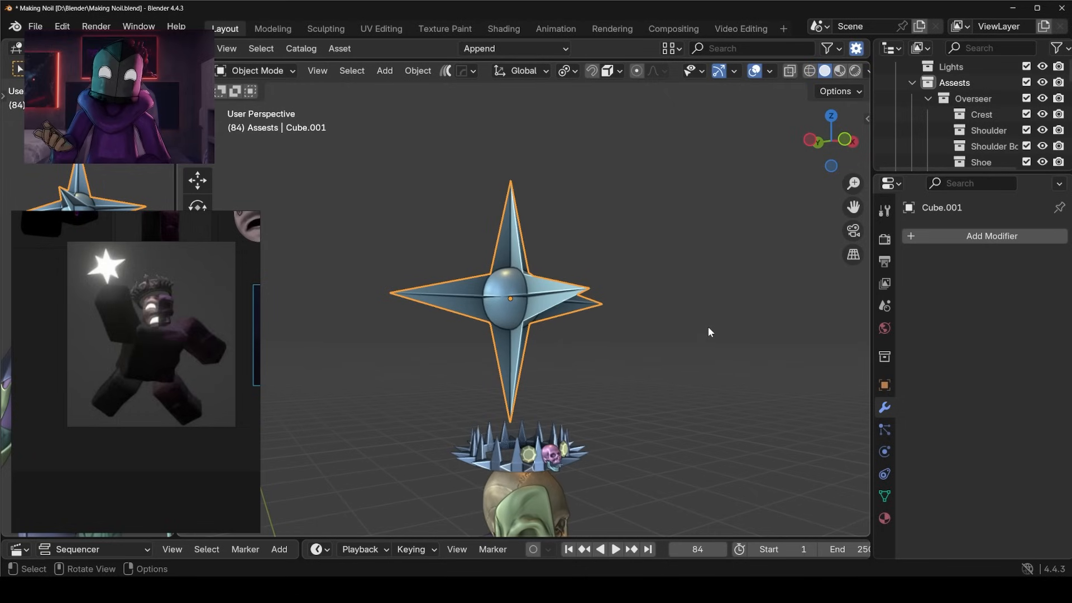
Give the star a new white Emission material with strength 1.000 and rotate it -41° about the Z axis.
{"action": "left_click", "coordinate": [915, 303]}
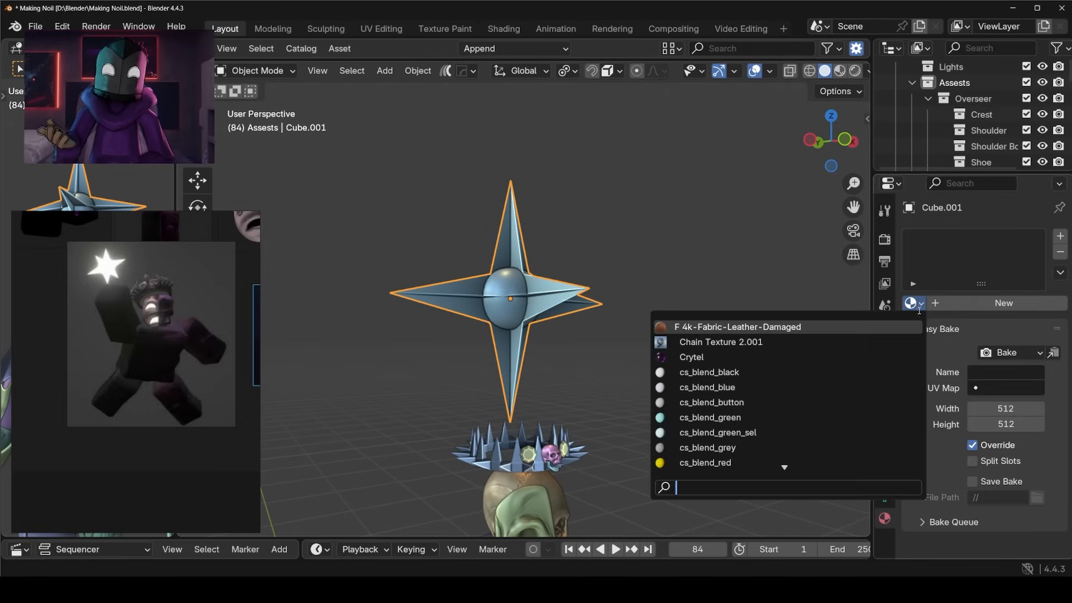
{"action": "left_click", "coordinate": [984, 308]}
{"action": "middle_click_drag", "start_coordinate": [558, 287], "coordinate": [571, 302]}
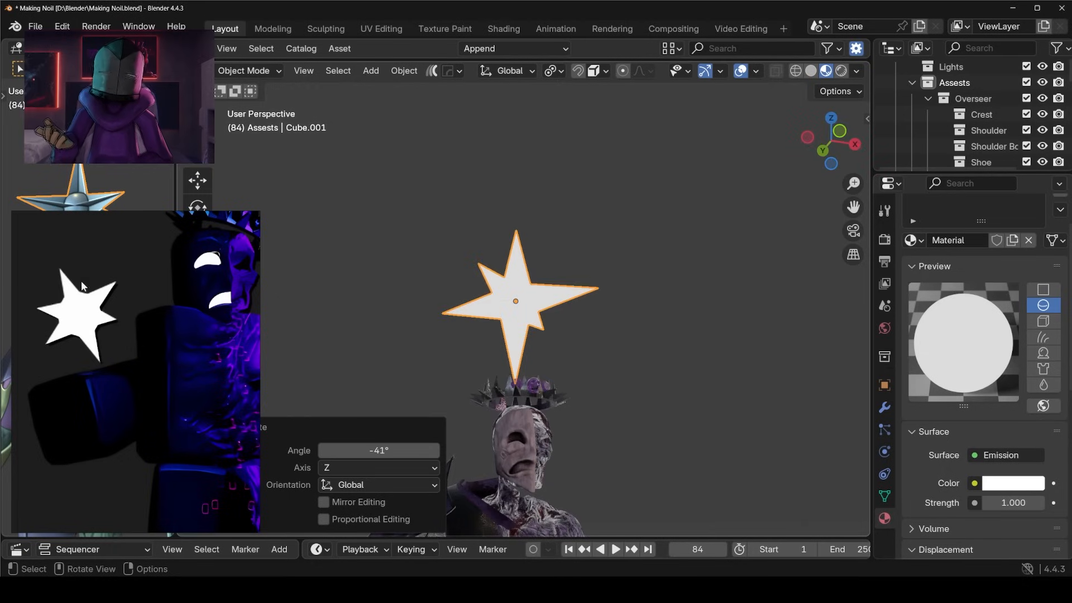
Scale the sphere at the star's core uniformly to about 0.95 in Edit Mode and return to Object Mode.
{"action": "key", "text": "Tab"}
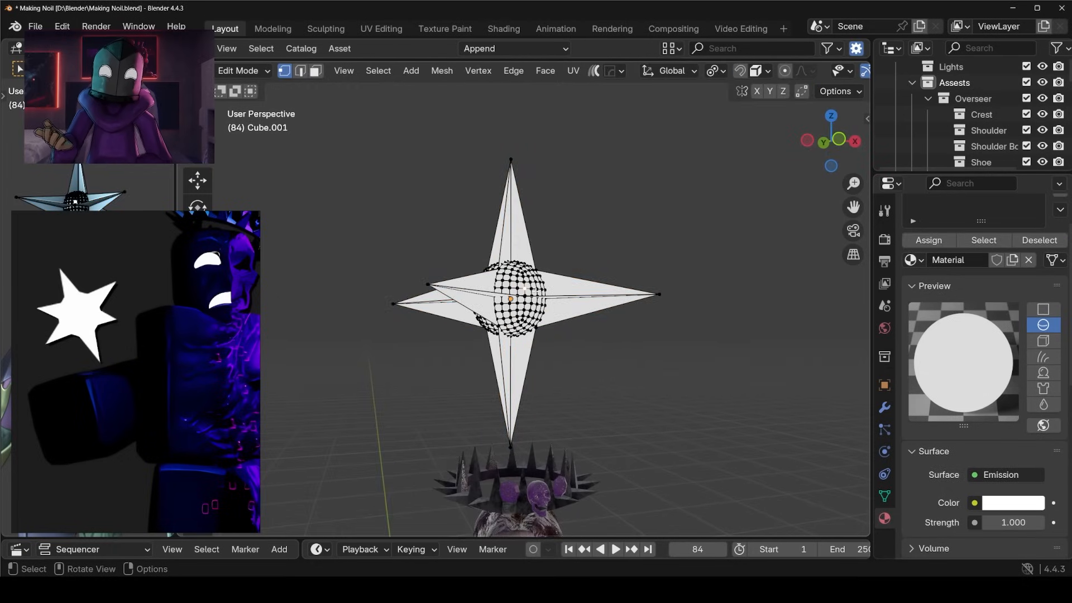
{"action": "key", "text": "Tab"}
{"action": "middle_click_drag", "start_coordinate": [641, 302], "coordinate": [658, 258]}
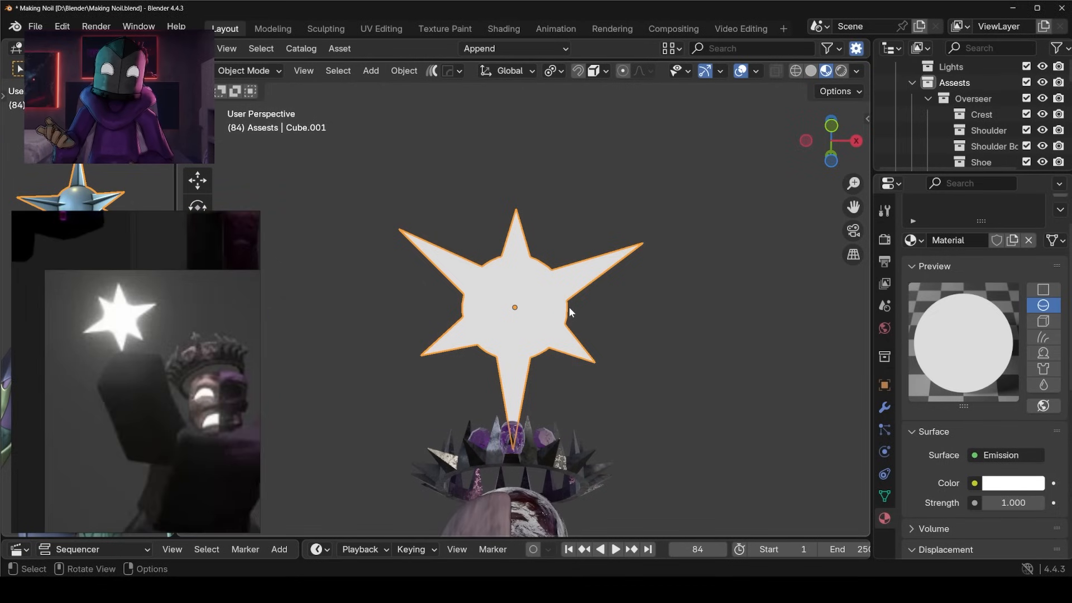
{"action": "left_click", "coordinate": [705, 341]}
{"action": "key", "text": "Tab"}
Hide the transform sidebar, reveal all hidden objects including the rig controls, and save the file.
{"action": "middle_click_drag", "start_coordinate": [577, 320], "coordinate": [575, 335]}
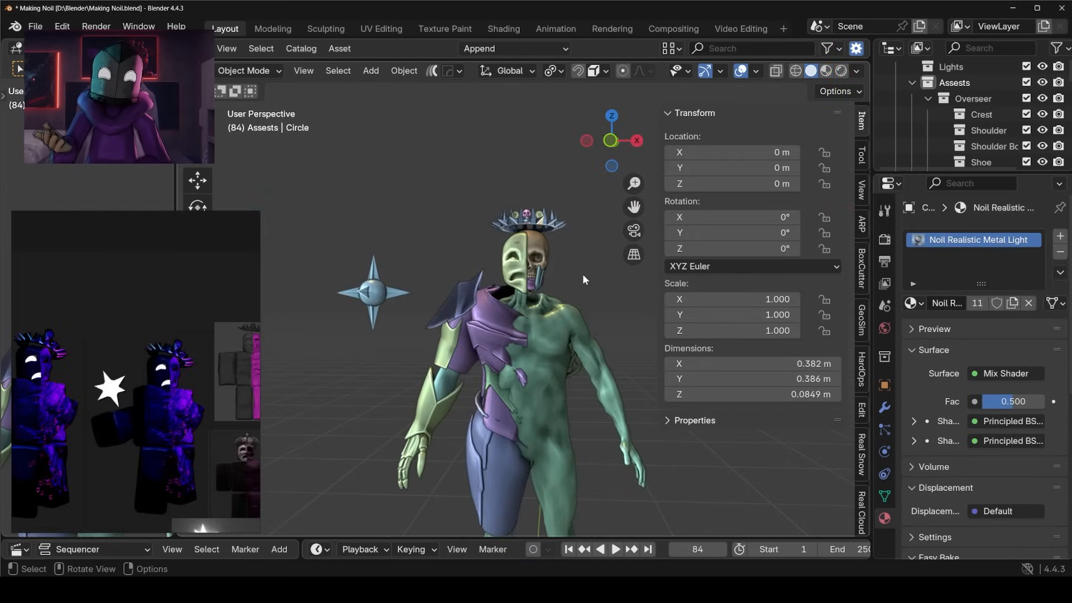
{"action": "key", "text": "n"}
{"action": "key", "text": "alt+h"}
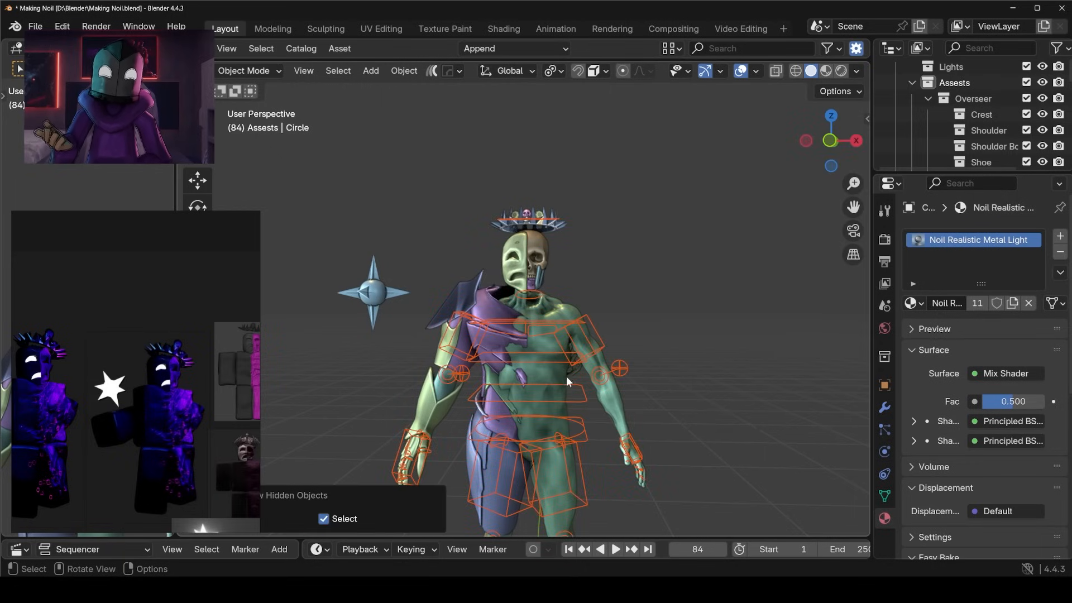
{"action": "key", "text": "ctrl+s"}
Pose the rig with the armored hand raised toward the camera and position the star above its palm.
{"action": "middle_click_drag", "start_coordinate": [590, 352], "coordinate": [599, 285], "text": "shift"}
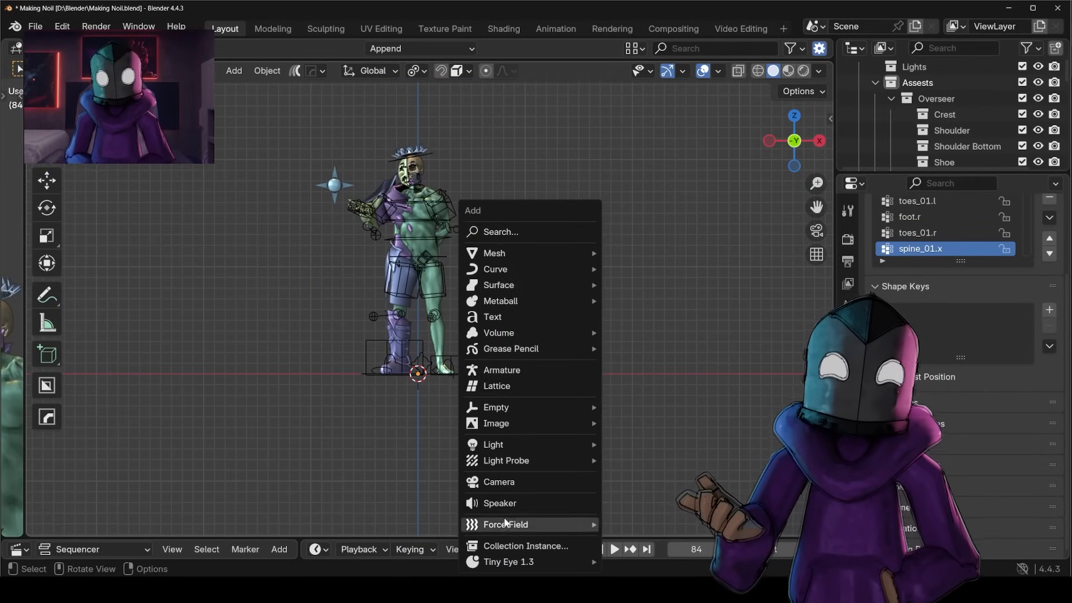
{"action": "left_click", "coordinate": [498, 482]}
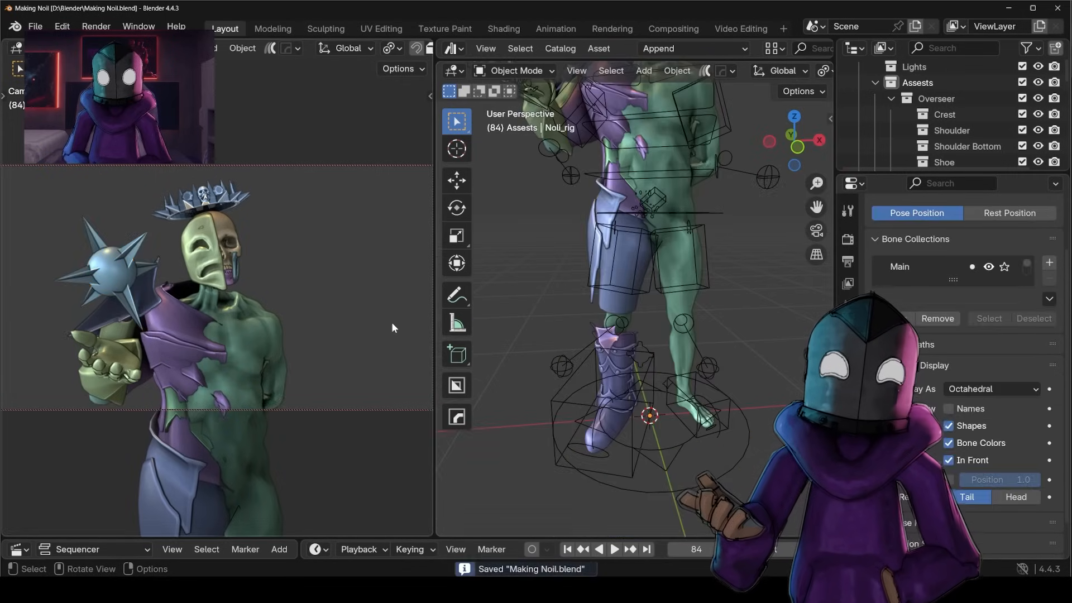
{"action": "middle_click_drag", "start_coordinate": [681, 301], "coordinate": [679, 287]}
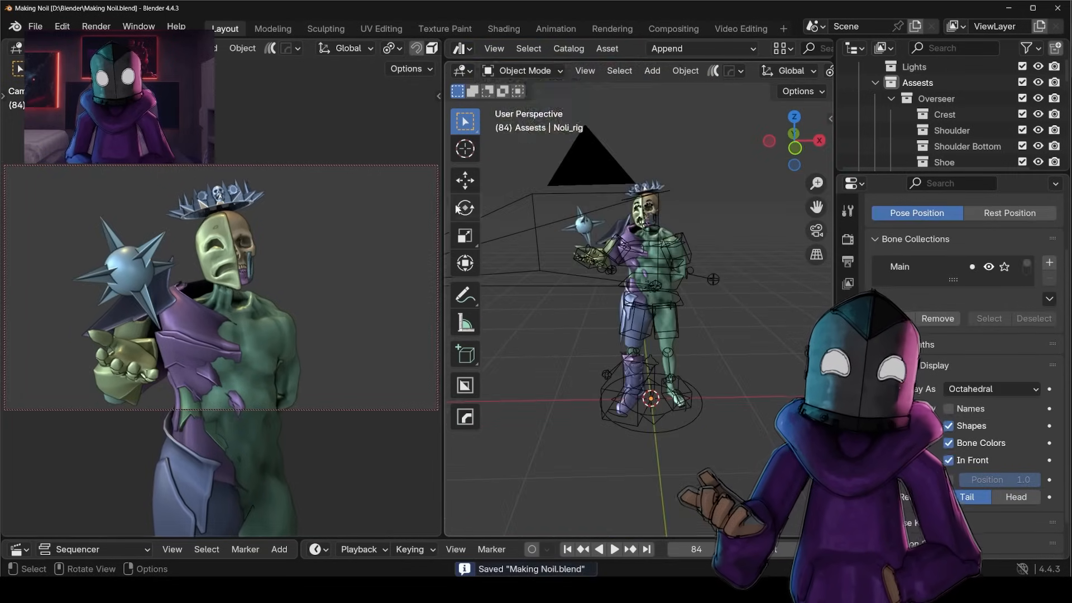
{"action": "left_click", "coordinate": [428, 48]}
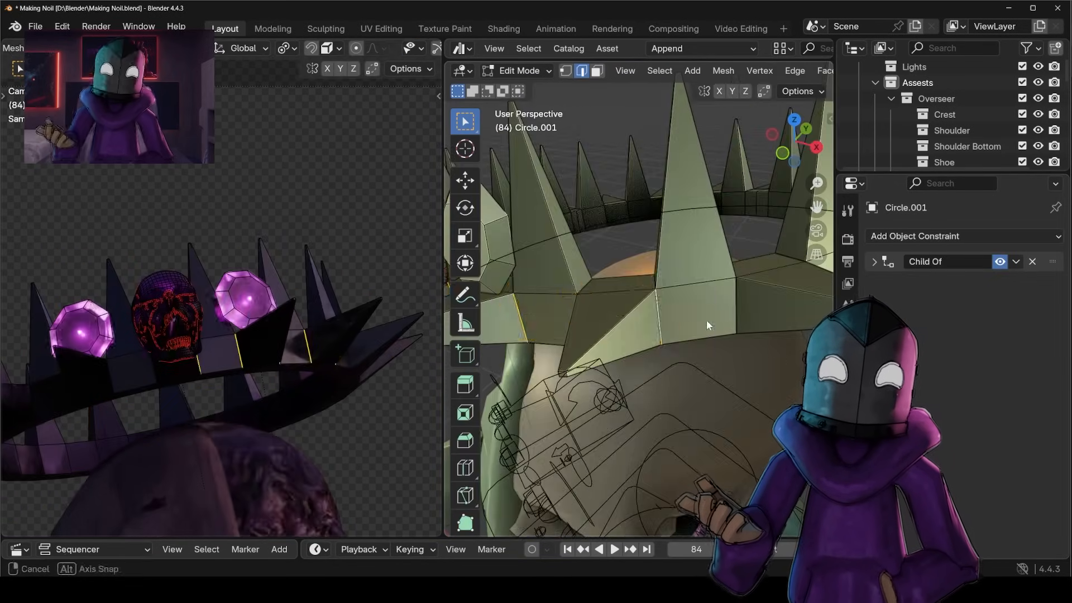
Bevel the edges around the bases of the crown's spikes with 3 segments and a 0.00527 m width.
{"action": "middle_click_drag", "start_coordinate": [706, 320], "coordinate": [637, 357]}
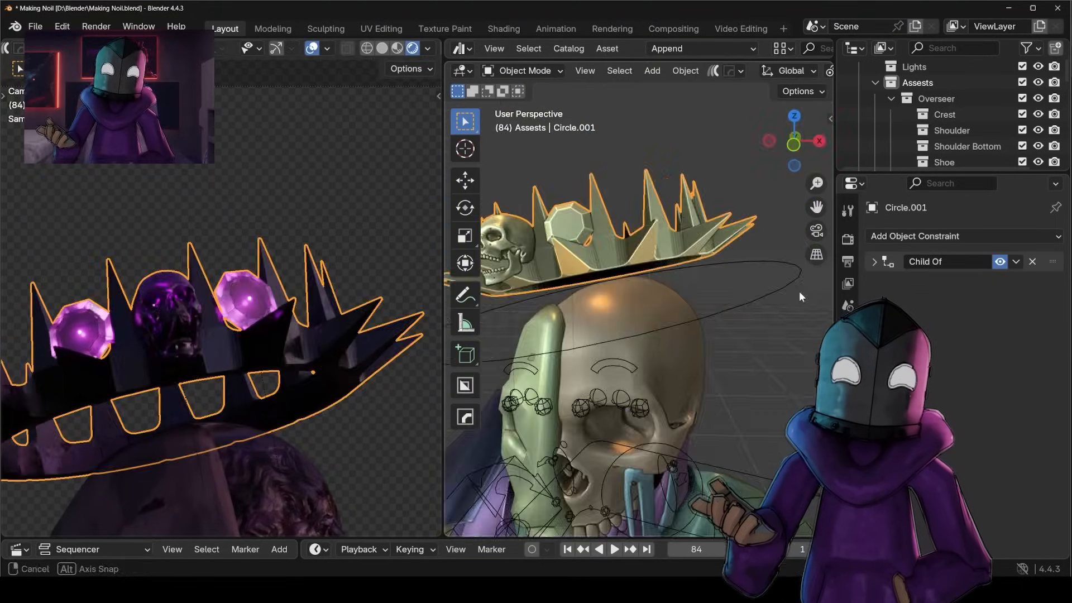
{"action": "middle_click_drag", "start_coordinate": [799, 290], "coordinate": [735, 353]}
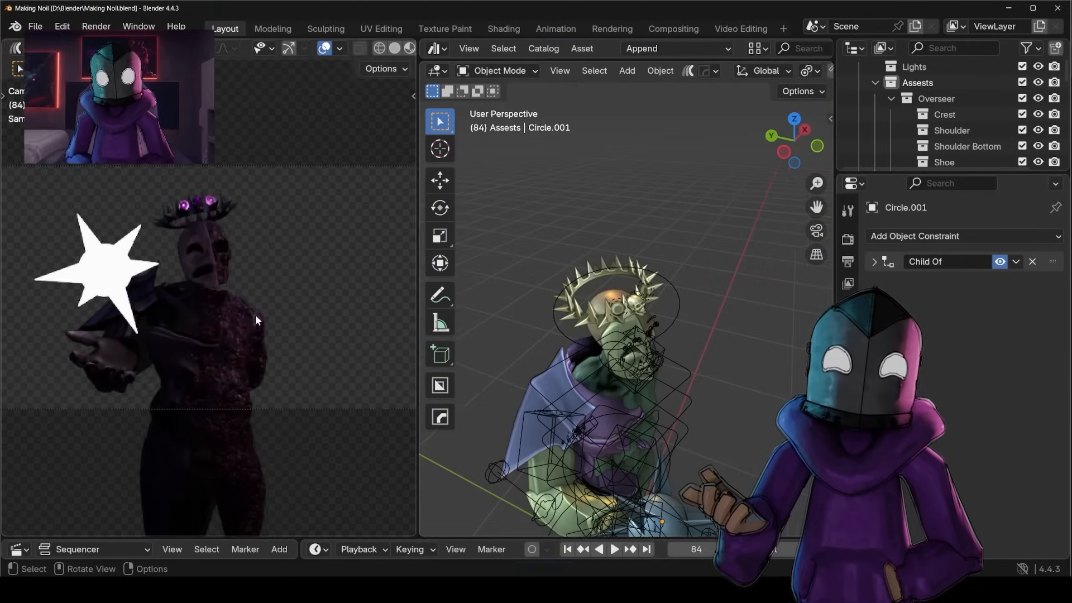
Add a light-purple 10 W area light beside the character and render the scene.
{"action": "key", "text": "shift+a"}
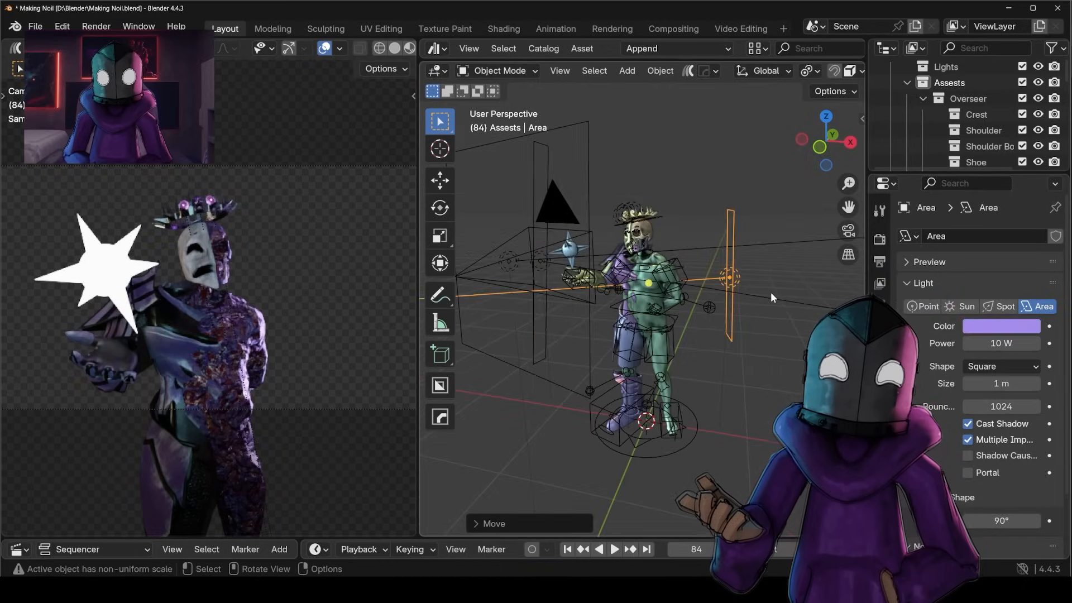
{"action": "key", "text": "F12"}
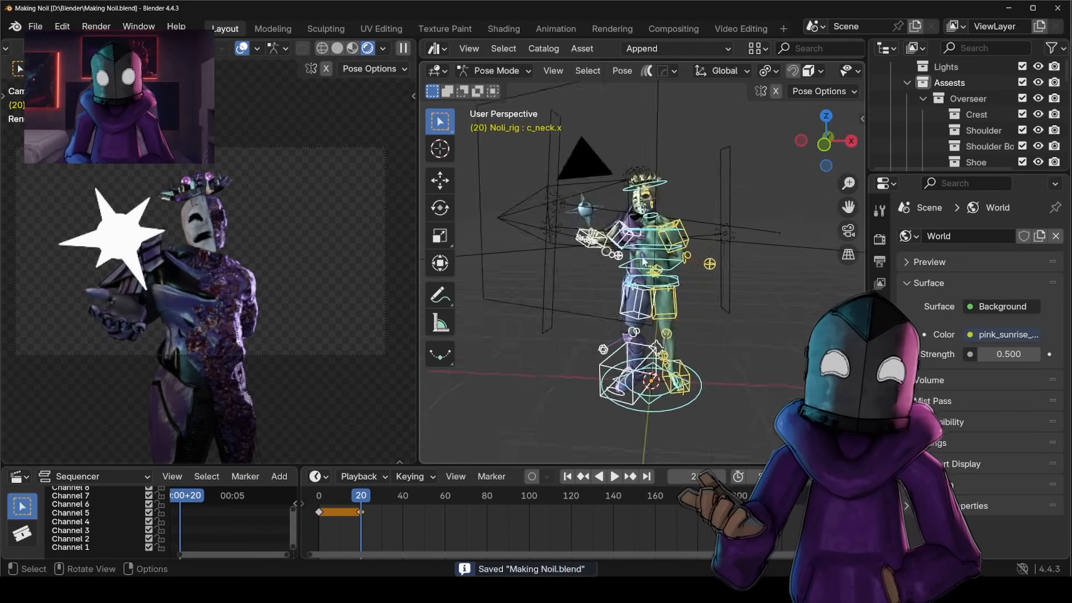
Pose the rig's left hand over the face at frame 20 and save the file.
{"action": "middle_click_drag", "start_coordinate": [643, 261], "coordinate": [662, 245]}
{"action": "key", "text": "g"}
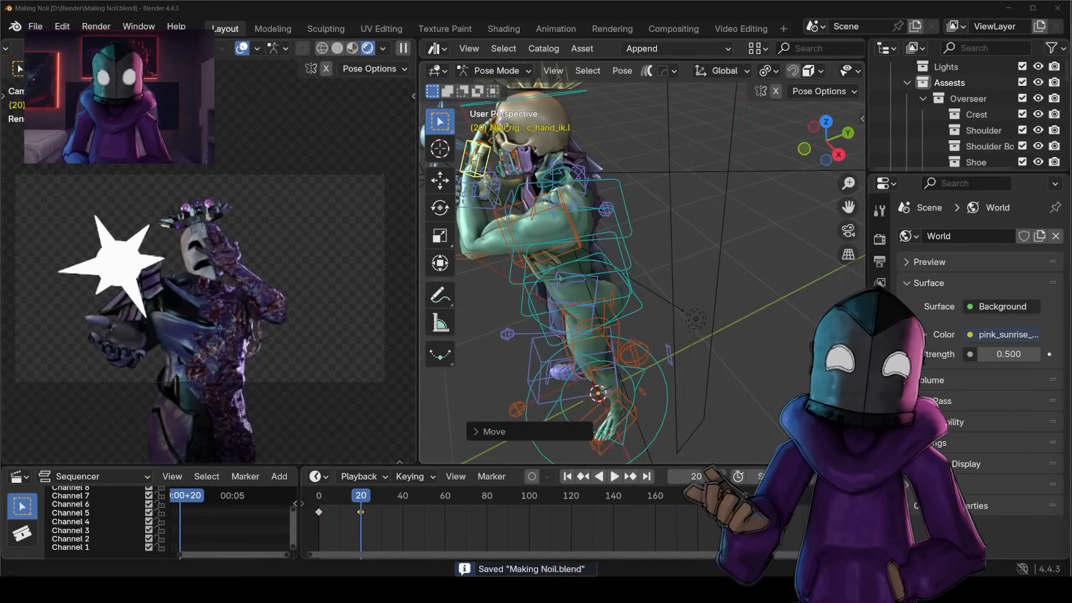
{"action": "middle_click_drag", "start_coordinate": [773, 326], "coordinate": [605, 239]}
{"action": "left_click", "coordinate": [634, 303]}
{"action": "key", "text": "r"}
{"action": "middle_click_drag", "start_coordinate": [724, 239], "coordinate": [695, 273]}
{"action": "key", "text": "s"}
{"action": "key", "text": "ctrl+s"}
Rotate and move the crown so it sits tilted on the side of the head.
{"action": "left_click", "coordinate": [610, 184]}
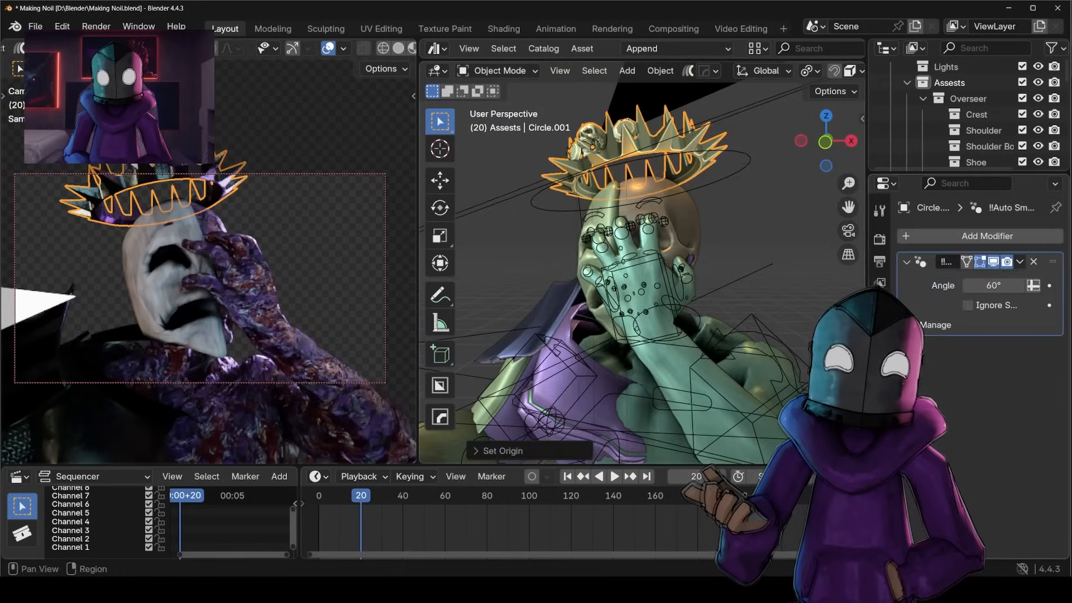
{"action": "key", "text": "r"}
{"action": "key", "text": "g"}
{"action": "left_click", "coordinate": [701, 235]}
{"action": "middle_click_drag", "start_coordinate": [700, 231], "coordinate": [647, 239]}
{"action": "key", "text": "r"}
{"action": "key", "text": "g"}
{"action": "left_click", "coordinate": [647, 181]}
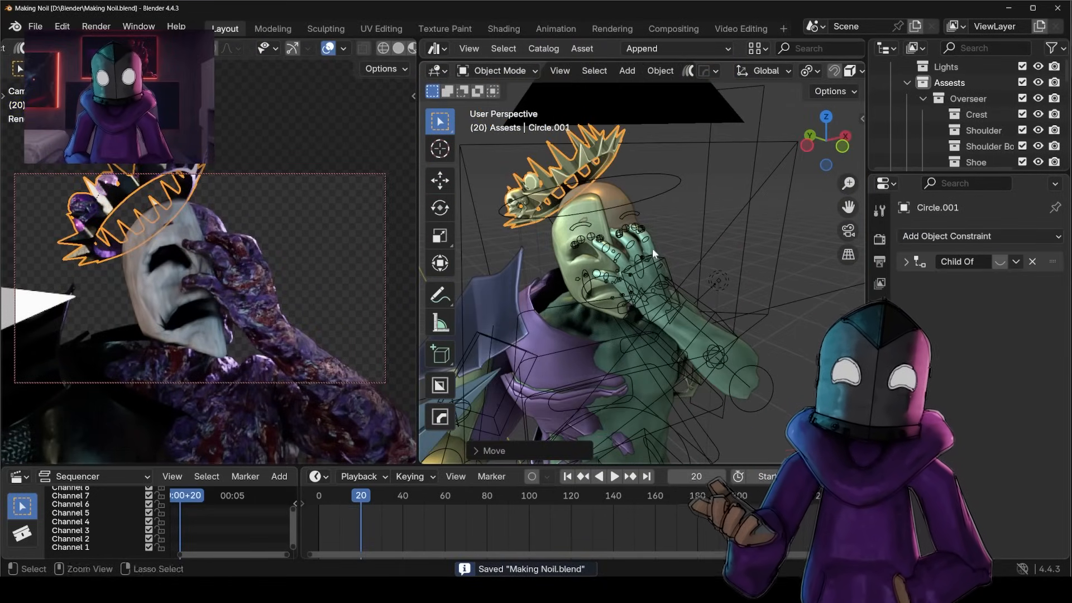
Turn on auto keying and refine the rotation and position of the pose at frame 20.
{"action": "scroll", "coordinate": [666, 232], "scroll_direction": "down", "scroll_amount": 5}
{"action": "left_click", "coordinate": [531, 476]}
{"action": "left_click", "coordinate": [498, 71]}
{"action": "key", "text": "r"}
{"action": "key", "text": "z"}
{"action": "key", "text": "g"}
{"action": "left_click", "coordinate": [498, 71]}
Test-render frame 20 and move the star out of the camera frame.
{"action": "left_click", "coordinate": [619, 222]}
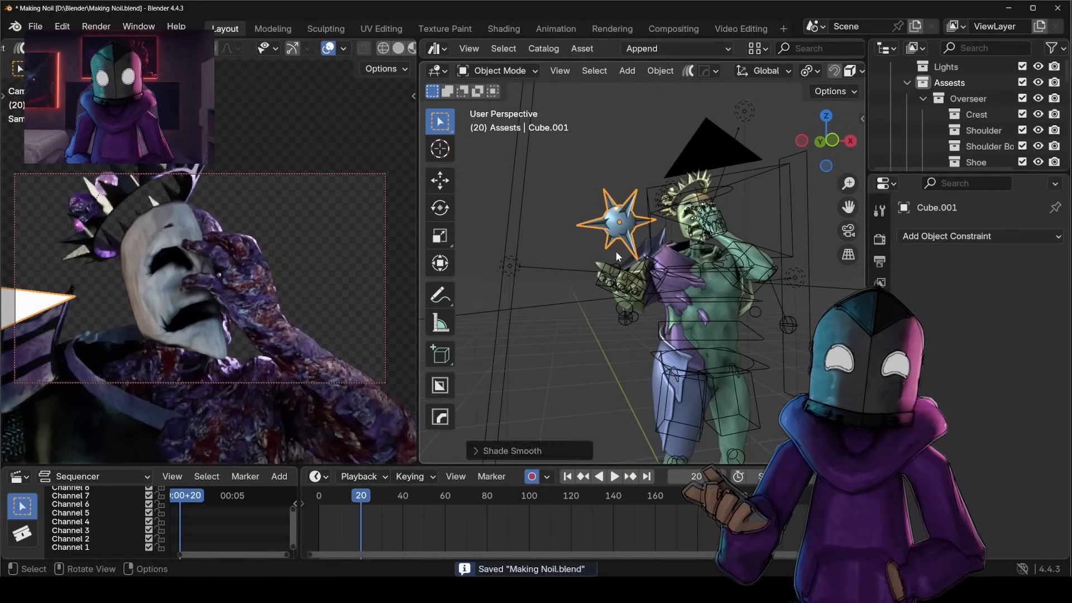
{"action": "key", "text": "F12"}
{"action": "key", "text": "Escape"}
{"action": "left_click", "coordinate": [617, 299]}
{"action": "left_click_drag", "start_coordinate": [360, 512], "coordinate": [318, 512]}
{"action": "middle_click_drag", "start_coordinate": [631, 268], "coordinate": [684, 268]}
Reposition the tall area light beside the character to darken the lighting at frame 20.
{"action": "left_click", "coordinate": [618, 316]}
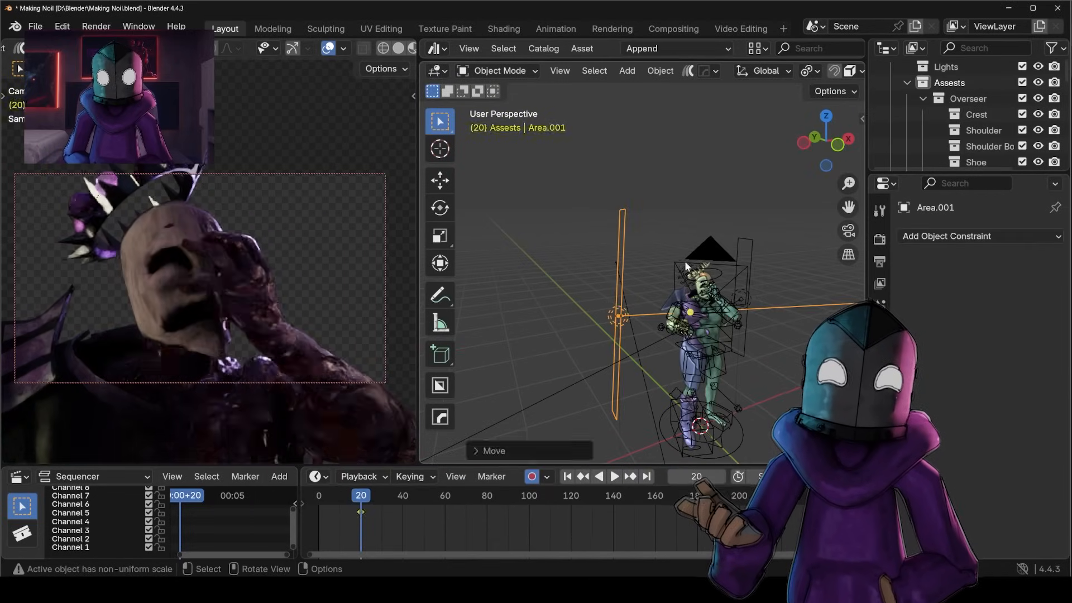
{"action": "middle_click_drag", "start_coordinate": [658, 210], "coordinate": [661, 185]}
{"action": "scroll", "coordinate": [660, 185], "scroll_direction": "up", "scroll_amount": 4}
{"action": "left_click", "coordinate": [535, 274]}
{"action": "left_click", "coordinate": [879, 512]}
{"action": "scroll", "coordinate": [945, 458], "scroll_direction": "down", "scroll_amount": 5}
Make the mask's eye and mouth openings glow white and test-render the result.
{"action": "left_click", "coordinate": [504, 28]}
{"action": "left_click", "coordinate": [224, 28]}
{"action": "key", "text": "F12"}
{"action": "key", "text": "Escape"}
{"action": "scroll", "coordinate": [665, 268], "scroll_direction": "up", "scroll_amount": 4}
{"action": "left_click", "coordinate": [645, 172]}
{"action": "middle_click_drag", "start_coordinate": [637, 268], "coordinate": [687, 268]}
Adjust the rig's position and rotation in Pose Mode at frame 20, test-render it and save the file.
{"action": "left_click", "coordinate": [500, 71]}
{"action": "left_click", "coordinate": [497, 121]}
{"action": "scroll", "coordinate": [670, 245], "scroll_direction": "up", "scroll_amount": 4}
{"action": "left_click", "coordinate": [705, 249]}
{"action": "key", "text": "g"}
{"action": "key", "text": "ctrl+s"}
{"action": "key", "text": "F12"}
{"action": "key", "text": "Escape"}
{"action": "key", "text": "r"}
{"action": "key", "text": "ctrl+s"}
Refine the face-covering pose by rotating and scaling its controls, save the file and render frame 20.
{"action": "scroll", "coordinate": [641, 309], "scroll_direction": "down", "scroll_amount": 4}
{"action": "scroll", "coordinate": [583, 344], "scroll_direction": "up", "scroll_amount": 4}
{"action": "left_click", "coordinate": [663, 246]}
{"action": "key", "text": "r"}
{"action": "key", "text": "s"}
{"action": "key", "text": "r"}
{"action": "key", "text": "z"}
{"action": "key", "text": "ctrl+s"}
{"action": "key", "text": "F12"}
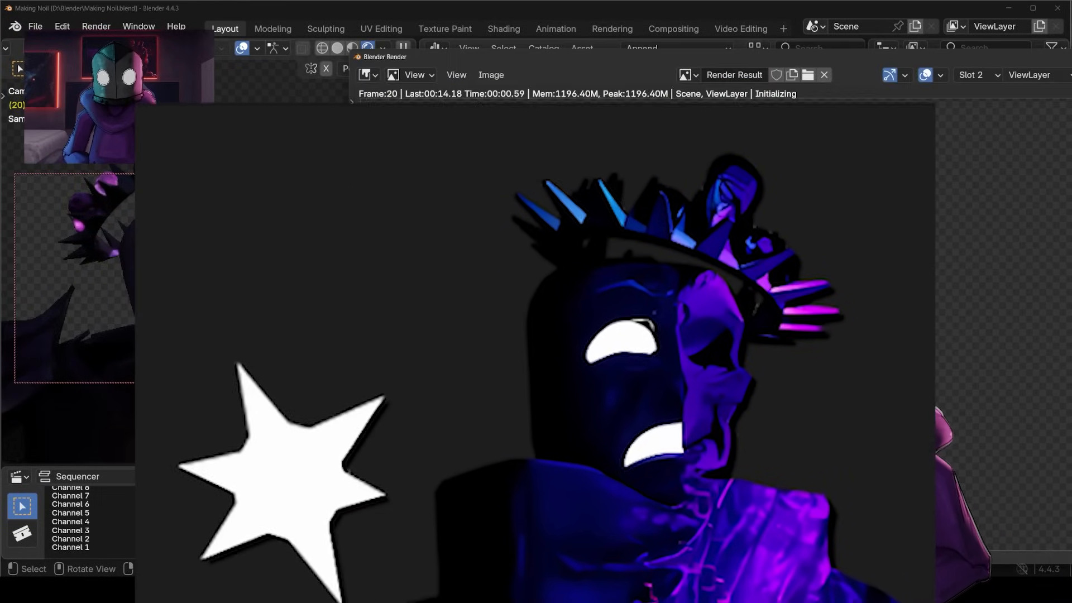
Make a final rotation and position adjustment, re-render frame 20 and save the rendered image as a file.
{"action": "key", "text": "Escape"}
{"action": "key", "text": "r"}
{"action": "key", "text": "g"}
{"action": "key", "text": "F12"}
{"action": "left_click", "coordinate": [454, 88]}
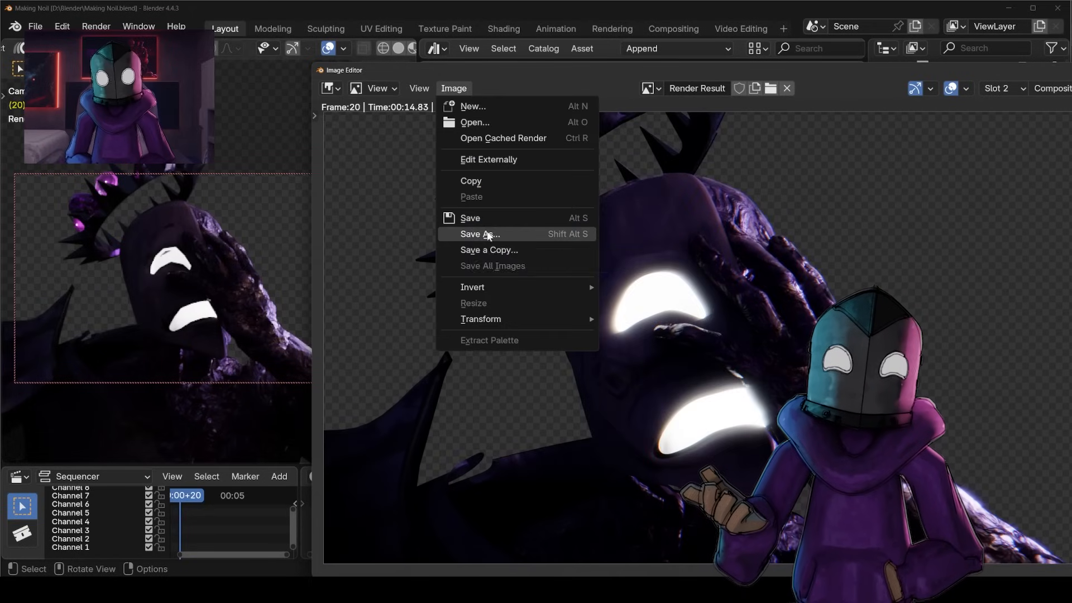
Go to frame 0, move and rotate the crown back onto the head, and render that pose.
{"action": "key", "text": "Escape"}
{"action": "key", "text": "g"}
{"action": "left_click", "coordinate": [318, 496]}
{"action": "key", "text": "g"}
{"action": "scroll", "coordinate": [668, 290], "scroll_direction": "up", "scroll_amount": 5}
{"action": "left_click", "coordinate": [668, 290]}
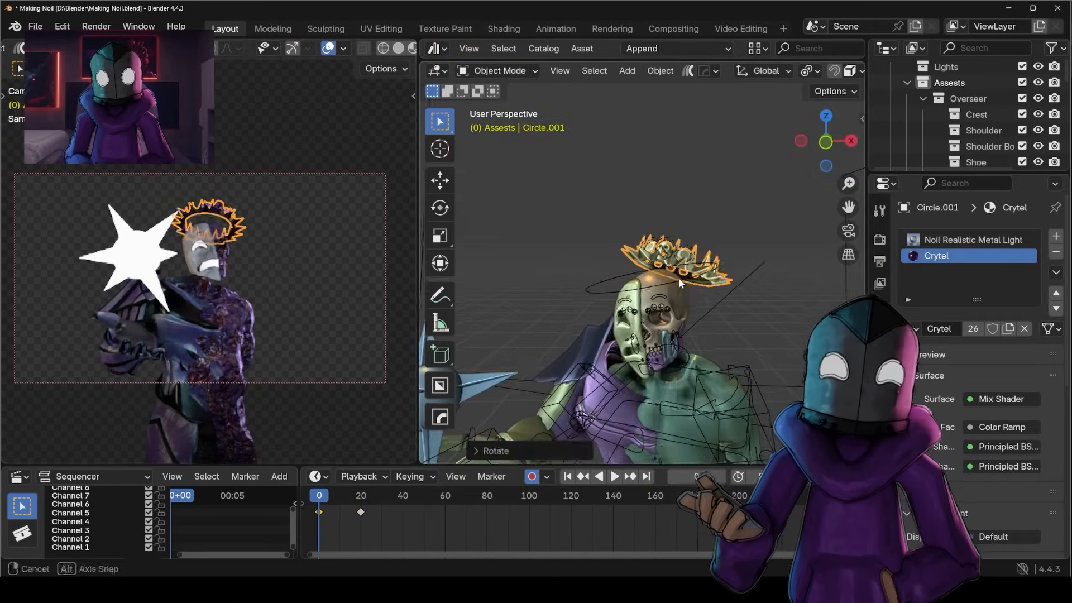
{"action": "key", "text": "F12"}
{"action": "key", "text": "Escape"}
Go to frame 40, save the file and make a test render.
{"action": "left_click", "coordinate": [403, 495]}
{"action": "middle_click_drag", "start_coordinate": [707, 246], "coordinate": [623, 276]}
{"action": "key", "text": "ctrl+s"}
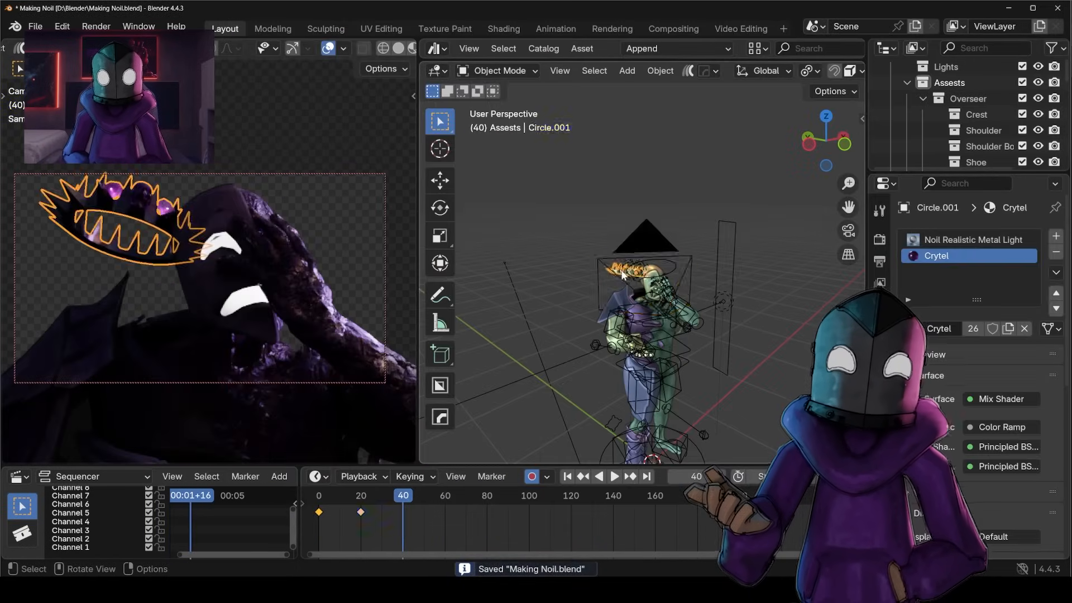
{"action": "key", "text": "F12"}
{"action": "key", "text": "Escape"}
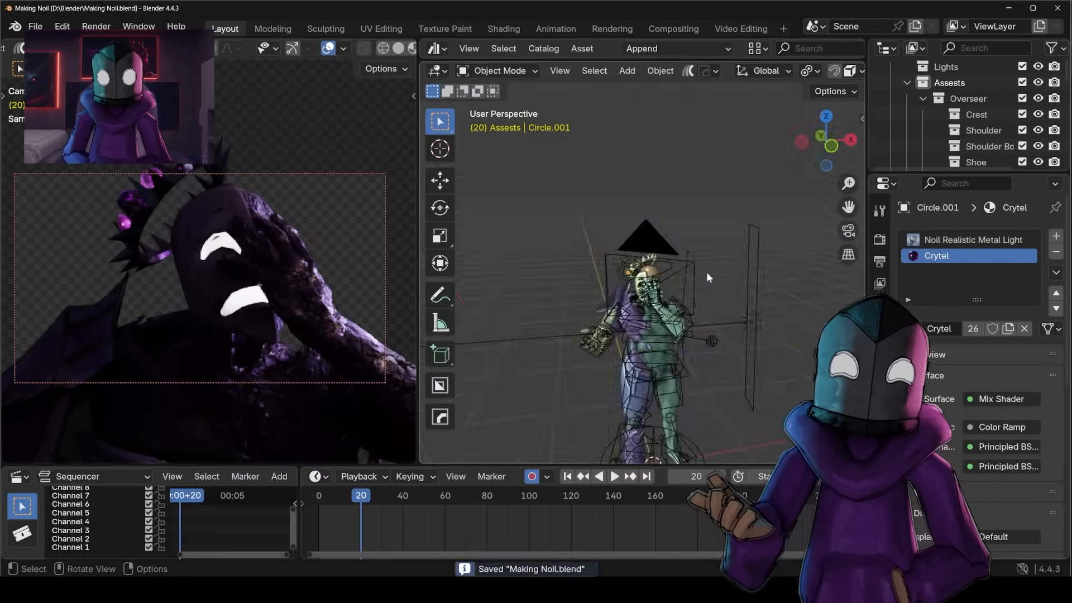
Pose the corrupted hand away from the face at frame 40 and save the file.
{"action": "left_click", "coordinate": [280, 296]}
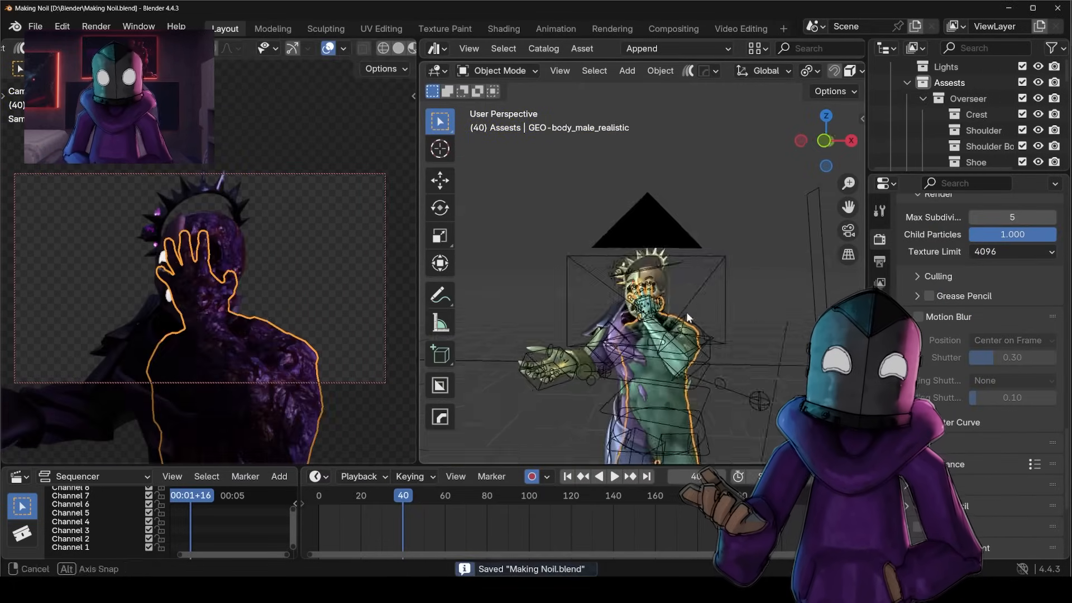
{"action": "key", "text": "ctrl+Tab"}
{"action": "scroll", "coordinate": [658, 201], "scroll_direction": "up", "scroll_amount": 4}
{"action": "middle_click_drag", "start_coordinate": [658, 201], "coordinate": [564, 209]}
{"action": "key", "text": "g"}
{"action": "left_click", "coordinate": [653, 243]}
{"action": "key", "text": "ctrl+s"}
Move and rotate the half mask off the face onto the raised corrupted hand.
{"action": "key", "text": "ctrl+Tab"}
{"action": "scroll", "coordinate": [651, 243], "scroll_direction": "down", "scroll_amount": 3}
{"action": "middle_click_drag", "start_coordinate": [652, 243], "coordinate": [686, 234]}
{"action": "left_click", "coordinate": [636, 237]}
{"action": "key", "text": "g"}
{"action": "left_click", "coordinate": [554, 249]}
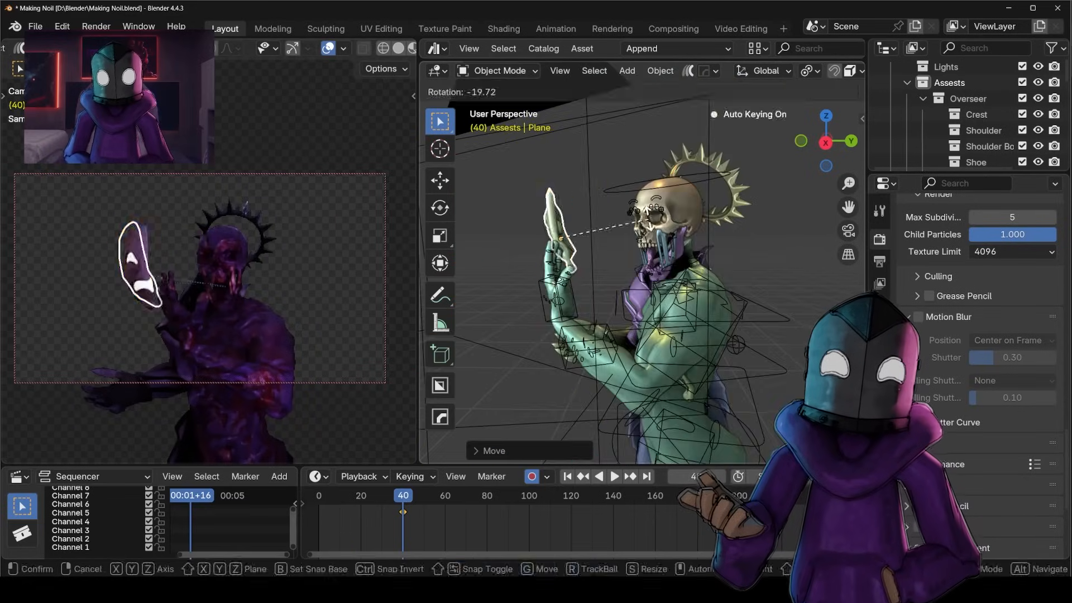
Adjust the arm pose so the hand holds the mask beside the exposed skull, and save the file.
{"action": "key", "text": "ctrl+Tab"}
{"action": "scroll", "coordinate": [605, 320], "scroll_direction": "up", "scroll_amount": 3}
{"action": "key", "text": "g"}
{"action": "key", "text": "ctrl+s"}
{"action": "middle_click_drag", "start_coordinate": [606, 320], "coordinate": [619, 316]}
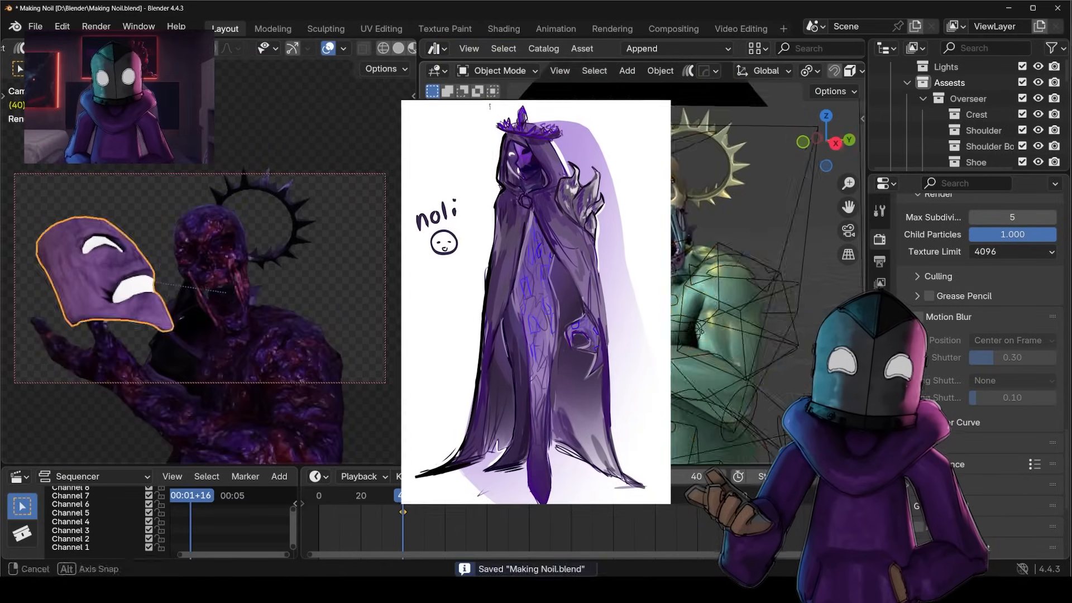
Bring the hand and mask closer to the camera and render the frame 40 pose.
{"action": "scroll", "coordinate": [761, 230], "scroll_direction": "up", "scroll_amount": 4}
{"action": "mouse_move", "coordinate": [726, 240]}
{"action": "middle_mouse_down"}
{"action": "mouse_move", "coordinate": [761, 229]}
{"action": "mouse_move", "coordinate": [723, 237]}
{"action": "middle_mouse_up"}
{"action": "key", "text": "ctrl+Tab"}
{"action": "left_click", "coordinate": [761, 230]}
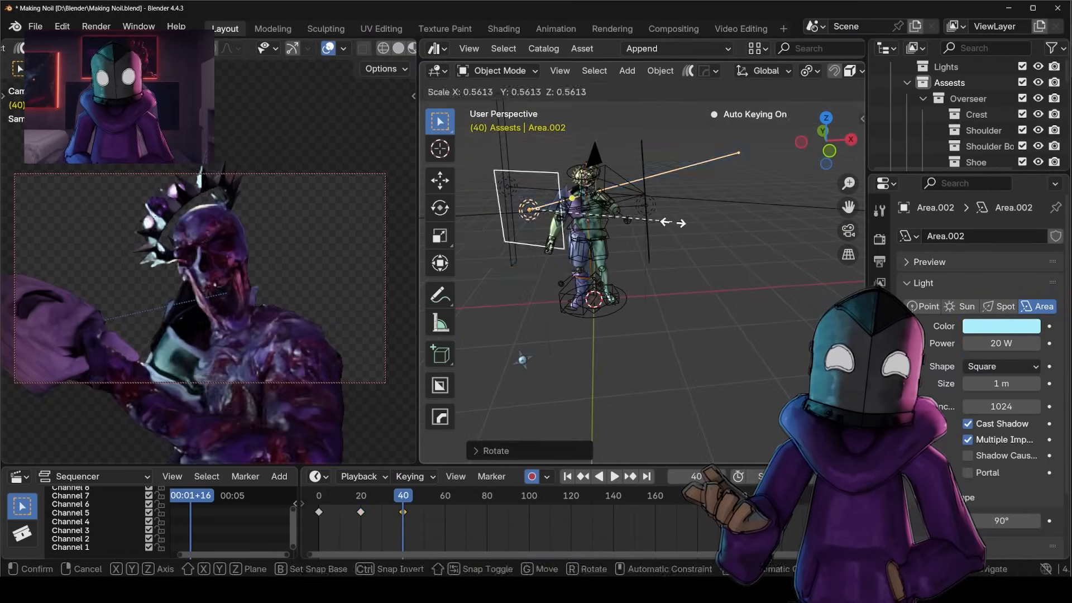
Add a white 10 W area light near the character, position it, save the file and render frame 40.
{"action": "left_click", "coordinate": [673, 223]}
{"action": "key", "text": "shift+a"}
{"action": "mouse_move", "coordinate": [581, 282]}
{"action": "left_click", "coordinate": [726, 335]}
{"action": "key", "text": "g"}
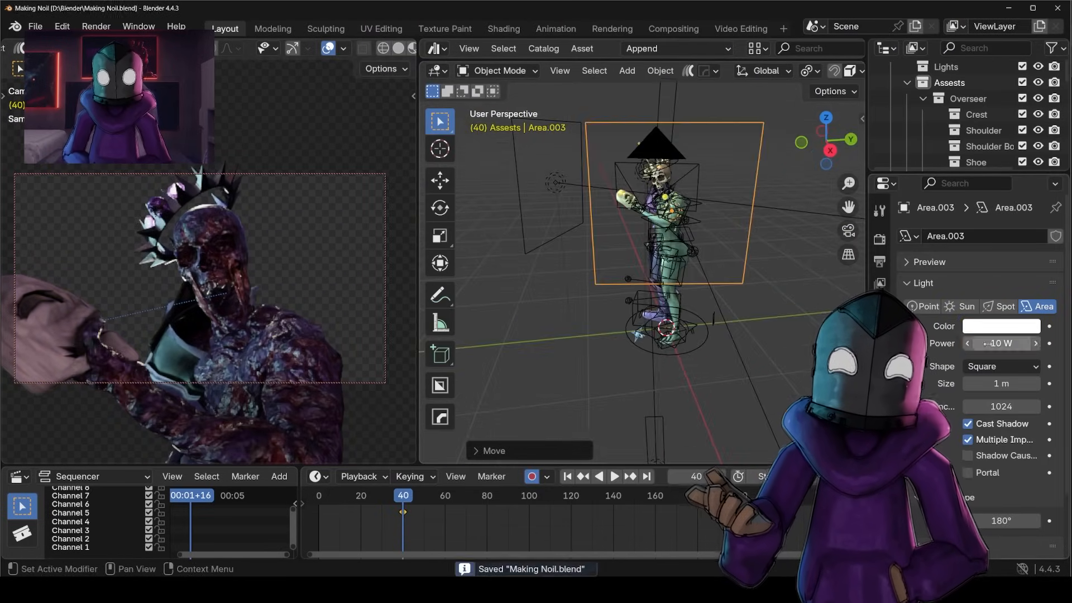
{"action": "key", "text": "ctrl+s"}
{"action": "key", "text": "F12"}
{"action": "key", "text": "Escape"}
Return to frame 20 and reposition the camera for a closer view of the covered face.
{"action": "left_click", "coordinate": [360, 495]}
{"action": "left_click", "coordinate": [588, 141]}
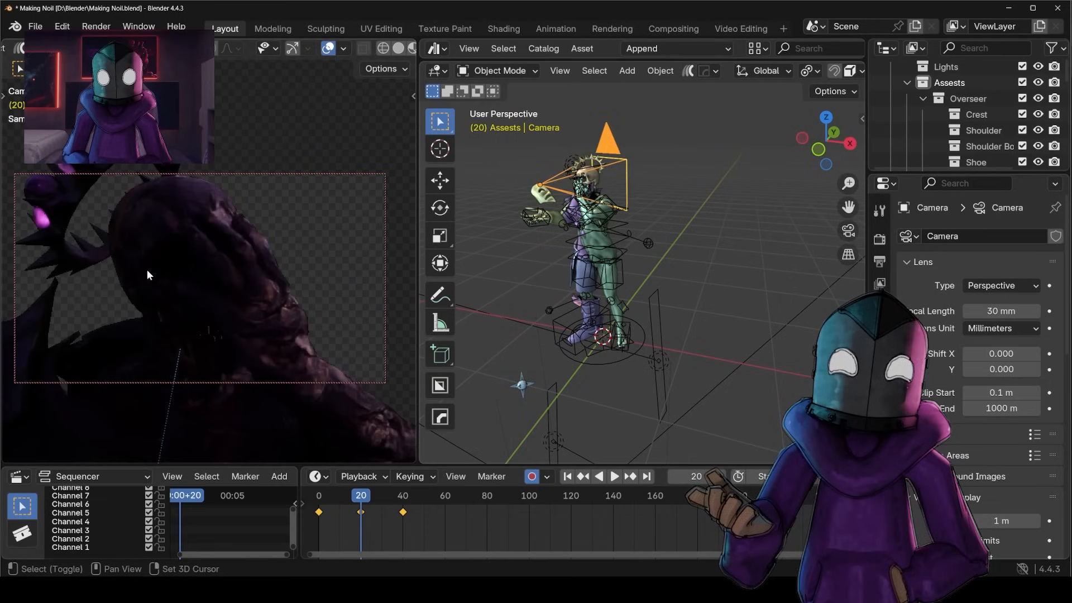
{"action": "left_click", "coordinate": [182, 280]}
{"action": "key", "text": "n"}
{"action": "key", "text": "n"}
{"action": "scroll", "coordinate": [639, 309], "scroll_direction": "up", "scroll_amount": 6}
{"action": "key", "text": "g"}
Move the mask back onto the face, arrange its keyframes between frames 0 and 20, and save the file.
{"action": "left_click", "coordinate": [639, 310]}
{"action": "key", "text": "g"}
{"action": "middle_click_drag", "start_coordinate": [639, 310], "coordinate": [720, 301]}
{"action": "left_click", "coordinate": [672, 290]}
{"action": "left_click_drag", "start_coordinate": [369, 548], "coordinate": [318, 536]}
{"action": "left_click", "coordinate": [361, 495]}
{"action": "left_click", "coordinate": [685, 251]}
{"action": "left_click_drag", "start_coordinate": [360, 495], "coordinate": [319, 495]}
{"action": "key", "text": "ctrl+s"}
Adjust the keyed objects for the frame 40 and frame 0 poses and render the star-holding pose.
{"action": "left_click", "coordinate": [580, 279]}
{"action": "scroll", "coordinate": [1005, 399], "scroll_direction": "down", "scroll_amount": 8}
{"action": "double_click", "coordinate": [1008, 428]}
{"action": "left_click", "coordinate": [403, 495]}
{"action": "middle_click_drag", "start_coordinate": [642, 290], "coordinate": [687, 302]}
{"action": "left_click_drag", "start_coordinate": [360, 542], "coordinate": [314, 555]}
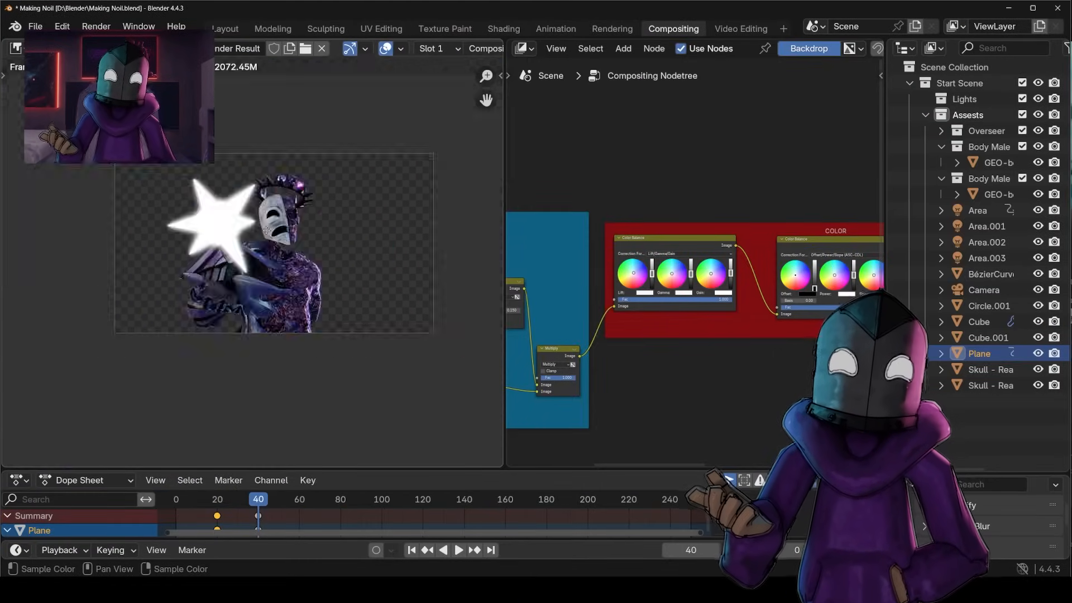
In Photoshop, apply gradient overlays to the binary text and background rectangle, using 390060 as the rectangle gradient's end color.
{"action": "left_click", "coordinate": [633, 495]}
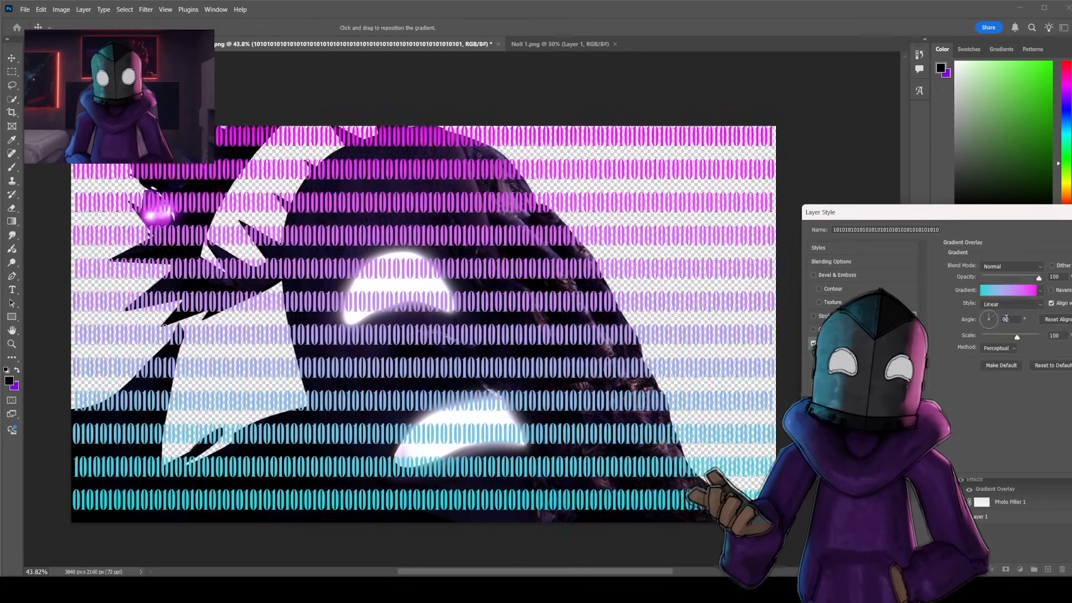
{"action": "left_click", "coordinate": [963, 337]}
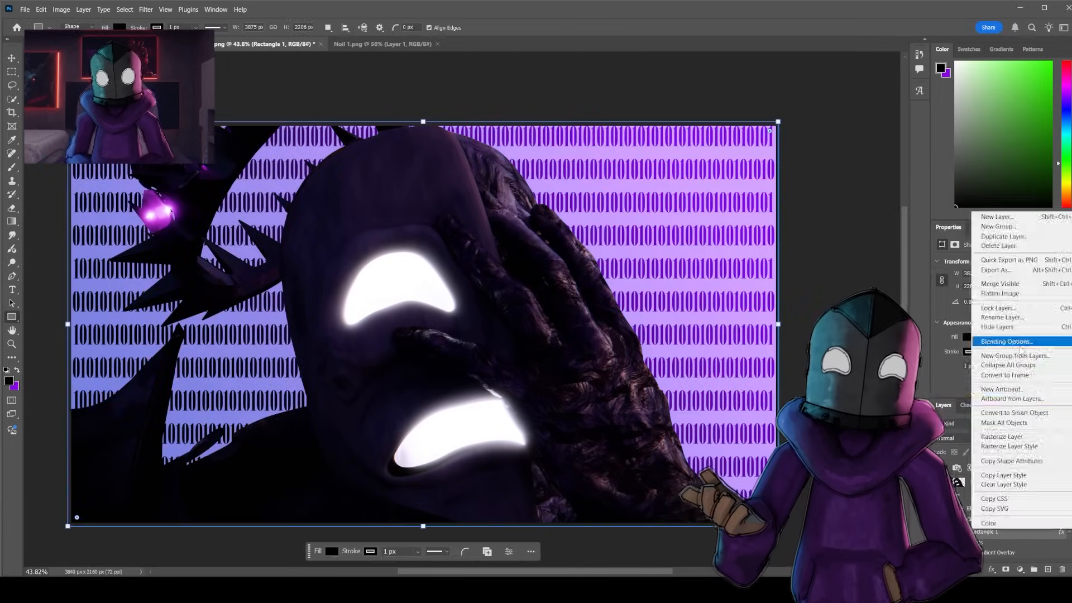
{"action": "left_click", "coordinate": [1065, 219]}
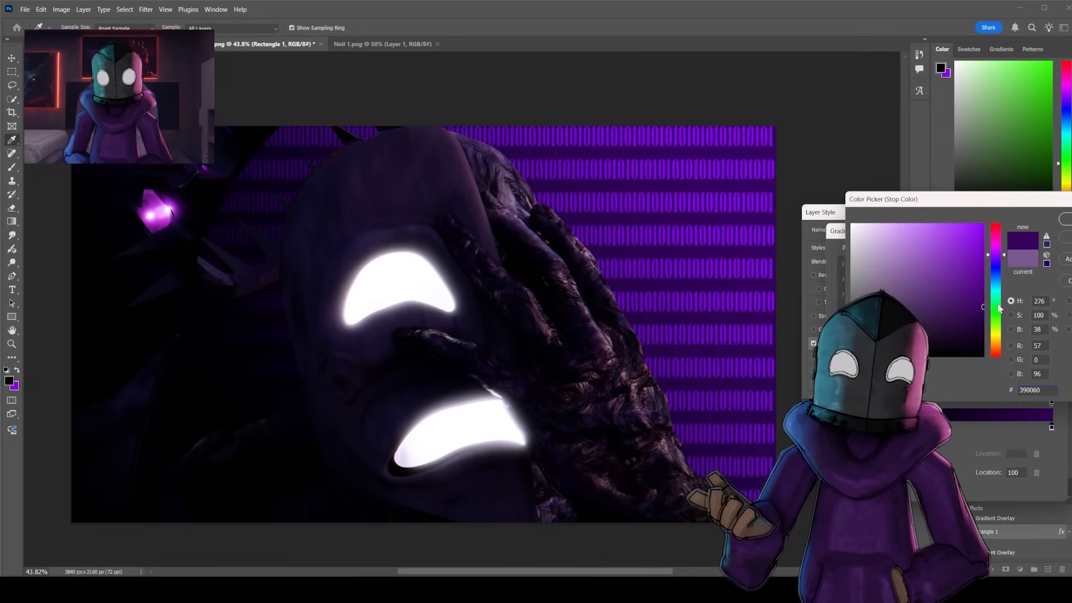